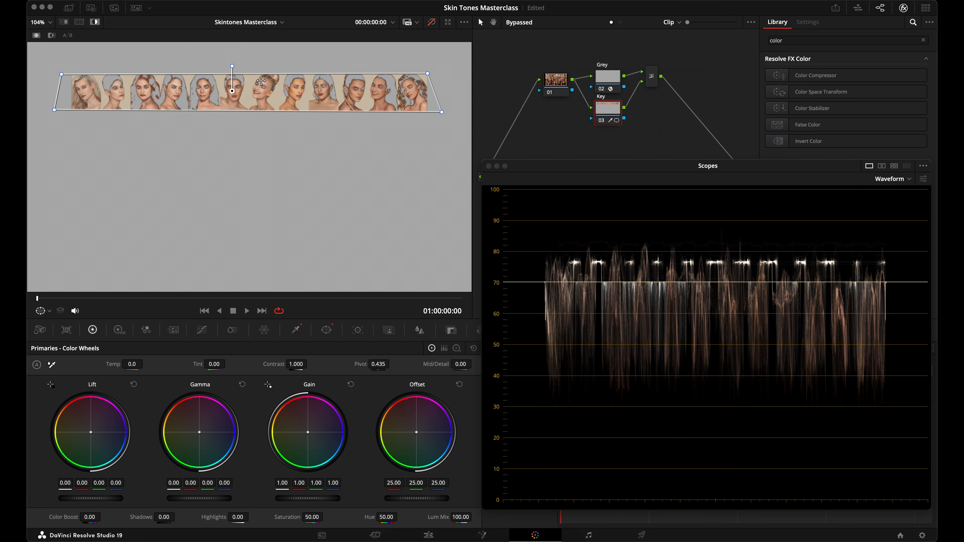
# Step: Isolate the skin in the second row of portraits with a saturation low of 1.1 and a luminance low of 56.4
pyautogui.click(49, 311)
pyautogui.click(60, 337)
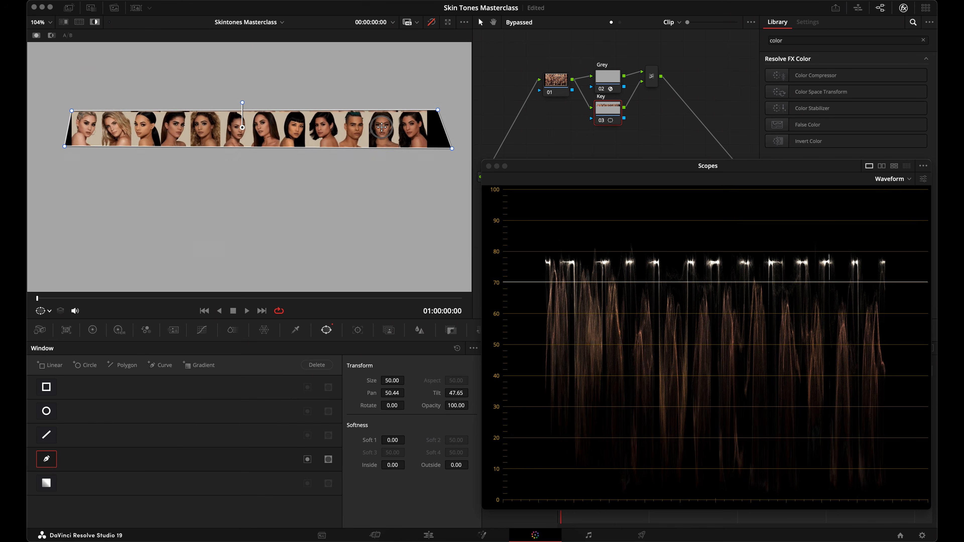
pyautogui.click(295, 330)
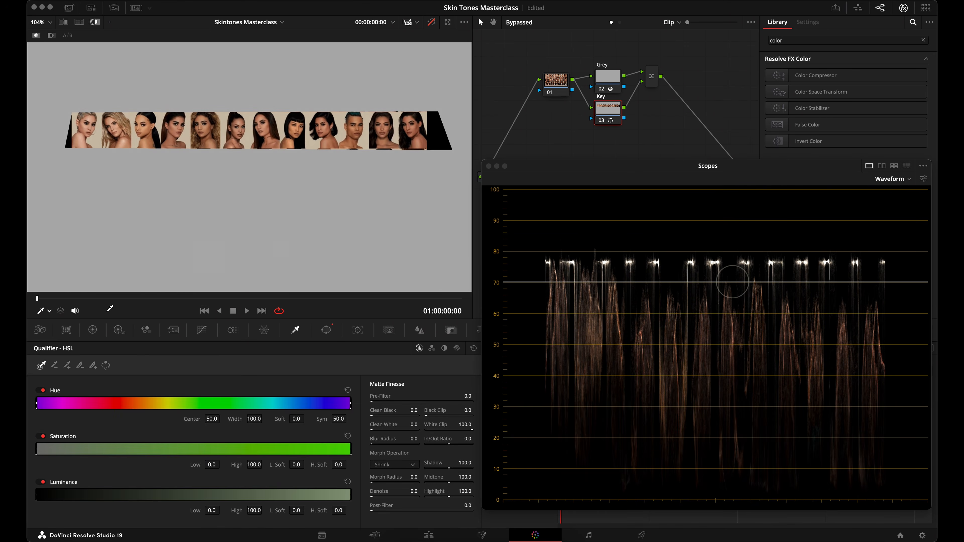
pyautogui.moveTo(195, 510); pyautogui.dragTo(238, 517)
pyautogui.moveTo(321, 526); pyautogui.dragTo(449, 535)
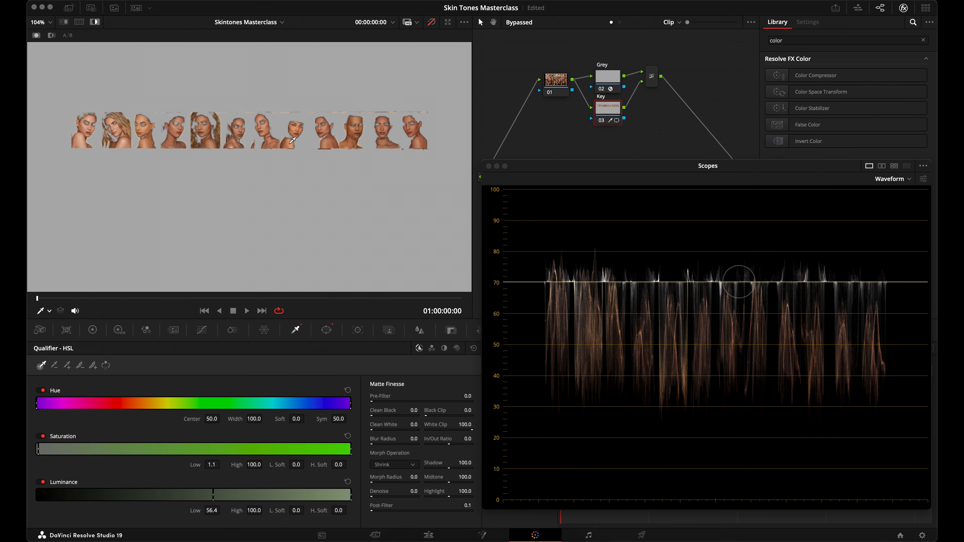
# Step: Move the window down over the third row of portraits
pyautogui.hotkey('shift', 'h')
pyautogui.hotkey('shift', 'h')
pyautogui.click(327, 330)
pyautogui.moveTo(243, 129); pyautogui.dragTo(238, 165)
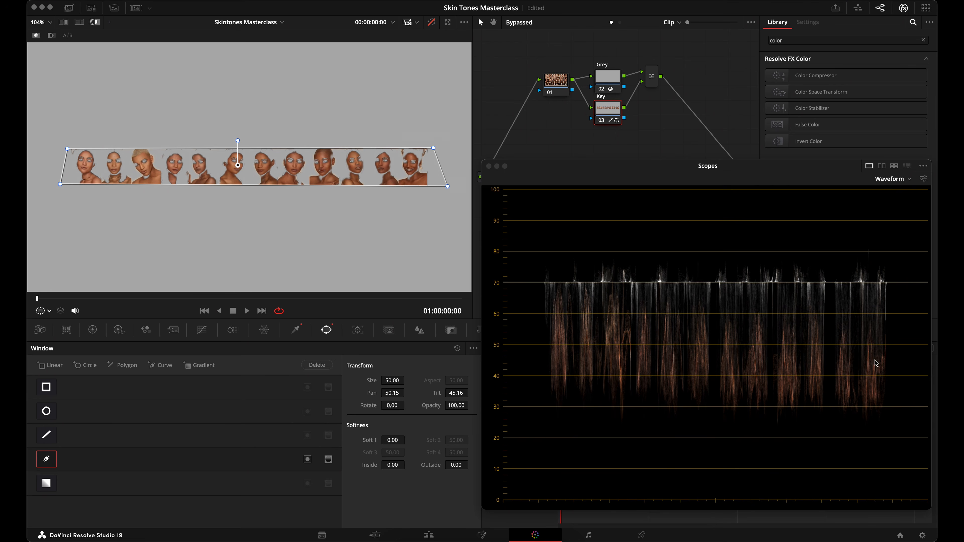
# Step: Isolate the fourth portrait row with a luminance low of 53.7, and turn off Colorize for the waveform
pyautogui.moveTo(406, 168); pyautogui.dragTo(404, 206)
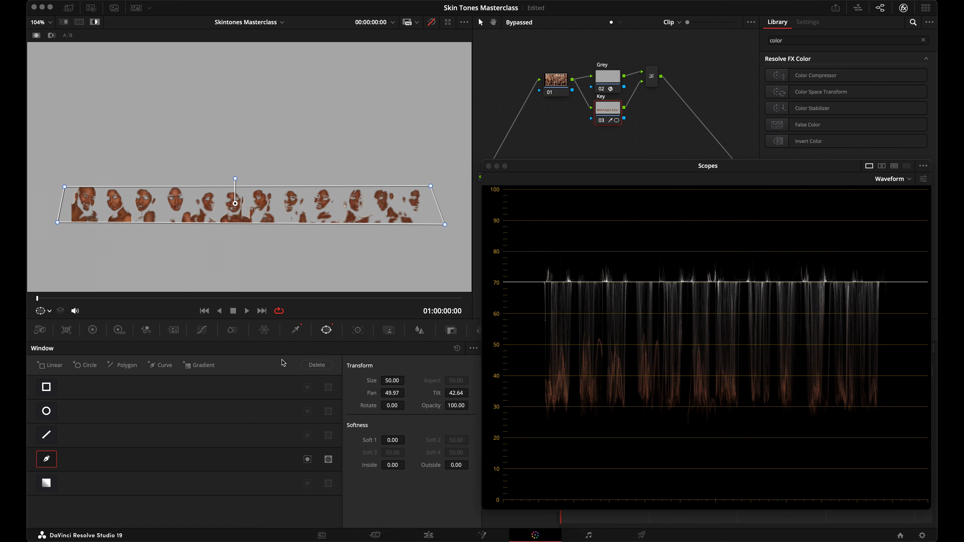
pyautogui.click(296, 329)
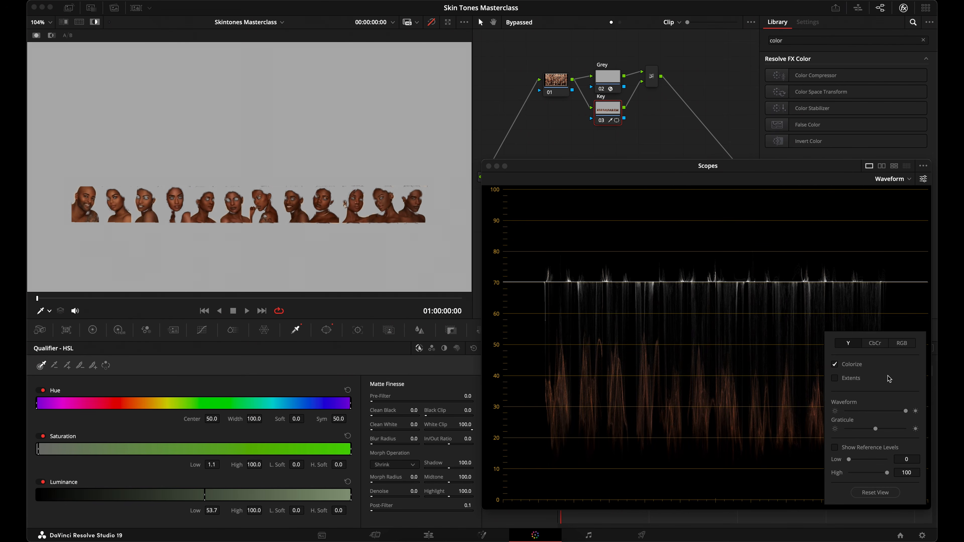
pyautogui.click(858, 366)
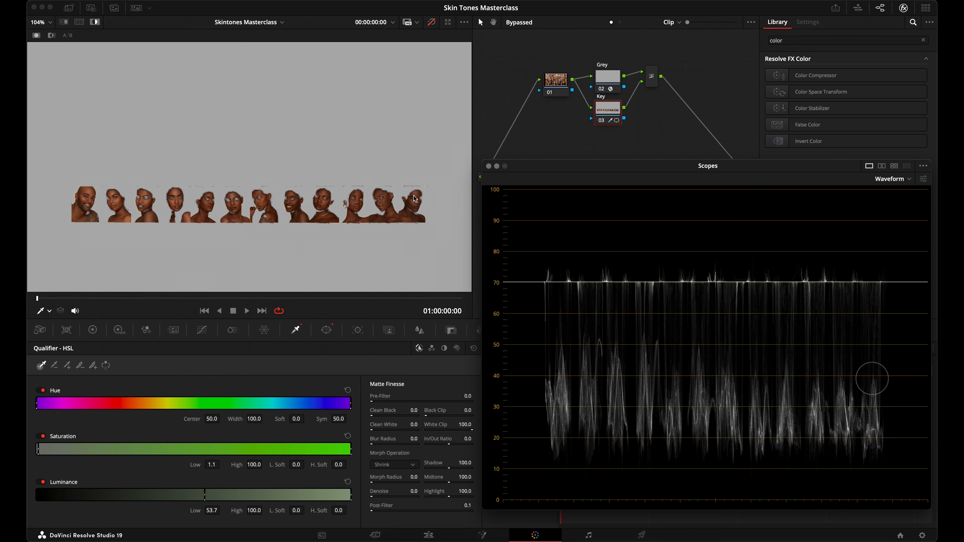
# Step: Move the window over the bottom portrait row, then set its key's luminance low to 44.2 and reset the saturation range
pyautogui.click(326, 329)
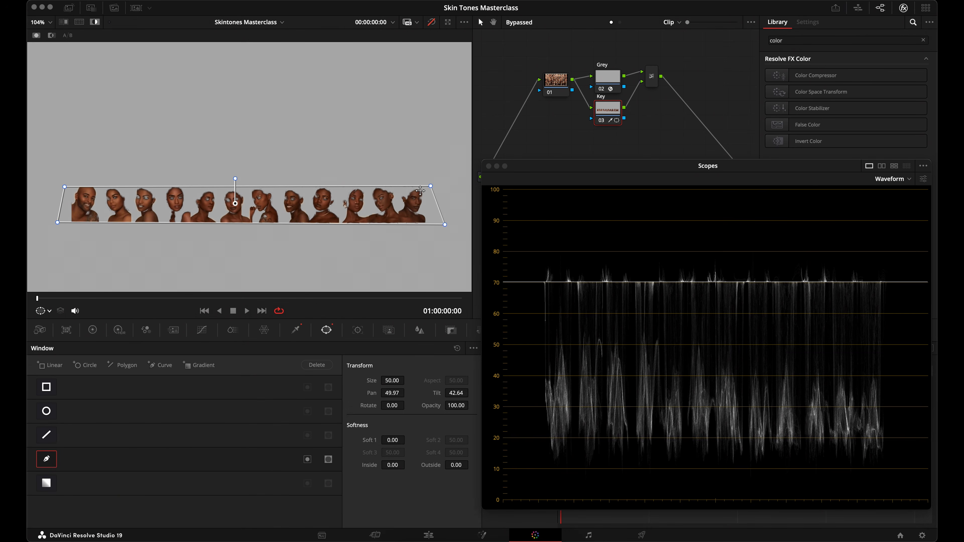
pyautogui.moveTo(414, 199); pyautogui.dragTo(413, 235)
pyautogui.click(295, 330)
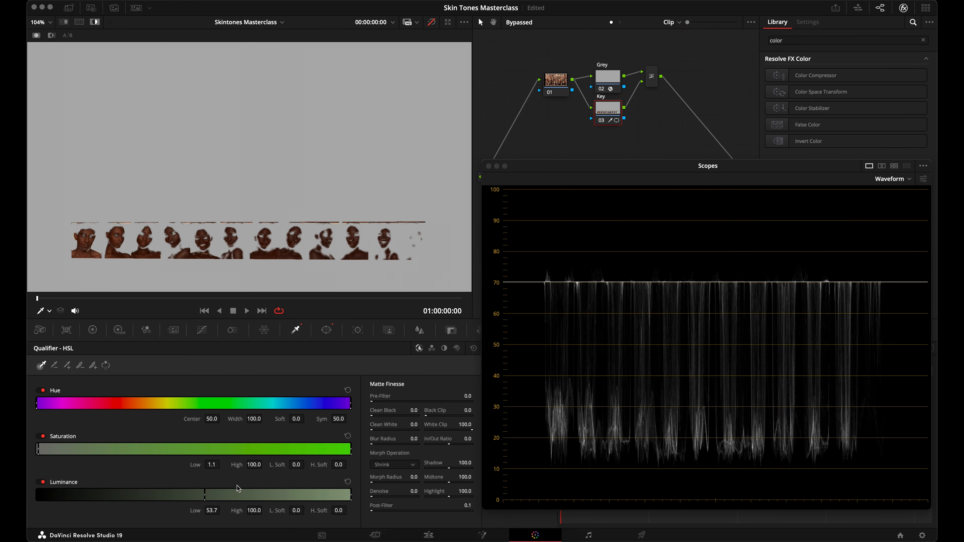
pyautogui.moveTo(198, 509)
pyautogui.mouseDown()
pyautogui.moveTo(157, 513)
pyautogui.moveTo(198, 509)
pyautogui.mouseUp()
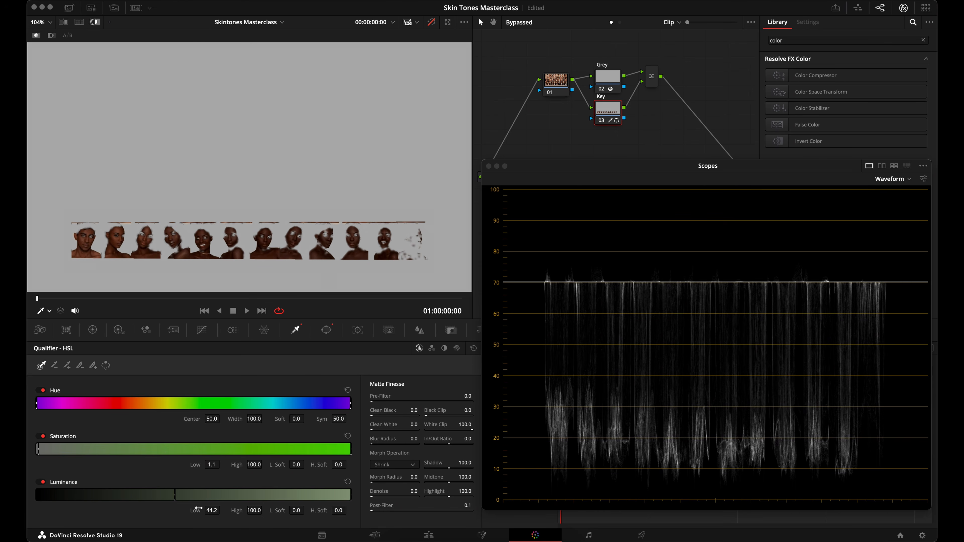
pyautogui.click(347, 436)
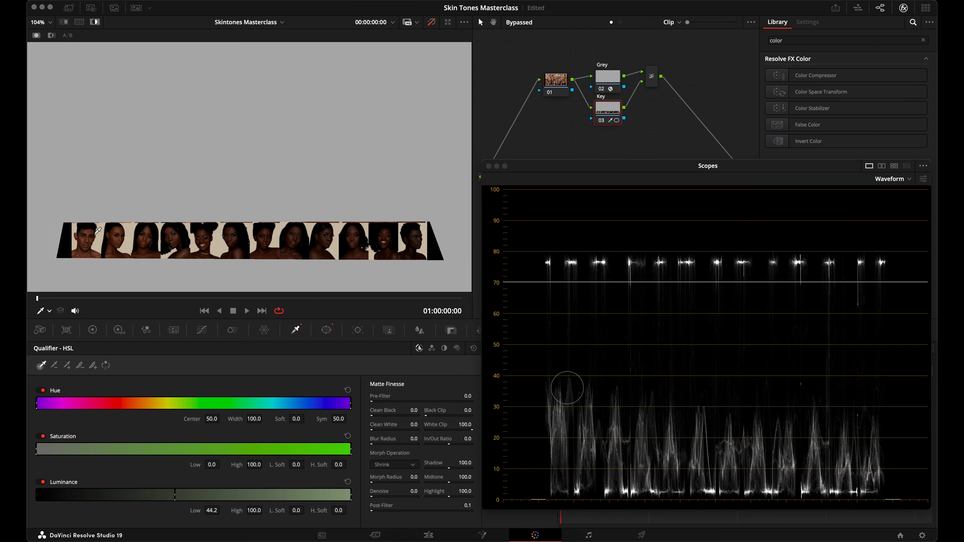
# Step: Compare the waveforms of the second and bottom portrait rows by shifting the window between them
pyautogui.click(327, 329)
pyautogui.moveTo(279, 239); pyautogui.dragTo(283, 130)
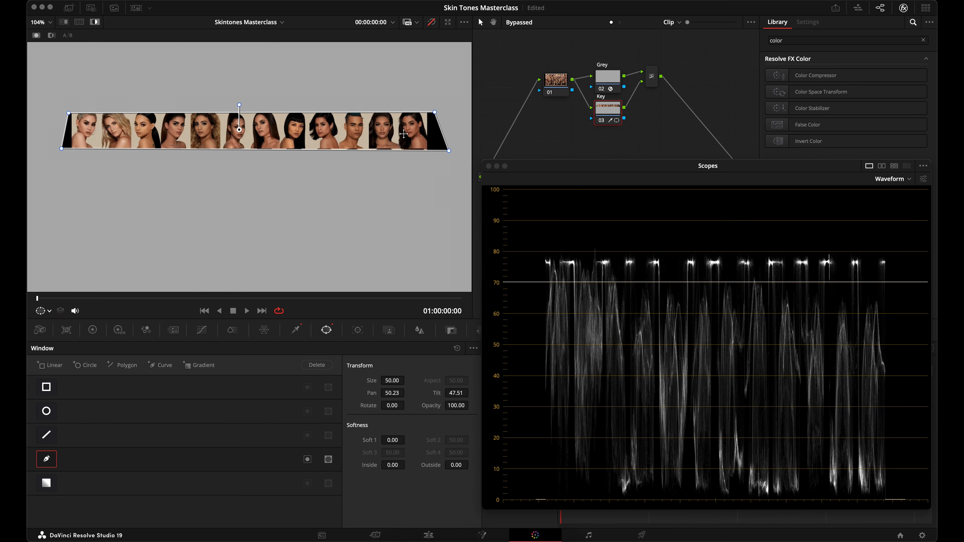
pyautogui.moveTo(404, 133); pyautogui.dragTo(399, 244)
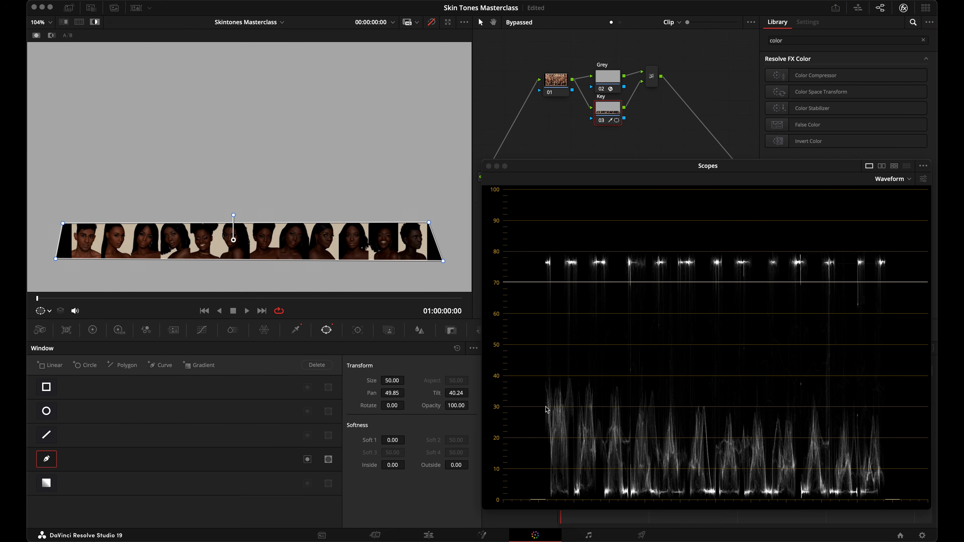
# Step: Set the qualifier's luminance low to 51.9 for the bottom row and disable the Key node
pyautogui.click(296, 330)
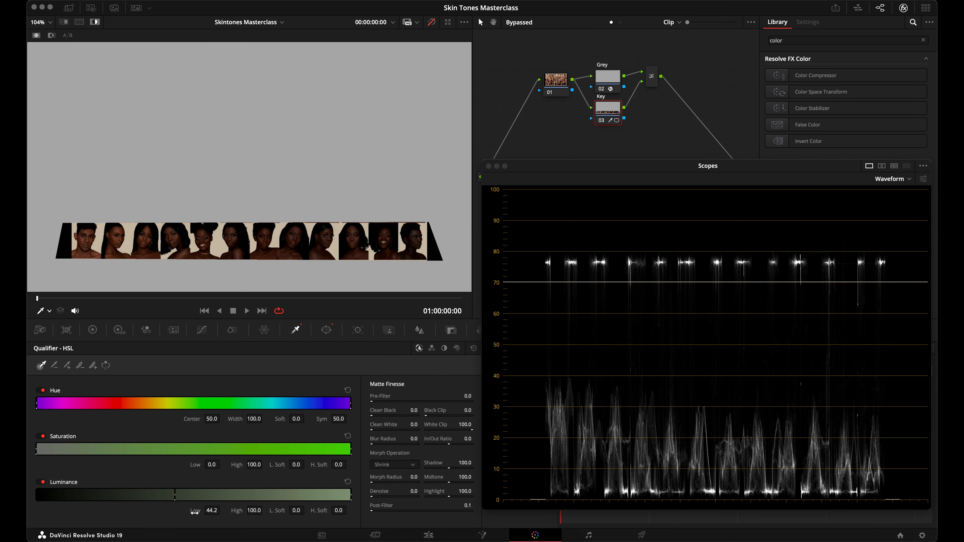
pyautogui.moveTo(207, 511); pyautogui.dragTo(228, 511)
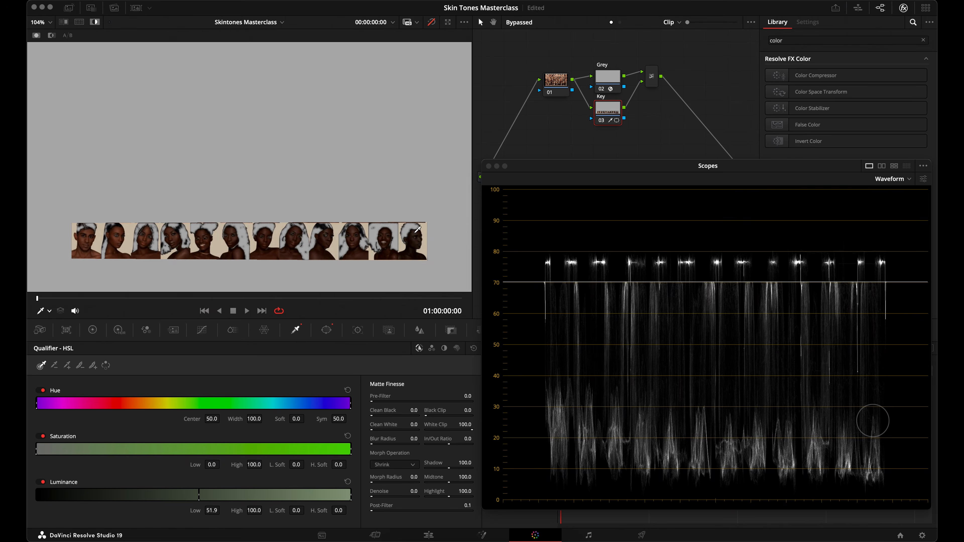
pyautogui.press('super+d')
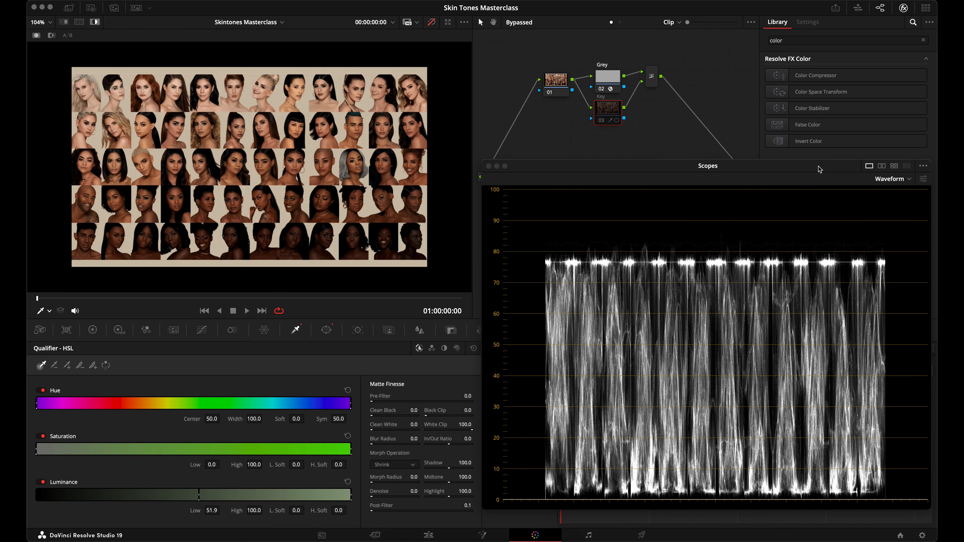
# Step: Switch the scope to Vectorscope and set its scale style to Hue Vectors
pyautogui.click(894, 178)
pyautogui.click(894, 217)
pyautogui.click(831, 208)
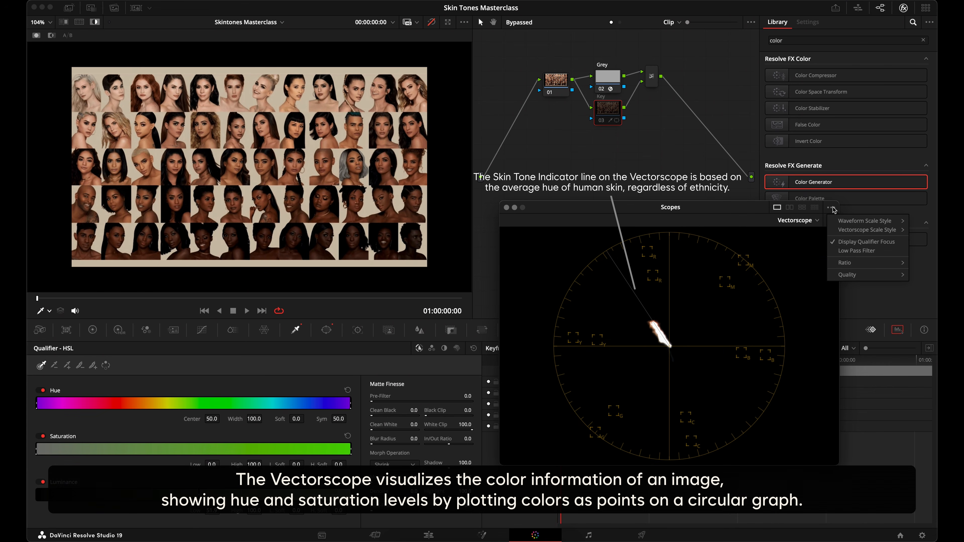
pyautogui.moveTo(846, 230)
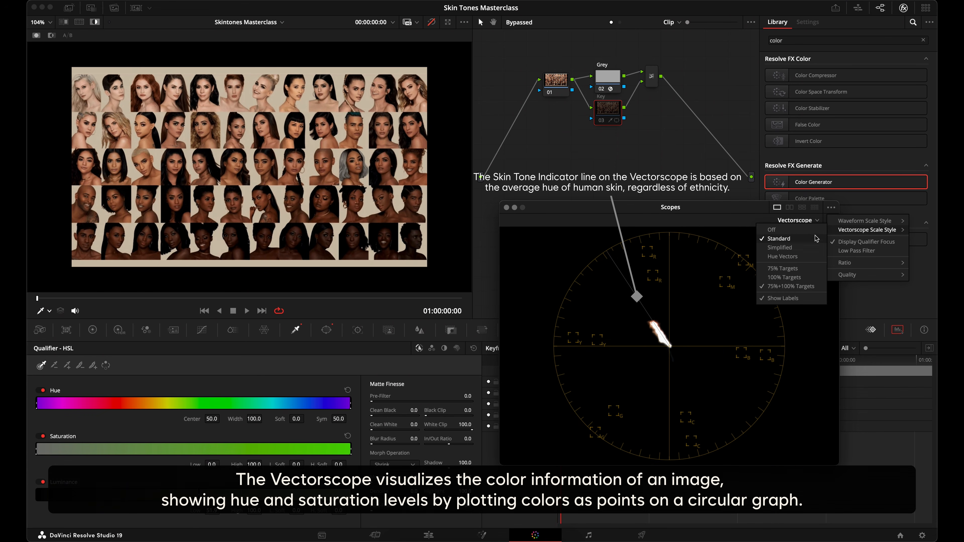
pyautogui.click(814, 257)
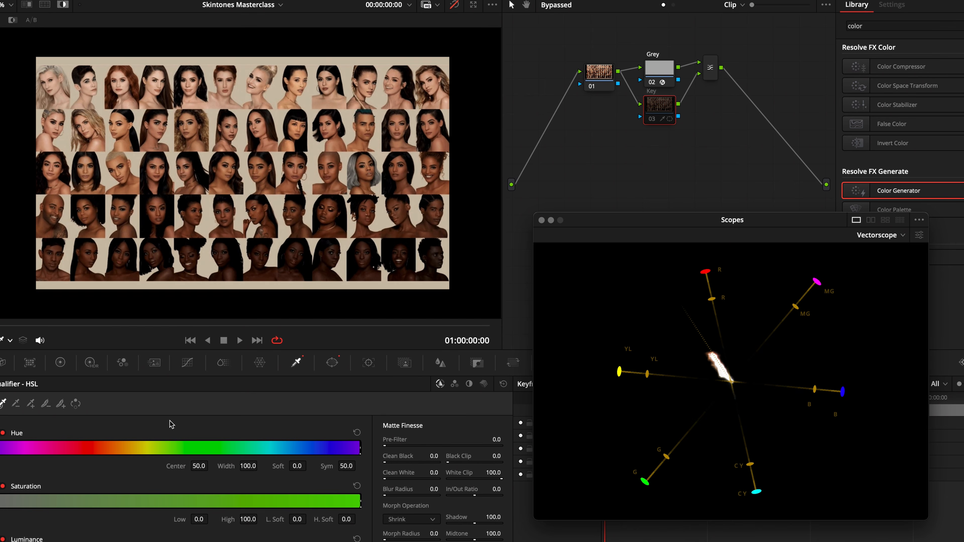
# Step: Turn the bypassed grade and the Key node back on, and move the window onto the third portrait row
pyautogui.click(332, 363)
pyautogui.hotkey('shift', 'h')
pyautogui.hotkey('shift', 'd')
pyautogui.moveTo(303, 239); pyautogui.dragTo(304, 153)
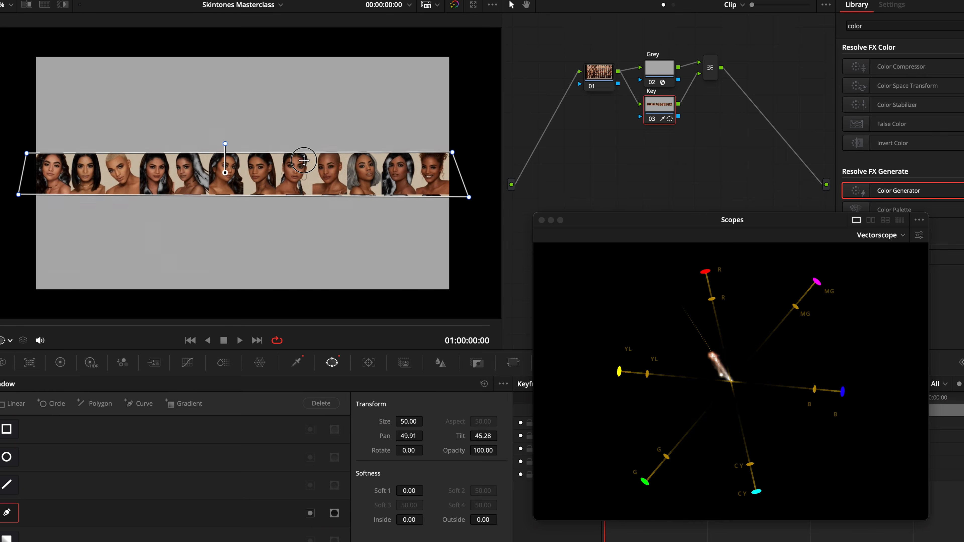
# Step: Reset the window and redraw it as a four-point outline around the sixth portrait in the third row
pyautogui.click(484, 384)
pyautogui.click(209, 152)
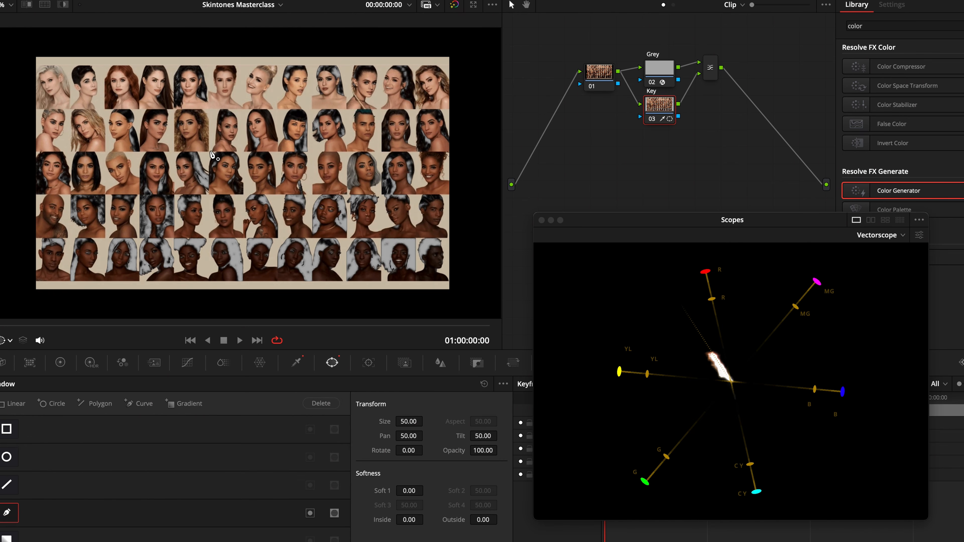
pyautogui.click(243, 152)
pyautogui.click(243, 192)
pyautogui.click(206, 192)
pyautogui.click(210, 151)
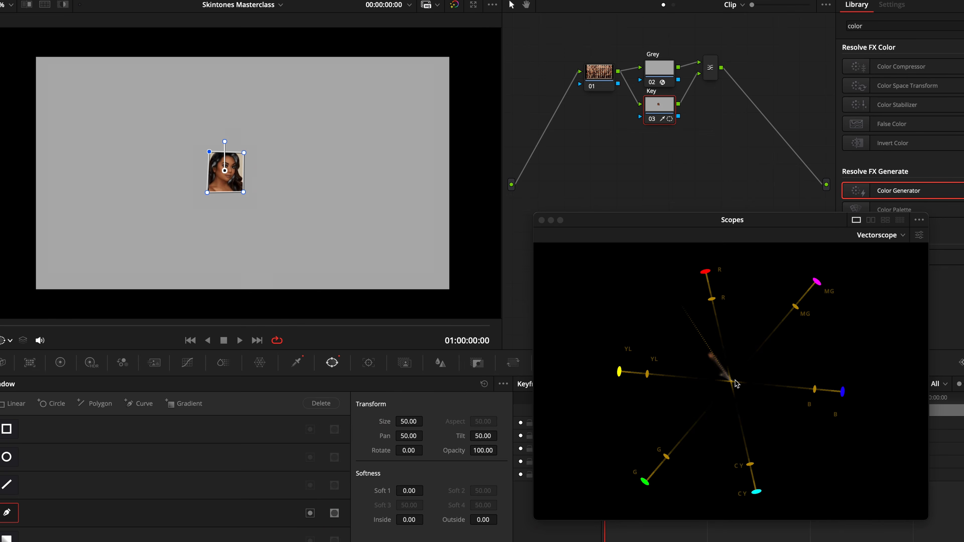
pyautogui.hotkey('shift', 'h')
pyautogui.press('super+d')
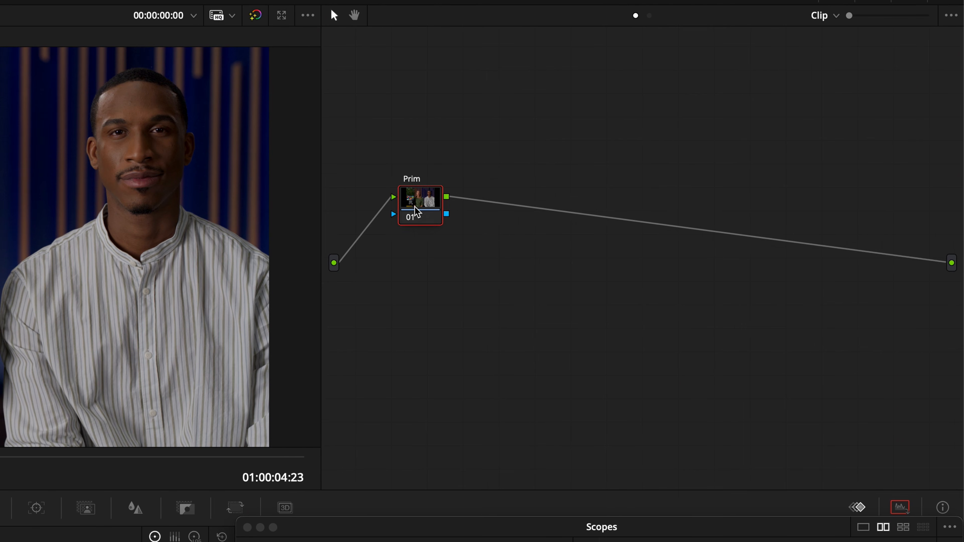
# Step: Add two serial nodes labelled Secondary and Look after the Prim node, spacing them apart along the chain
pyautogui.hotkey('alt', 's')
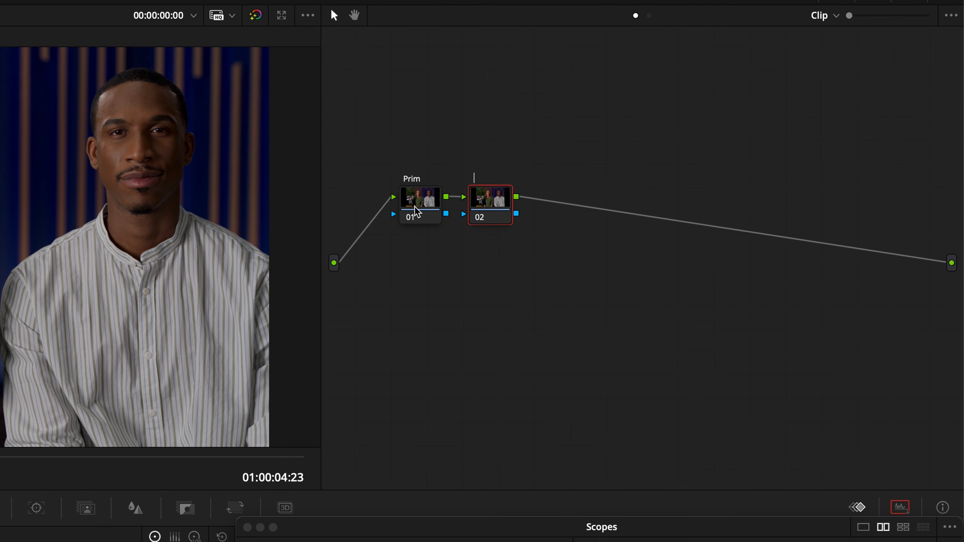
pyautogui.write('econdary')
pyautogui.press('Return')
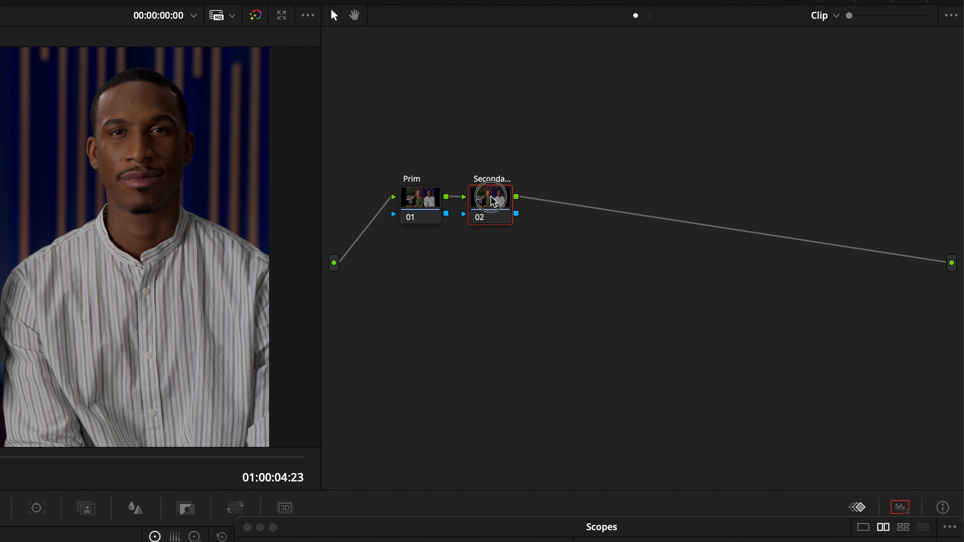
pyautogui.moveTo(494, 199); pyautogui.dragTo(532, 200)
pyautogui.hotkey('alt', 's')
pyautogui.write('Look')
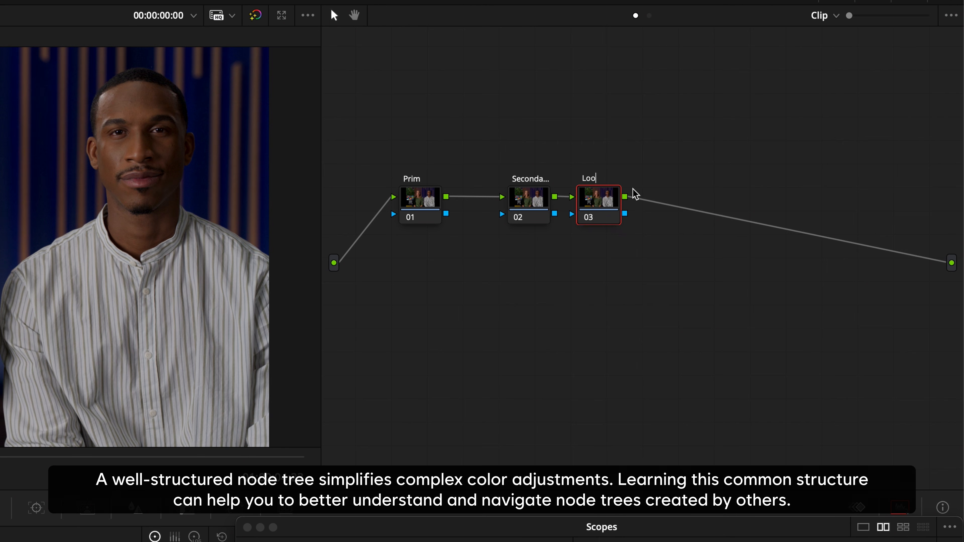
pyautogui.click(594, 200)
pyautogui.moveTo(594, 200); pyautogui.dragTo(631, 201)
# Step: Append two serial nodes labelled OFX and CST after the Look node
pyautogui.hotkey('alt', 's')
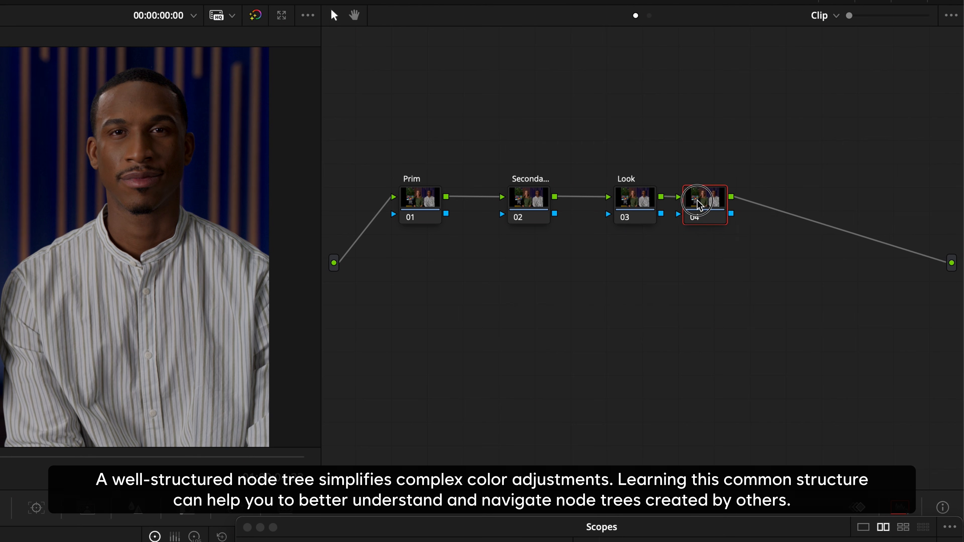
pyautogui.write('OFX')
pyautogui.press('Return')
pyautogui.hotkey('alt', 's')
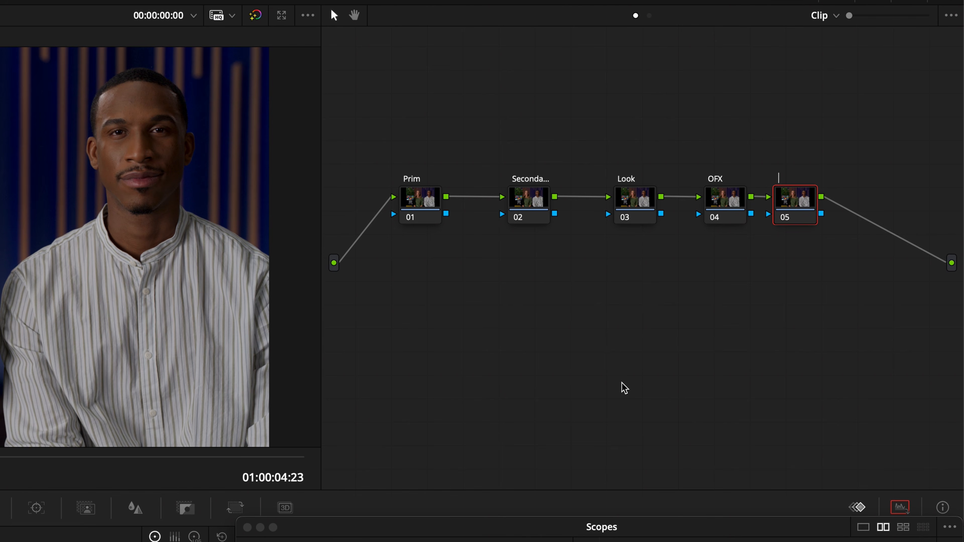
pyautogui.write('ST')
pyautogui.press('Return')
# Step: Append a final serial node labelled LUT and clean up the node graph layout
pyautogui.hotkey('alt', 's')
pyautogui.write('LUT')
pyautogui.press('Return')
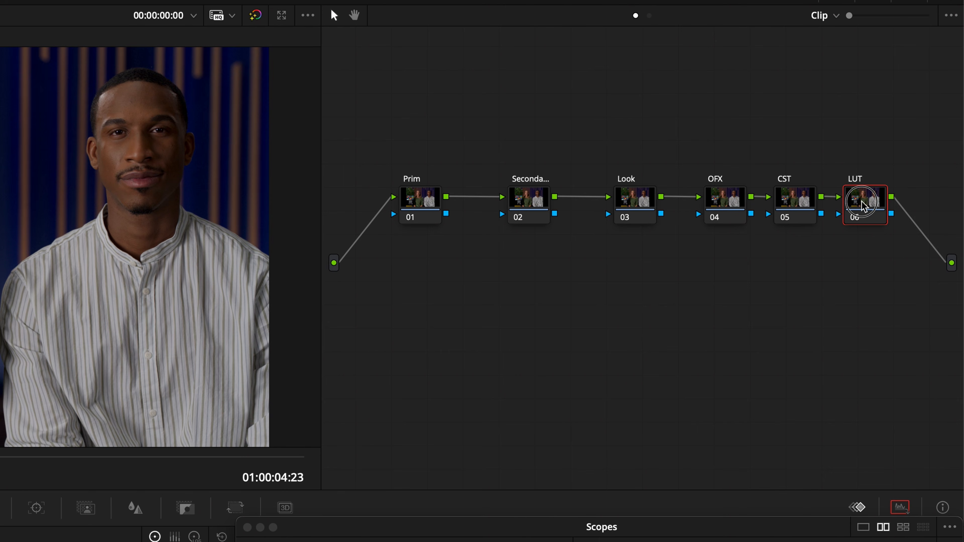
pyautogui.moveTo(867, 205); pyautogui.dragTo(886, 207)
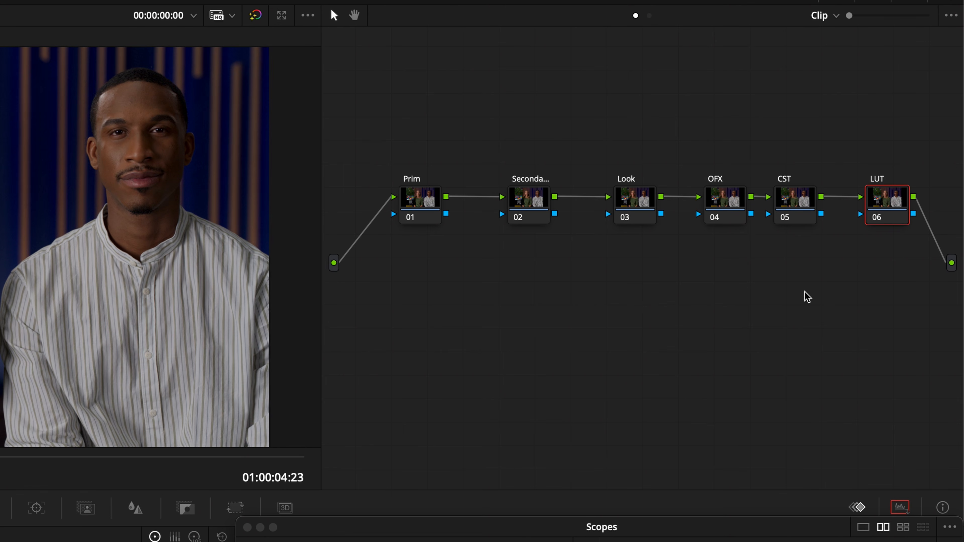
pyautogui.click(545, 316)
pyautogui.rightClick(546, 316)
pyautogui.click(609, 487)
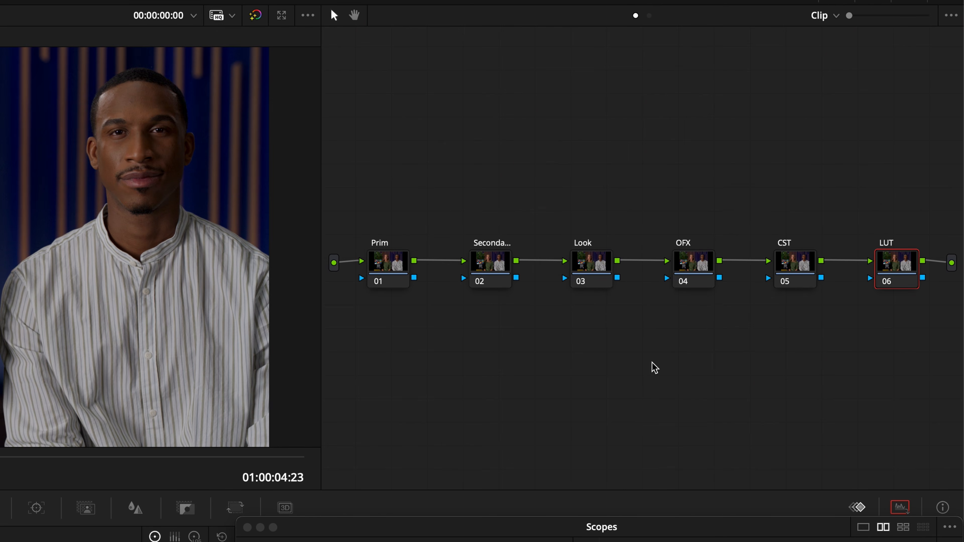
pyautogui.click(398, 270)
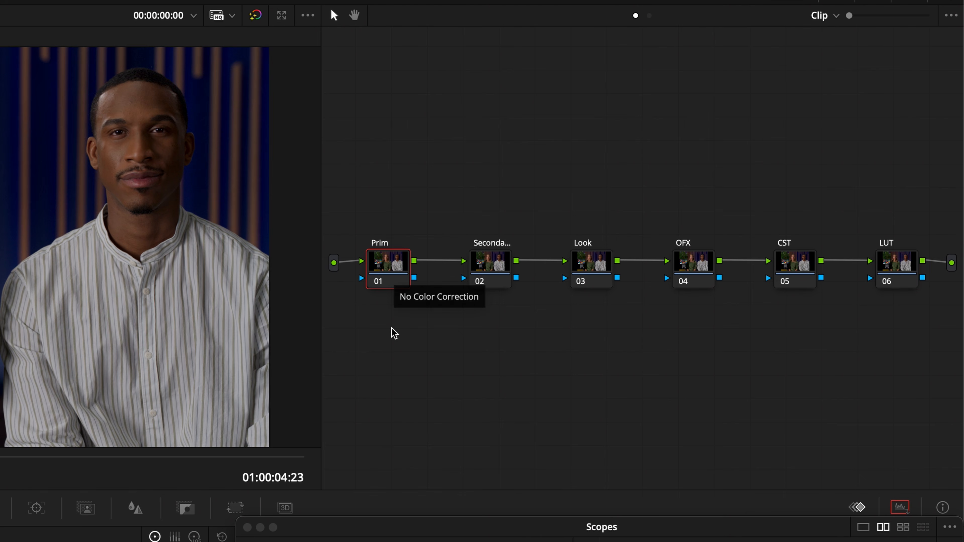
pyautogui.hotkey('alt', 'l')
pyautogui.hotkey('alt', 'l')
pyautogui.hotkey('alt', 'l')
pyautogui.moveTo(510, 454); pyautogui.dragTo(397, 313)
pyautogui.press('Delete')
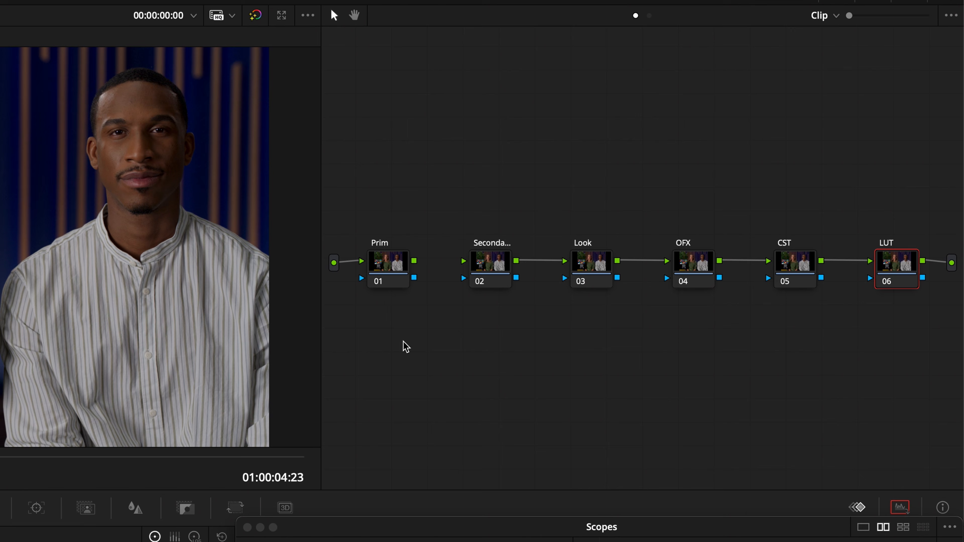
pyautogui.moveTo(414, 261); pyautogui.dragTo(464, 261)
# Step: Insert a serial node labelled Skin between Prim and Secondary, placing it below the main node chain
pyautogui.click(388, 266)
pyautogui.hotkey('alt', 's')
pyautogui.moveTo(456, 312); pyautogui.dragTo(445, 360)
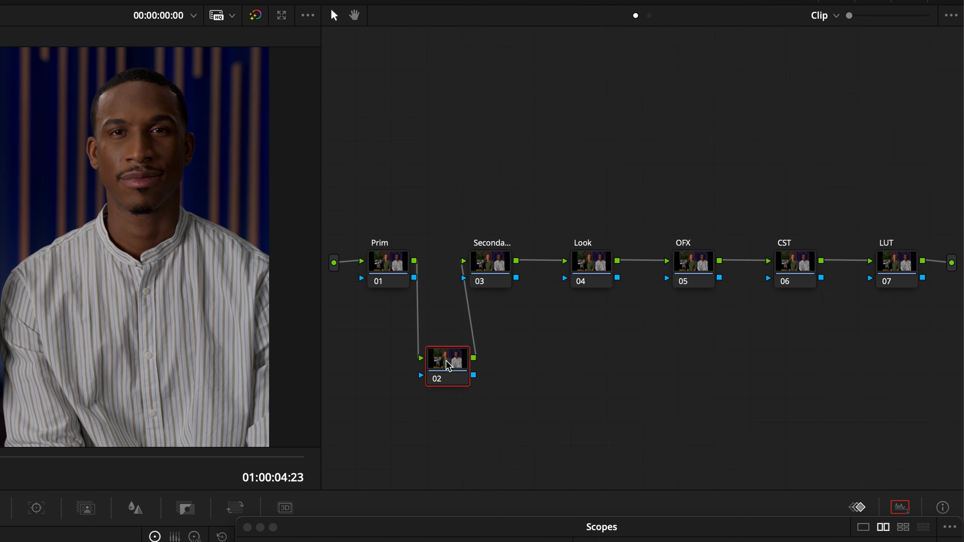
pyautogui.write('Skin')
pyautogui.press('Return')
pyautogui.moveTo(454, 362); pyautogui.dragTo(449, 355)
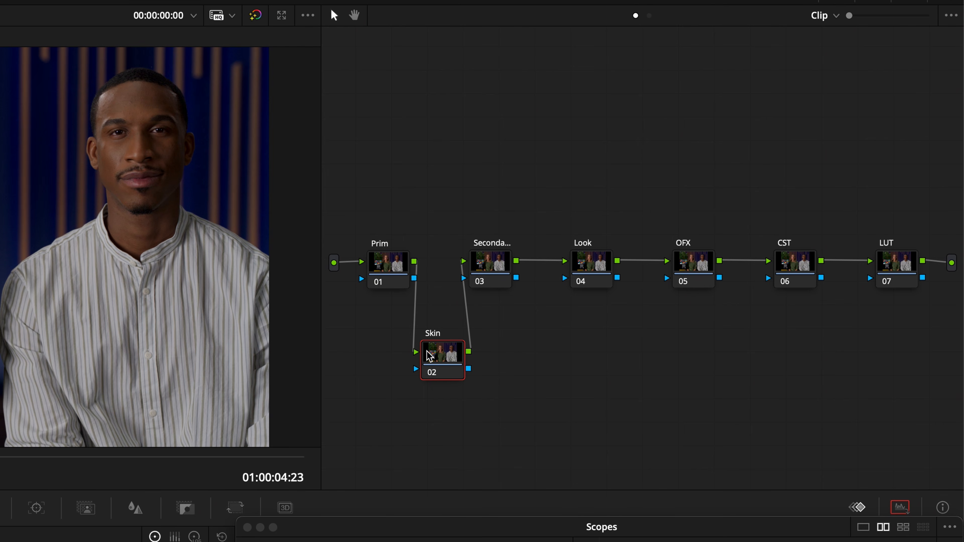
pyautogui.click(1, 508)
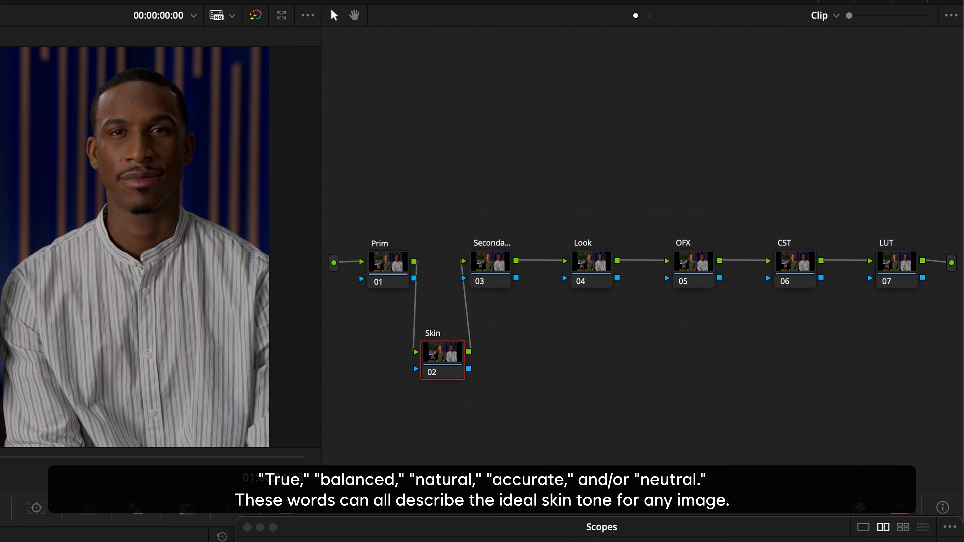
pyautogui.click(490, 266)
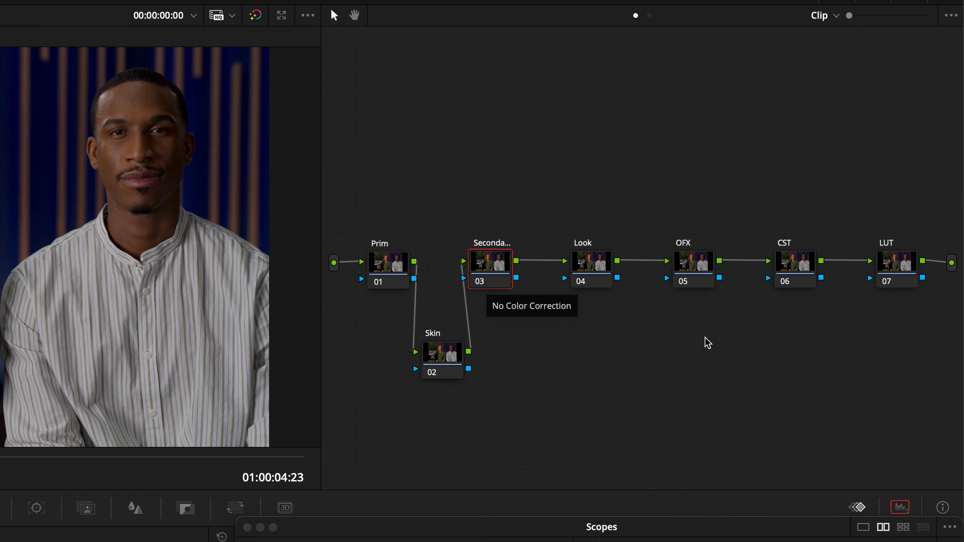
pyautogui.click(446, 361)
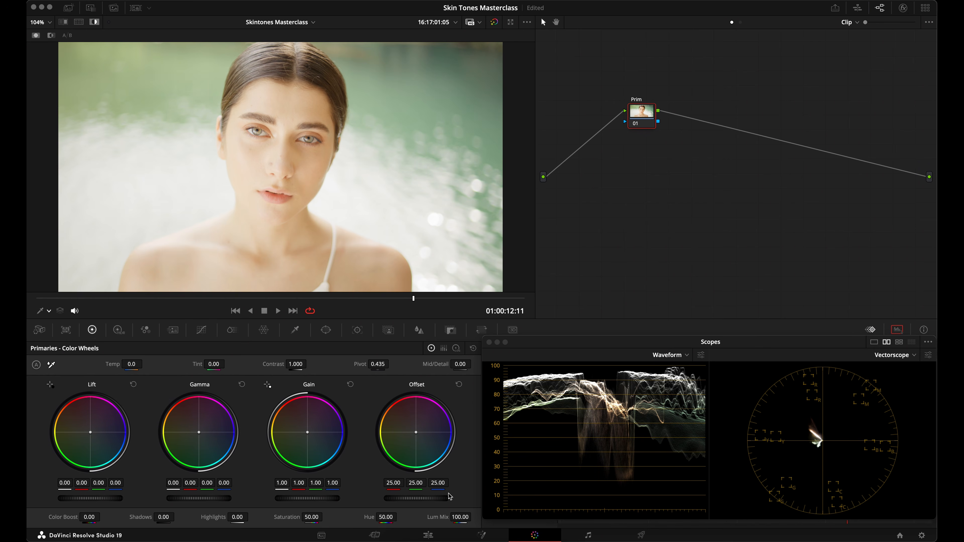
# Step: Lower the overall Offset to about 11.35, switch the viewer overlay to the qualifier and show its sampling indicator on the scopes
pyautogui.moveTo(440, 500); pyautogui.dragTo(250, 498)
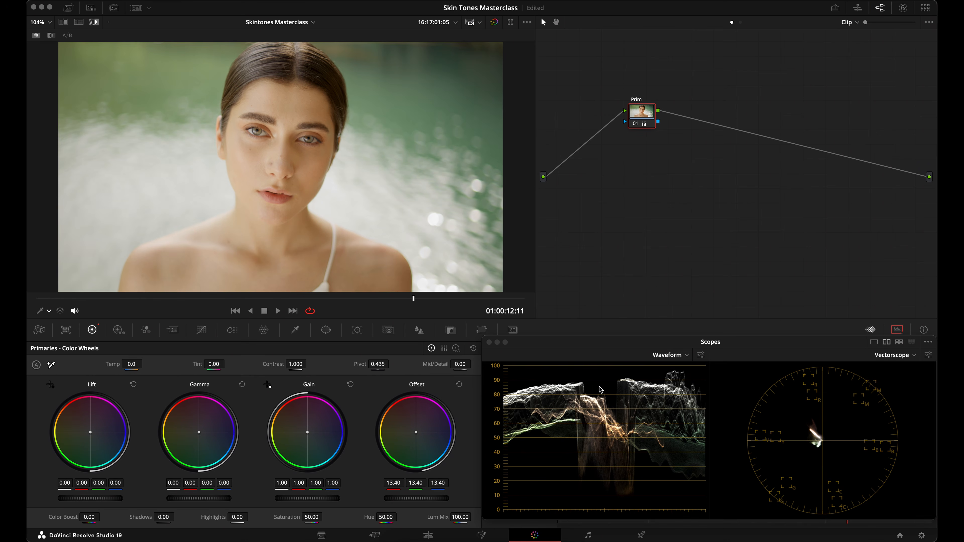
pyautogui.click(49, 310)
pyautogui.click(61, 337)
pyautogui.click(929, 342)
pyautogui.click(895, 376)
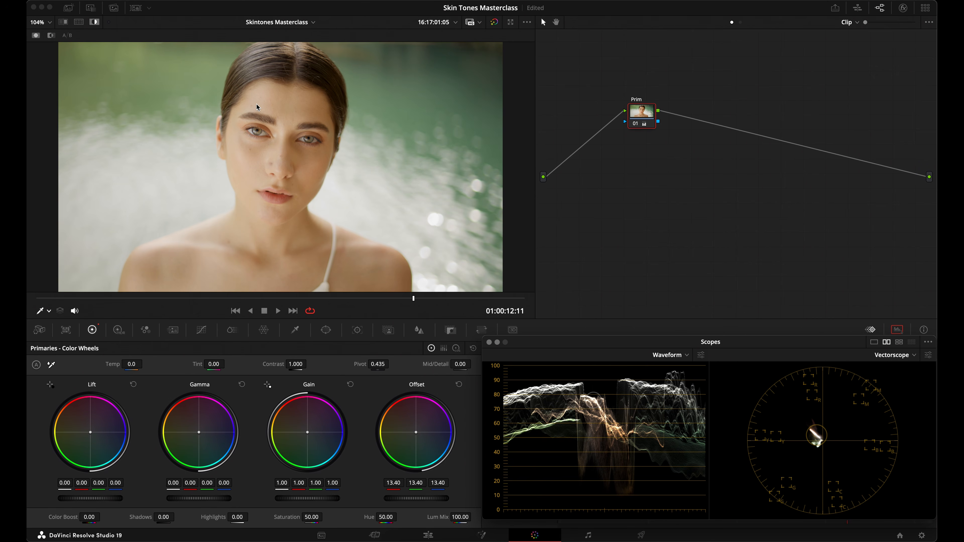
pyautogui.moveTo(446, 498); pyautogui.dragTo(415, 496)
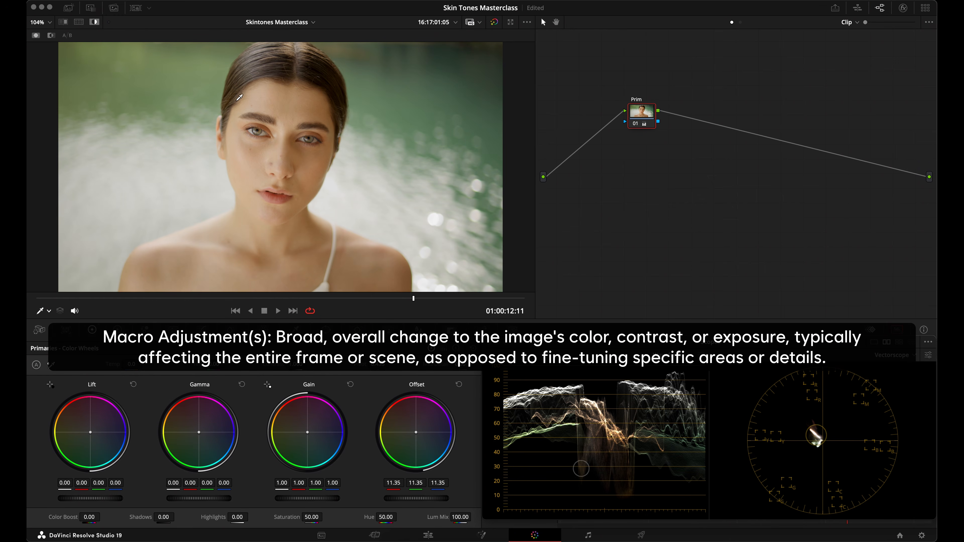
# Step: Reposition the node, magnify the vectorscope trace and examine the woman's skin tone in the full-screen image
pyautogui.moveTo(637, 114); pyautogui.dragTo(635, 147)
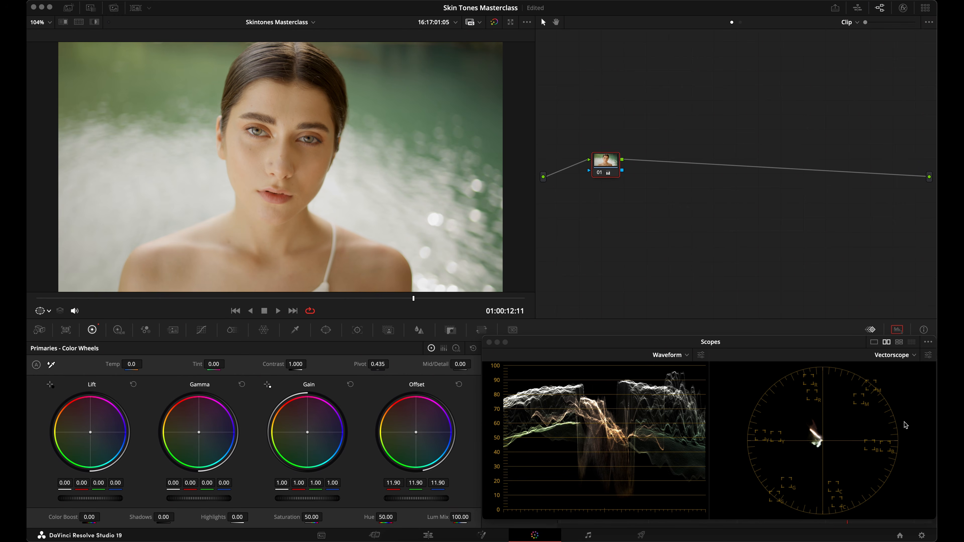
pyautogui.click(928, 355)
pyautogui.click(860, 476)
pyautogui.scroll(5, 819, 438)
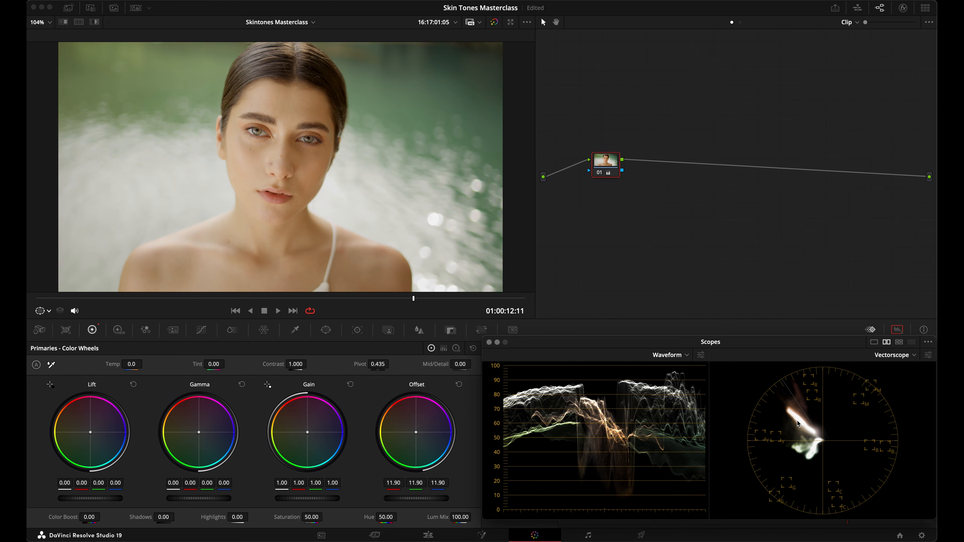
pyautogui.press('super+f')
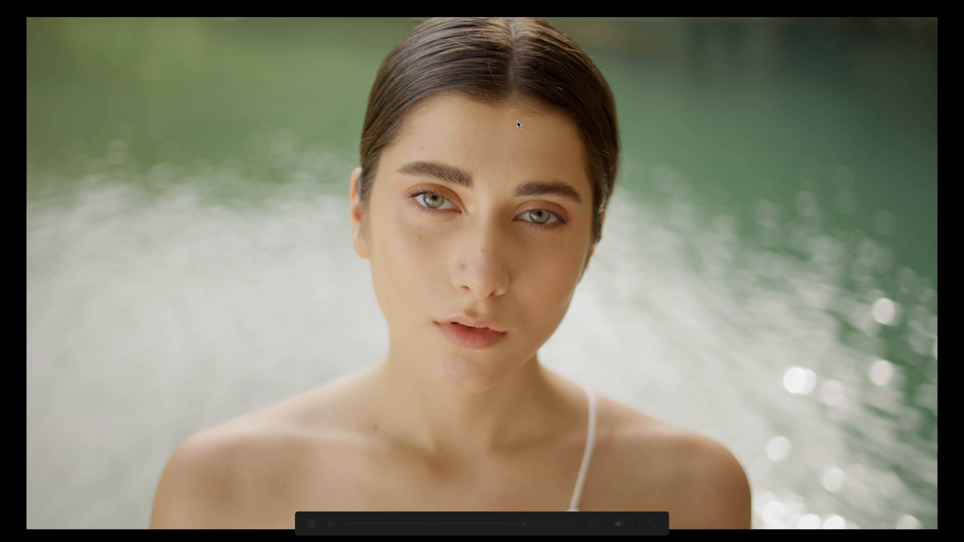
pyautogui.press('super+f')
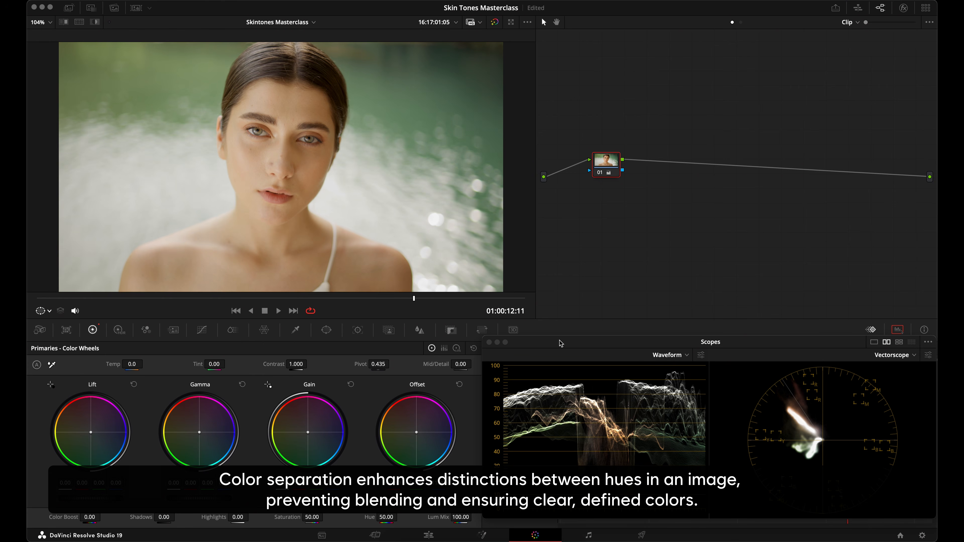
# Step: Cool the image by setting Temp to -150.0 and slightly adjust the Tint
pyautogui.moveTo(131, 365); pyautogui.dragTo(124, 366)
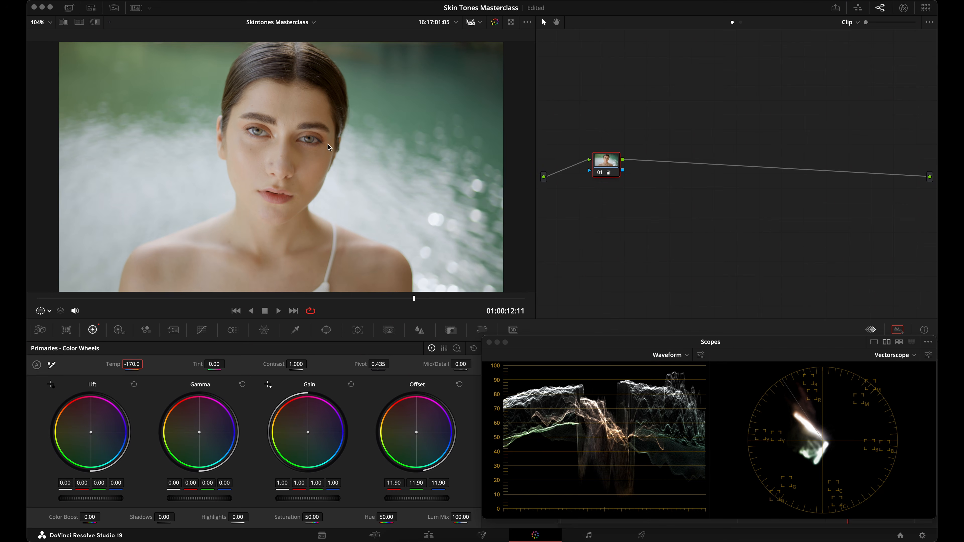
pyautogui.moveTo(127, 363); pyautogui.dragTo(129, 363)
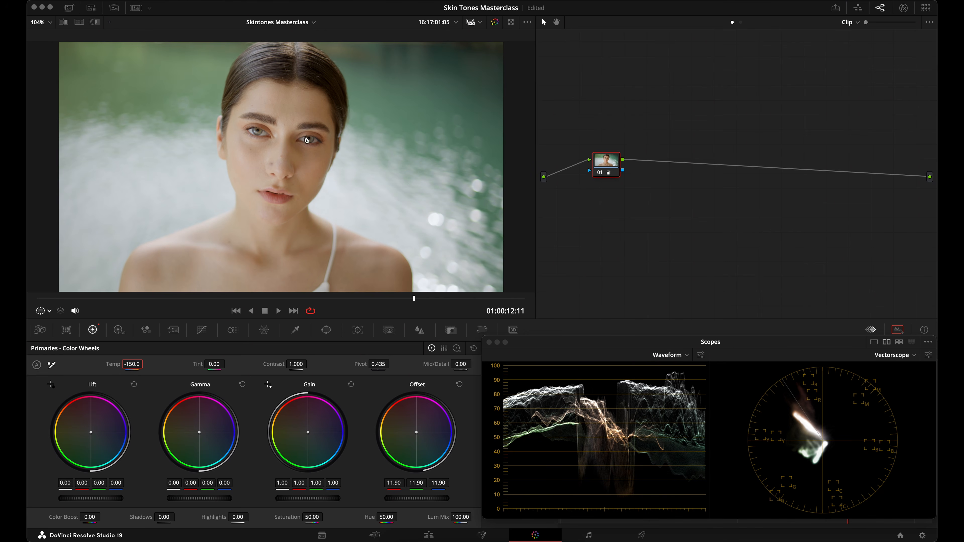
pyautogui.moveTo(197, 364); pyautogui.dragTo(194, 364)
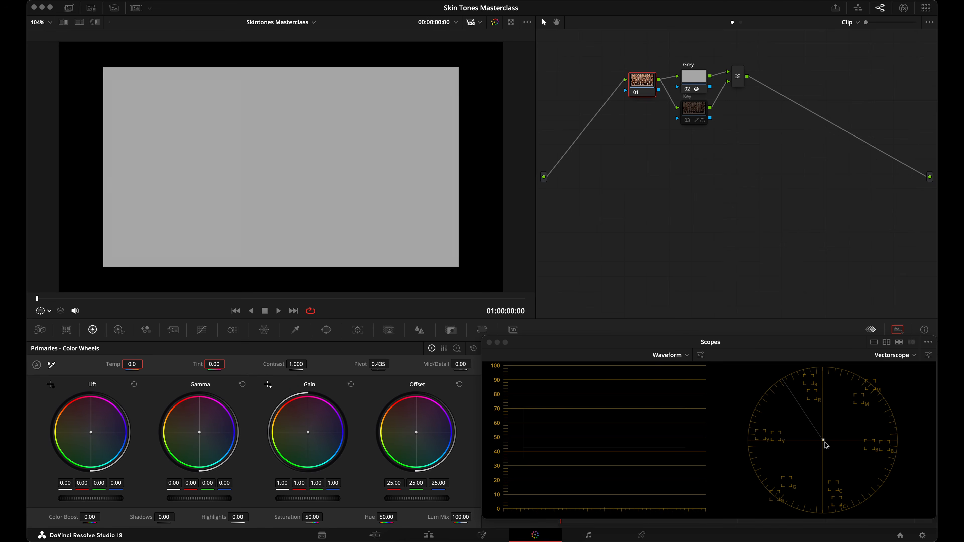
# Step: Turn on Highlight and isolate the ten central portraits of the chart with a closed four-point curve window
pyautogui.hotkey('shift', 'h')
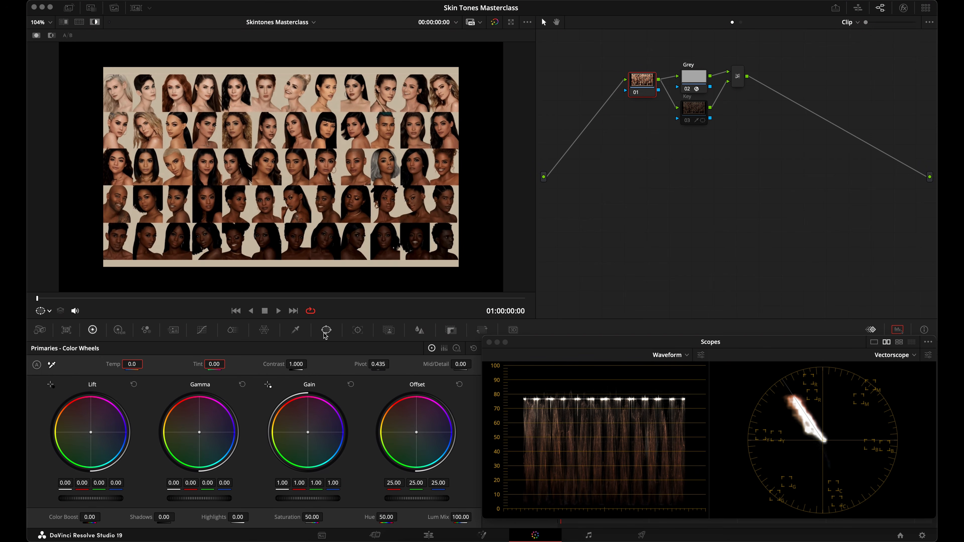
pyautogui.click(329, 329)
pyautogui.click(46, 459)
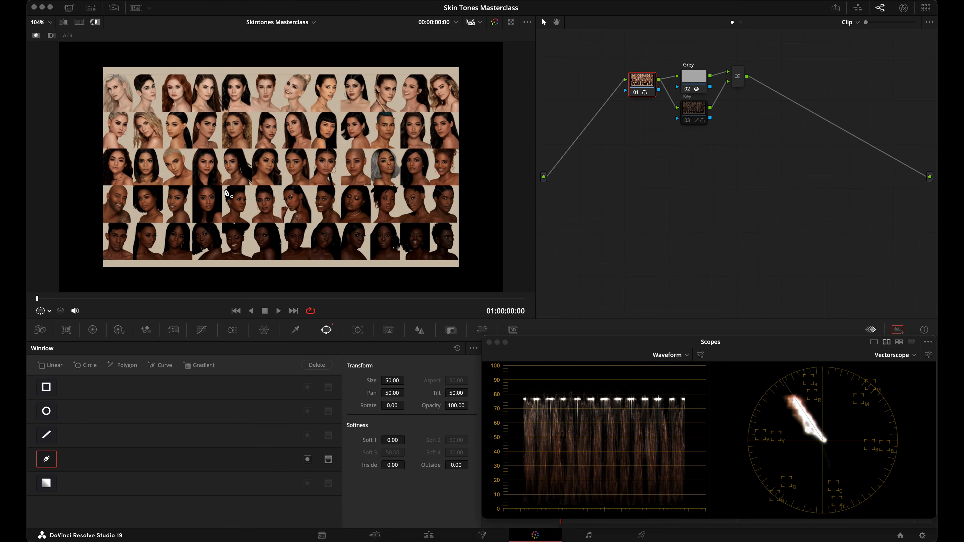
pyautogui.click(190, 148)
pyautogui.click(338, 150)
pyautogui.click(339, 220)
pyautogui.click(191, 221)
pyautogui.click(191, 148)
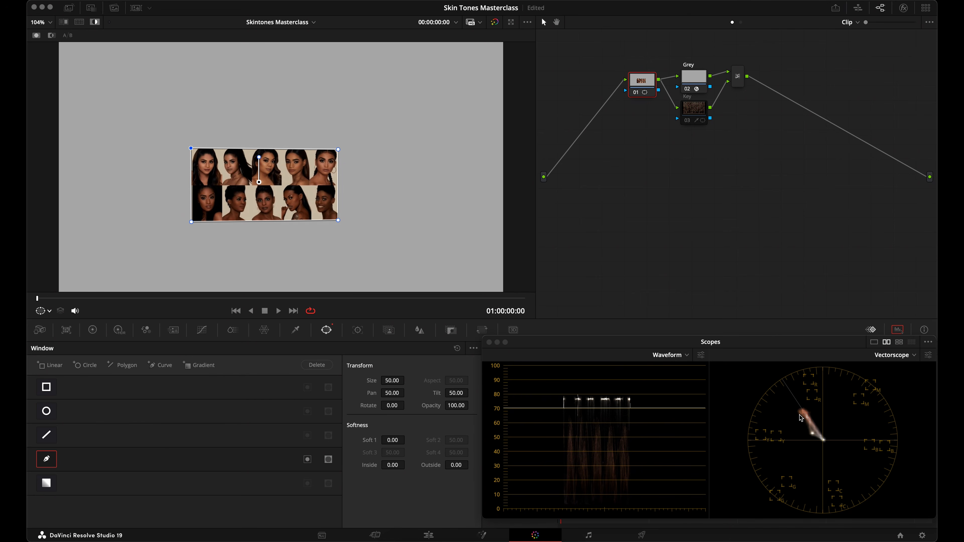
# Step: Cool the woman's clip further by setting Temp to about -330.0 and set the Tint to 0.00
pyautogui.hotkey('shift', 'd')
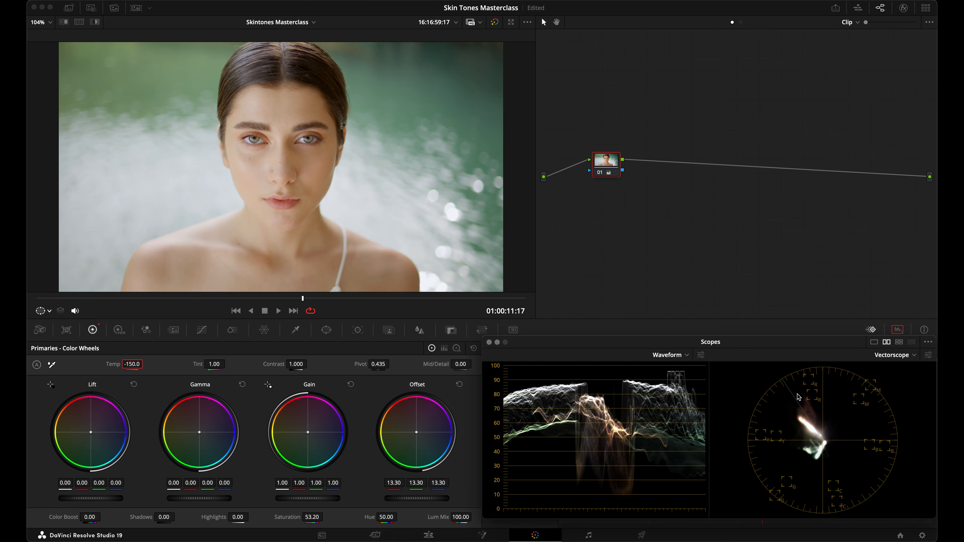
pyautogui.moveTo(137, 365); pyautogui.dragTo(129, 364)
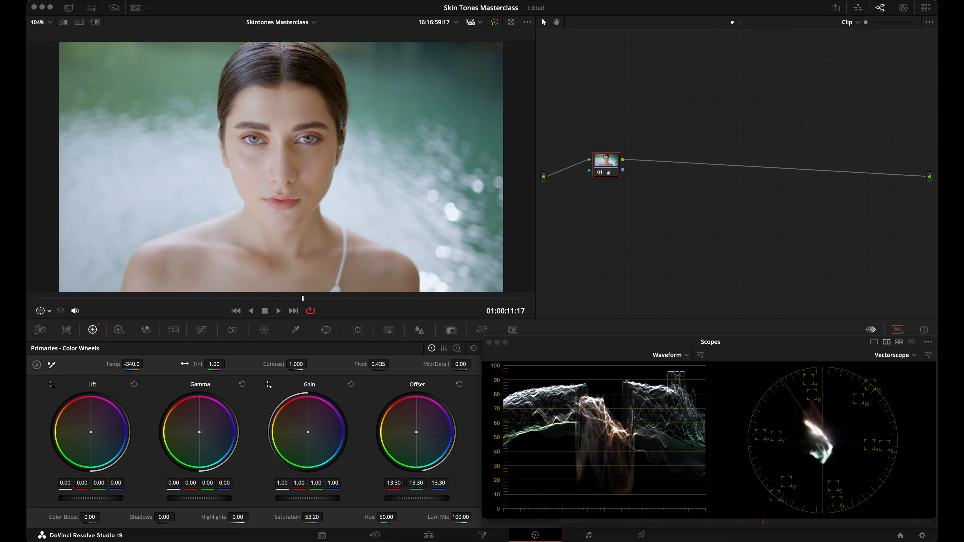
pyautogui.moveTo(197, 365); pyautogui.dragTo(197, 364)
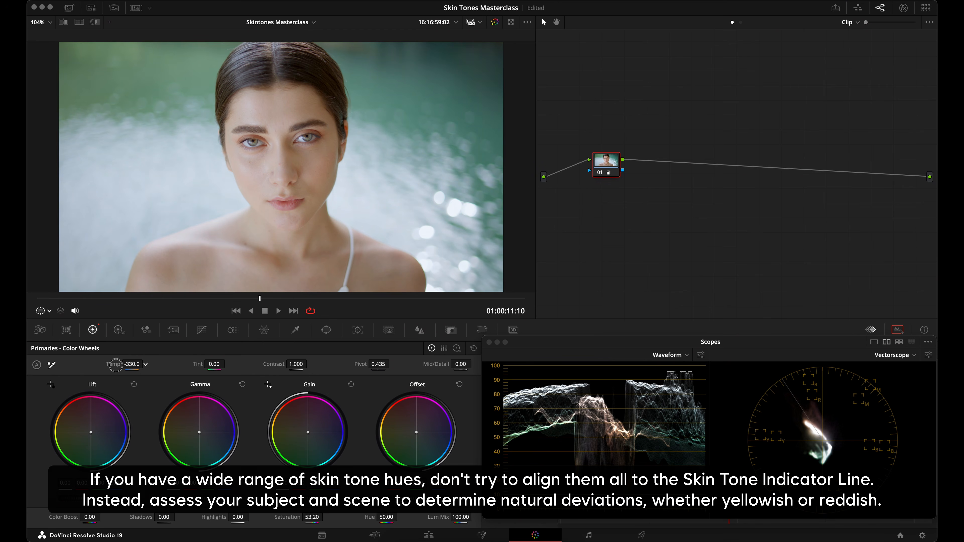
pyautogui.click(116, 365)
pyautogui.click(675, 216)
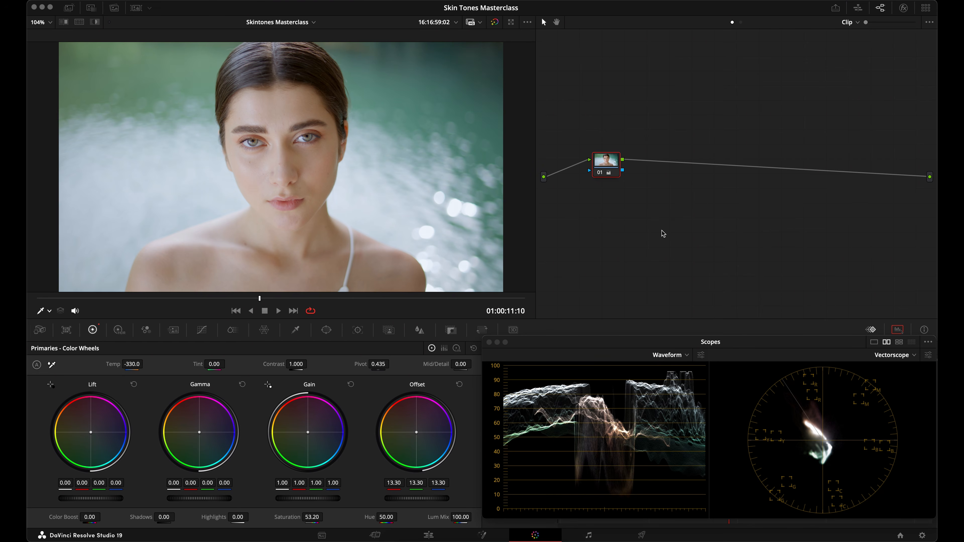
# Step: Open the HSL Qualifier for the two-person clip, label its node Skin and reposition it in the graph
pyautogui.click(298, 329)
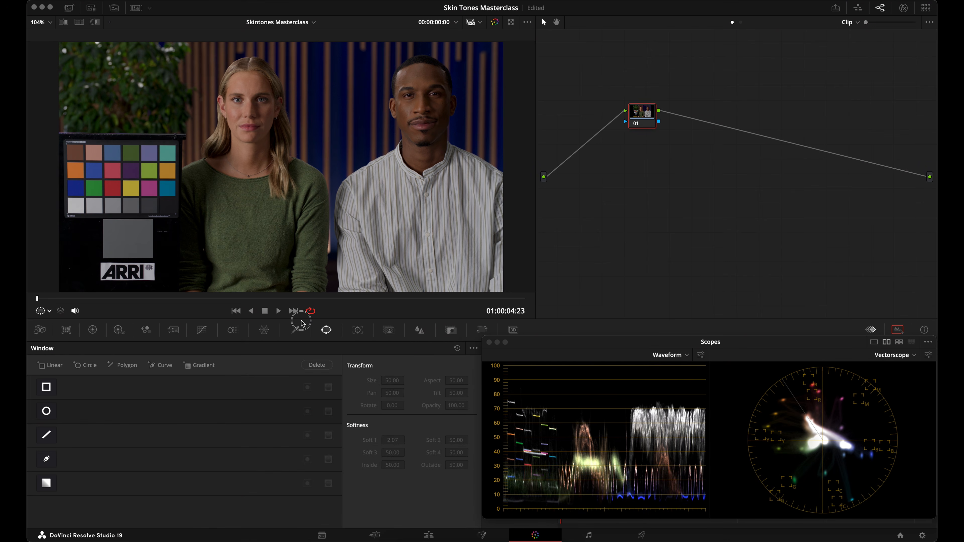
pyautogui.click(297, 330)
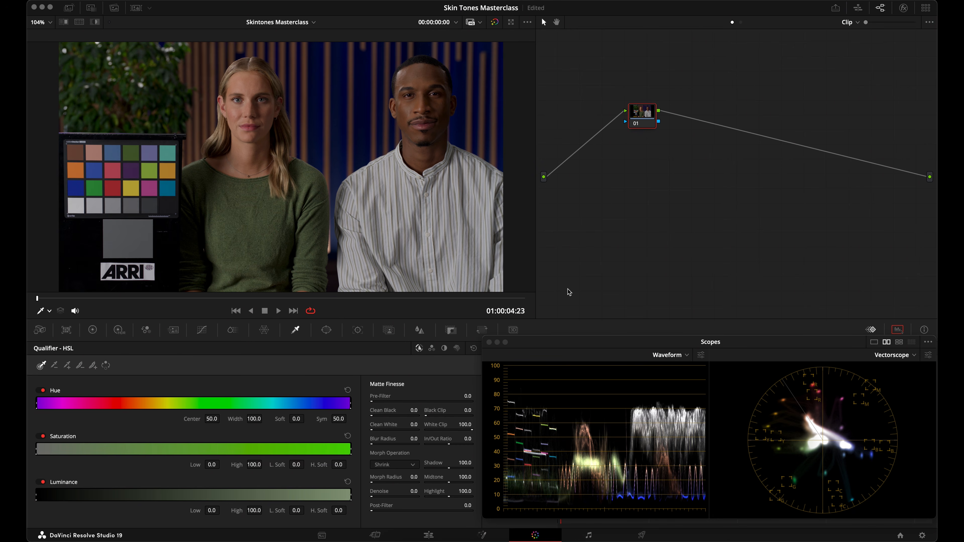
pyautogui.moveTo(642, 115); pyautogui.dragTo(627, 129)
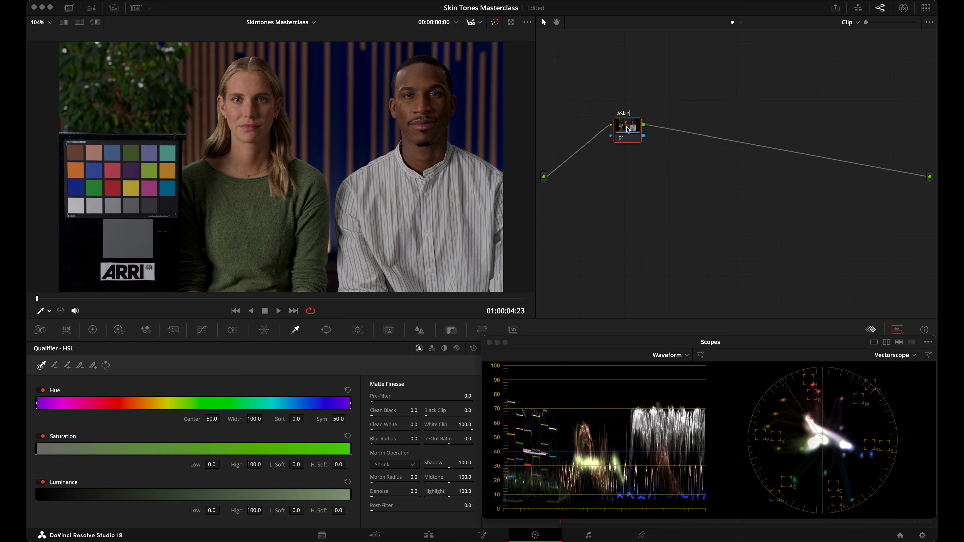
pyautogui.press('Return')
pyautogui.moveTo(628, 131); pyautogui.dragTo(635, 132)
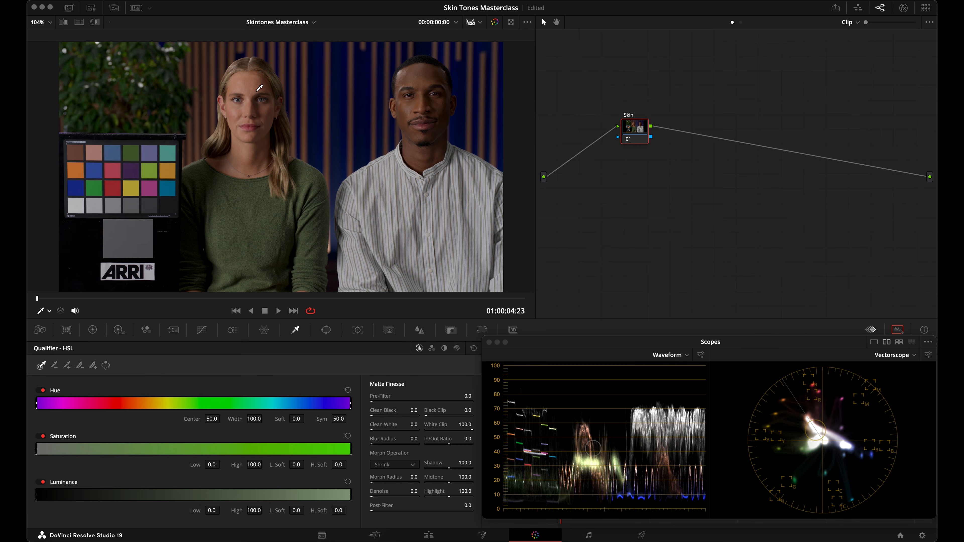
# Step: Sample the woman's forehead with the qualifier picker and show the selection in highlight view
pyautogui.click(251, 83)
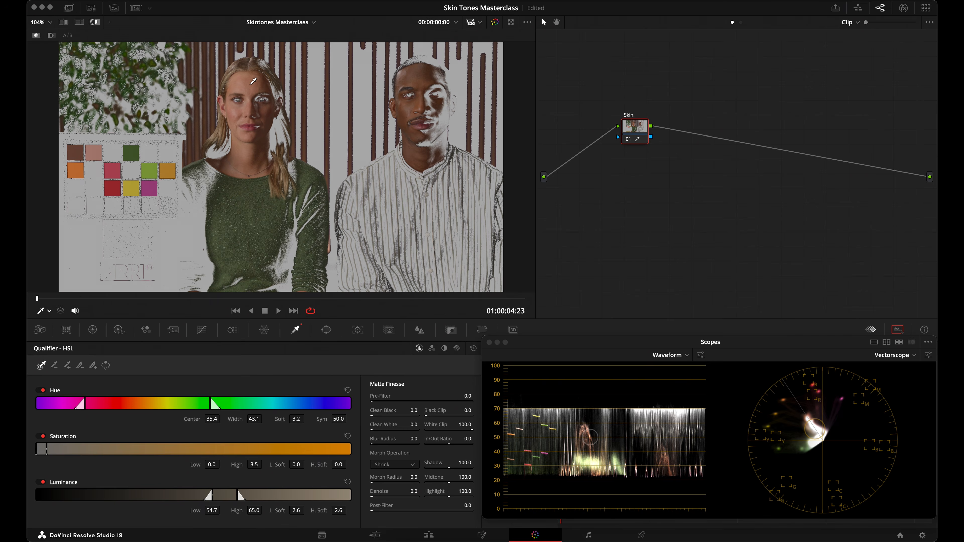
pyautogui.hotkey('shift', 'h')
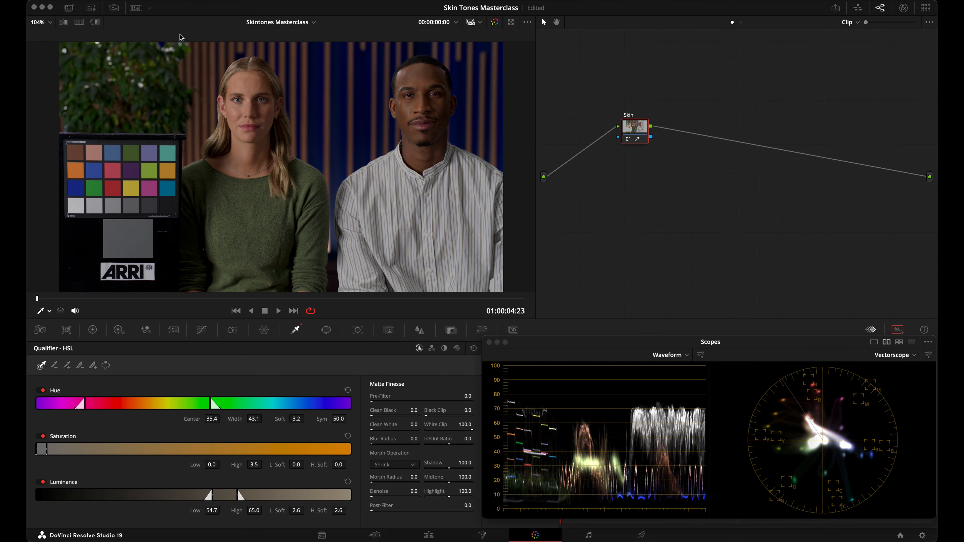
pyautogui.click(94, 22)
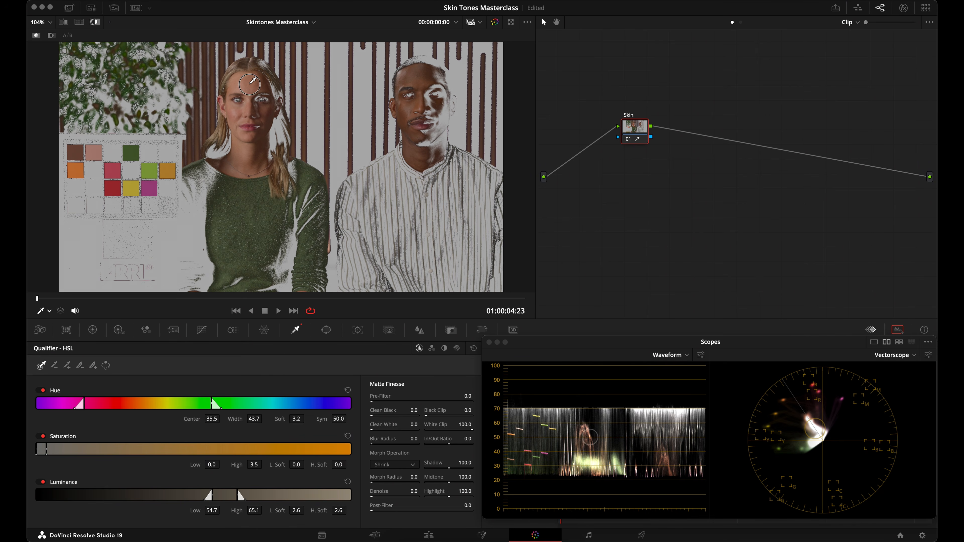
pyautogui.click(140, 92)
# Step: Refine the skin key to a hue center of 35.4 and width of 6.5, with saturation low 0.6 and high 2.6
pyautogui.moveTo(240, 423)
pyautogui.mouseDown()
pyautogui.moveTo(79, 424)
pyautogui.moveTo(248, 416)
pyautogui.moveTo(237, 419)
pyautogui.mouseUp()
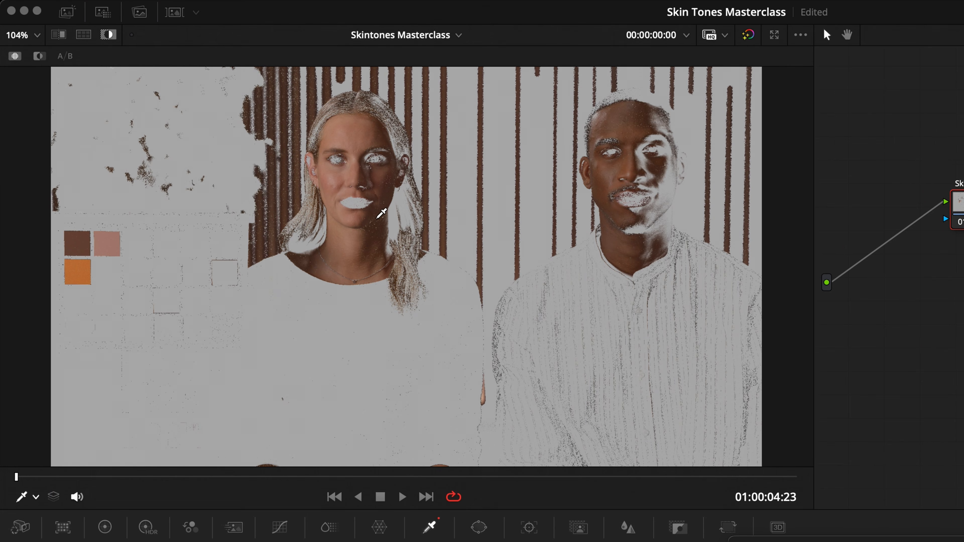
pyautogui.moveTo(192, 419); pyautogui.dragTo(192, 419)
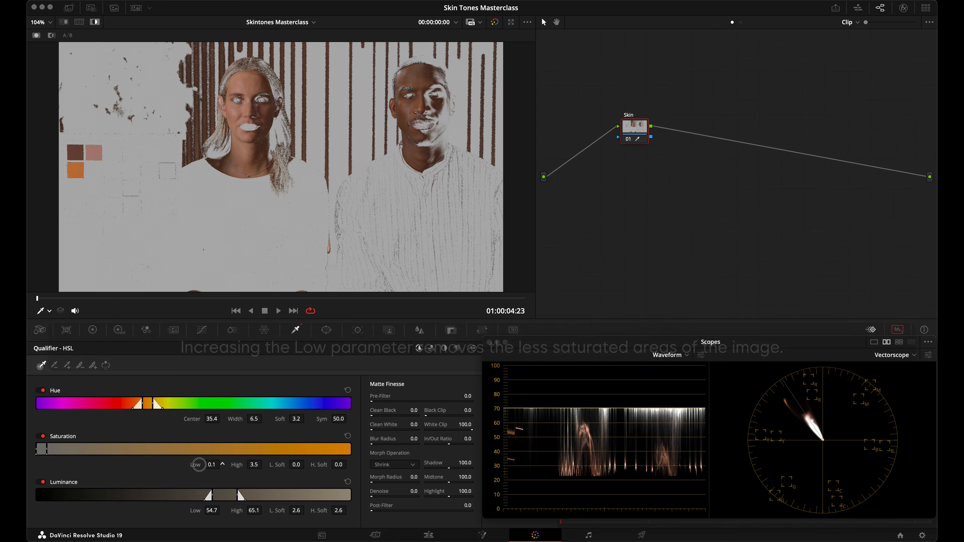
pyautogui.moveTo(198, 464); pyautogui.dragTo(202, 464)
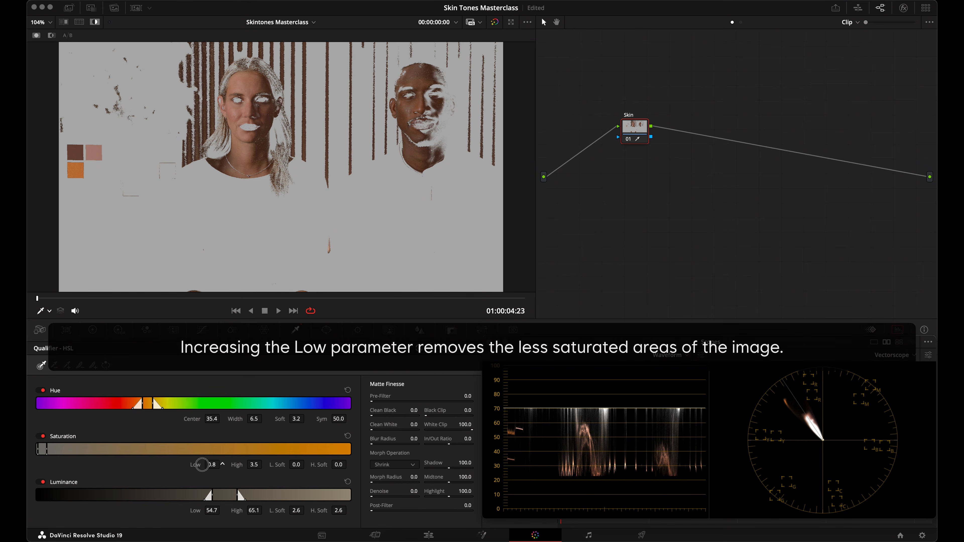
pyautogui.moveTo(197, 465); pyautogui.dragTo(231, 465)
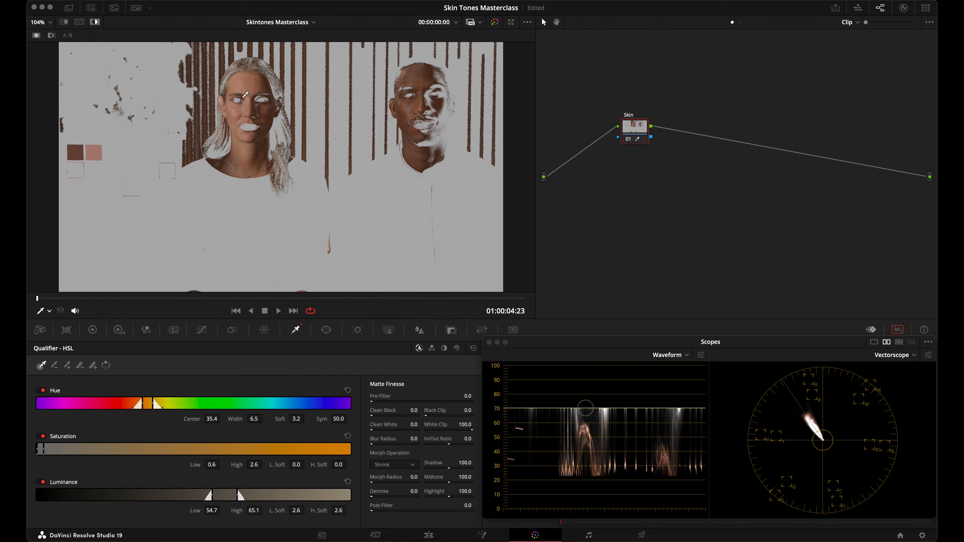
pyautogui.moveTo(250, 466); pyautogui.dragTo(241, 468)
# Step: Set the key's luminance range to low 50.8 and high 61.7, and inspect the selection on the woman's face and hair
pyautogui.moveTo(194, 513); pyautogui.dragTo(188, 514)
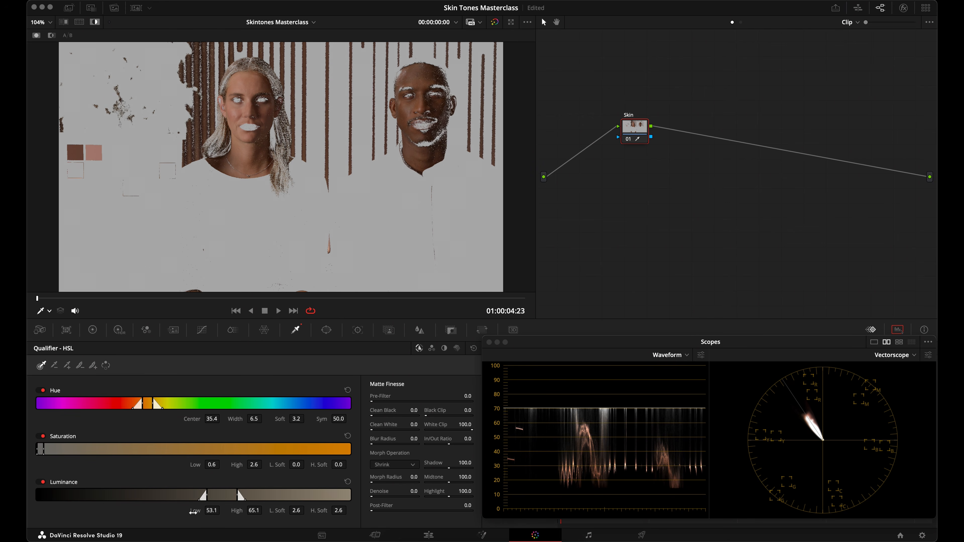
pyautogui.moveTo(196, 510); pyautogui.dragTo(186, 510)
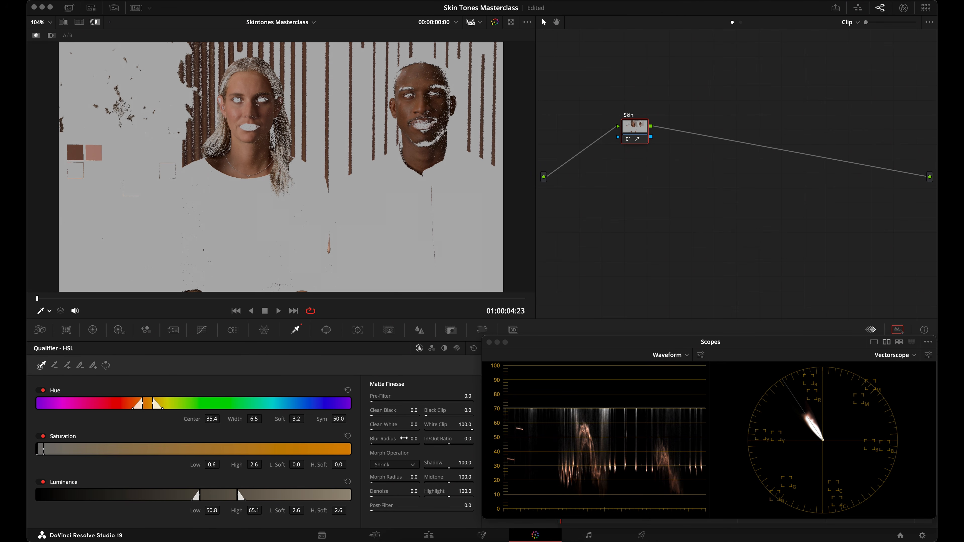
pyautogui.moveTo(235, 511)
pyautogui.mouseDown()
pyautogui.moveTo(215, 510)
pyautogui.moveTo(234, 511)
pyautogui.moveTo(220, 508)
pyautogui.moveTo(237, 500)
pyautogui.mouseUp()
pyautogui.moveTo(237, 511); pyautogui.dragTo(234, 510)
pyautogui.scroll(5, 237, 72)
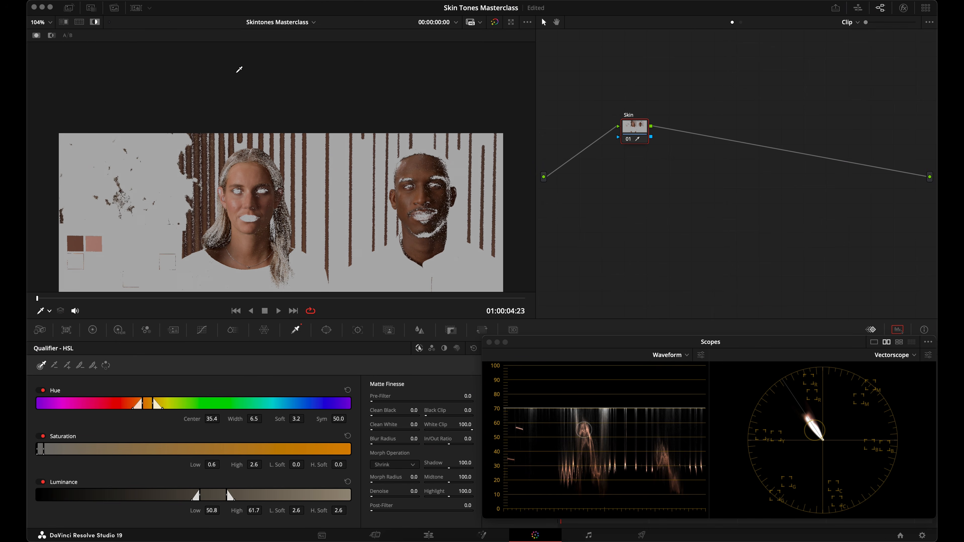
pyautogui.scroll(-4, 238, 72)
pyautogui.scroll(3, 252, 107)
pyautogui.scroll(2, 251, 107)
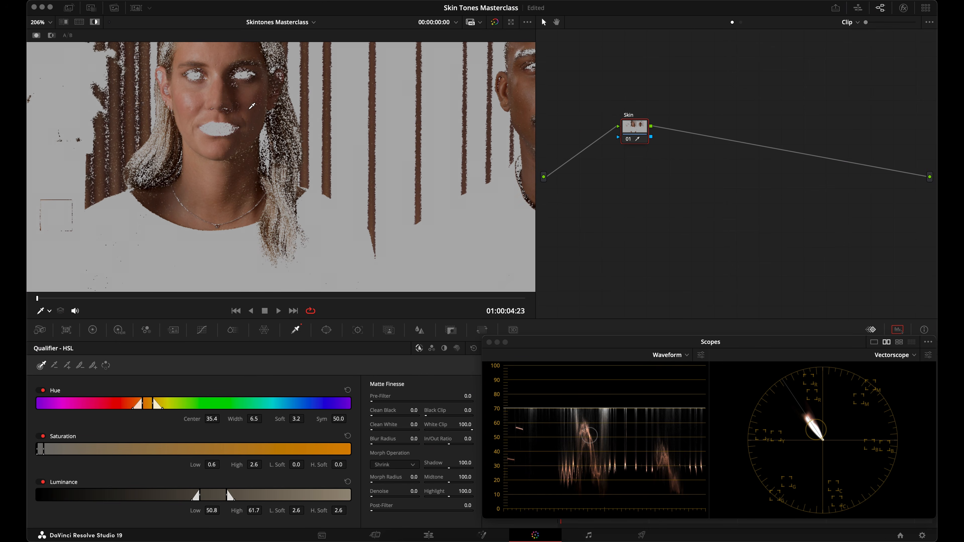
# Step: Set the key's luminance high to 61.5 and test the selection by pushing the offset toward green (15.82, 26.96, 24.94)
pyautogui.moveTo(239, 510); pyautogui.dragTo(239, 510)
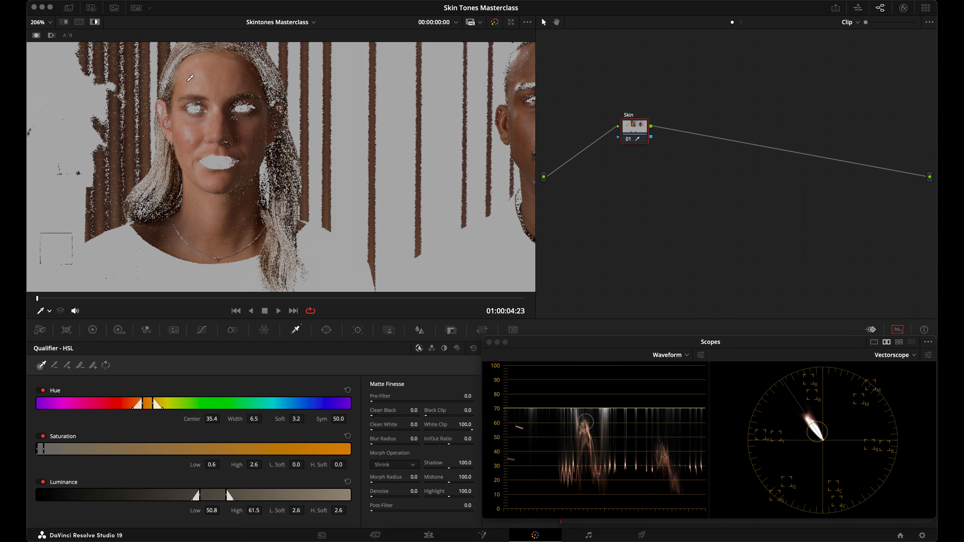
pyautogui.hotkey('shift', 'h')
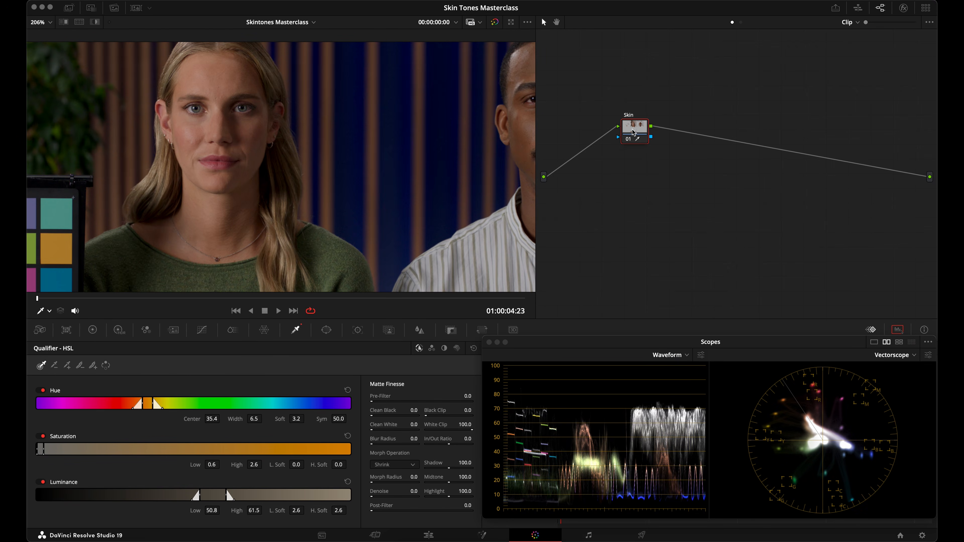
pyautogui.click(92, 329)
pyautogui.moveTo(444, 436); pyautogui.dragTo(448, 492)
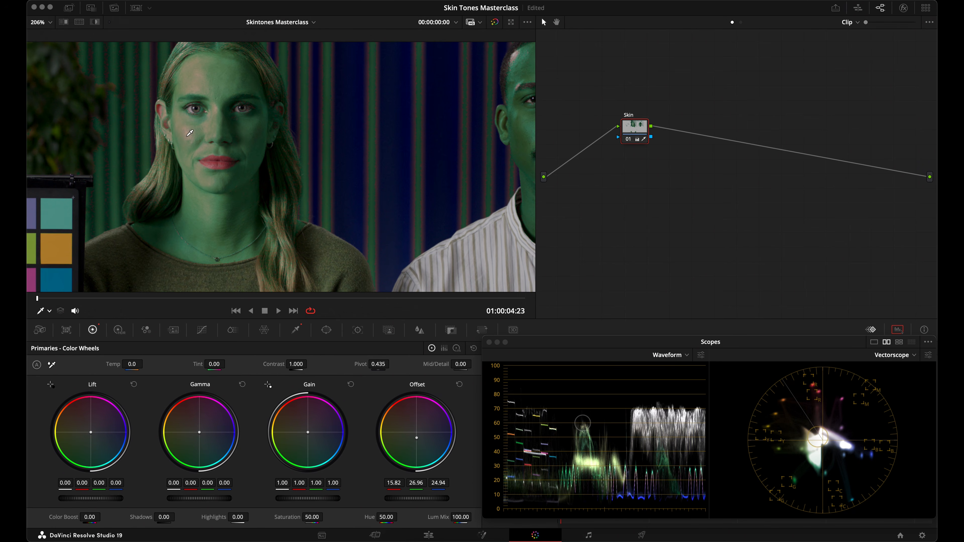
# Step: Set the key's luminance high to 63.3 and check the full frame in the black-and-white and regular highlight views
pyautogui.click(296, 330)
pyautogui.moveTo(231, 513); pyautogui.dragTo(242, 510)
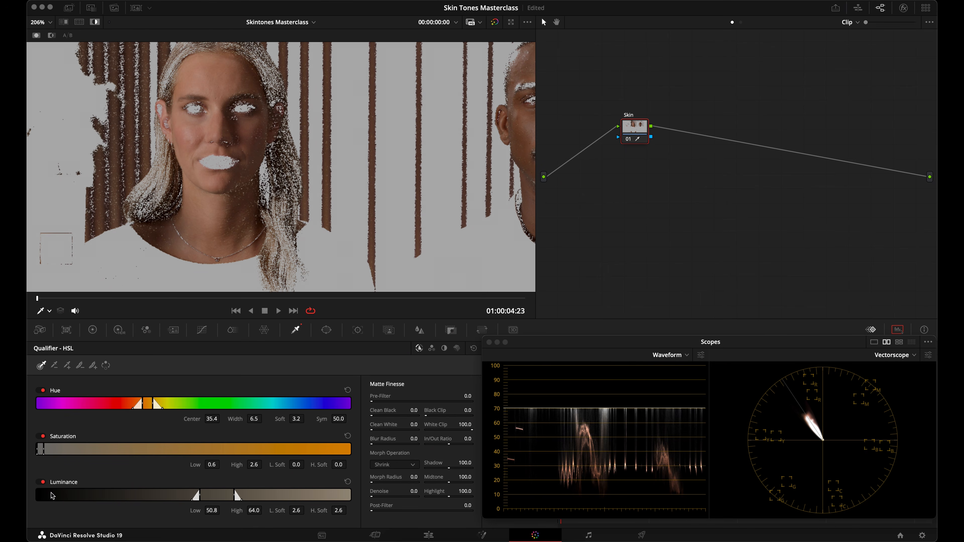
pyautogui.hotkey('shift', 'z')
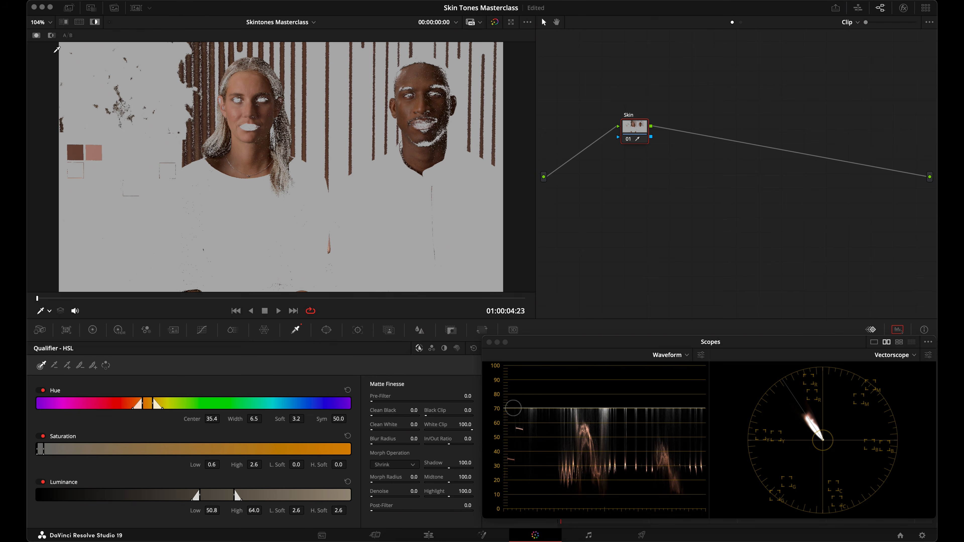
pyautogui.click(52, 35)
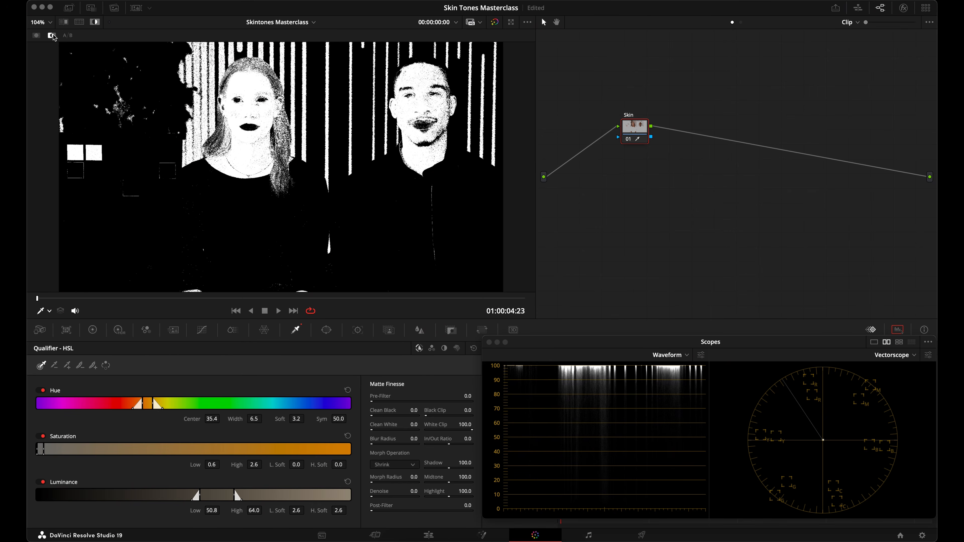
pyautogui.press('super+z')
pyautogui.hotkey('alt', 'shift', 'h')
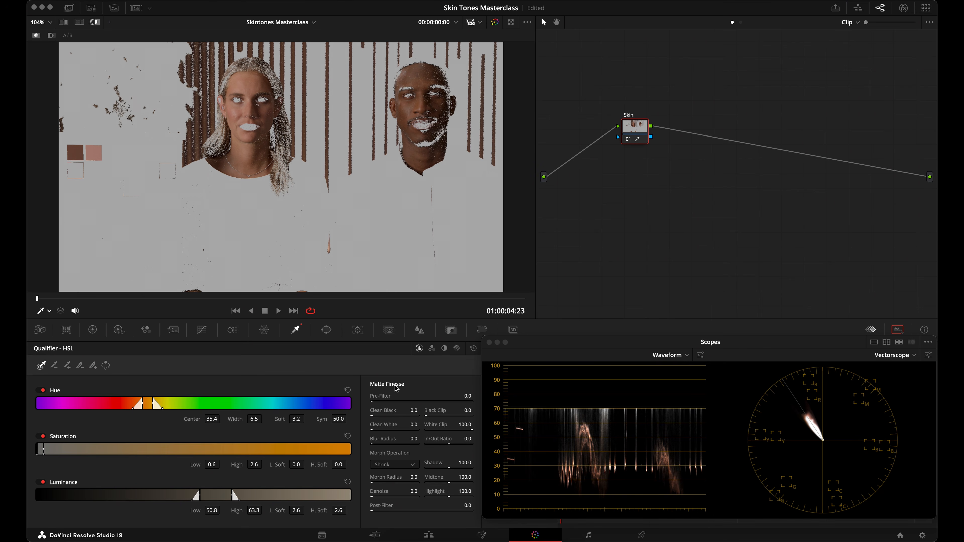
# Step: Set the key's matte finesse to a post-filter of 0.1 and a denoise of 1.0
pyautogui.click(397, 504)
pyautogui.write('.1')
pyautogui.press('Return')
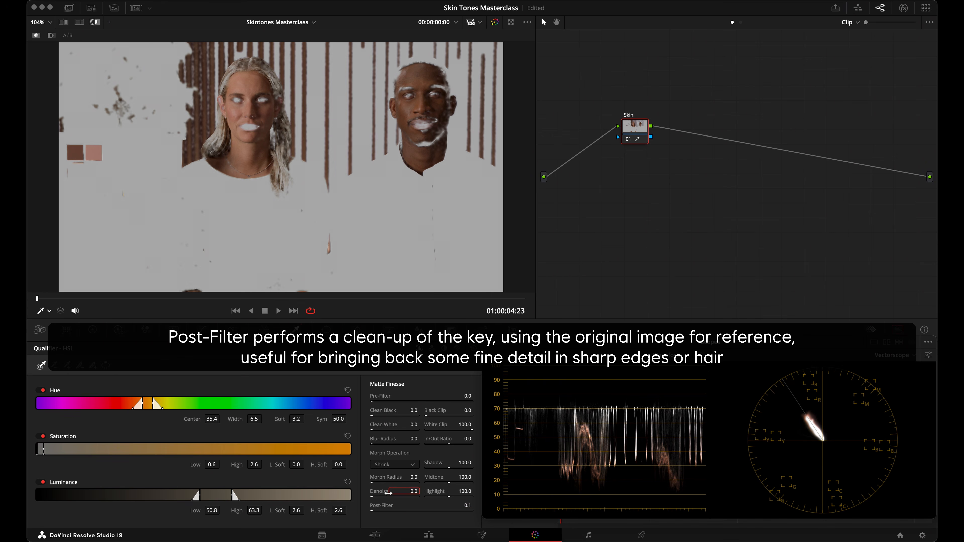
pyautogui.moveTo(388, 493); pyautogui.dragTo(392, 493)
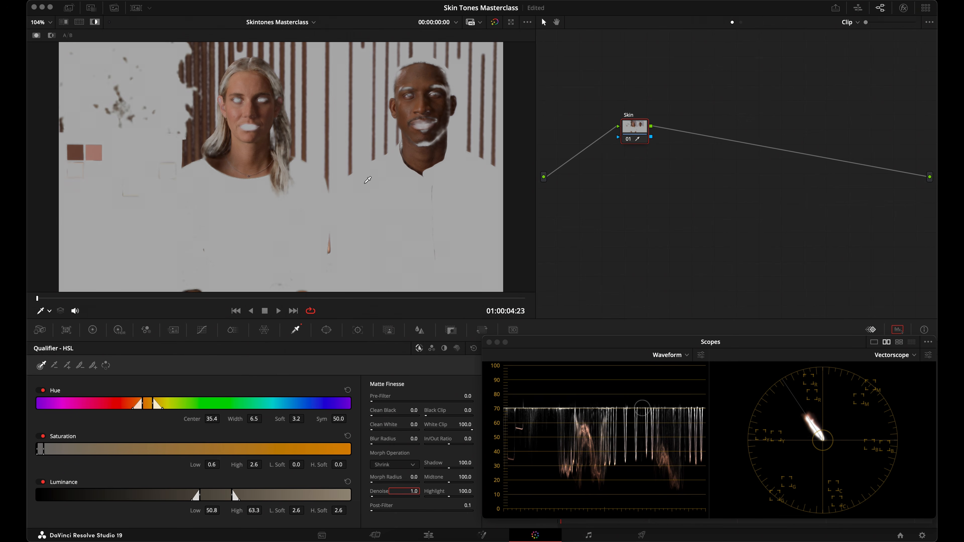
pyautogui.moveTo(411, 491); pyautogui.dragTo(415, 491)
# Step: Try a clean white of 8.3 on the matte, then reset the post-filter, denoise and clean white
pyautogui.moveTo(386, 425); pyautogui.dragTo(415, 428)
pyautogui.doubleClick(380, 424)
pyautogui.moveTo(380, 425); pyautogui.dragTo(402, 425)
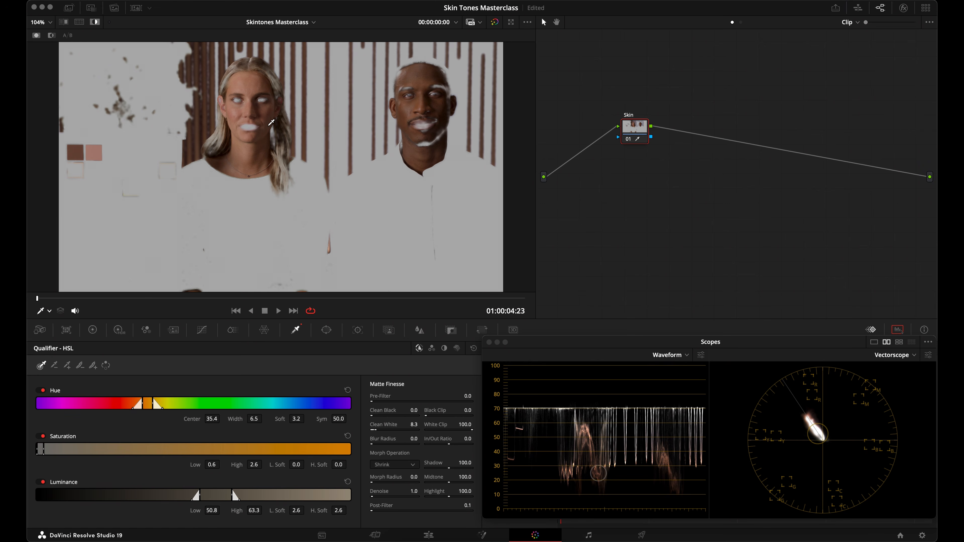
pyautogui.moveTo(385, 505); pyautogui.dragTo(381, 503)
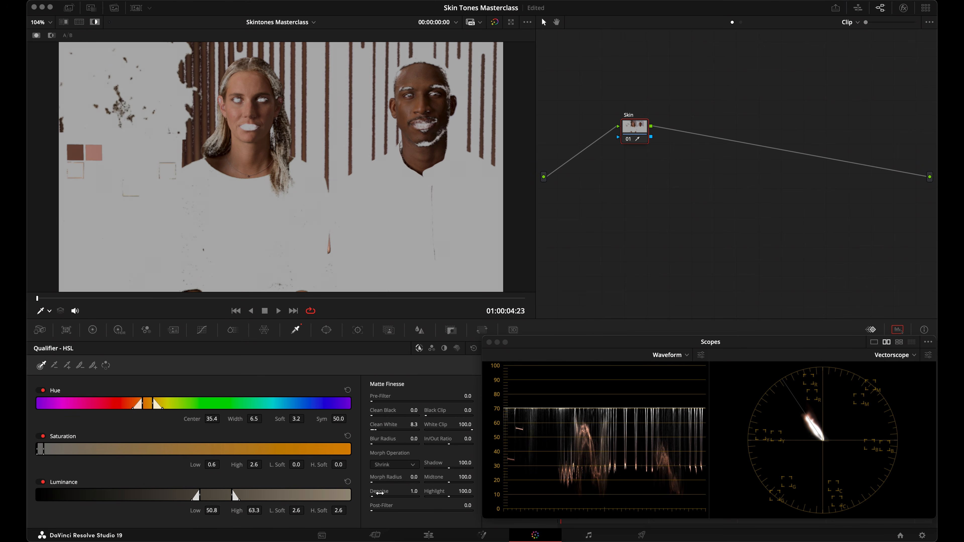
pyautogui.doubleClick(380, 493)
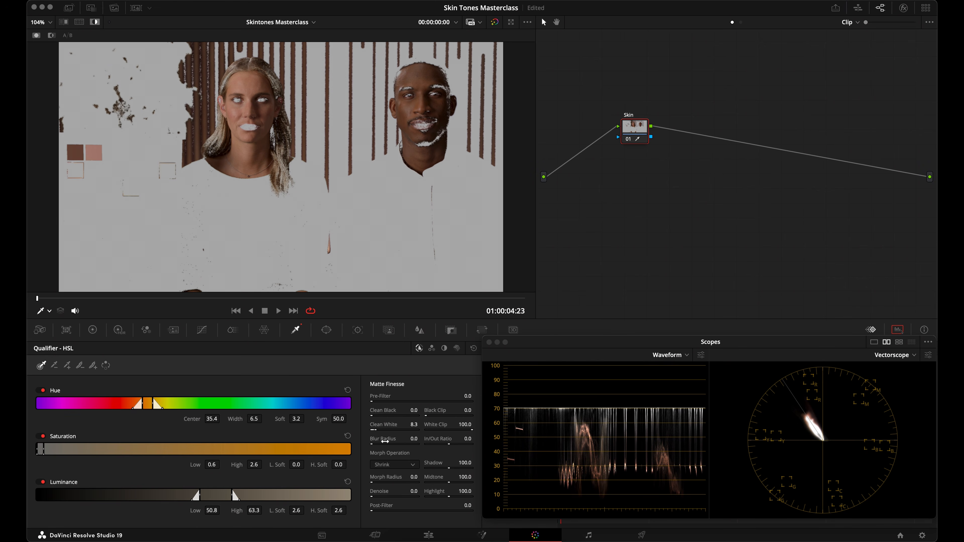
pyautogui.doubleClick(382, 425)
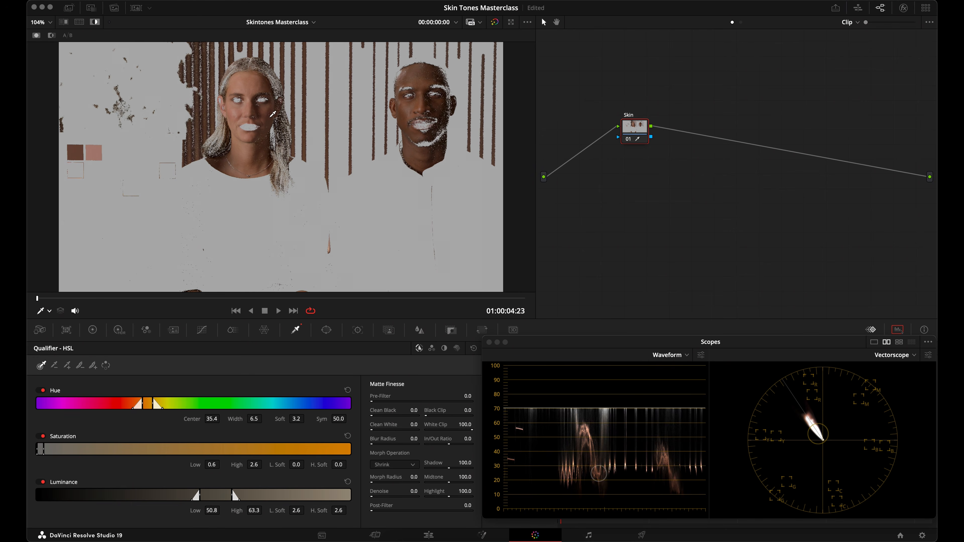
# Step: Set the matte's clean white to 9.4, clean black to 21.0, denoise to 1.0 and post-filter to 0.1
pyautogui.moveTo(382, 425)
pyautogui.mouseDown()
pyautogui.moveTo(436, 427)
pyautogui.moveTo(390, 425)
pyautogui.mouseUp()
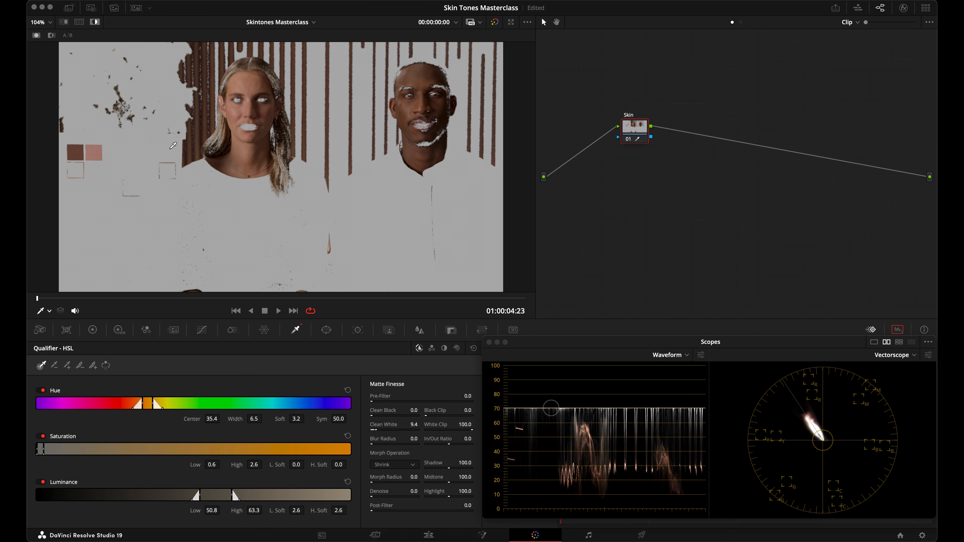
pyautogui.moveTo(384, 413); pyautogui.dragTo(395, 497)
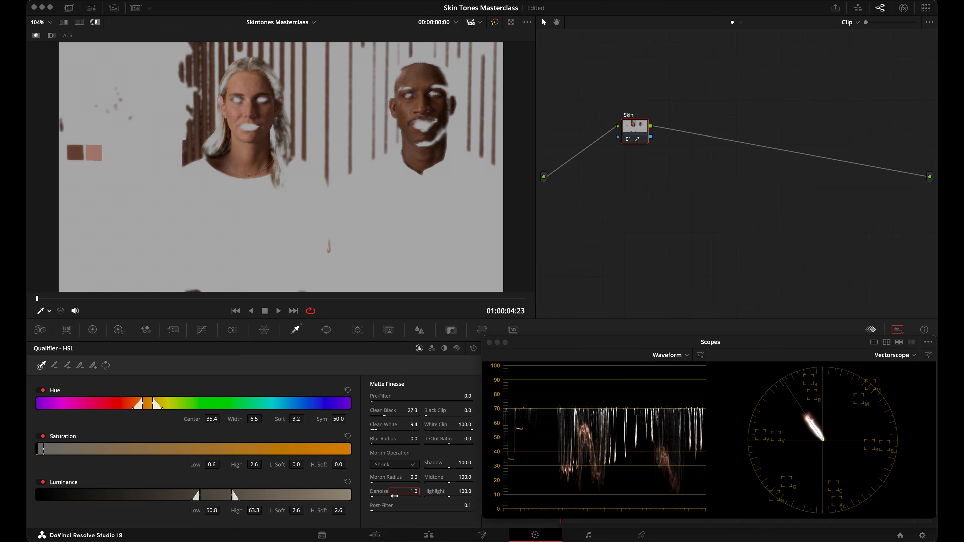
pyautogui.moveTo(388, 412); pyautogui.dragTo(376, 425)
# Step: Reset the HSL qualifier on the Skin node and switch to the 3D qualifier in Soft mode
pyautogui.click(456, 351)
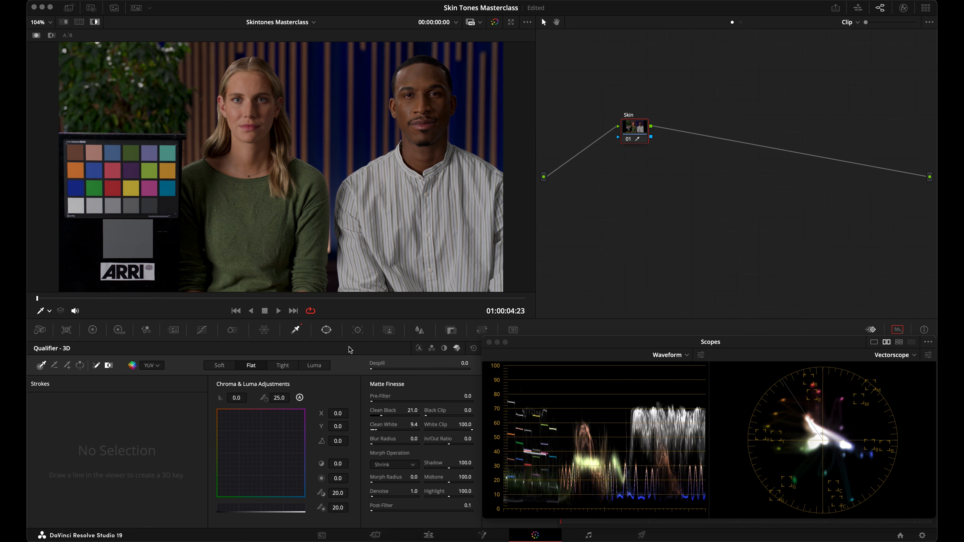
pyautogui.click(419, 349)
pyautogui.click(473, 348)
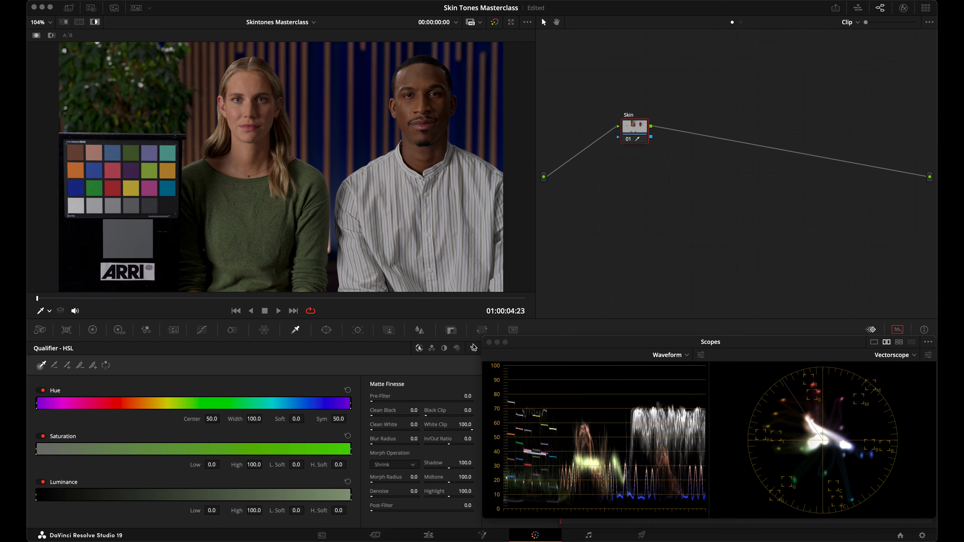
pyautogui.click(457, 349)
pyautogui.click(218, 365)
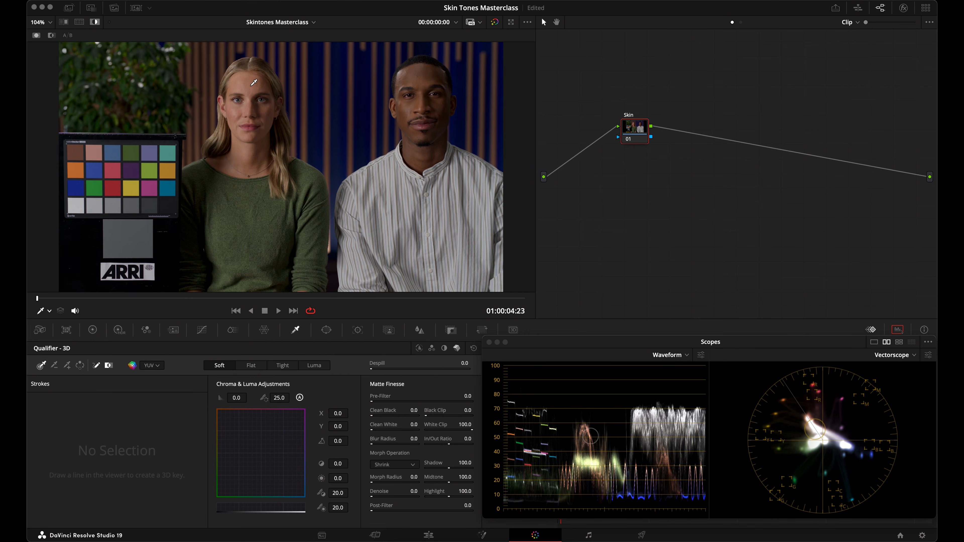
# Step: Sample the woman's forehead with the 3D qualifier and compare the Soft, Flat, Tight and Luma selections, resampling between modes
pyautogui.moveTo(254, 82); pyautogui.dragTo(255, 86)
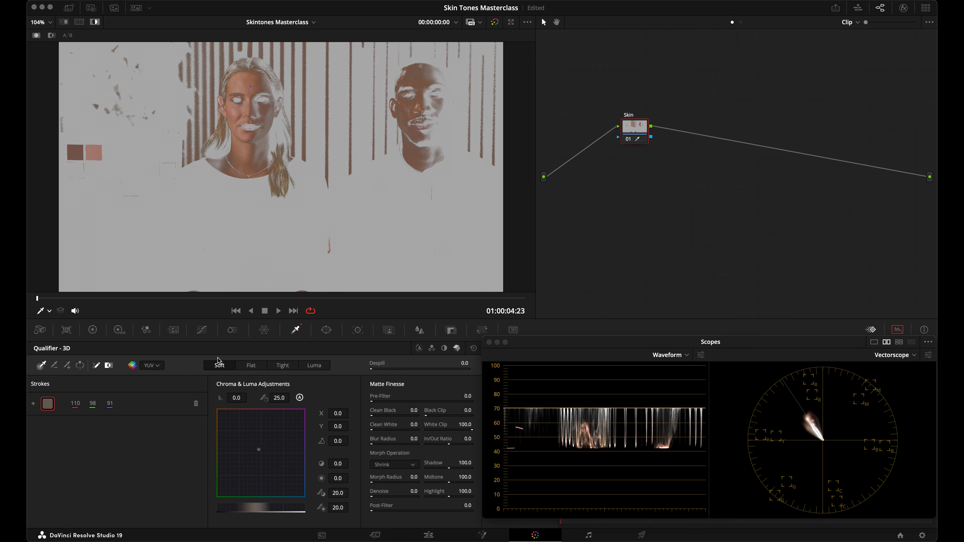
pyautogui.click(250, 367)
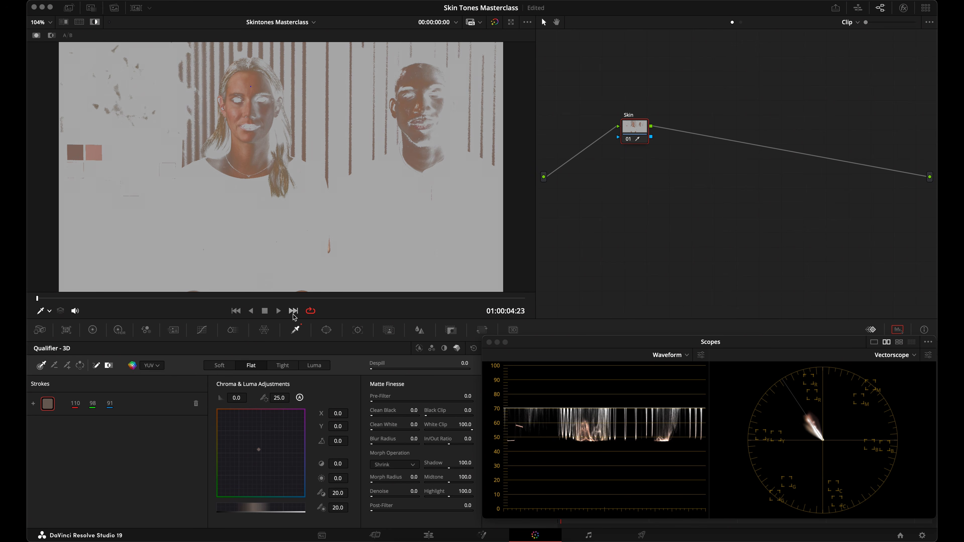
pyautogui.click(283, 365)
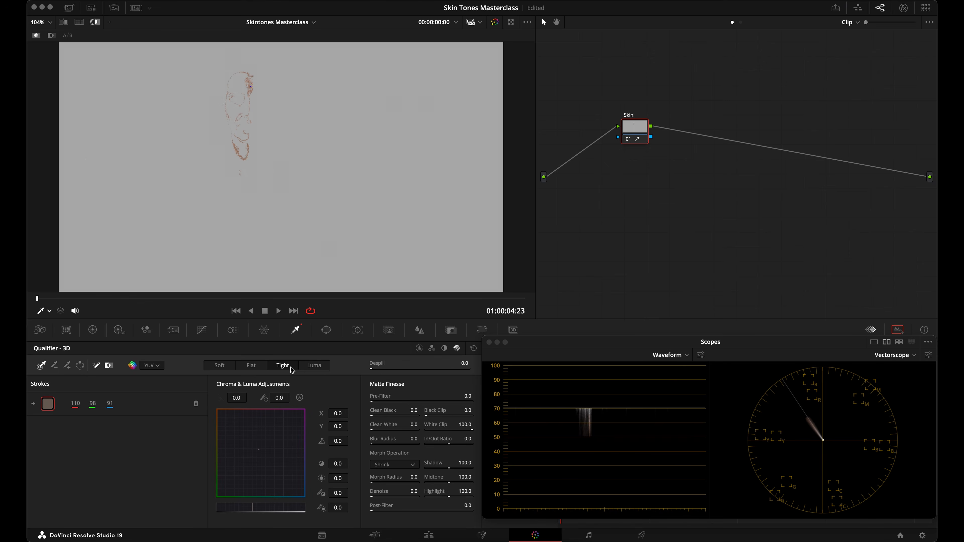
pyautogui.click(250, 85)
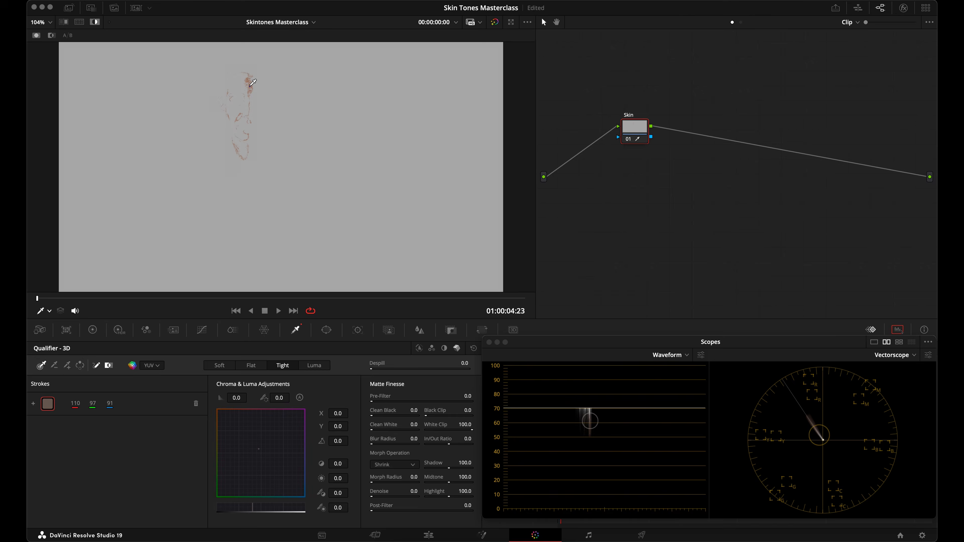
pyautogui.moveTo(258, 88)
pyautogui.mouseDown()
pyautogui.moveTo(235, 88)
pyautogui.moveTo(269, 87)
pyautogui.moveTo(261, 85)
pyautogui.mouseUp()
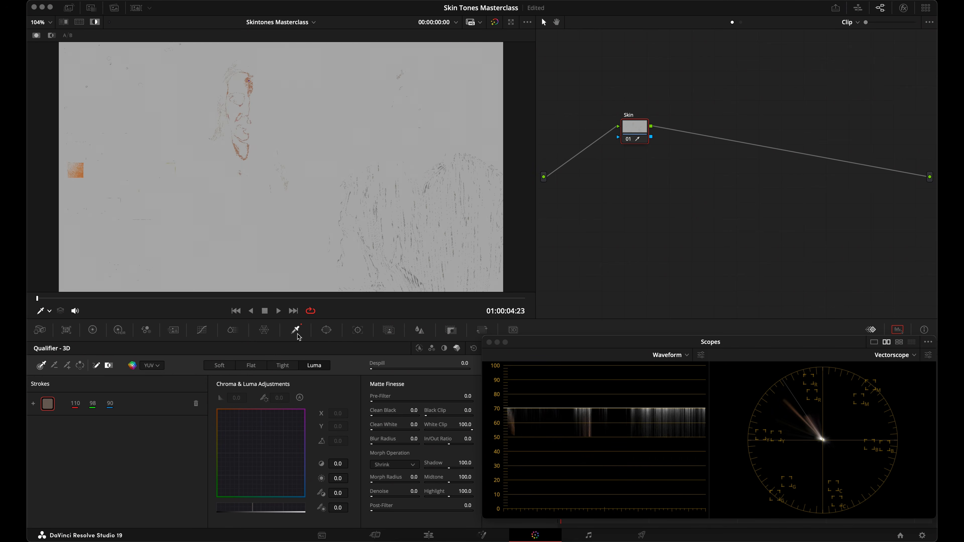
# Step: Compare the 3D key's Soft, Flat and Tight modes again, return to Soft, and draw a sampling stroke across the woman's forehead
pyautogui.click(419, 349)
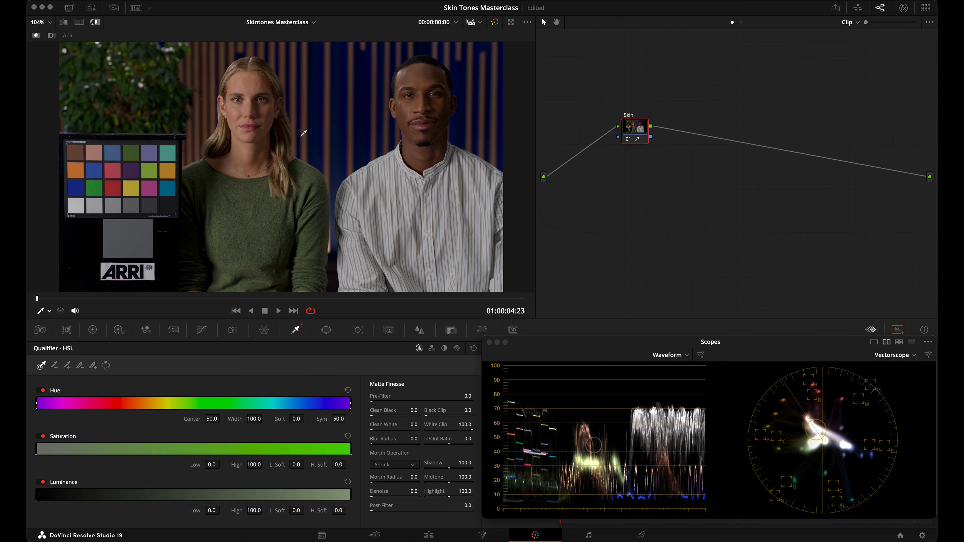
pyautogui.click(457, 348)
pyautogui.click(230, 367)
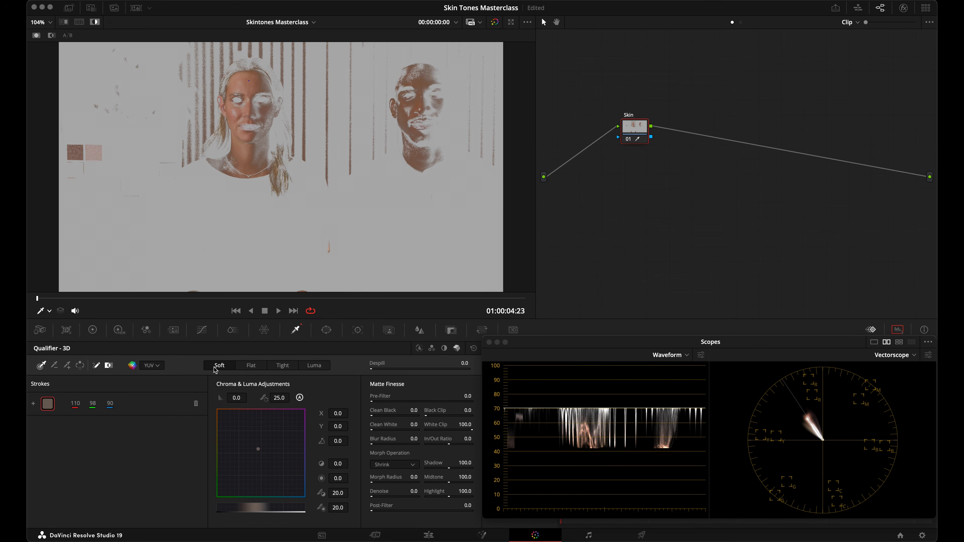
pyautogui.click(246, 365)
pyautogui.click(281, 366)
pyautogui.click(226, 367)
pyautogui.moveTo(264, 85); pyautogui.dragTo(228, 92)
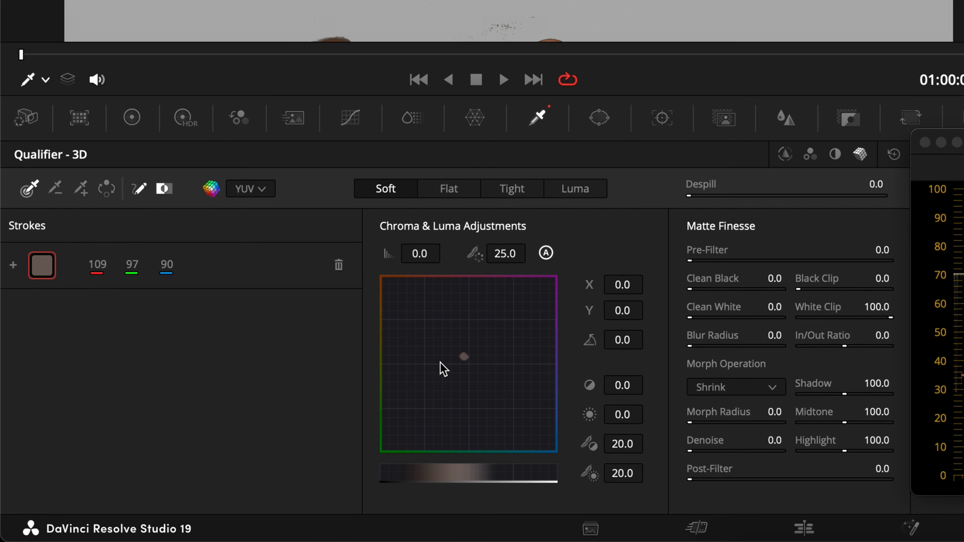
# Step: Shift the 3D key's chroma selection to X 0.3 and Y -0.5
pyautogui.moveTo(622, 283); pyautogui.dragTo(583, 288)
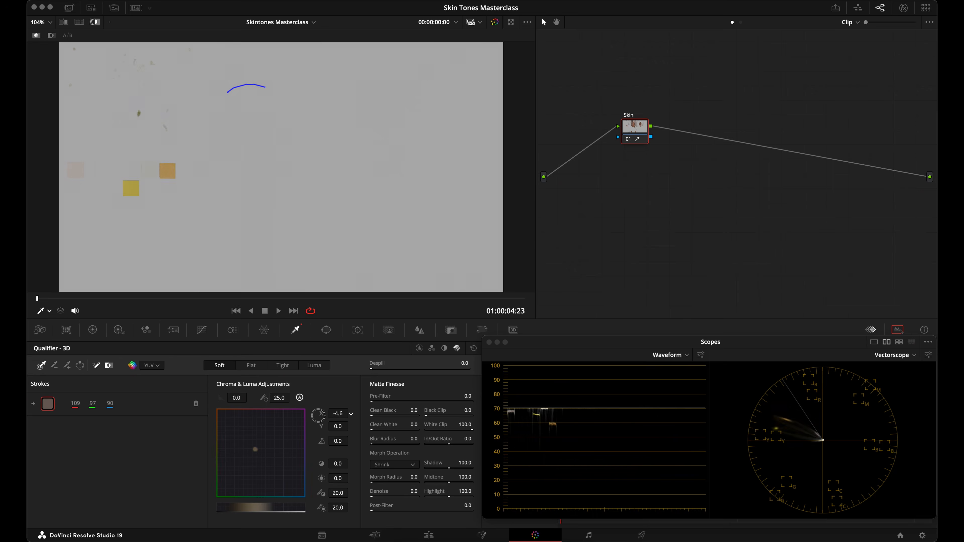
pyautogui.moveTo(319, 415); pyautogui.dragTo(340, 424)
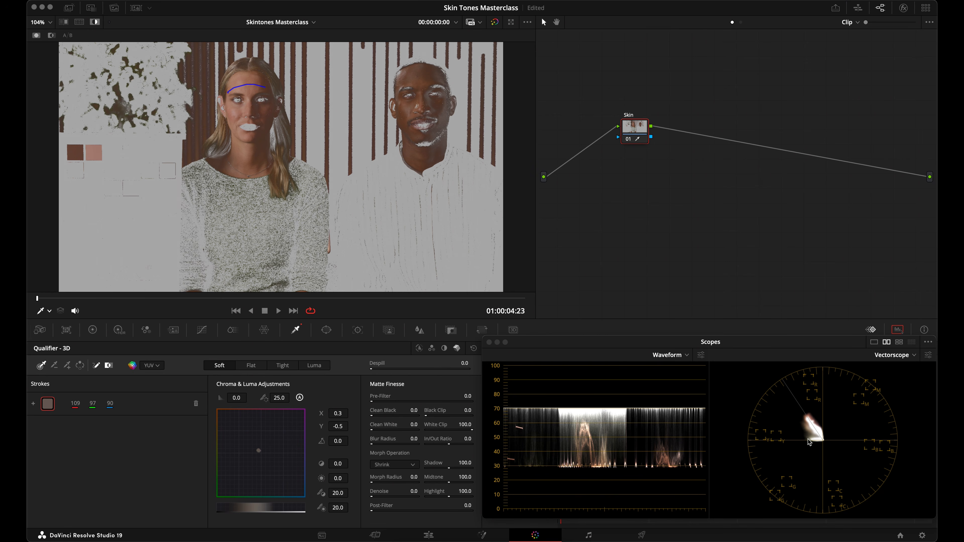
pyautogui.click(92, 330)
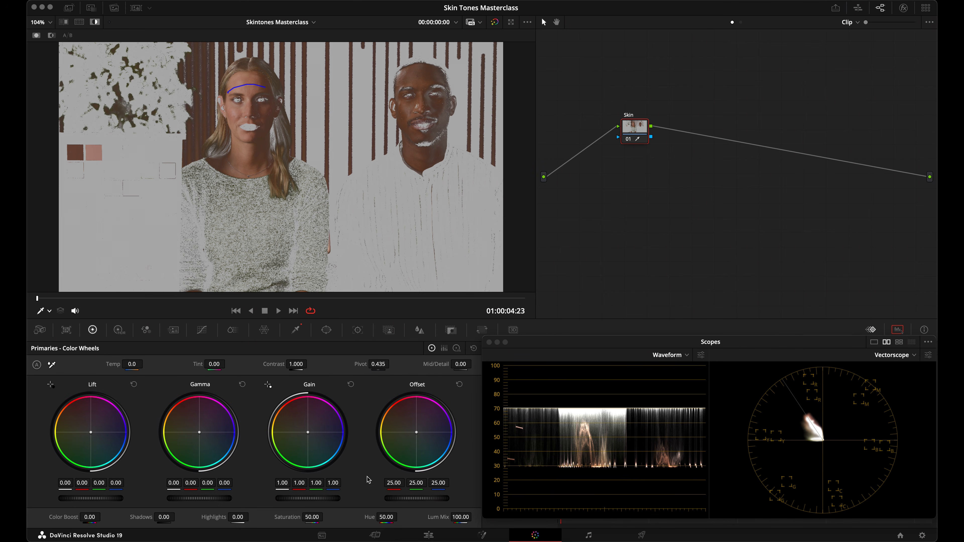
pyautogui.moveTo(370, 517)
pyautogui.mouseDown()
pyautogui.moveTo(359, 518)
pyautogui.moveTo(389, 512)
pyautogui.moveTo(365, 521)
pyautogui.mouseUp()
pyautogui.press('super+z')
pyautogui.click(295, 329)
# Step: Try rotating the chroma selection and reset it, and set luma low to 5.6, high to 2.7 and low softness to 10.0
pyautogui.moveTo(320, 443)
pyautogui.mouseDown()
pyautogui.moveTo(280, 452)
pyautogui.moveTo(328, 441)
pyautogui.moveTo(279, 452)
pyautogui.moveTo(253, 475)
pyautogui.moveTo(365, 428)
pyautogui.moveTo(284, 460)
pyautogui.moveTo(346, 437)
pyautogui.mouseUp()
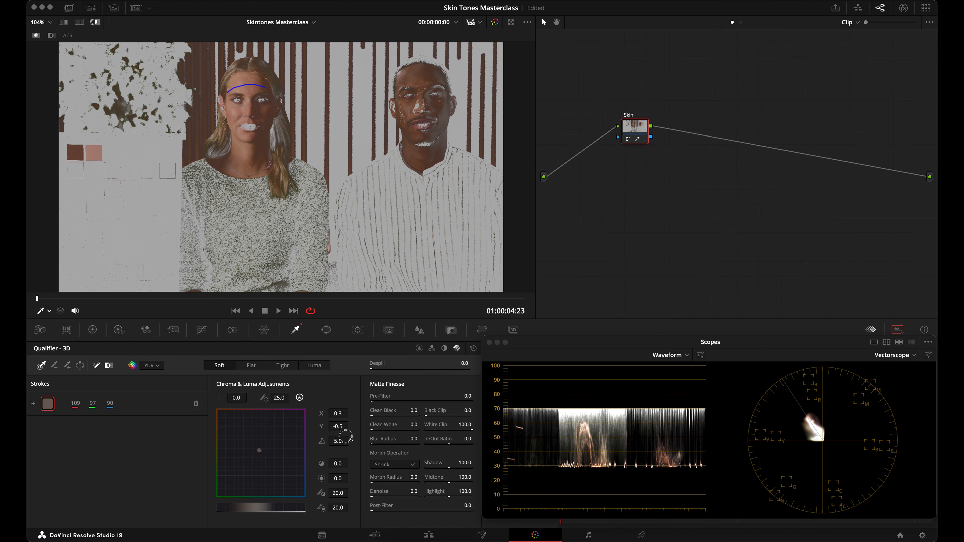
pyautogui.doubleClick(320, 441)
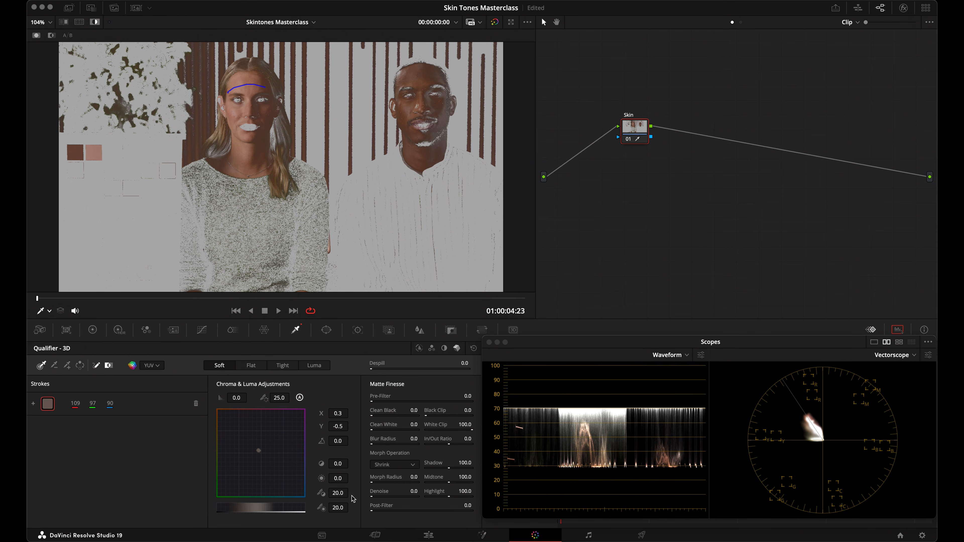
pyautogui.moveTo(337, 463); pyautogui.dragTo(364, 460)
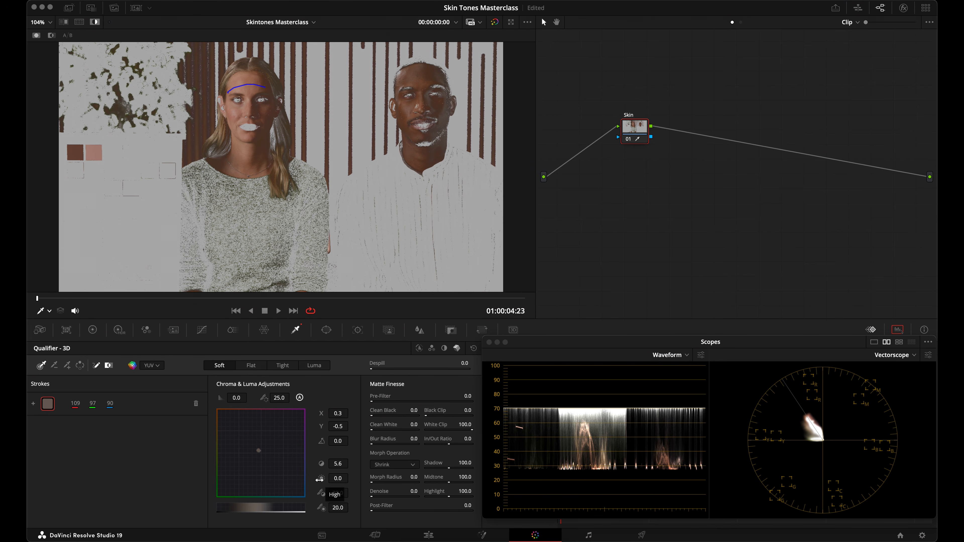
pyautogui.moveTo(320, 480); pyautogui.dragTo(306, 483)
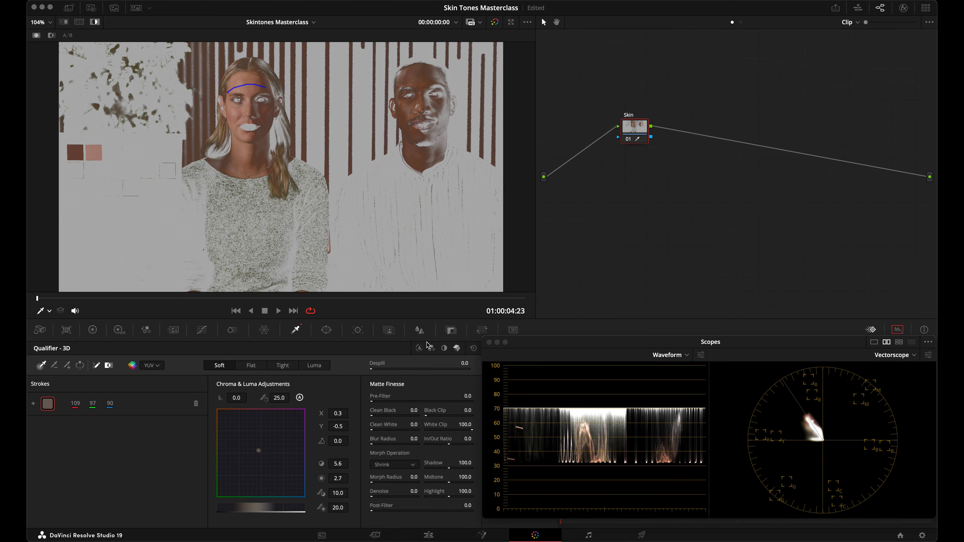
# Step: Switch the Skin node's qualifier to HSL mode, enable a curve window on the node, and return to the qualifier
pyautogui.click(419, 348)
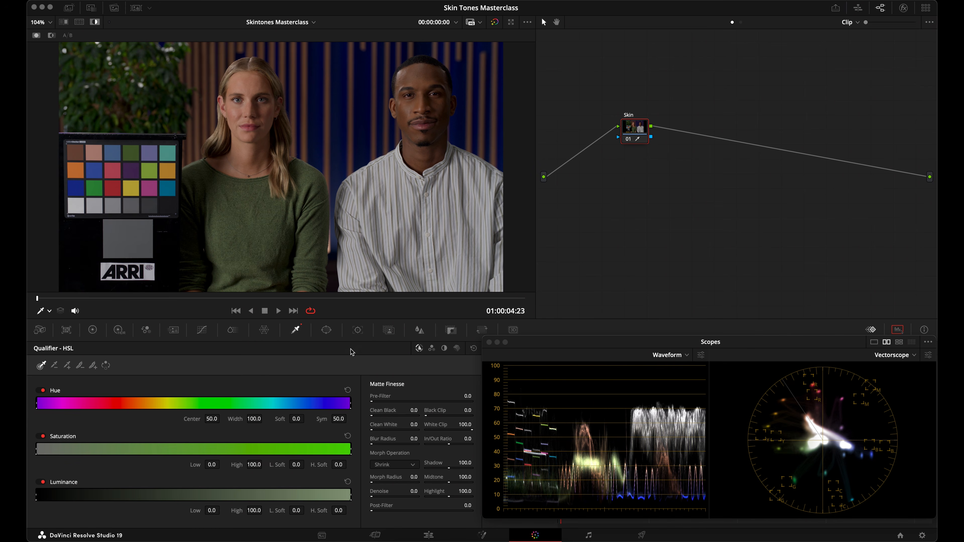
pyautogui.click(328, 330)
pyautogui.click(46, 460)
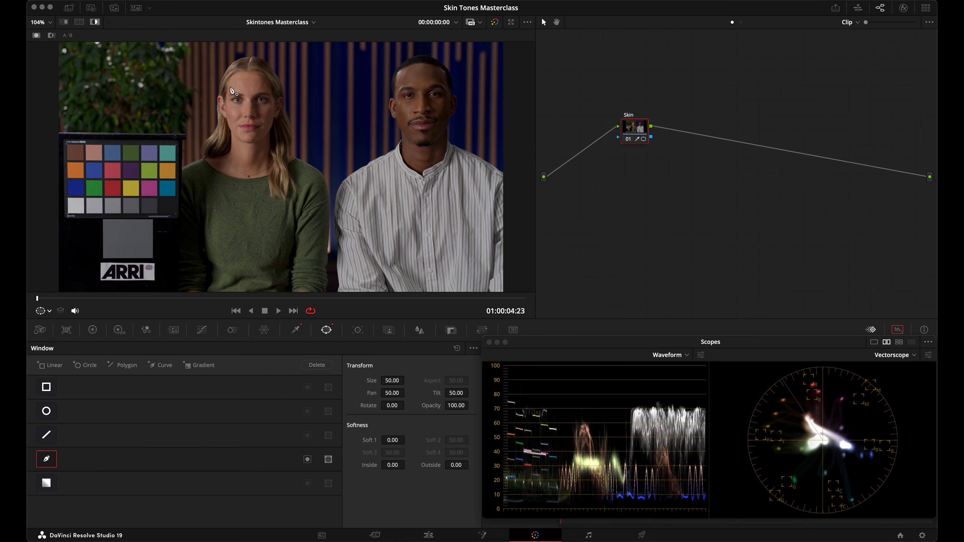
pyautogui.click(297, 330)
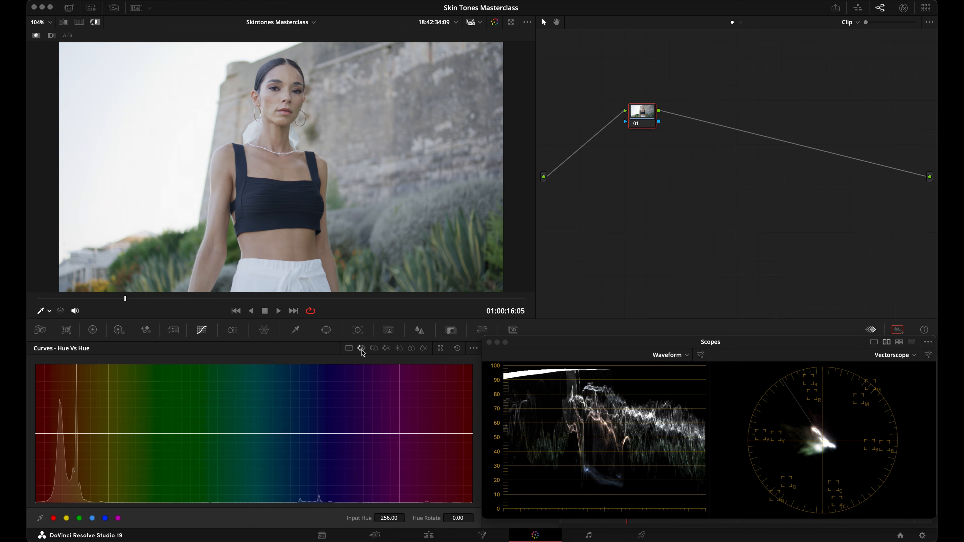
# Step: On the woman's outdoor clip, look through the Hue Vs Hue, Hue Vs Sat and Hue Vs Lum curves with the histogram set to Input
pyautogui.click(386, 349)
pyautogui.click(361, 348)
pyautogui.click(373, 348)
pyautogui.click(386, 349)
pyautogui.click(362, 349)
pyautogui.click(476, 349)
pyautogui.moveTo(519, 363)
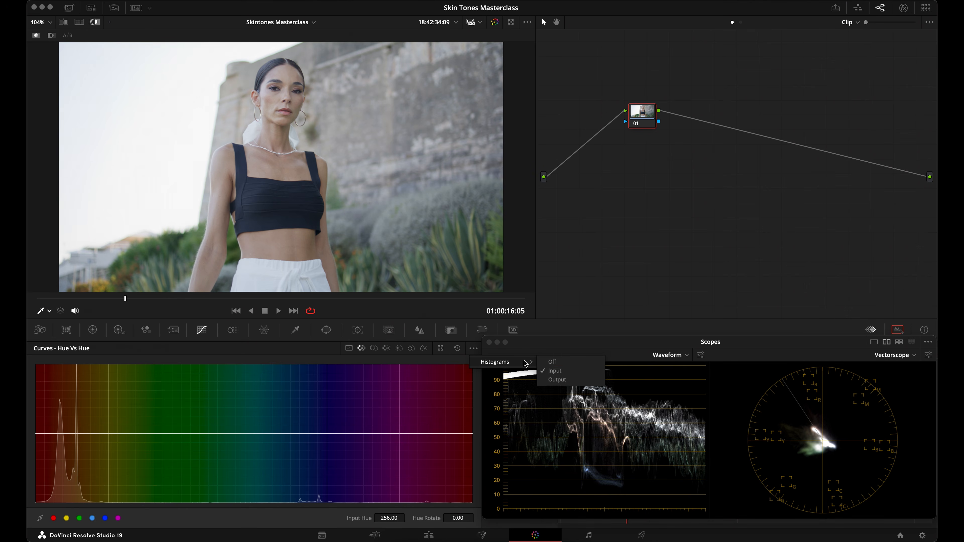
pyautogui.click(561, 374)
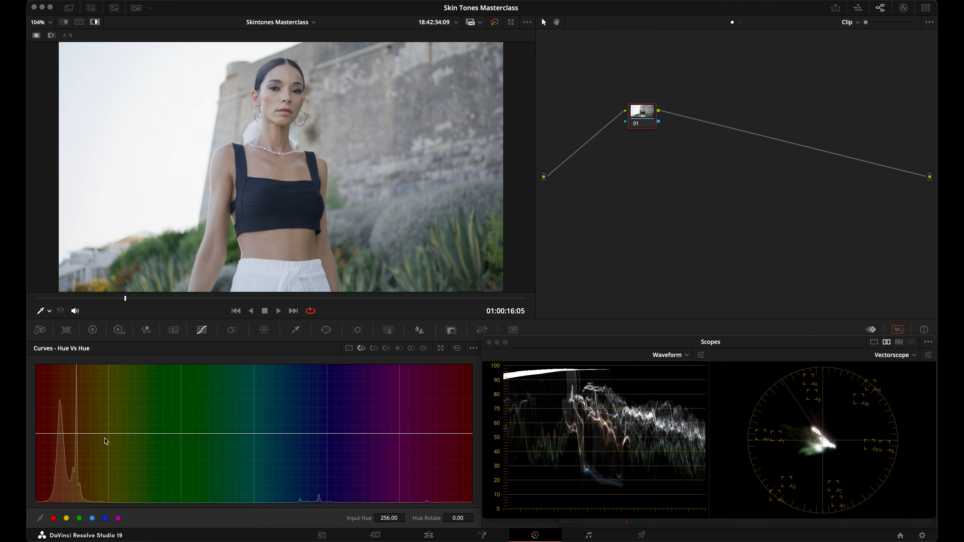
# Step: Lower the offset to 22.80 and set temperature to 80.0, tint to 2.00 and saturation to 70.60 on the first node
pyautogui.click(92, 330)
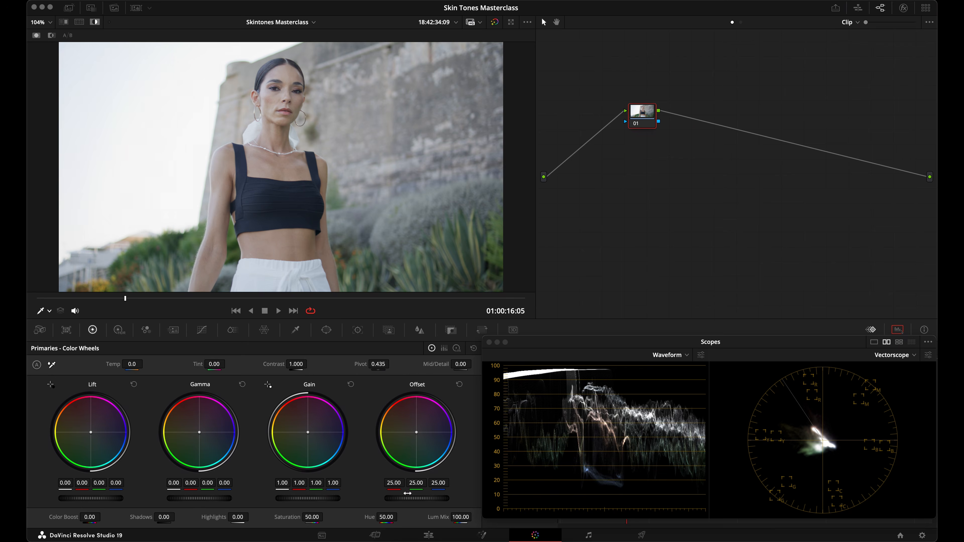
pyautogui.moveTo(432, 500); pyautogui.dragTo(398, 499)
pyautogui.moveTo(125, 363); pyautogui.dragTo(131, 365)
pyautogui.moveTo(195, 364); pyautogui.dragTo(198, 364)
pyautogui.moveTo(284, 519); pyautogui.dragTo(288, 520)
pyautogui.doubleClick(287, 520)
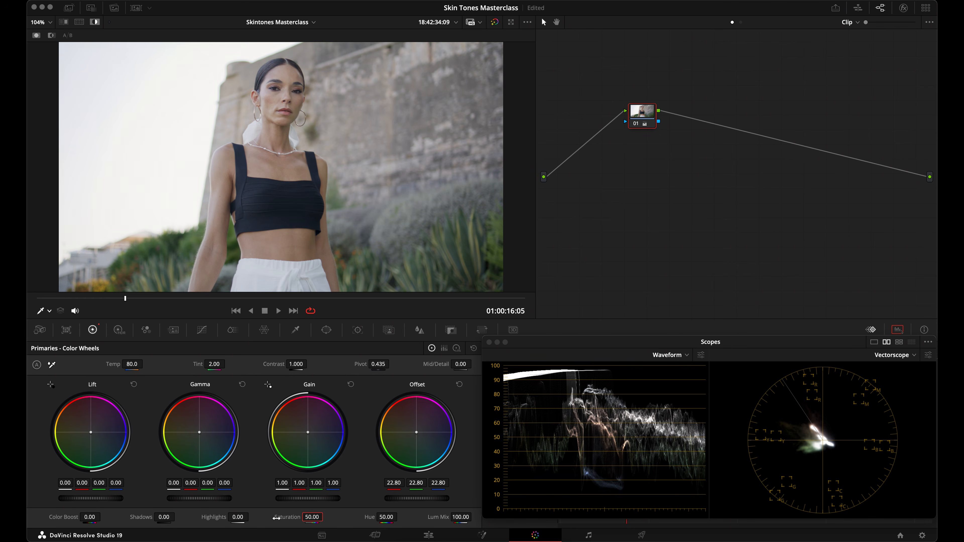
pyautogui.moveTo(288, 517); pyautogui.dragTo(311, 518)
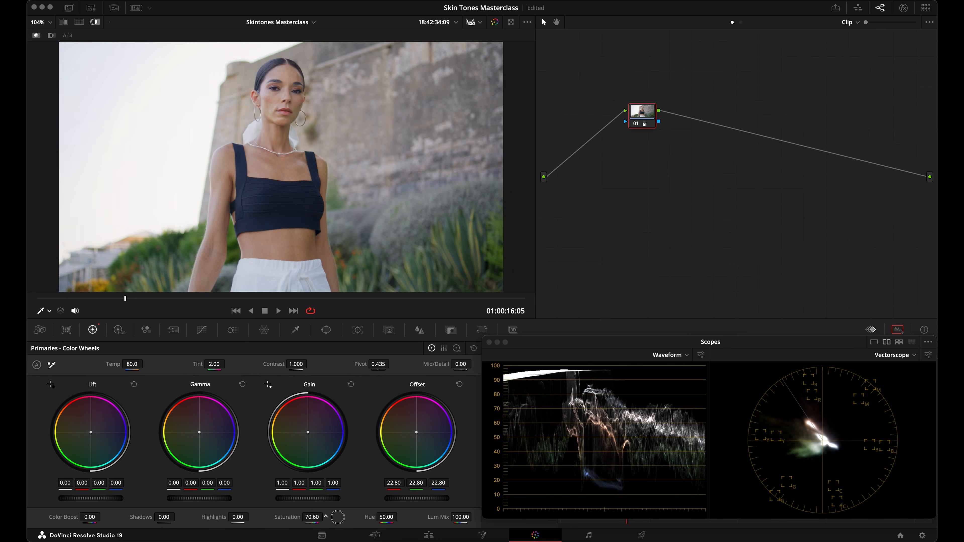
# Step: Refine the first node's primaries to temperature 70.0, tint 0.00 and saturation 79.60
pyautogui.moveTo(391, 520)
pyautogui.mouseDown()
pyautogui.moveTo(319, 524)
pyautogui.moveTo(384, 527)
pyautogui.mouseUp()
pyautogui.moveTo(186, 361); pyautogui.dragTo(194, 363)
pyautogui.moveTo(131, 365); pyautogui.dragTo(132, 363)
pyautogui.moveTo(200, 366); pyautogui.dragTo(199, 366)
pyautogui.moveTo(295, 517)
pyautogui.mouseDown()
pyautogui.moveTo(230, 518)
pyautogui.moveTo(294, 520)
pyautogui.mouseUp()
# Step: Add a serial node after the first, label the two nodes Prim and Skin, and select the Skin node
pyautogui.hotkey('alt', 's')
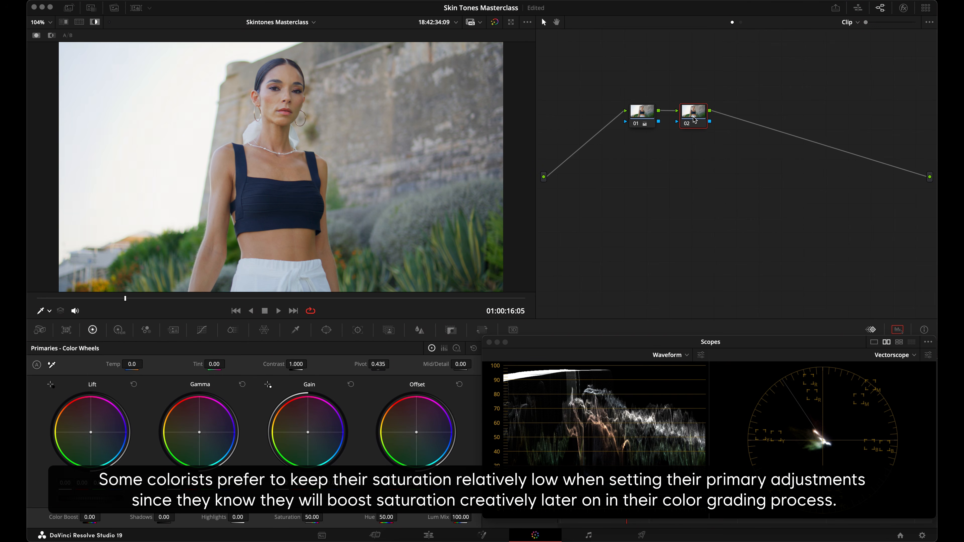
pyautogui.click(643, 116)
pyautogui.press('Return')
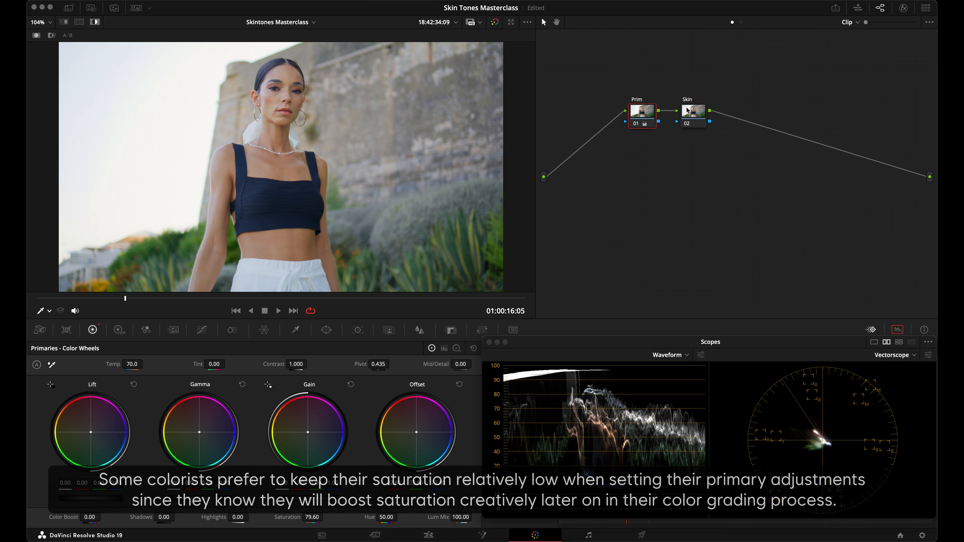
pyautogui.click(690, 113)
# Step: Try preset color control points on the Skin node's Hue Vs Lum curve and reset the curve
pyautogui.click(202, 330)
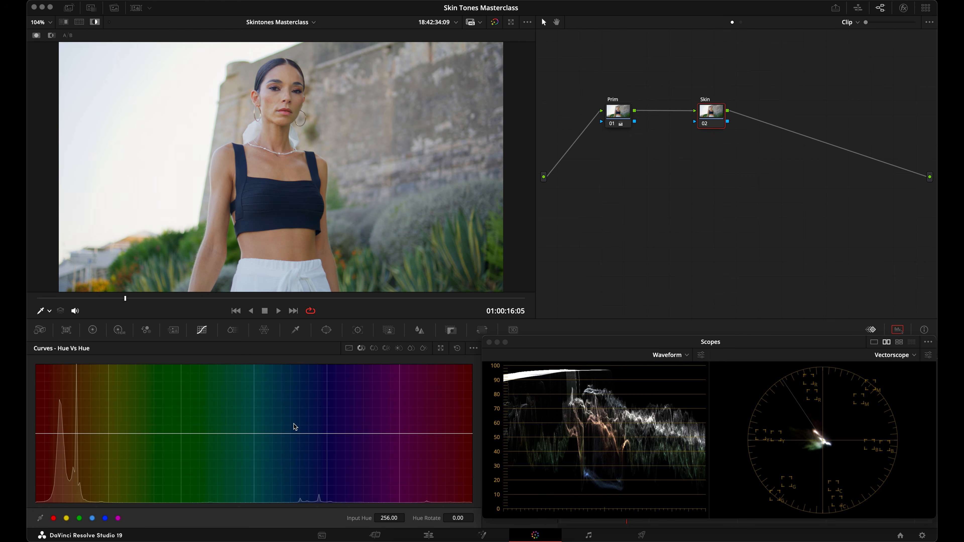
pyautogui.click(385, 348)
pyautogui.click(53, 519)
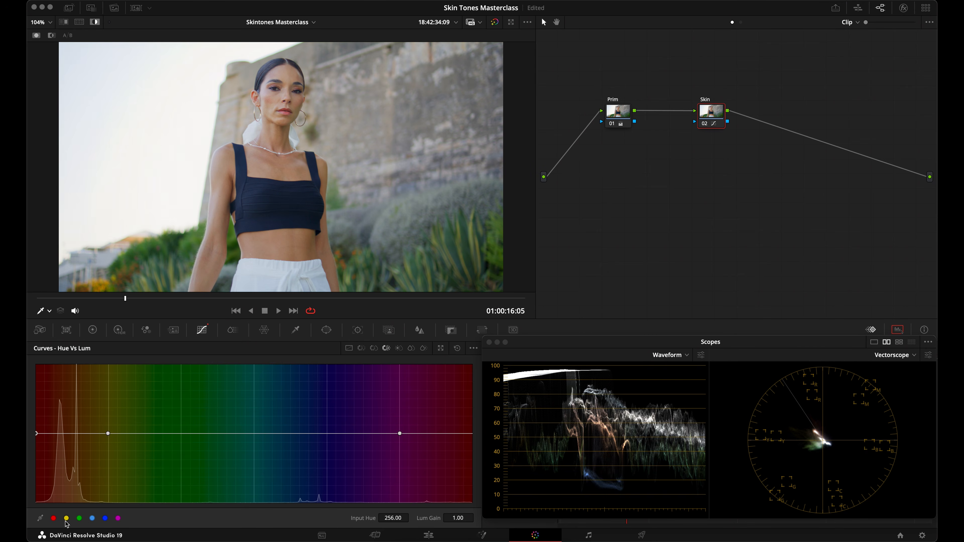
pyautogui.click(78, 519)
pyautogui.click(457, 348)
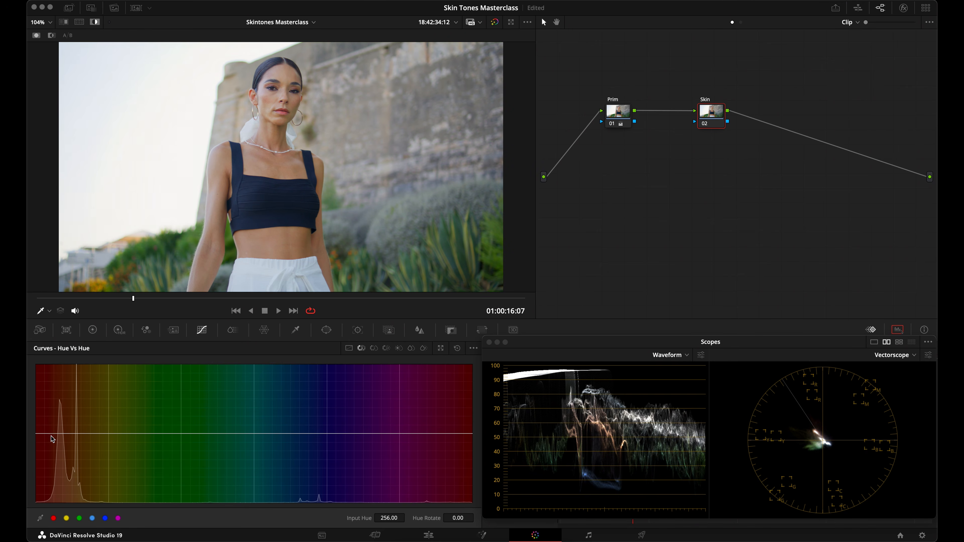
# Step: Try shifting the whole Hue Vs Hue curve with a single point at input hue 129.65 and rotation -84.54, and remove it
pyautogui.moveTo(60, 436); pyautogui.dragTo(61, 439)
pyautogui.rightClick(61, 439)
pyautogui.click(318, 467)
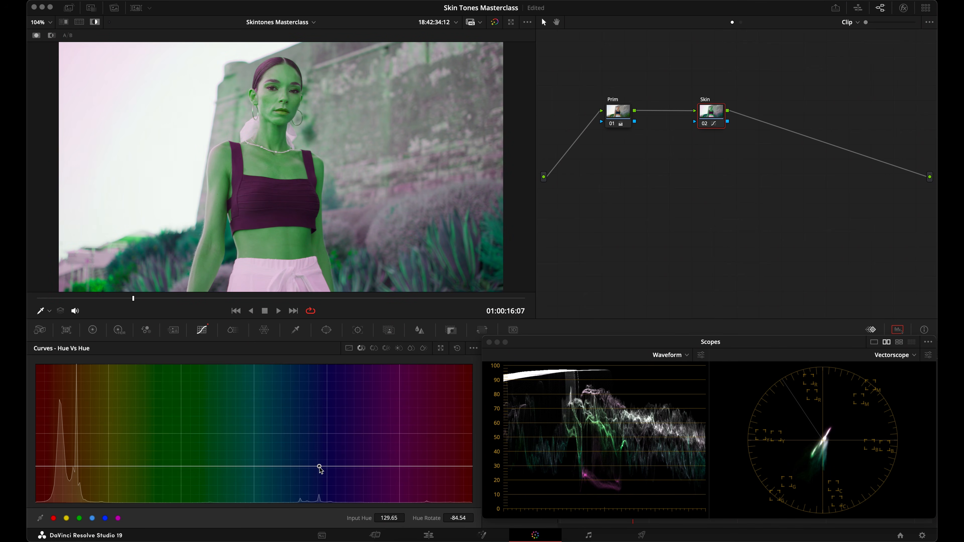
pyautogui.rightClick(319, 466)
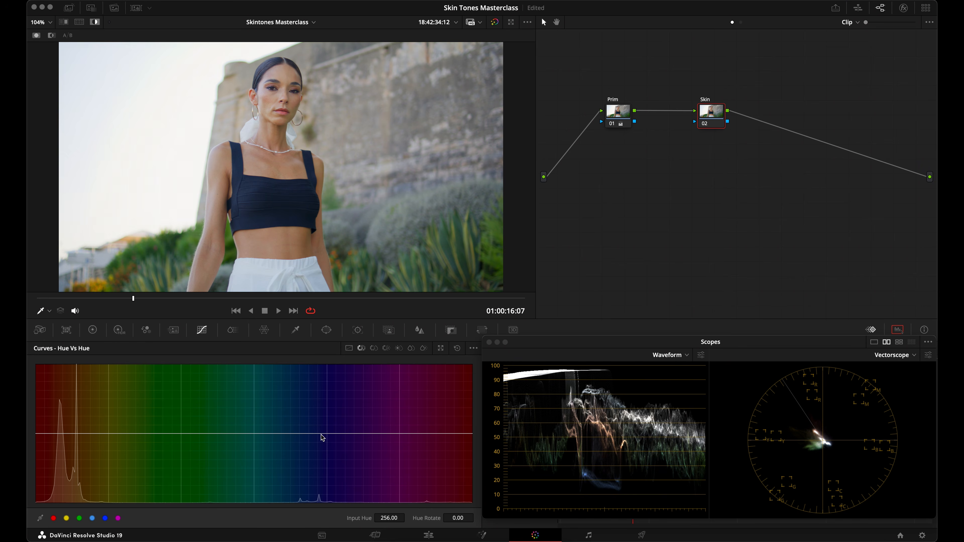
# Step: Anchor the Hue Vs Hue curve at the blue peak and just past the skin peak, and try rotating the skin hue to -10.93
pyautogui.click(319, 497)
pyautogui.click(77, 433)
pyautogui.click(60, 433)
pyautogui.moveTo(62, 437)
pyautogui.mouseDown()
pyautogui.moveTo(59, 423)
pyautogui.moveTo(61, 450)
pyautogui.moveTo(58, 439)
pyautogui.mouseUp()
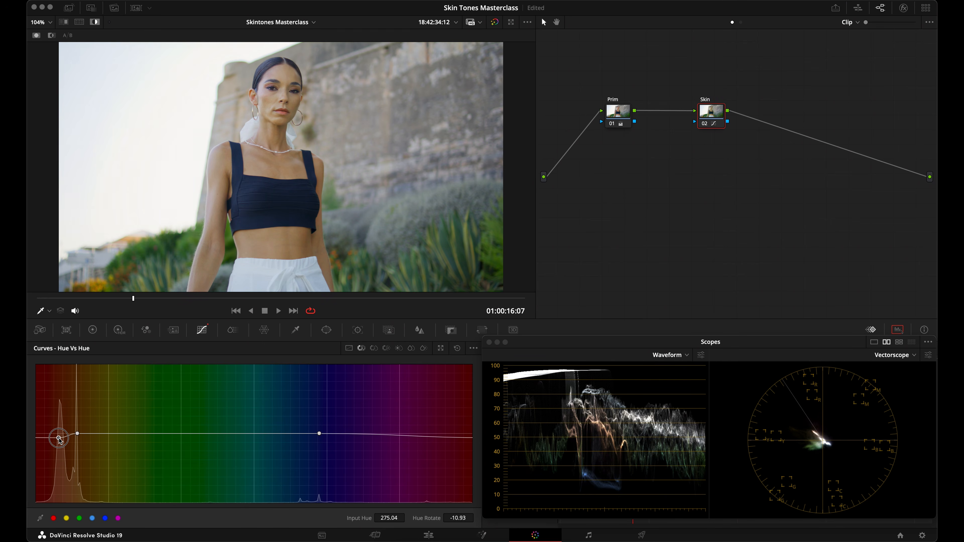
pyautogui.rightClick(57, 438)
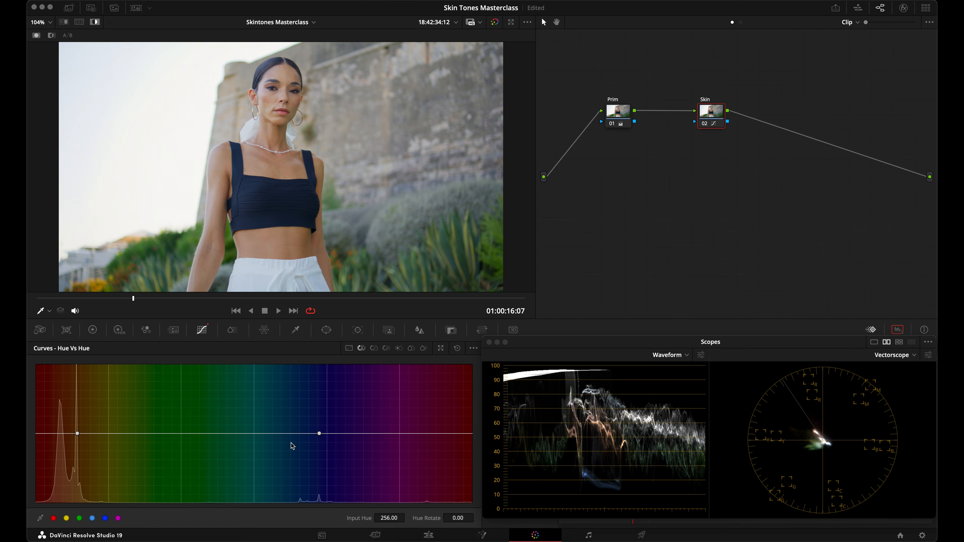
# Step: At 01:00:19:01, add Hue Vs Hue control points at the magenta end, on the skin peak and just before the skin peak
pyautogui.moveTo(267, 299); pyautogui.dragTo(397, 301)
pyautogui.moveTo(60, 433)
pyautogui.mouseDown()
pyautogui.moveTo(60, 424)
pyautogui.moveTo(60, 438)
pyautogui.mouseUp()
pyautogui.rightClick(60, 437)
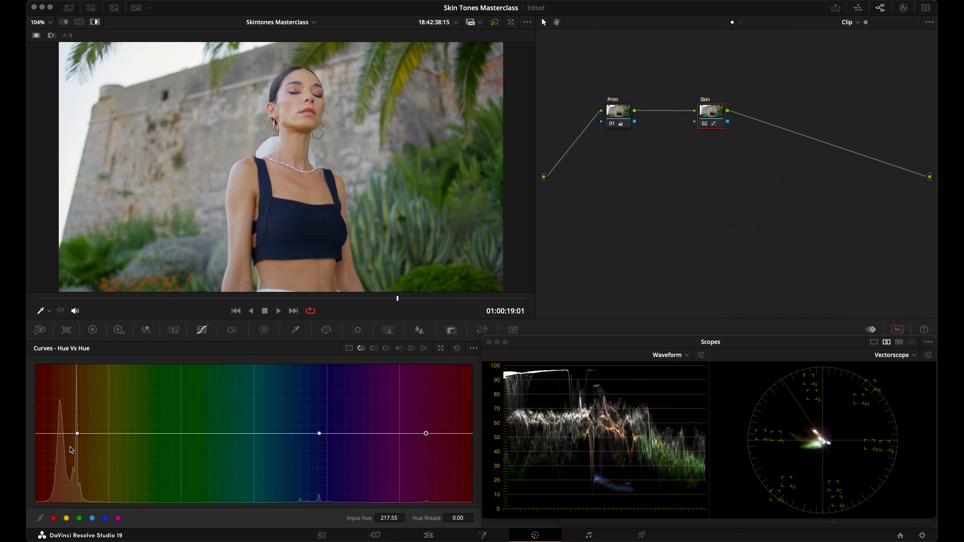
pyautogui.click(60, 434)
pyautogui.rightClick(61, 435)
pyautogui.click(48, 434)
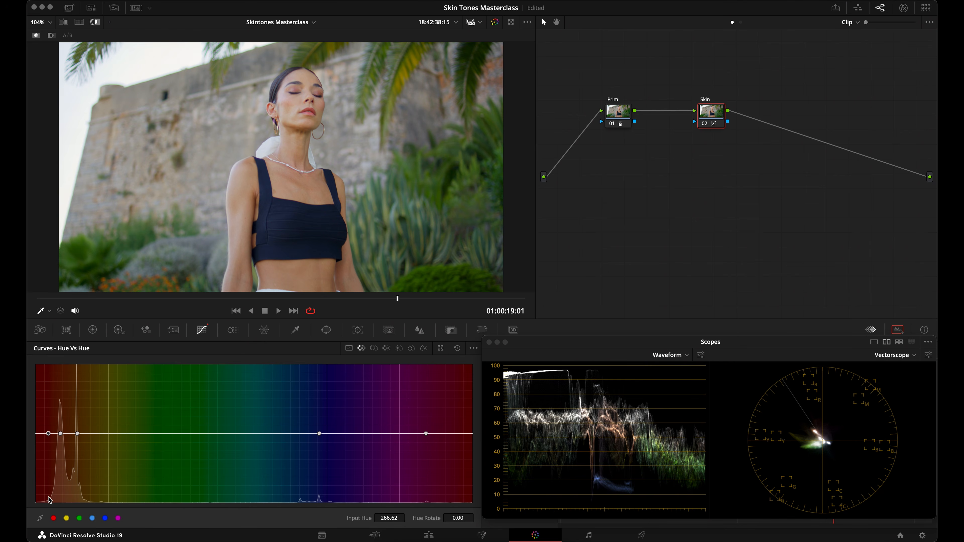
# Step: Tighten the anchors around the skin peak, moving the yellow-side one to input hue 284.95 and the red-side one slightly closer
pyautogui.click(78, 435)
pyautogui.moveTo(391, 517)
pyautogui.mouseDown()
pyautogui.moveTo(254, 519)
pyautogui.moveTo(391, 519)
pyautogui.mouseUp()
pyautogui.moveTo(374, 519); pyautogui.dragTo(250, 520)
pyautogui.moveTo(57, 517); pyautogui.dragTo(105, 526)
pyautogui.rightClick(48, 433)
pyautogui.moveTo(48, 433); pyautogui.dragTo(50, 433)
# Step: Raise the skin-peak point on the Hue Vs Hue curve to a hue rotation of 154.70 and inspect the skin close up
pyautogui.click(60, 433)
pyautogui.moveTo(61, 433); pyautogui.dragTo(59, 374)
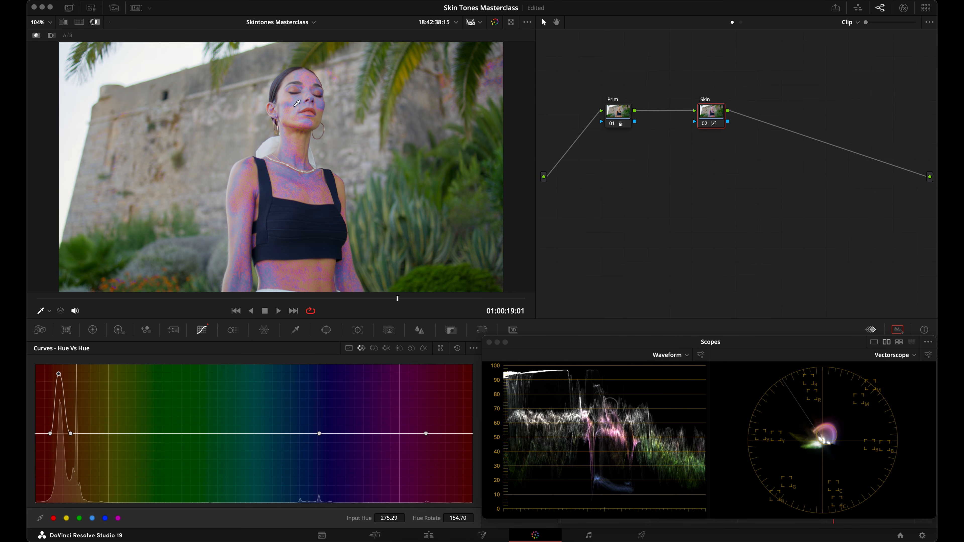
pyautogui.scroll(3, 297, 103)
pyautogui.scroll(2, 297, 103)
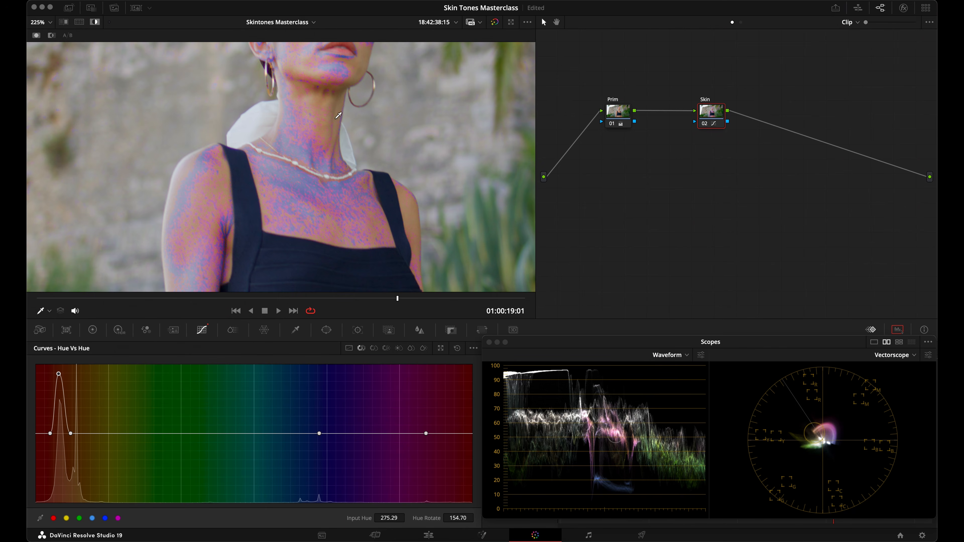
# Step: Widen the Hue Vs Hue selection by removing the red-side and magenta anchors and moving the yellow-side anchor to input hue 292.31
pyautogui.rightClick(51, 434)
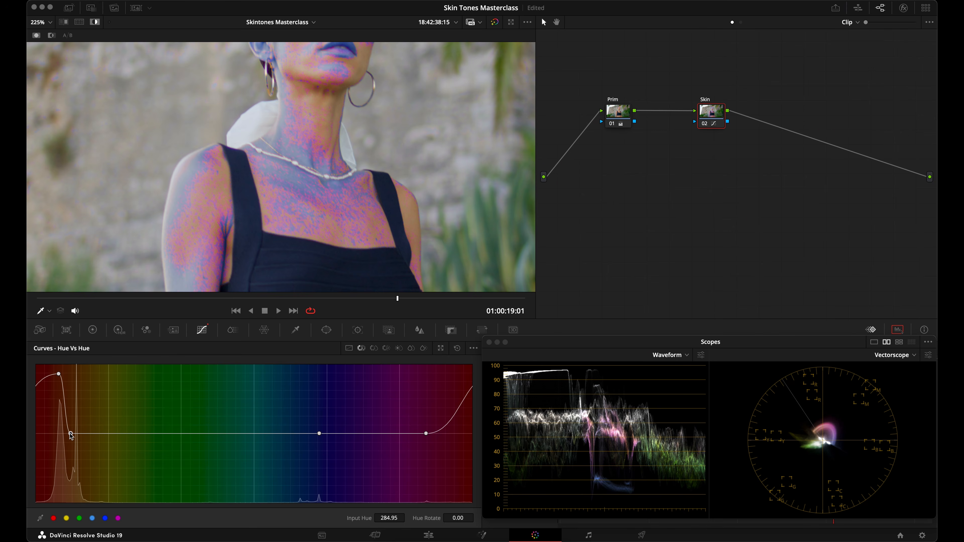
pyautogui.moveTo(362, 512); pyautogui.dragTo(423, 521)
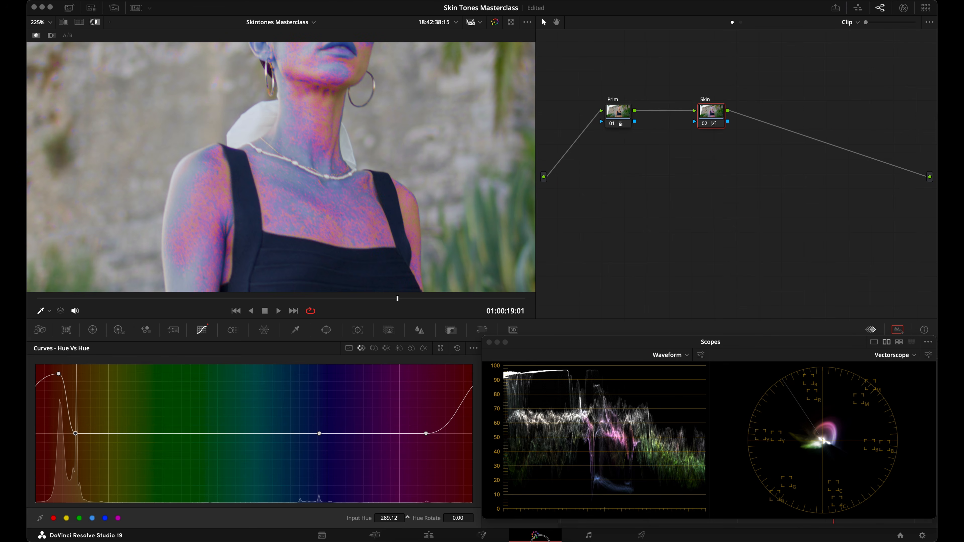
pyautogui.moveTo(354, 520); pyautogui.dragTo(495, 531)
pyautogui.hotkey('shift', 'z')
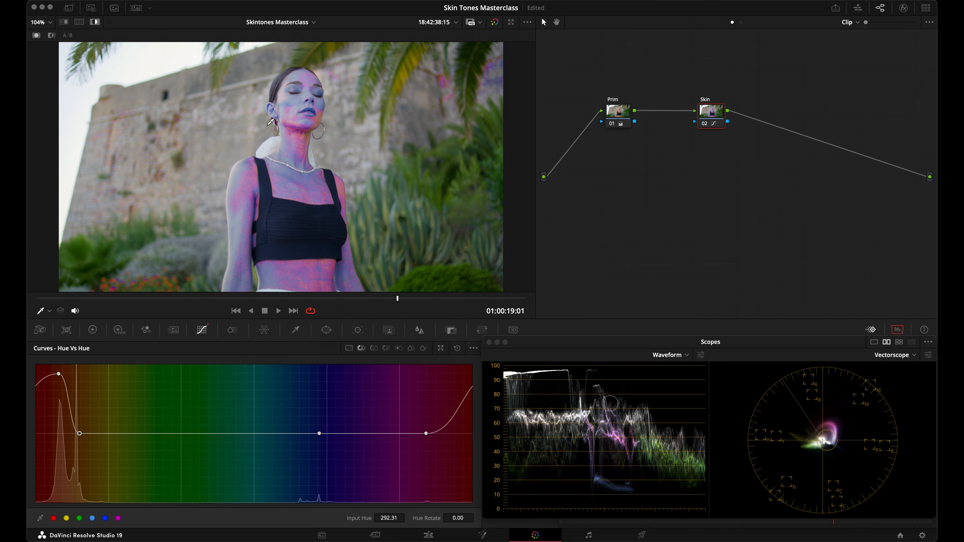
pyautogui.rightClick(426, 434)
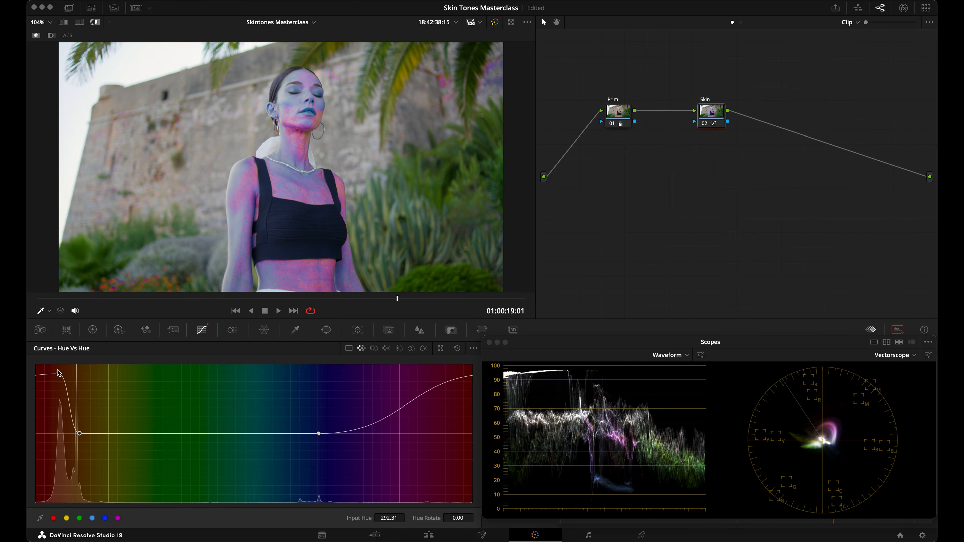
# Step: Examine the woman's face close up at 01:00:16:18, comparing the image with the Skin node off and on
pyautogui.moveTo(253, 299); pyautogui.dragTo(177, 307)
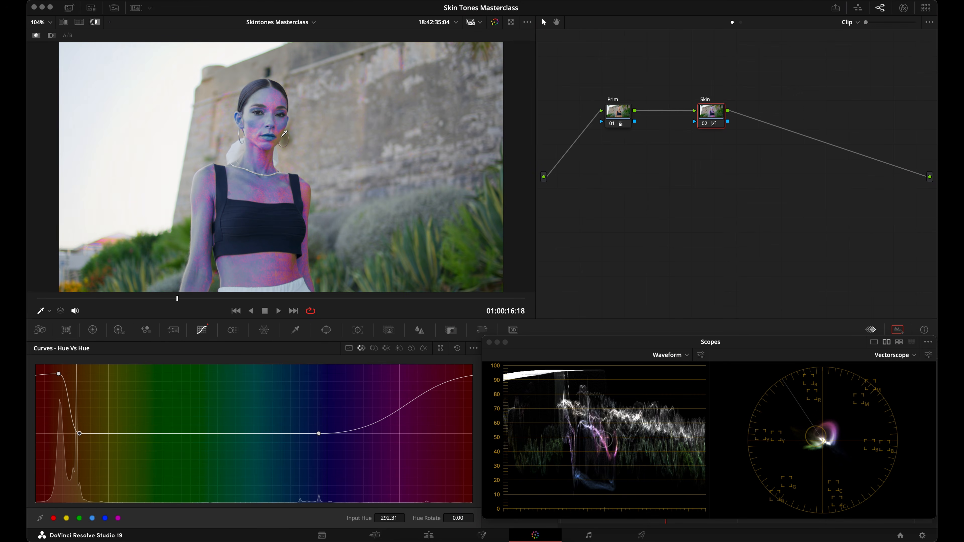
pyautogui.scroll(5, 284, 131)
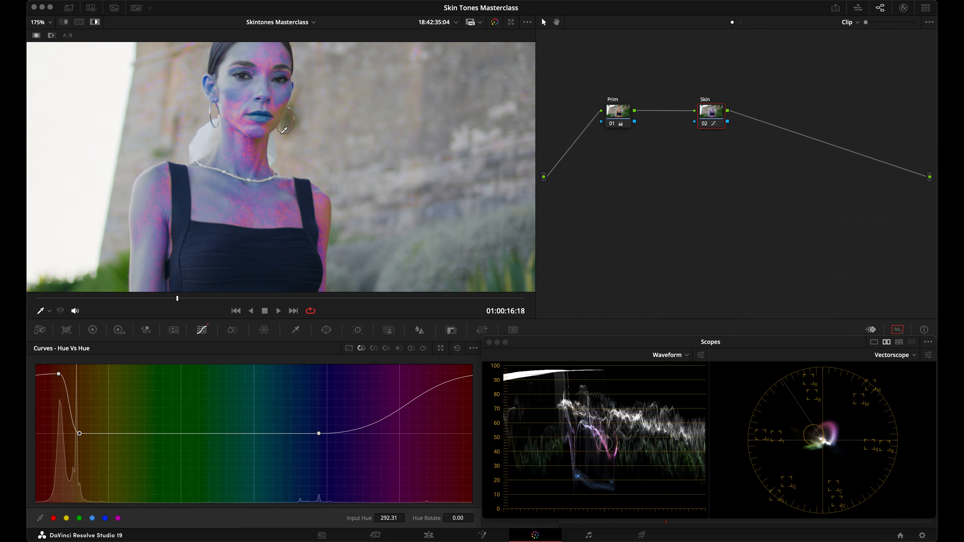
pyautogui.scroll(3, 284, 130)
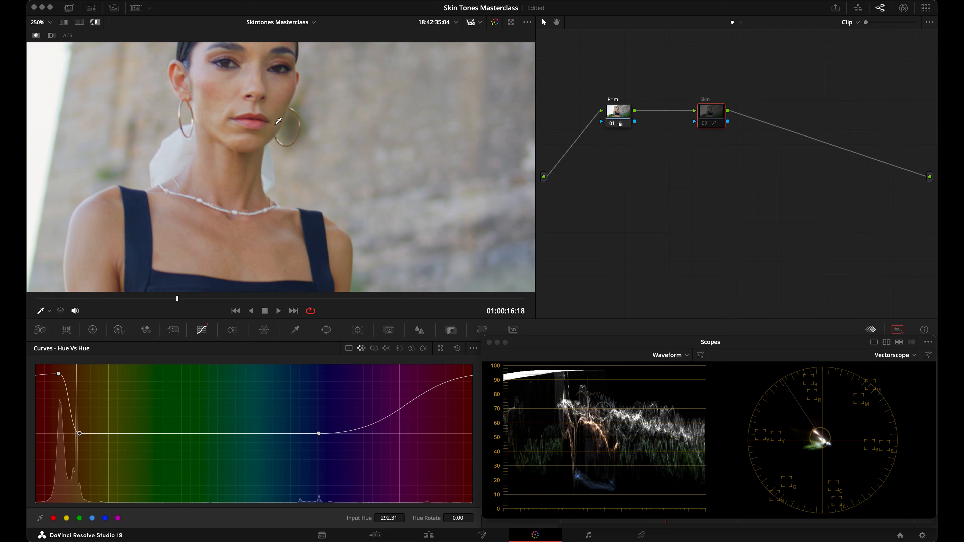
pyautogui.press('super+d')
pyautogui.press('super+d')
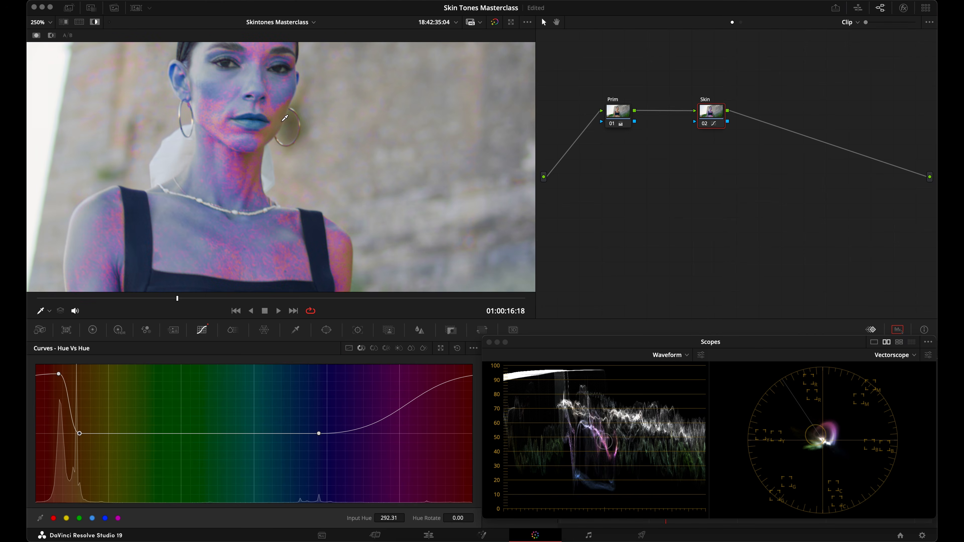
pyautogui.hotkey('shift', 'z')
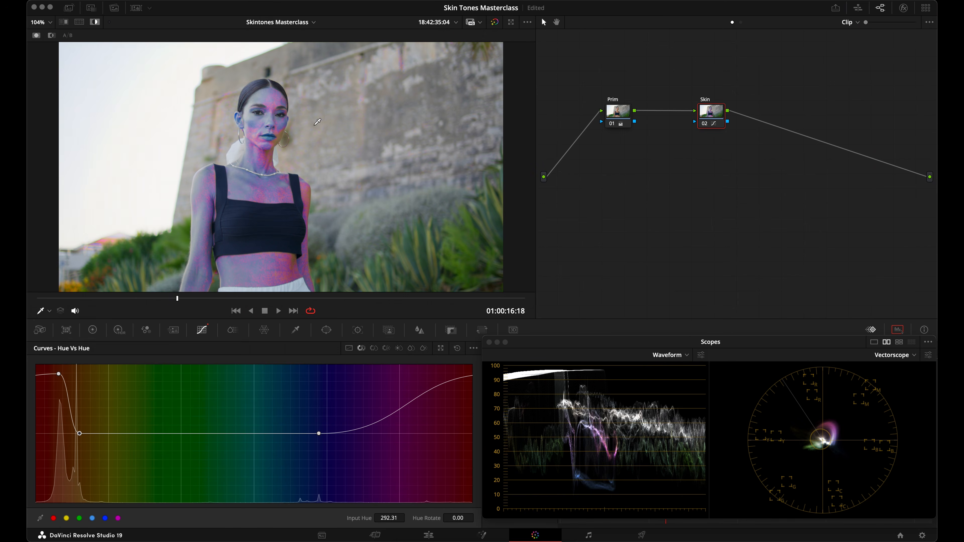
# Step: At 01:00:18:19, disable the Skin node and set the Prim node's temperature to 10.0 and tint to -0.50
pyautogui.moveTo(251, 299); pyautogui.dragTo(374, 299)
pyautogui.click(615, 114)
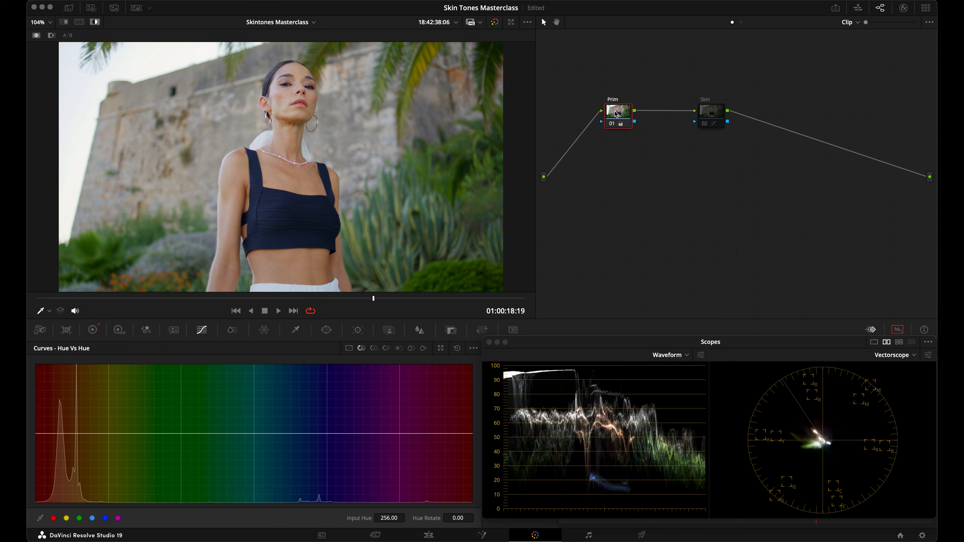
pyautogui.click(92, 330)
pyautogui.moveTo(135, 364); pyautogui.dragTo(133, 363)
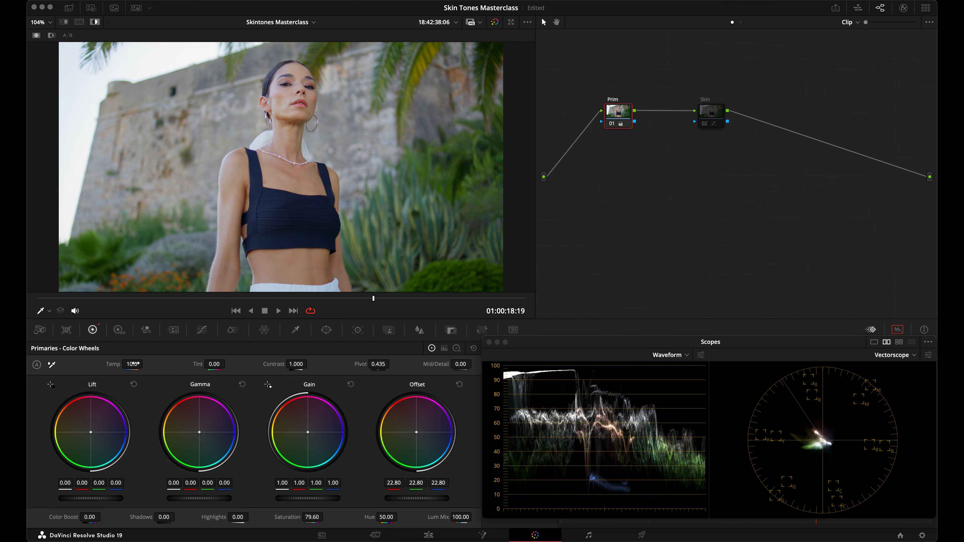
pyautogui.moveTo(198, 364); pyautogui.dragTo(198, 364)
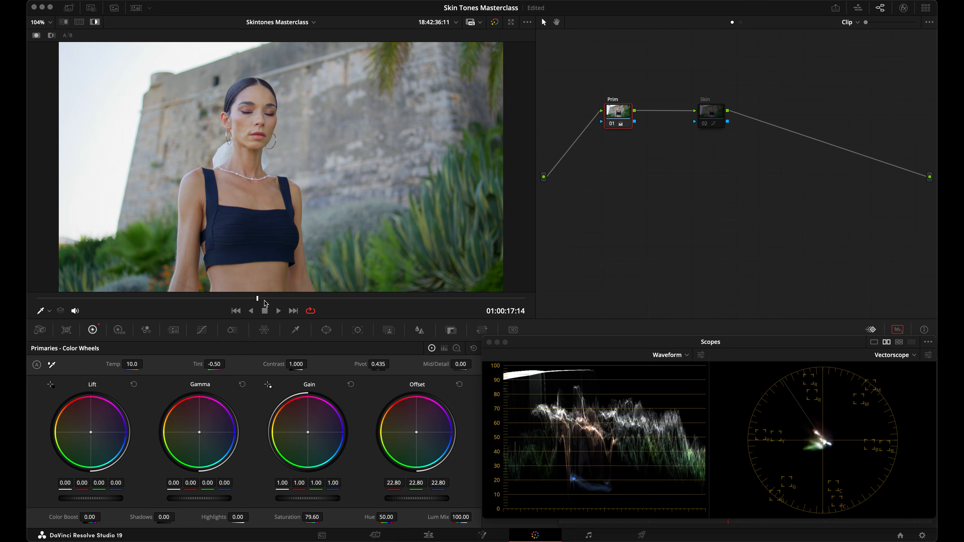
# Step: Play and scrub the outdoor clip at several frames up to 01:00:18:17, comparing the image with the Skin node off and on
pyautogui.moveTo(267, 302); pyautogui.dragTo(281, 302)
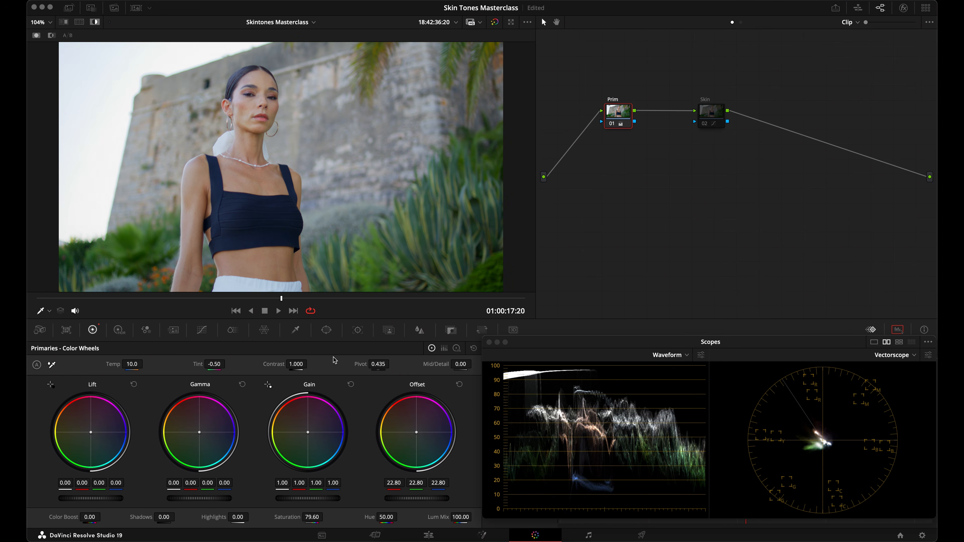
pyautogui.click(296, 330)
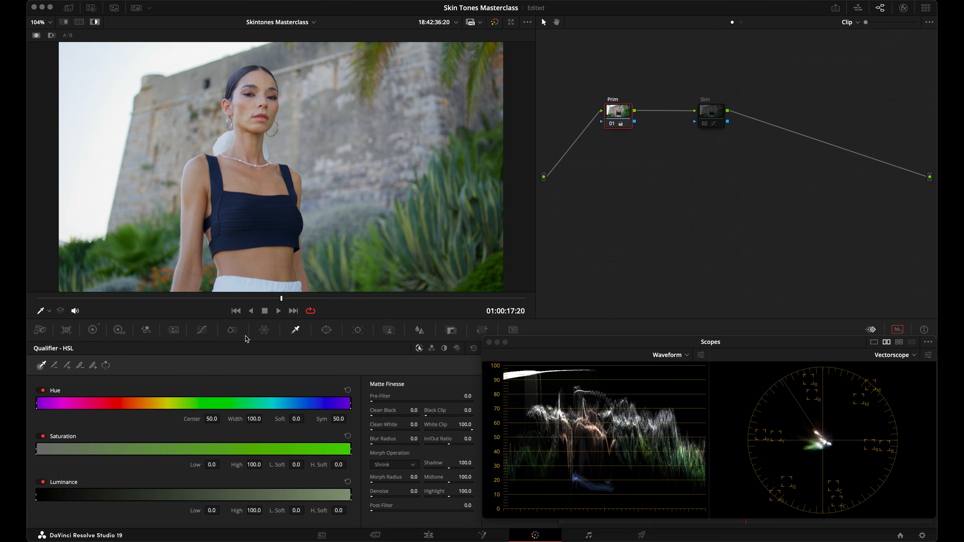
pyautogui.click(203, 330)
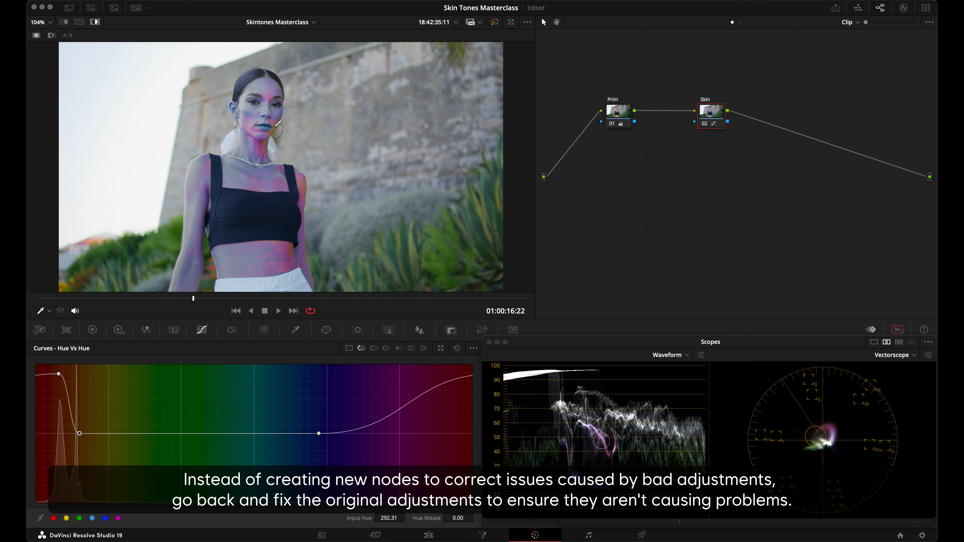
pyautogui.hotkey('ctrl', 'd')
pyautogui.click(278, 311)
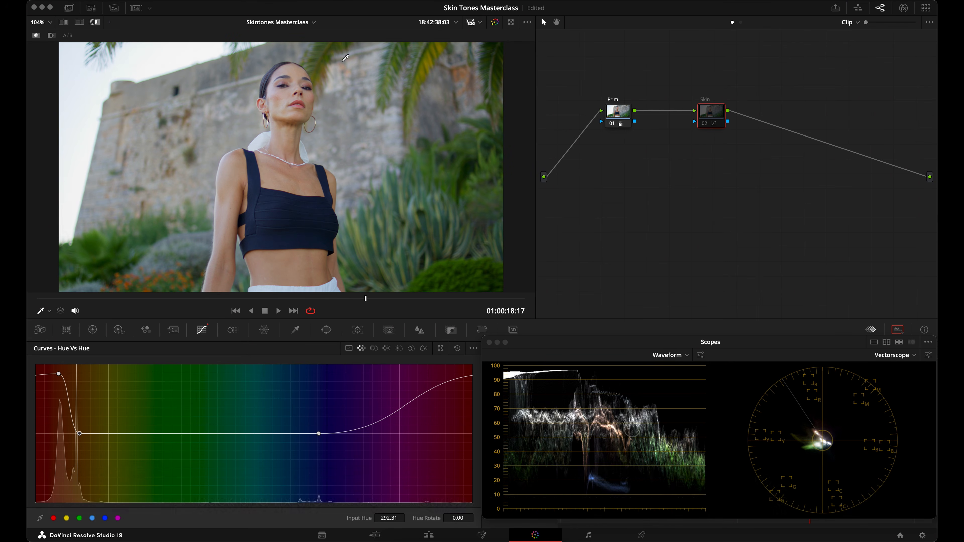
pyautogui.moveTo(110, 298); pyautogui.dragTo(114, 298)
pyautogui.press('super+d')
pyautogui.press('super+d')
pyautogui.moveTo(340, 299); pyautogui.dragTo(373, 299)
pyautogui.press('super+d')
pyautogui.press('super+d')
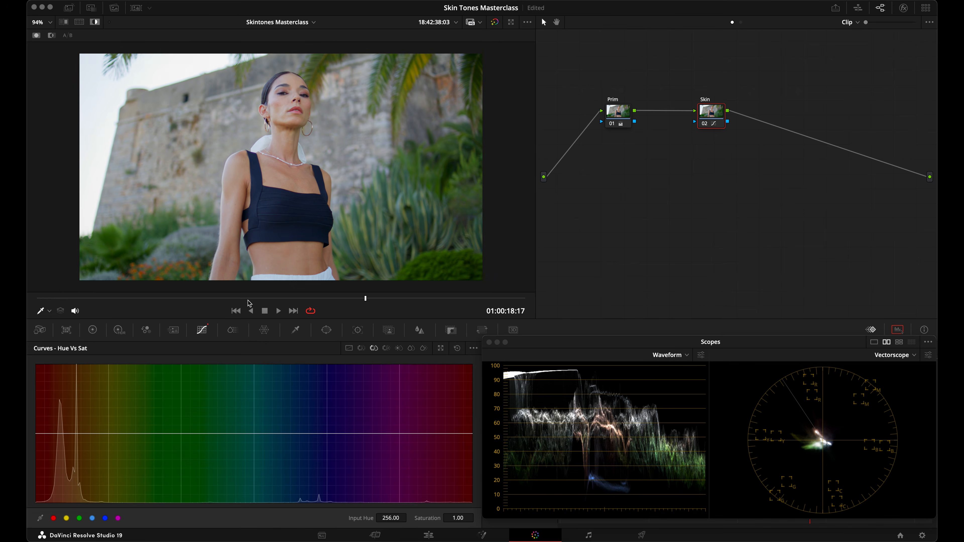
# Step: At 01:00:16:22, add Hue Vs Sat points at the skin peak, just beside it and at input hue 126.72, and raise the skin-peak point
pyautogui.click(156, 302)
pyautogui.moveTo(156, 303); pyautogui.dragTo(195, 303)
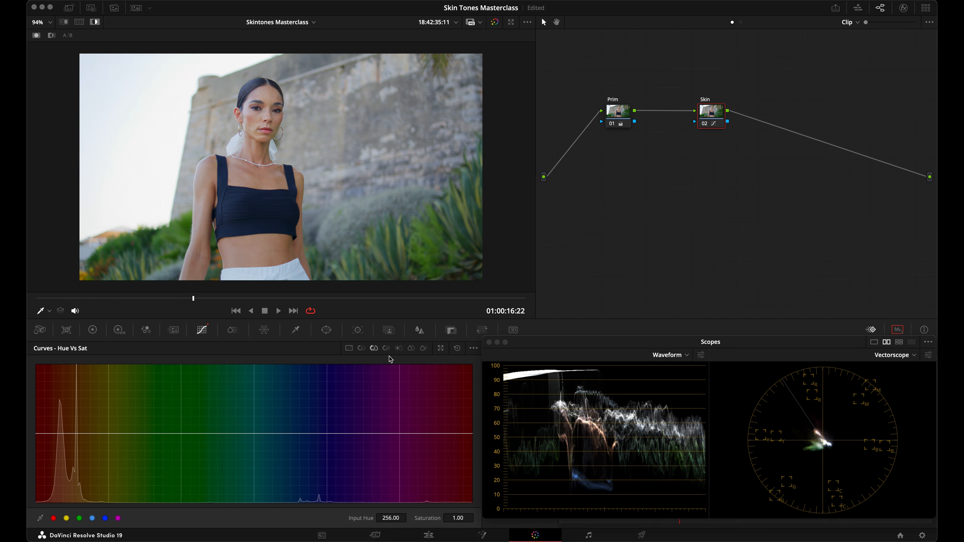
pyautogui.click(61, 434)
pyautogui.click(75, 433)
pyautogui.click(315, 433)
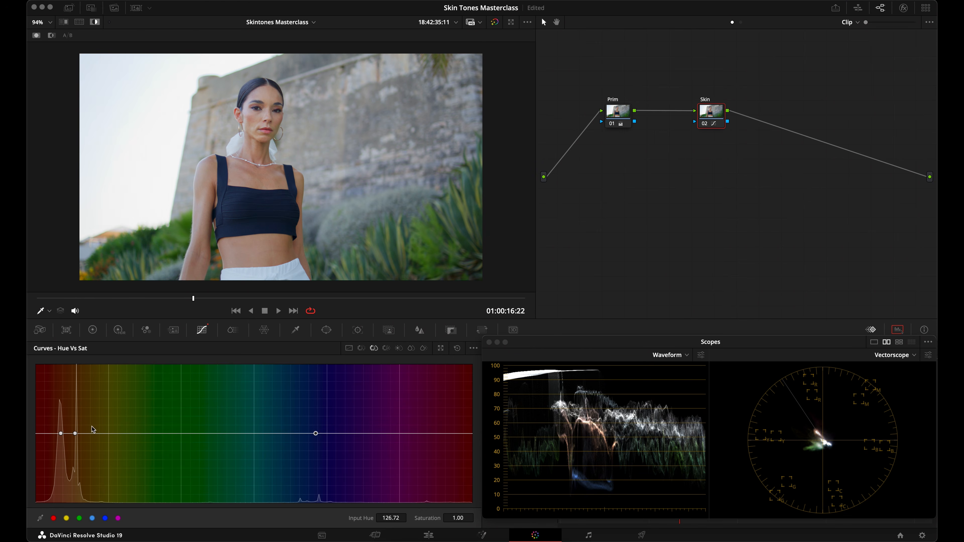
pyautogui.moveTo(61, 435); pyautogui.dragTo(61, 406)
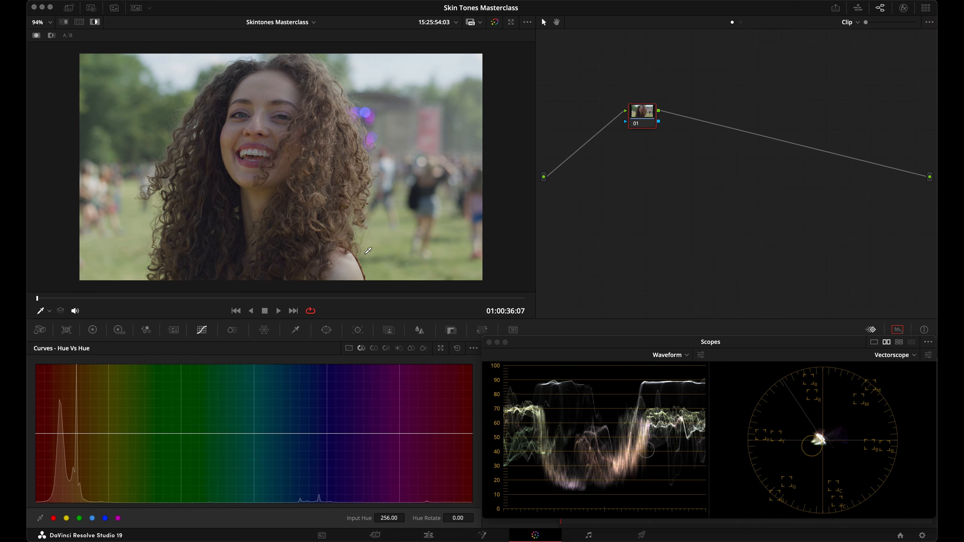
# Step: Return to the outdoor clip's Prim node at 01:00:17:03 and review its Hue Vs Hue, Hue Vs Sat and Hue Vs Lum curves
pyautogui.press('Down')
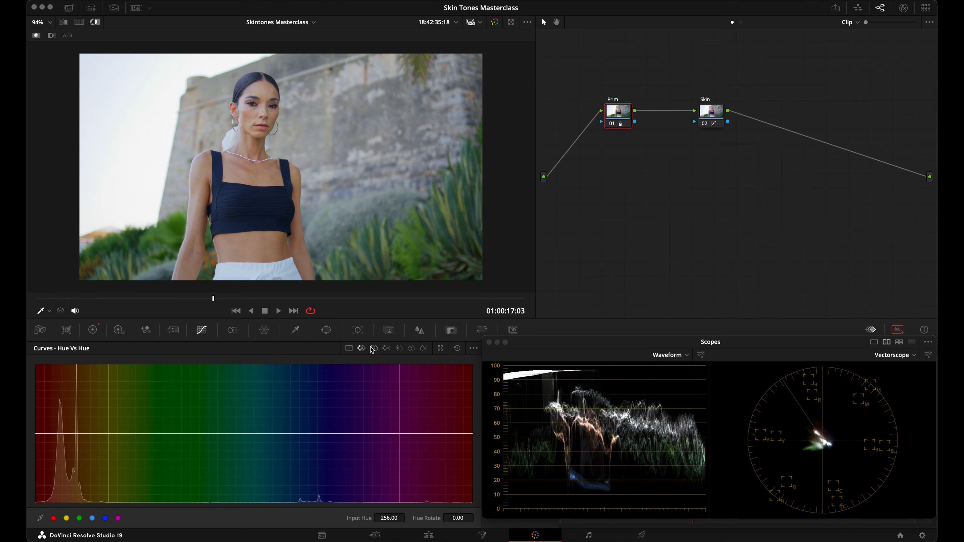
pyautogui.click(373, 347)
pyautogui.click(382, 346)
pyautogui.click(361, 349)
pyautogui.click(374, 348)
pyautogui.click(362, 349)
pyautogui.click(377, 348)
# Step: Lower the Prim node's Hue Vs Lum curve at the skin hue to a lum gain of 0.01 and inspect the skin and midriff close up
pyautogui.click(386, 348)
pyautogui.moveTo(61, 434); pyautogui.dragTo(49, 517)
pyautogui.scroll(10, 206, 267)
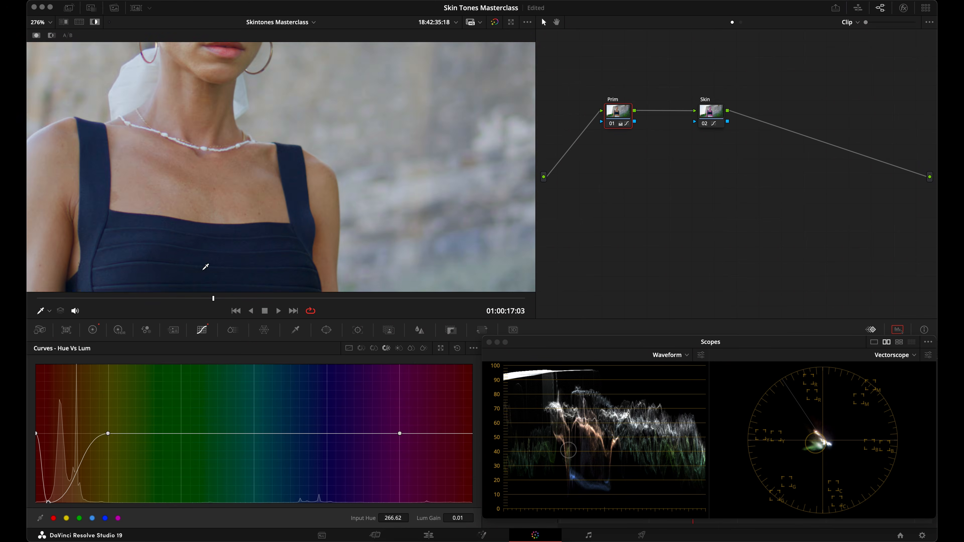
pyautogui.scroll(-1, 206, 267)
pyautogui.hscroll(-10, 205, 266)
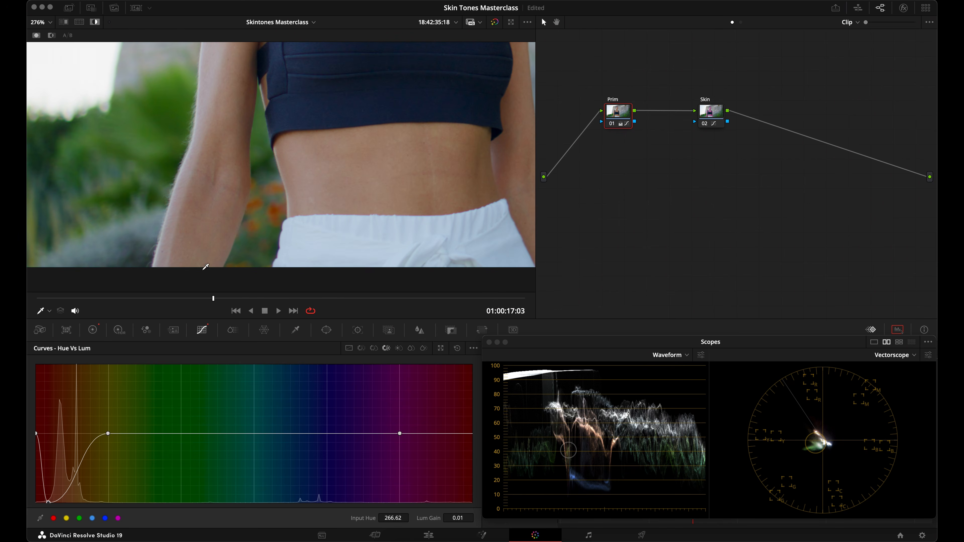
# Step: Move the lowered Hue Vs Lum point to input hue 272.85 and lum gain 0.00, remove it, and fit the whole image in view
pyautogui.moveTo(50, 504)
pyautogui.mouseDown()
pyautogui.moveTo(49, 437)
pyautogui.moveTo(56, 511)
pyautogui.mouseUp()
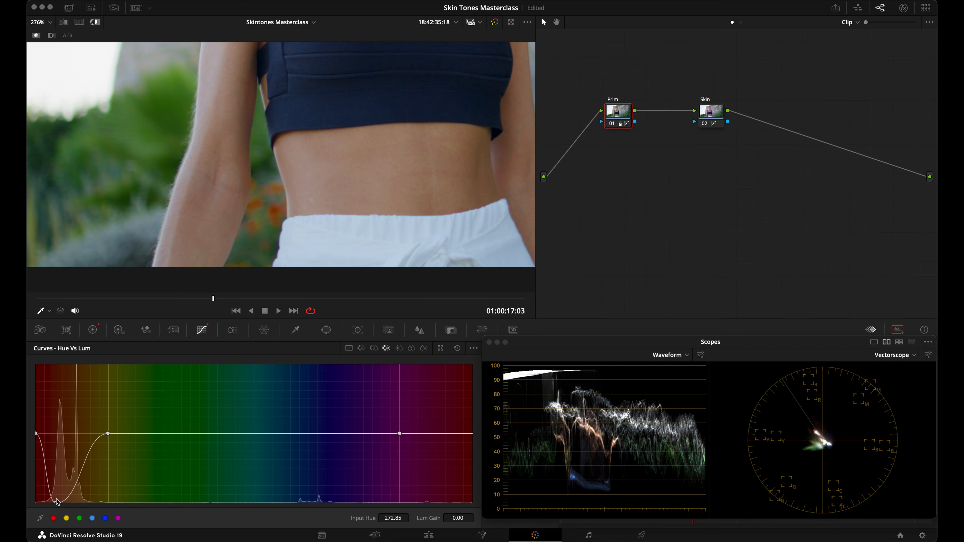
pyautogui.rightClick(56, 502)
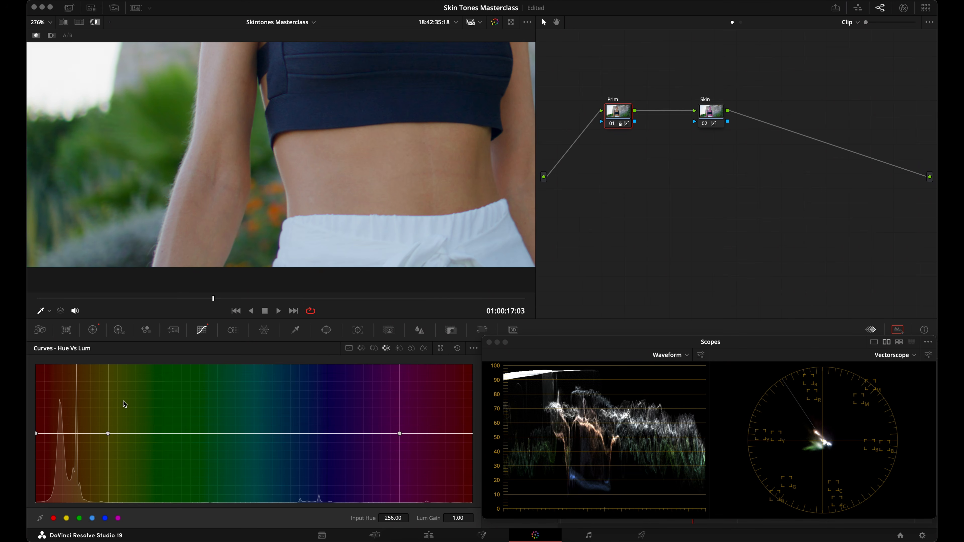
pyautogui.hotkey('shift', 'z')
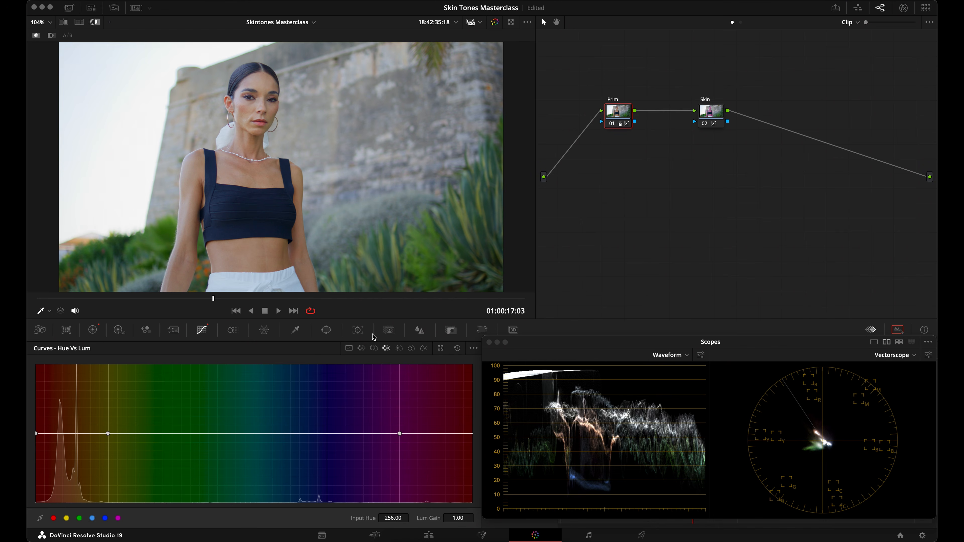
# Step: Review the Prim node's hue curves followed by its Sat Vs Sat and Sat Vs Lum curves
pyautogui.click(374, 349)
pyautogui.click(361, 349)
pyautogui.click(387, 349)
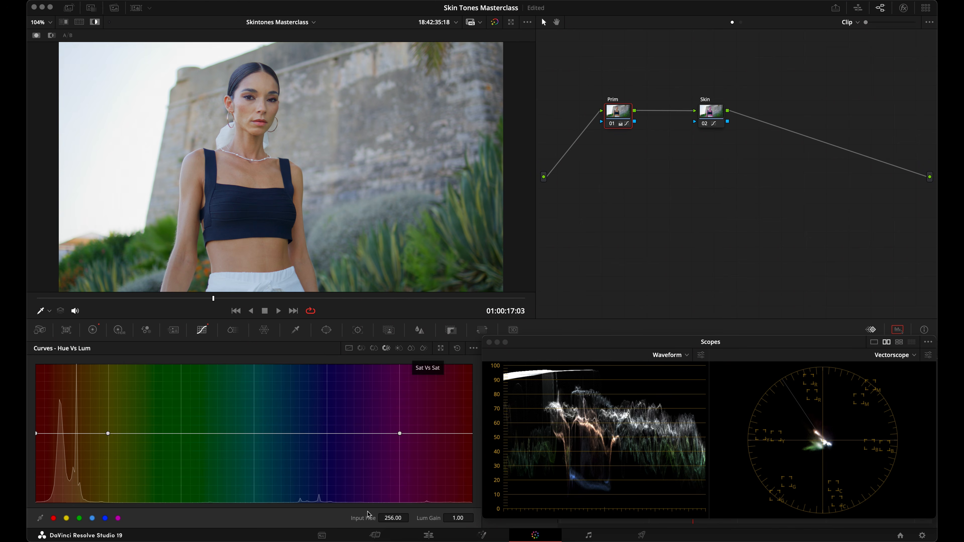
pyautogui.click(412, 349)
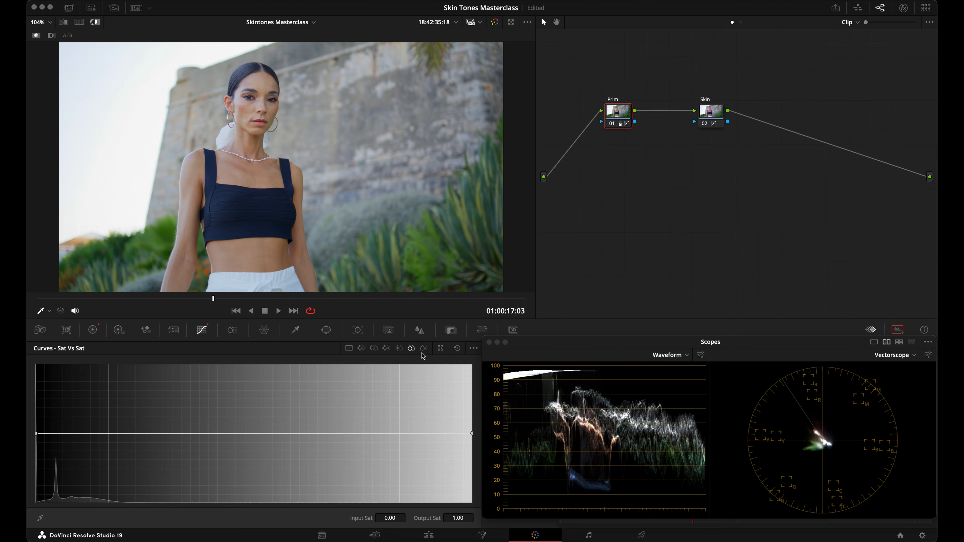
pyautogui.click(424, 349)
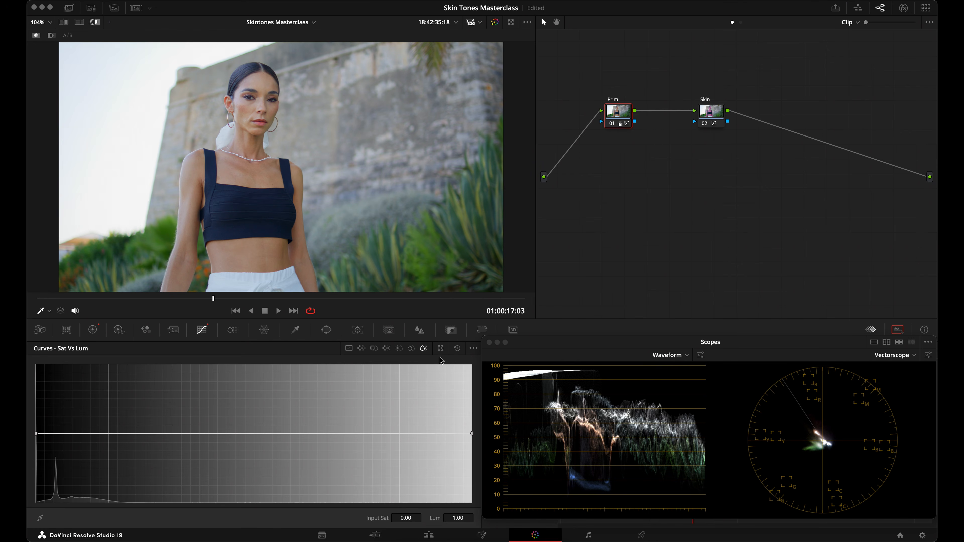
# Step: On the Skin node, lower the high-saturation end of the Sat Vs Lum curve to a lum of 0.00 and reset the Hue Vs Hue curve
pyautogui.click(711, 111)
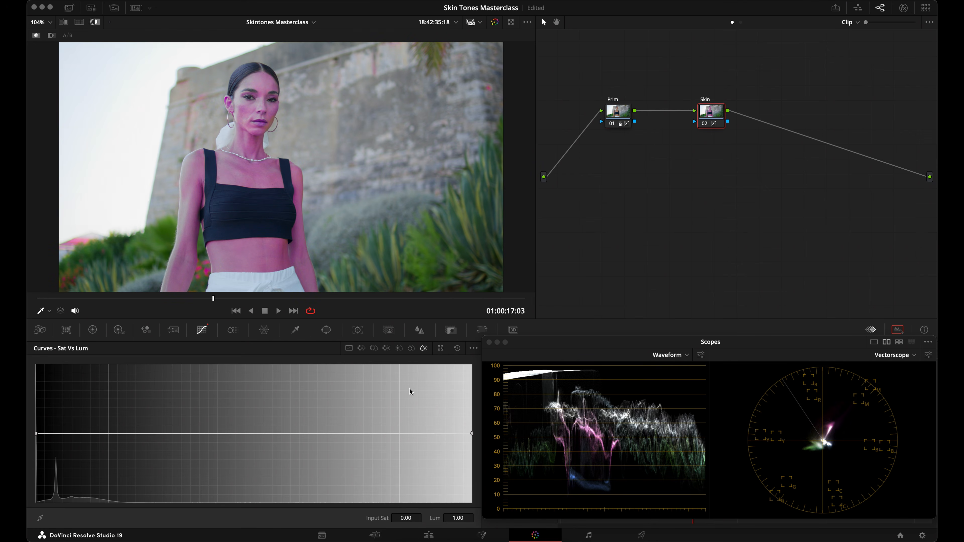
pyautogui.moveTo(472, 433); pyautogui.dragTo(472, 502)
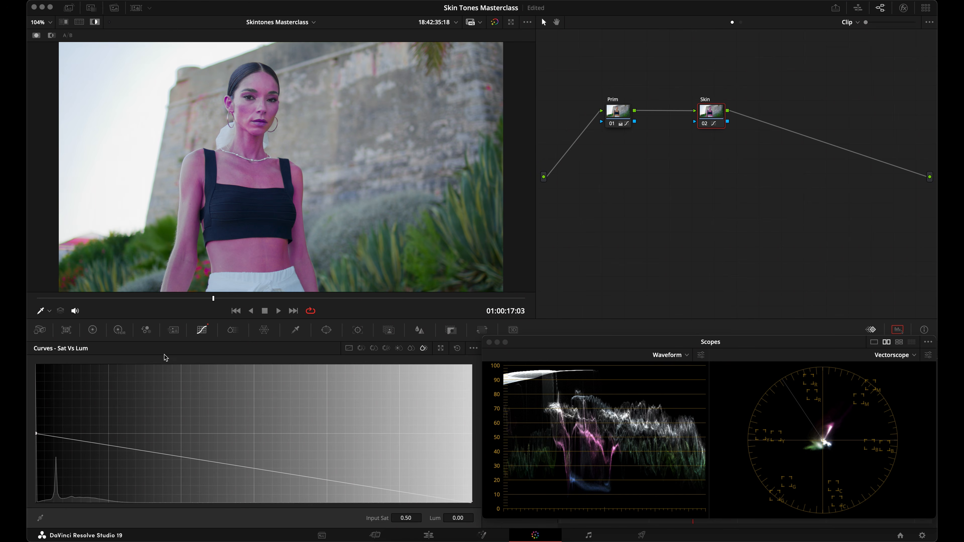
pyautogui.click(362, 348)
pyautogui.click(458, 348)
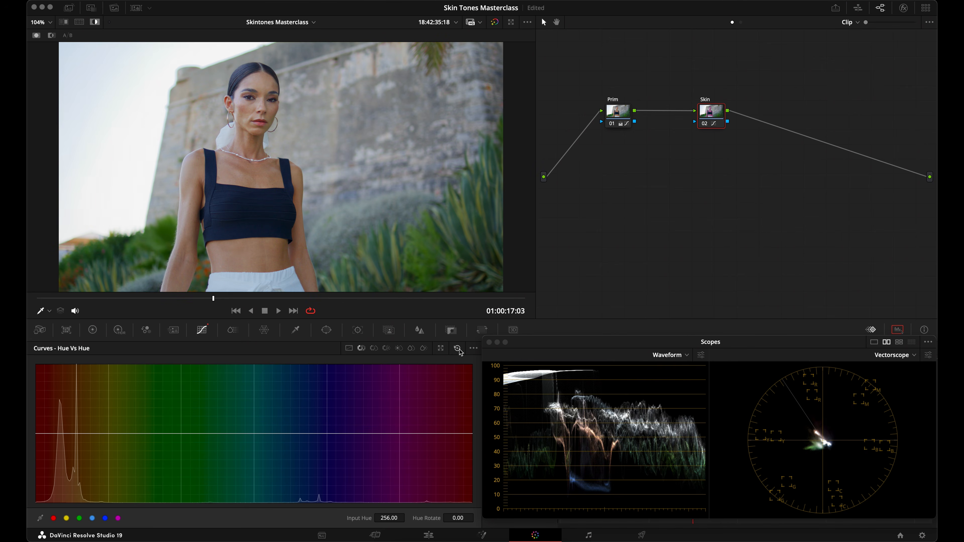
pyautogui.click(423, 348)
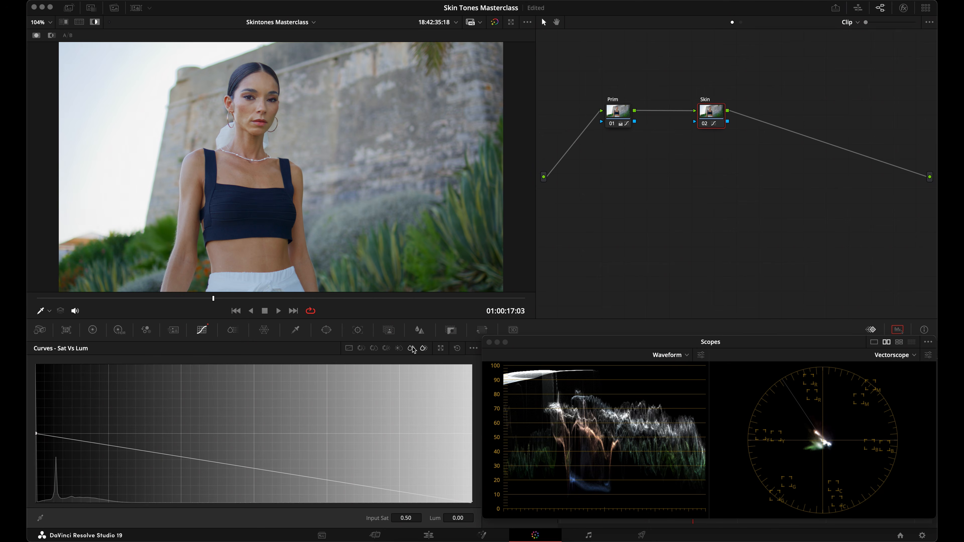
pyautogui.moveTo(473, 490); pyautogui.dragTo(485, 514)
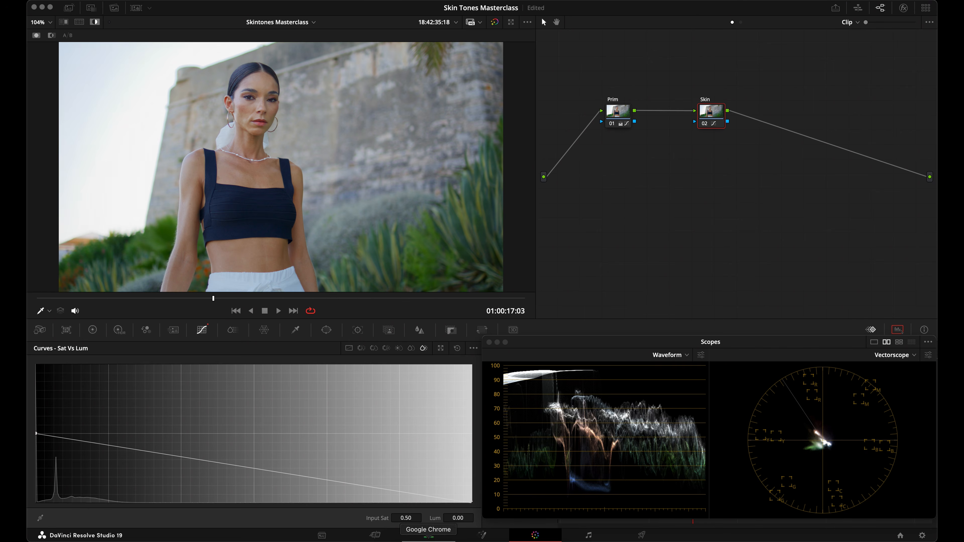
pyautogui.moveTo(472, 501); pyautogui.dragTo(496, 524)
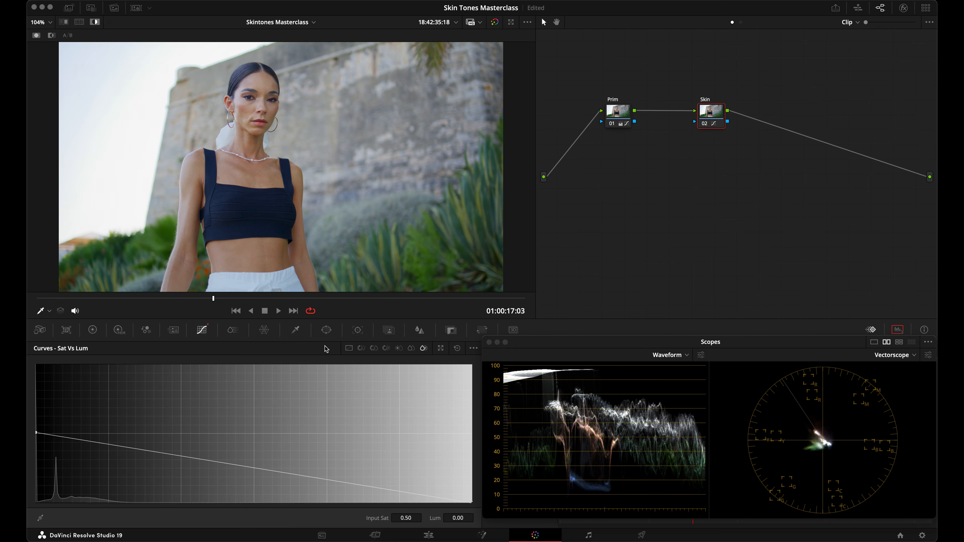
# Step: Qualify the skin on the Skin node by sampling the woman's forehead, with a saturation range of 0.0 to 2.9, and leave the highlight view
pyautogui.click(326, 329)
pyautogui.click(296, 330)
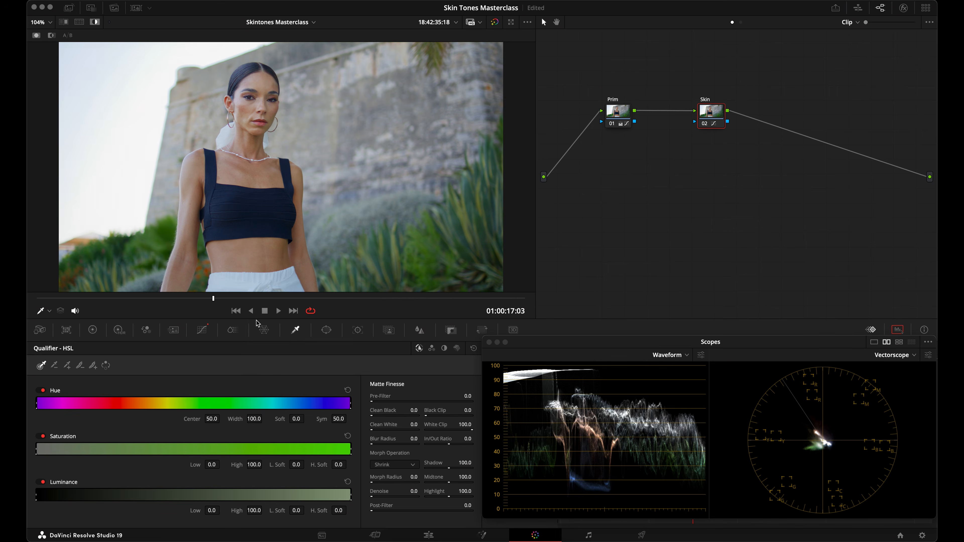
pyautogui.click(267, 84)
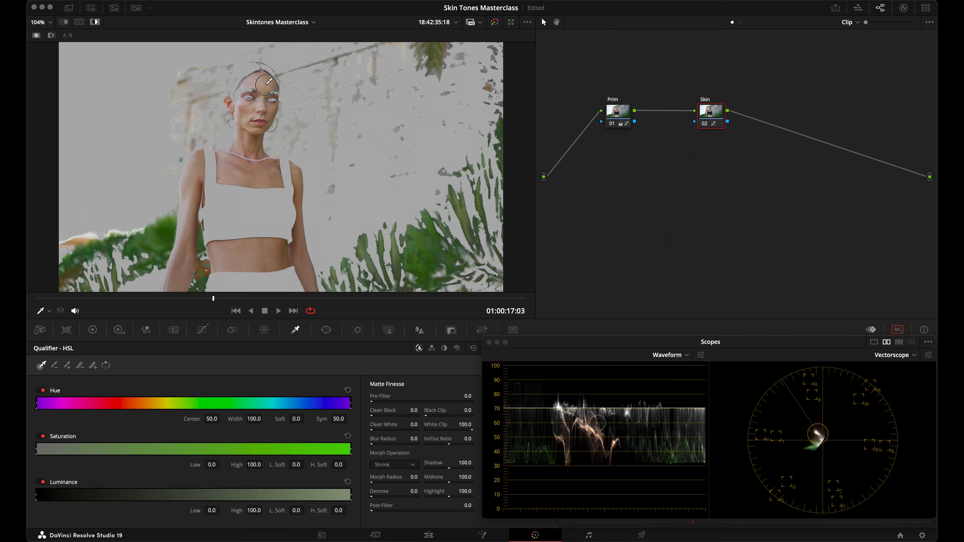
pyautogui.moveTo(246, 425); pyautogui.dragTo(47, 420)
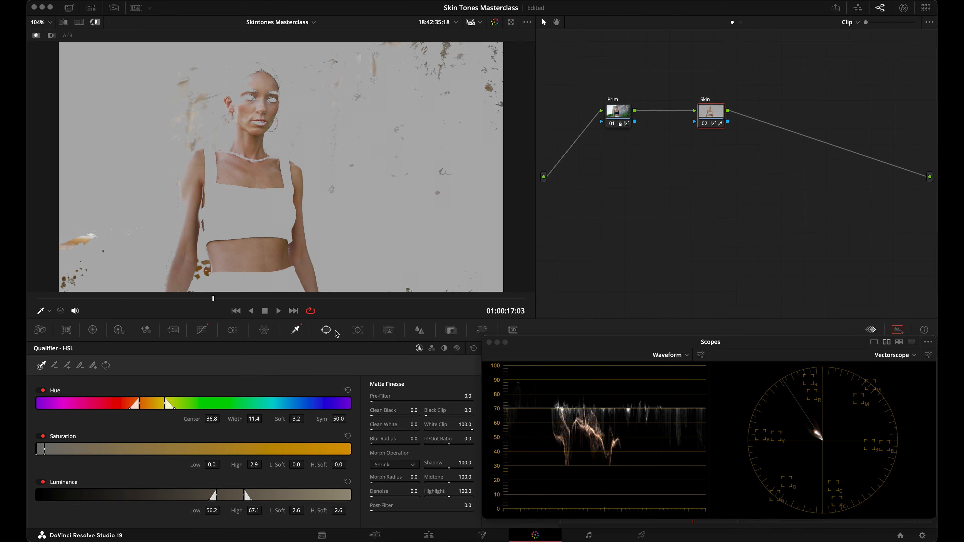
pyautogui.hotkey('shift', 'h')
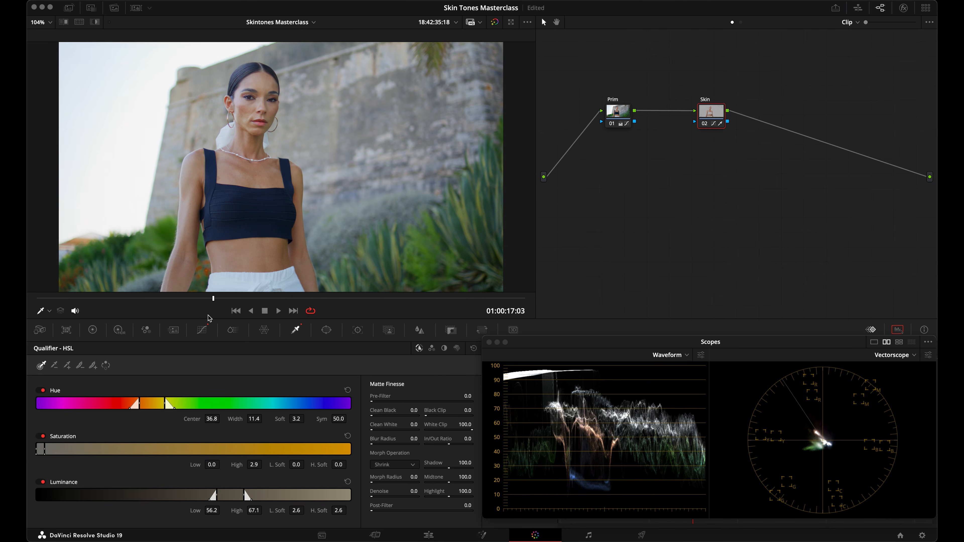
# Step: Raise the high-saturation end of the Skin node's Sat Vs Lum curve to a lum of 0.82 and compare with its Hue Vs Lum curve
pyautogui.click(202, 330)
pyautogui.moveTo(473, 502); pyautogui.dragTo(472, 446)
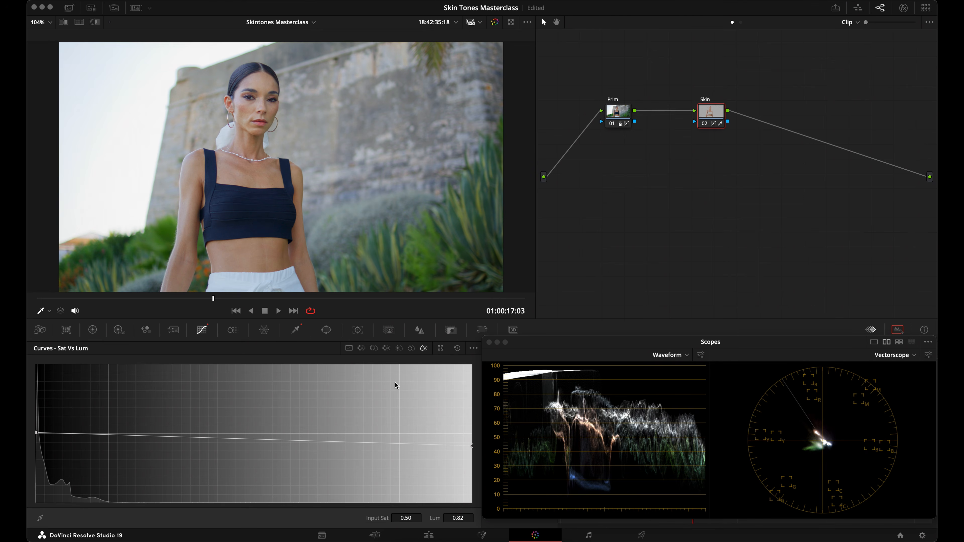
pyautogui.click(386, 348)
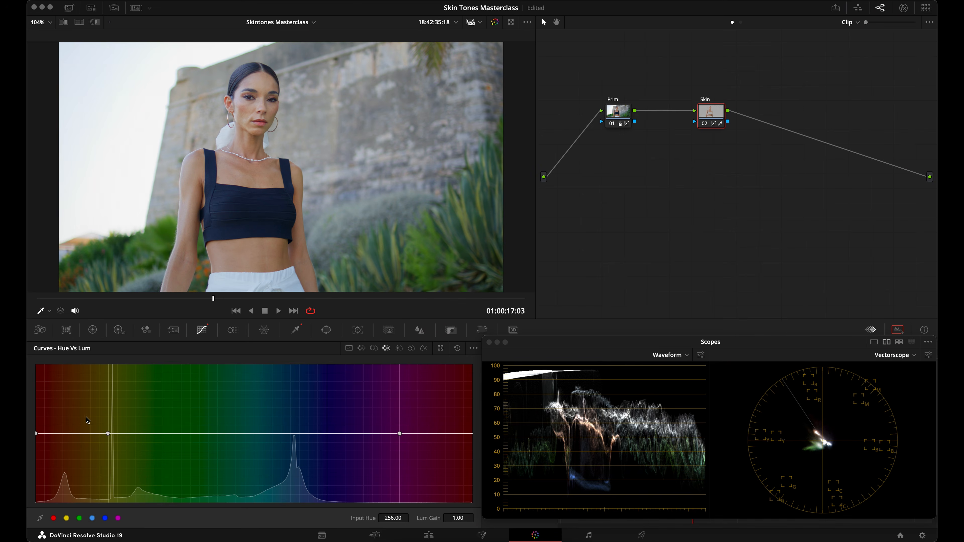
pyautogui.click(424, 348)
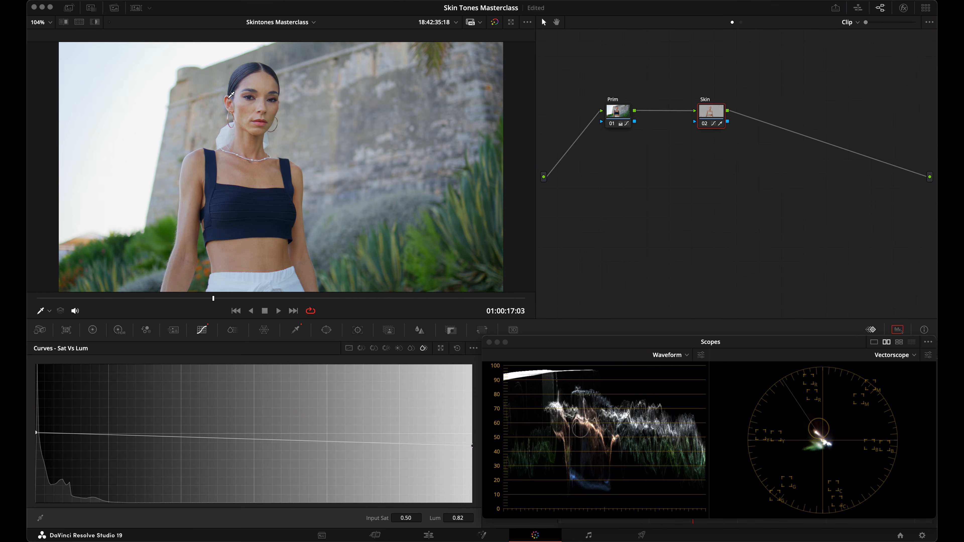
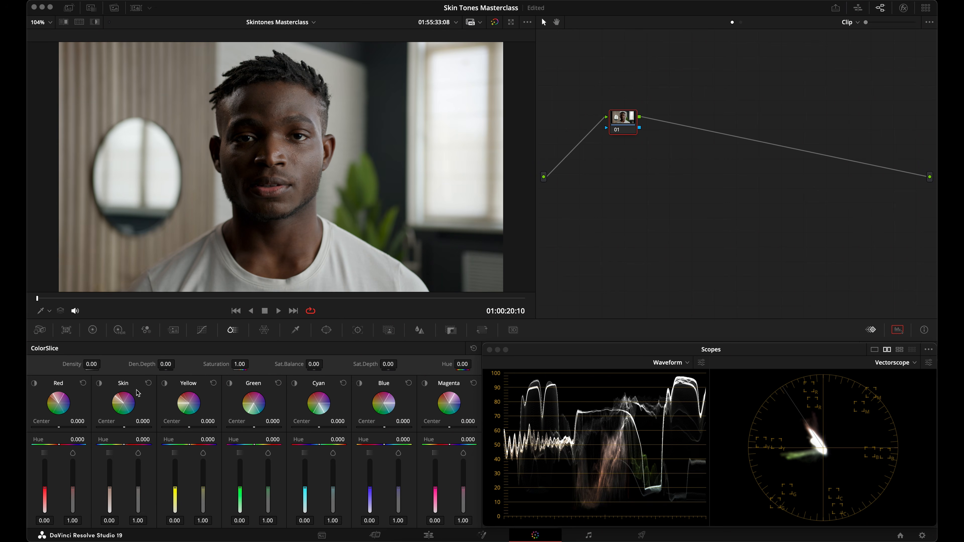
# Step: On the man's portrait clip at 01:00:20:10, preview which areas ColorSlice's Skin vector selects
pyautogui.click(101, 384)
pyautogui.click(101, 385)
pyautogui.click(100, 384)
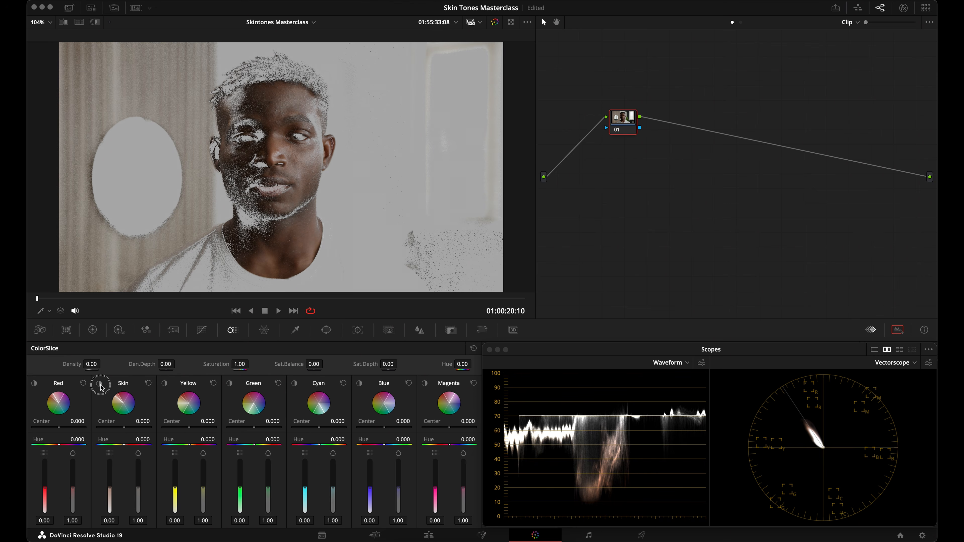
pyautogui.click(100, 385)
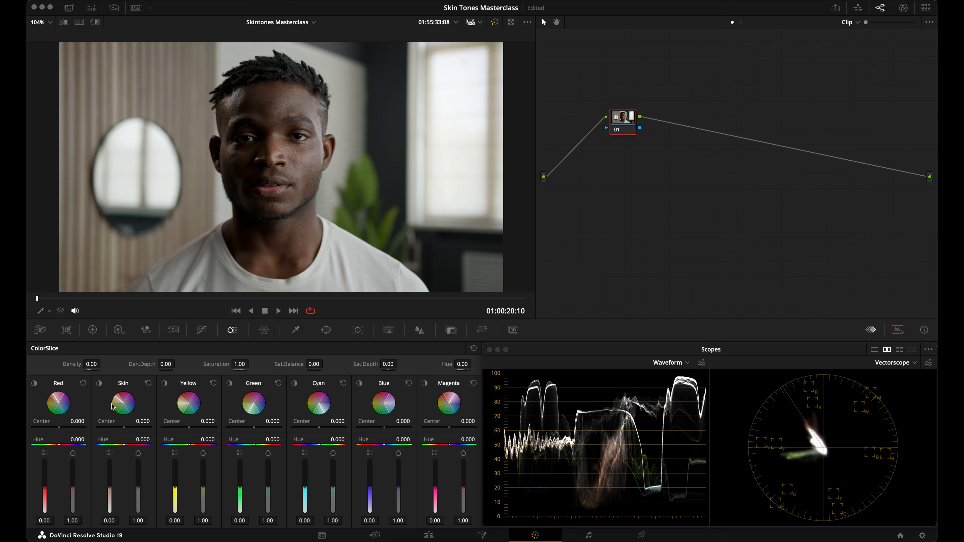
# Step: Using the highlight view, set the center of ColorSlice's Skin vector to -0.220 and return to the normal image
pyautogui.hotkey('shift', 'h')
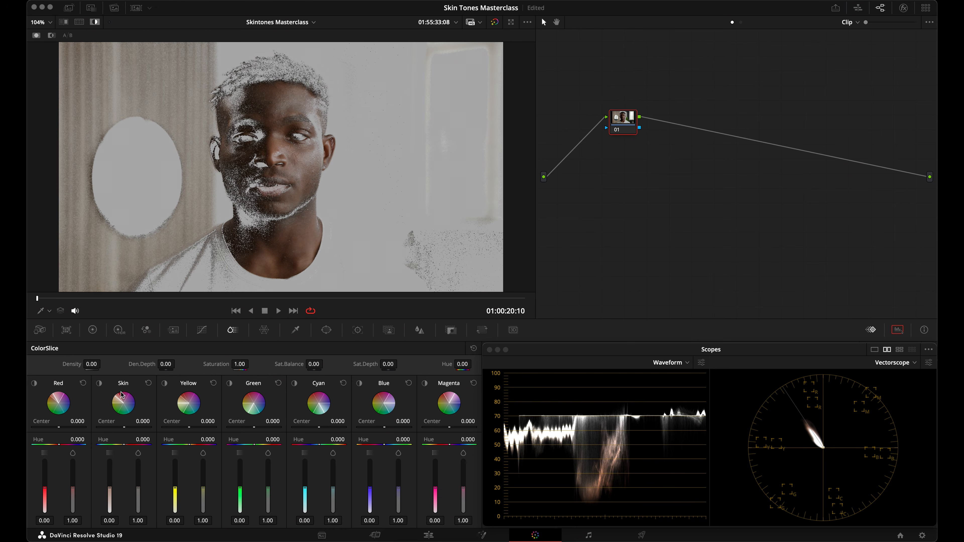
pyautogui.moveTo(109, 426); pyautogui.dragTo(101, 425)
pyautogui.hotkey('shift', 'h')
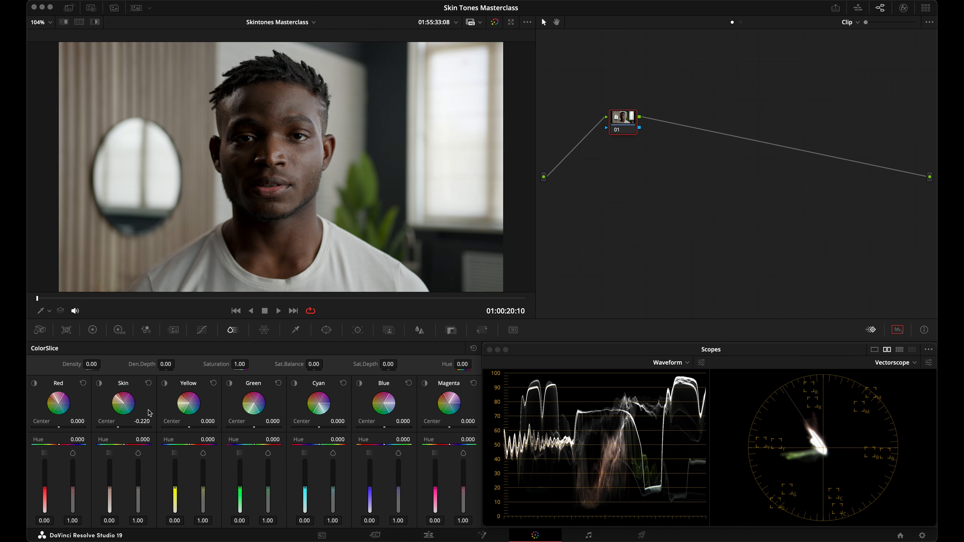
# Step: Add a serial node before the existing one on the man's portrait clip and cool it to a temperature of -520
pyautogui.hotkey('alt', 's')
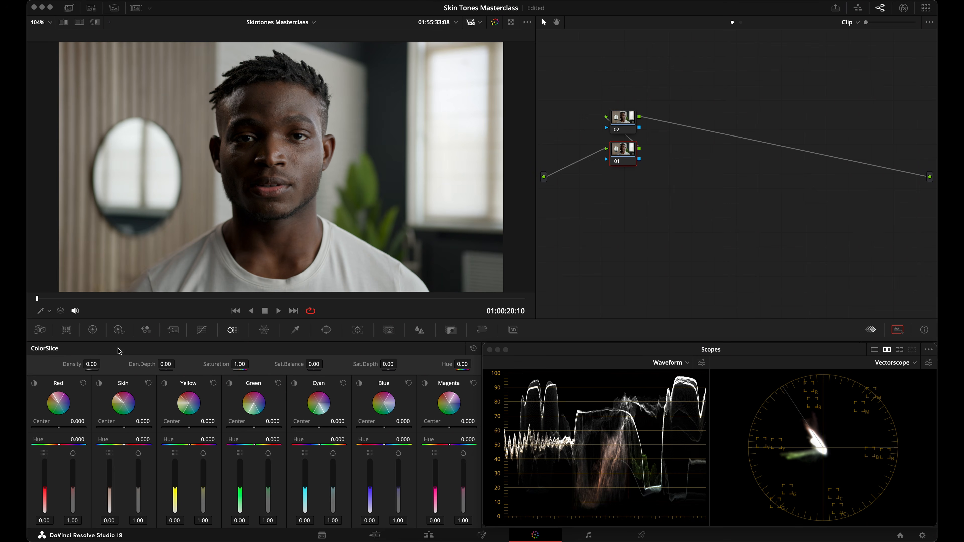
pyautogui.click(95, 333)
pyautogui.moveTo(128, 363)
pyautogui.mouseDown()
pyautogui.moveTo(134, 369)
pyautogui.moveTo(91, 364)
pyautogui.mouseUp()
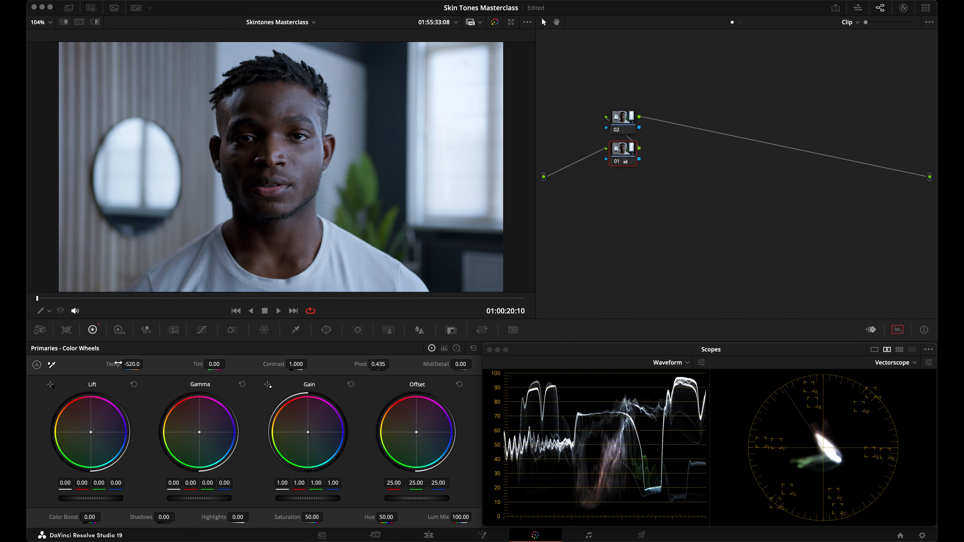
# Step: Preview what ColorSlice's Skin vector selects on the second node, and delete the cooled node in front of it
pyautogui.click(623, 120)
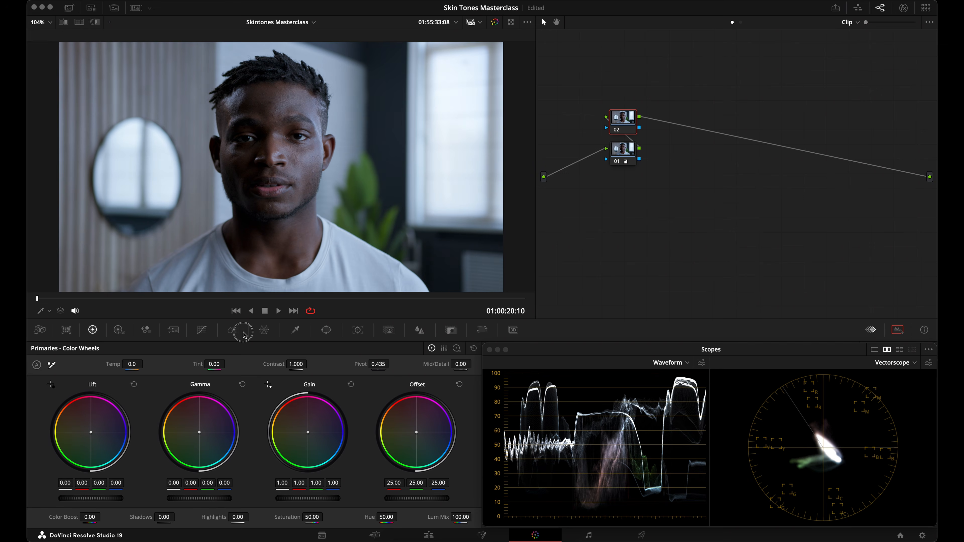
pyautogui.click(232, 330)
pyautogui.click(99, 383)
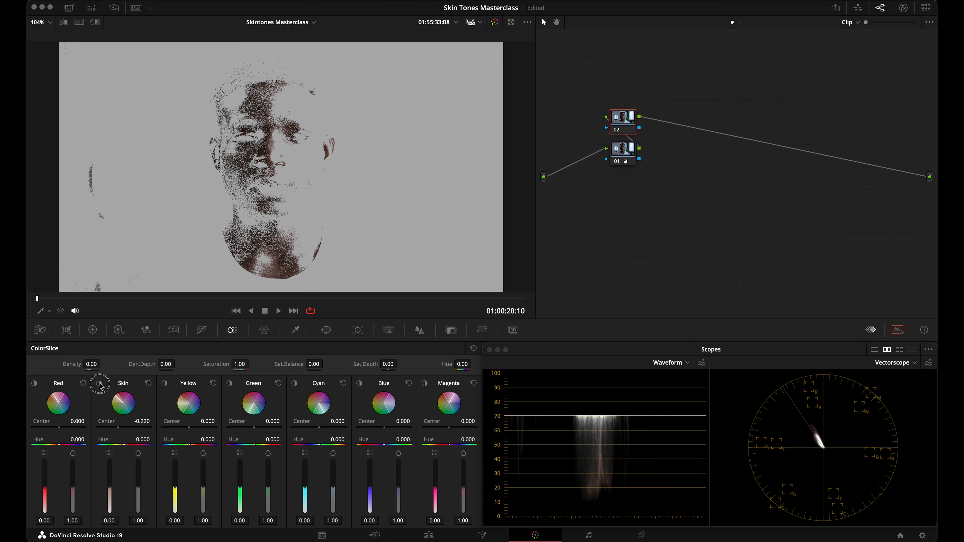
pyautogui.click(100, 385)
pyautogui.moveTo(623, 152); pyautogui.dragTo(589, 121)
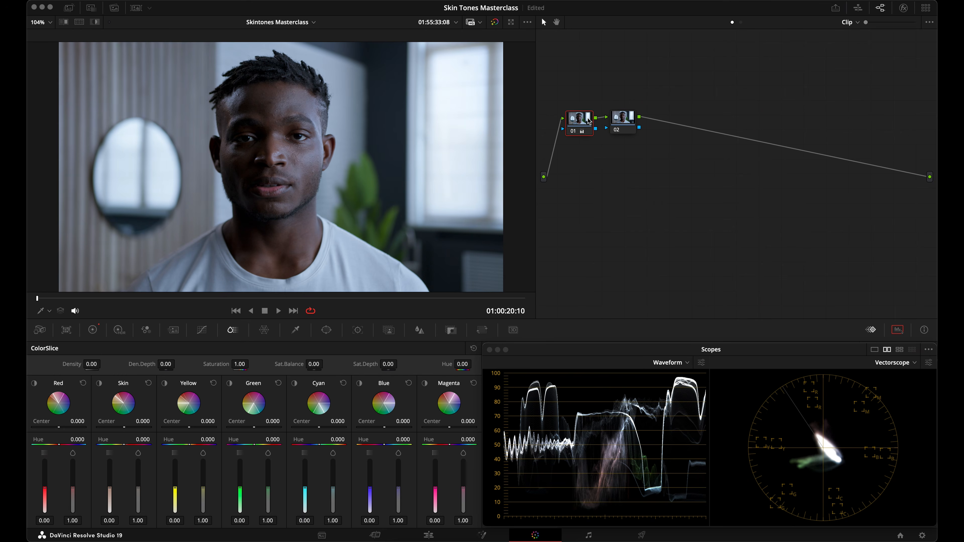
pyautogui.press('Delete')
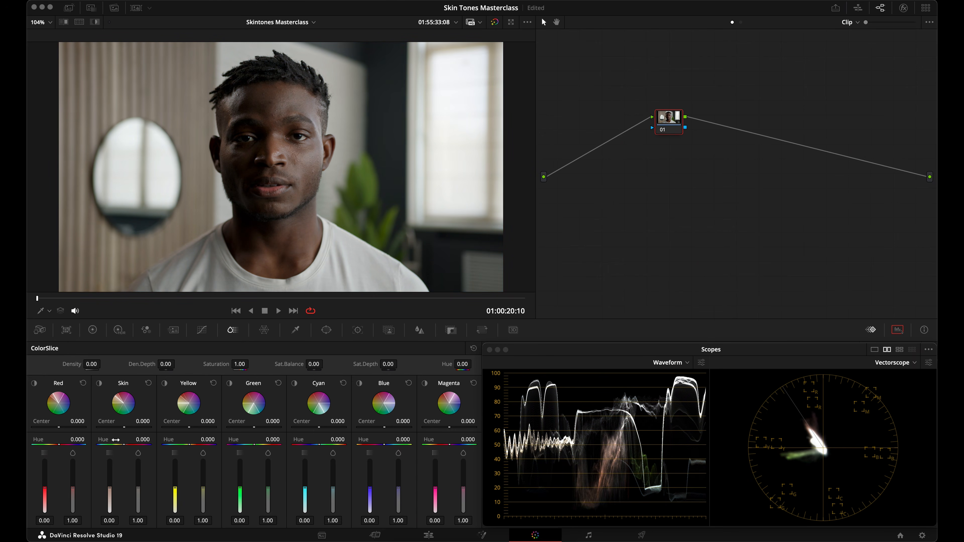
# Step: Try shifting the hue of ColorSlice's Skin vector to -0.736, check the qualifier palette, and reset the hue
pyautogui.moveTo(116, 439); pyautogui.dragTo(1, 436)
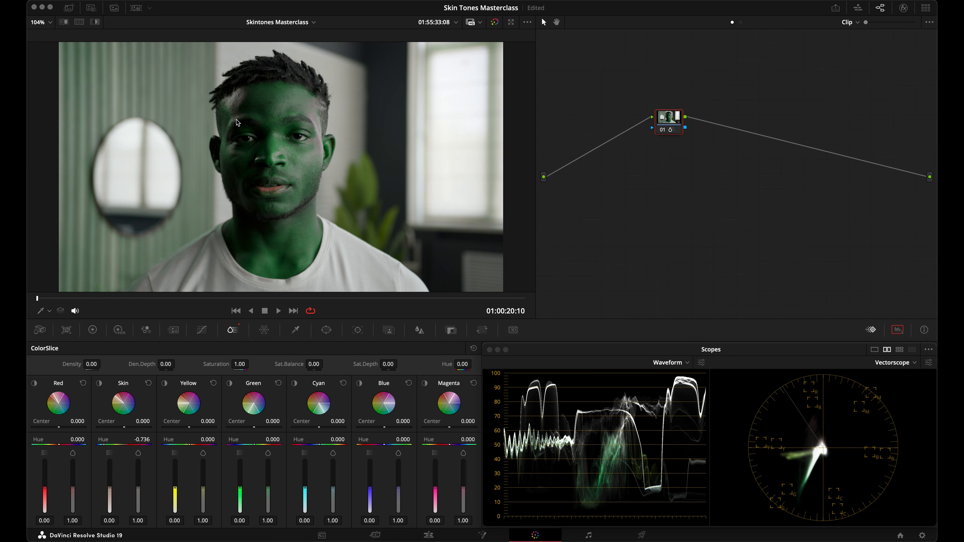
pyautogui.click(300, 332)
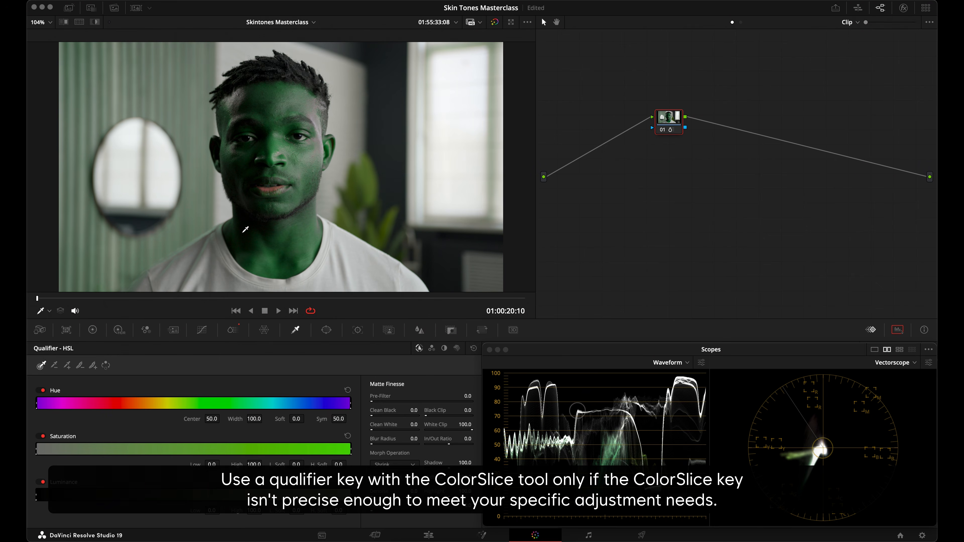
pyautogui.click(233, 330)
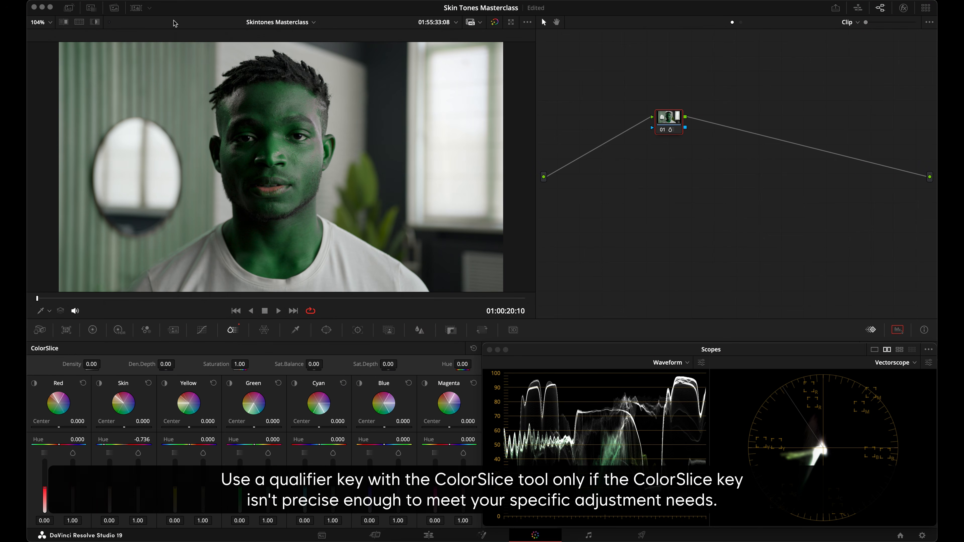
pyautogui.doubleClick(103, 440)
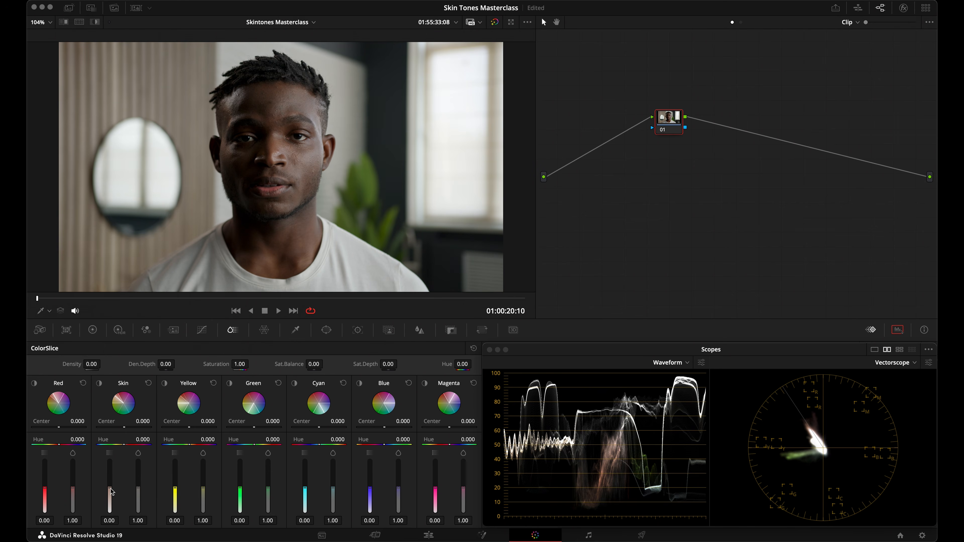
# Step: Try the density of ColorSlice's Skin vector at 0.99, -1.00 and -0.47
pyautogui.moveTo(110, 488); pyautogui.dragTo(109, 458)
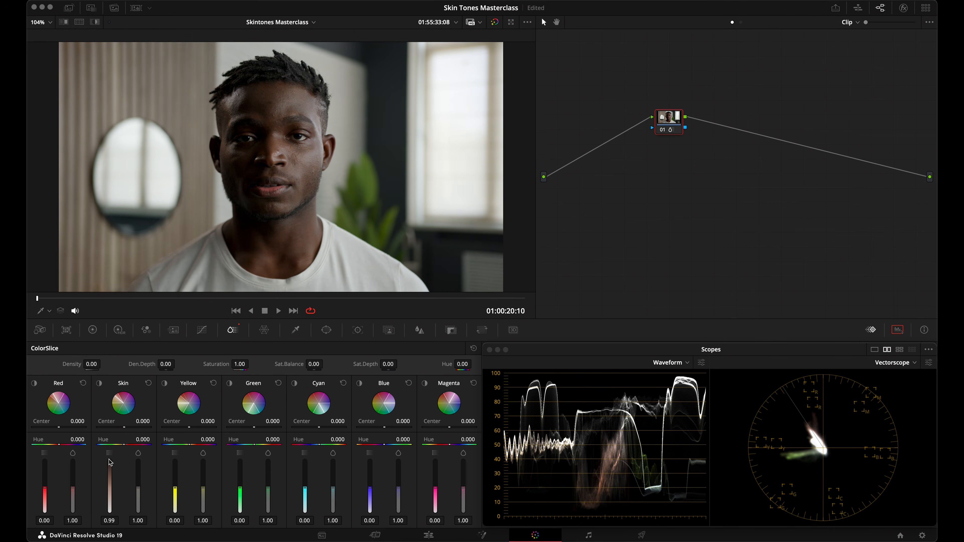
pyautogui.doubleClick(107, 482)
pyautogui.moveTo(107, 482); pyautogui.dragTo(110, 515)
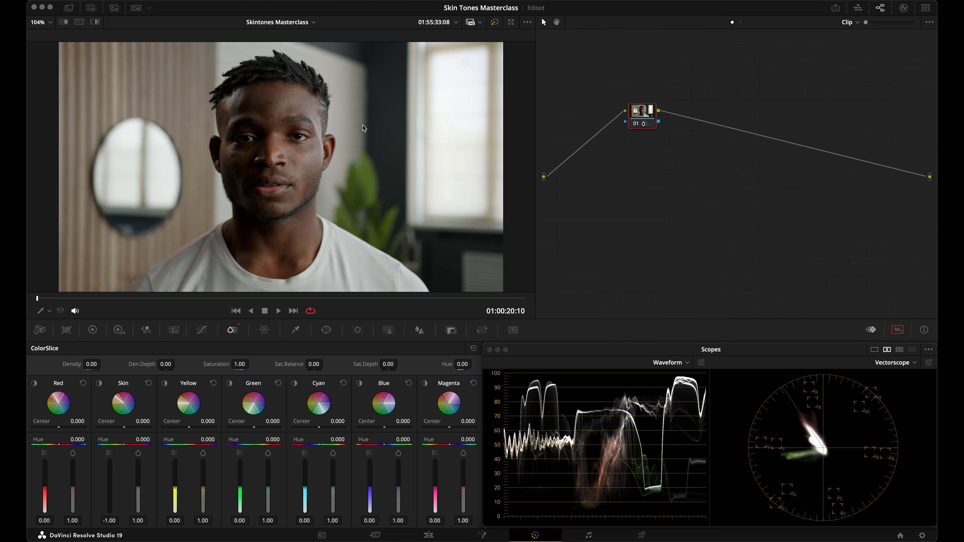
pyautogui.moveTo(102, 478); pyautogui.dragTo(107, 490)
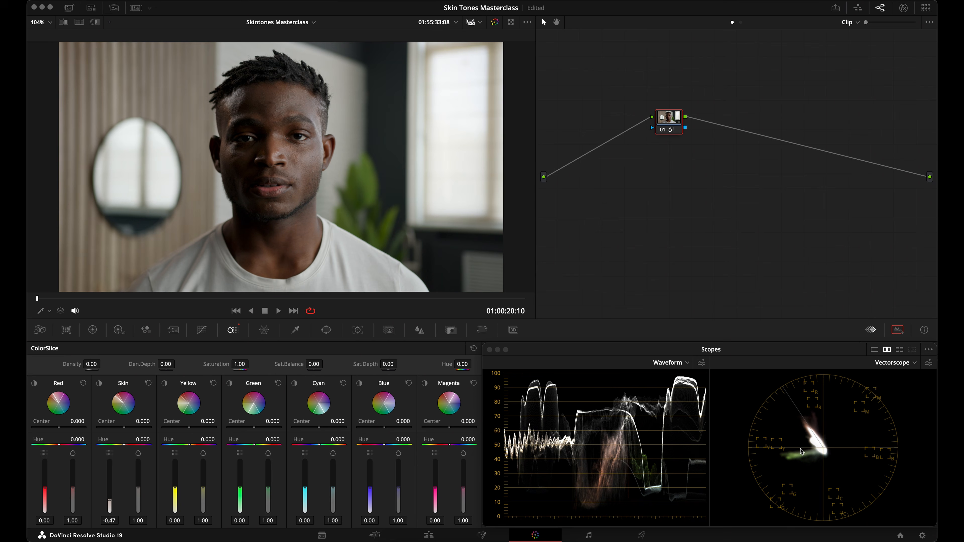
# Step: Try a slight change to the Skin vector's saturation, undo the Skin vector adjustments and save the project
pyautogui.moveTo(137, 489); pyautogui.dragTo(137, 492)
pyautogui.press('super+z')
pyautogui.press('super+z')
pyautogui.press('super+s')
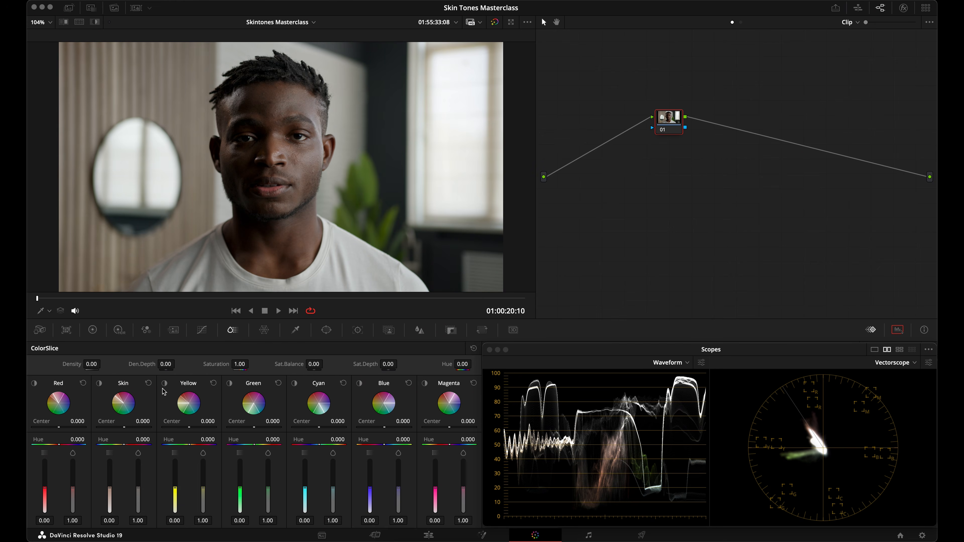
# Step: Qualify the man's skin by sampling his forehead and narrow the qualifier's hue width
pyautogui.click(292, 330)
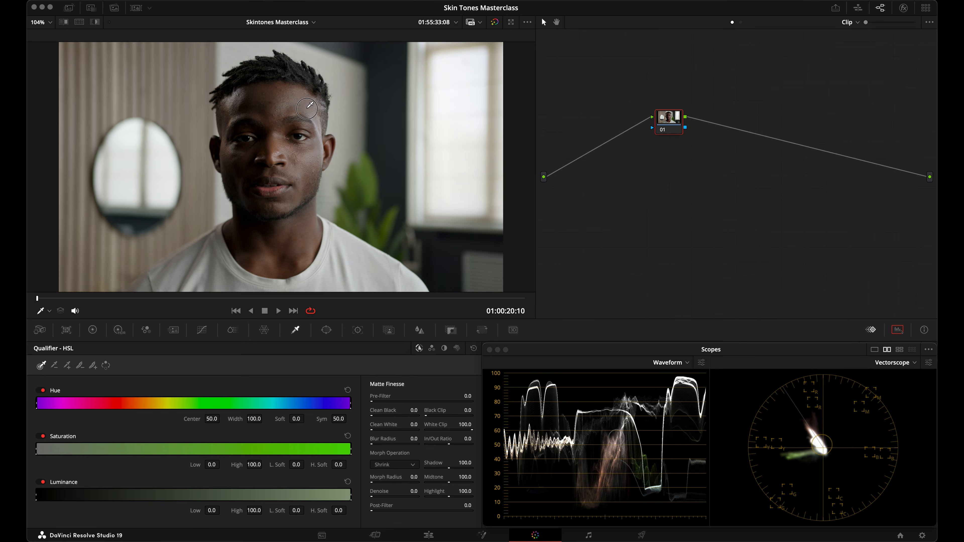
pyautogui.click(260, 99)
pyautogui.click(260, 100)
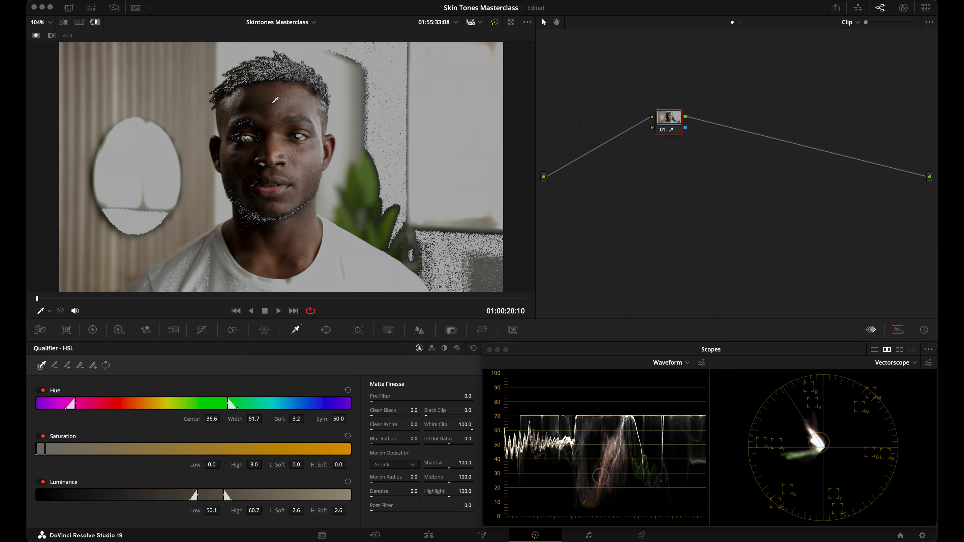
pyautogui.moveTo(239, 419); pyautogui.dragTo(70, 411)
# Step: Compare raising saturation in the primaries with raising ColorSlice's Skin saturation to 2.00, and reset the Skin vector
pyautogui.click(92, 330)
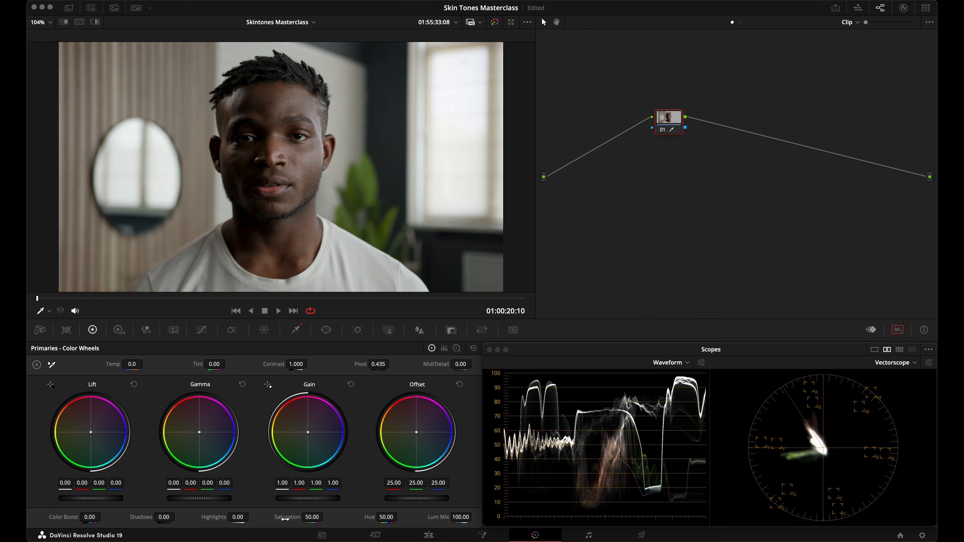
pyautogui.moveTo(308, 517); pyautogui.dragTo(501, 506)
pyautogui.click(233, 330)
pyautogui.moveTo(137, 486); pyautogui.dragTo(151, 419)
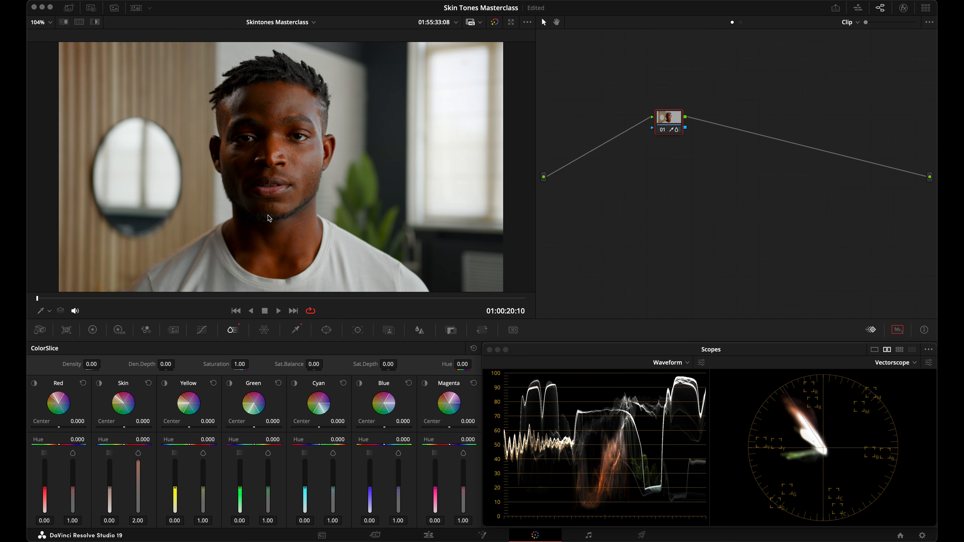
pyautogui.click(149, 383)
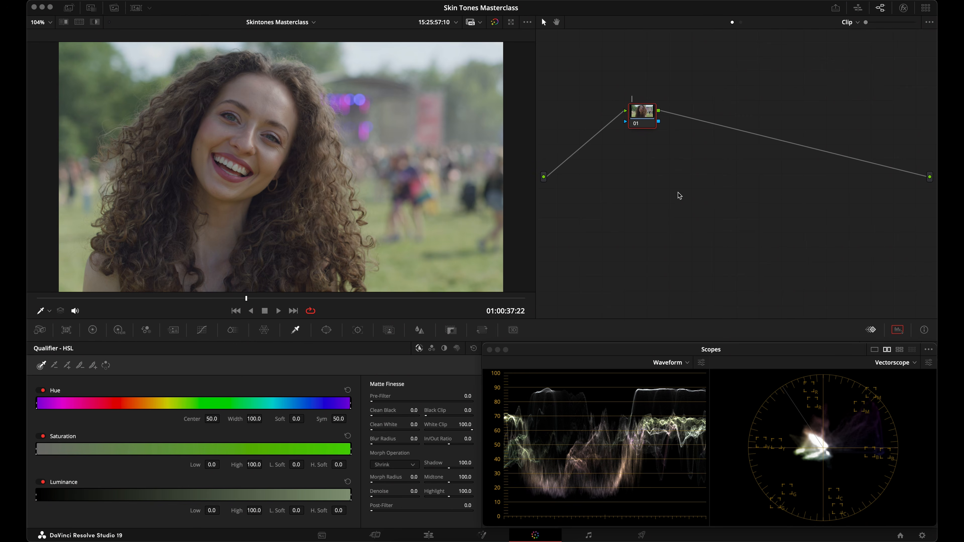
# Step: On the curly-haired woman's clip at 01:00:37:22, build a chain of three serial nodes labelled Prim, Skin and Comp
pyautogui.write('Prim')
pyautogui.press('Return')
pyautogui.hotkey('alt', 's')
pyautogui.write('Skin')
pyautogui.moveTo(677, 114); pyautogui.dragTo(718, 118)
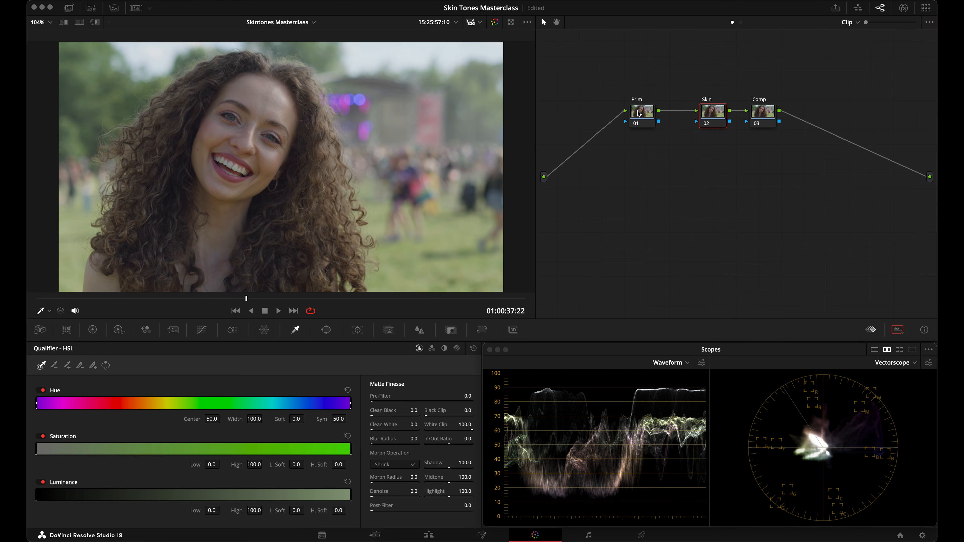
# Step: Apply the Color Compressor effect to the Comp node
pyautogui.click(759, 118)
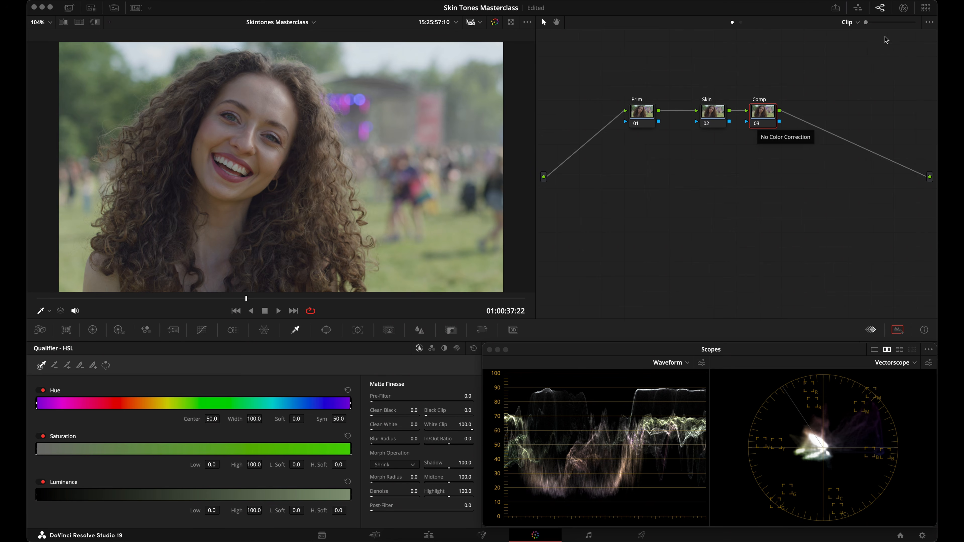
pyautogui.click(904, 8)
pyautogui.moveTo(816, 75); pyautogui.dragTo(725, 117)
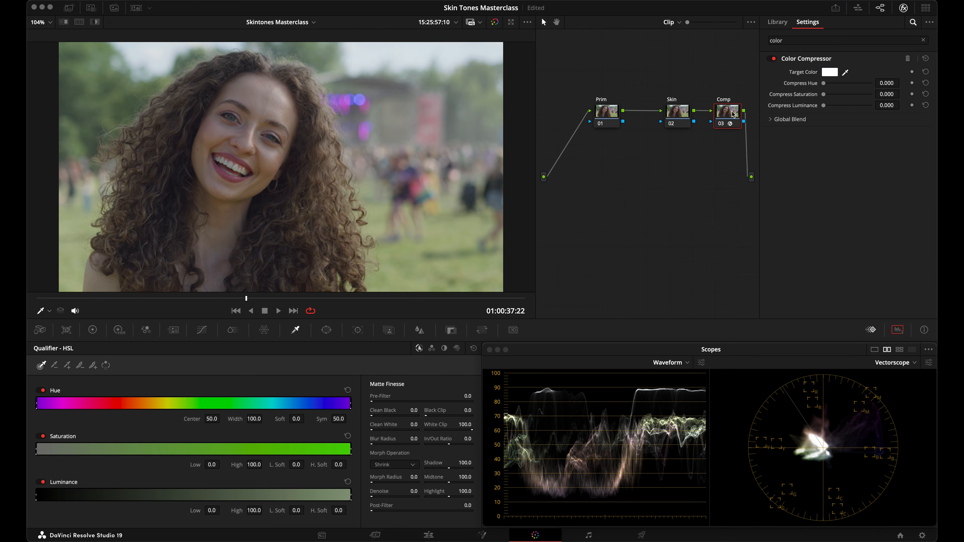
pyautogui.click(904, 7)
# Step: On the Prim node, raise the master offset to 26.05 and set the saturation to 75
pyautogui.click(641, 112)
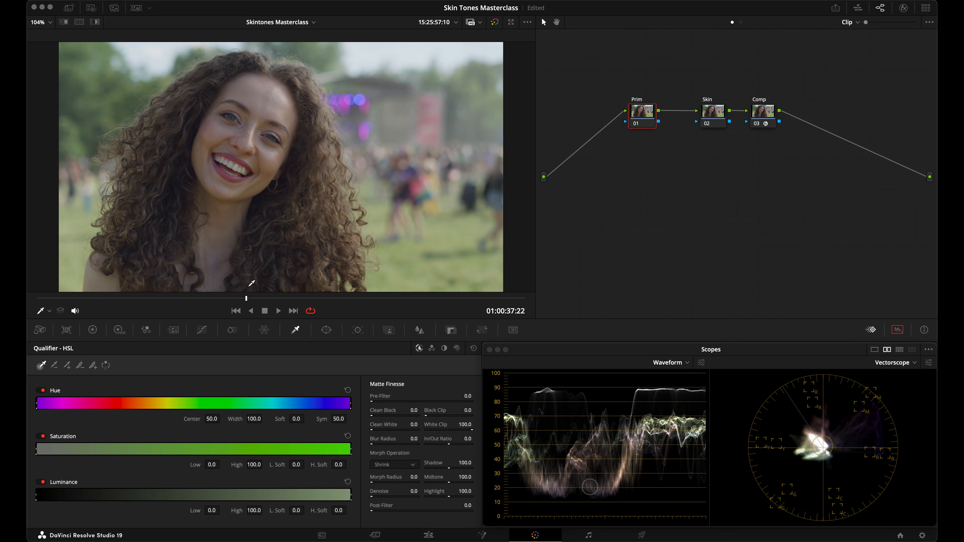
pyautogui.click(92, 330)
pyautogui.moveTo(438, 499)
pyautogui.mouseDown()
pyautogui.moveTo(413, 498)
pyautogui.moveTo(461, 486)
pyautogui.moveTo(446, 489)
pyautogui.mouseUp()
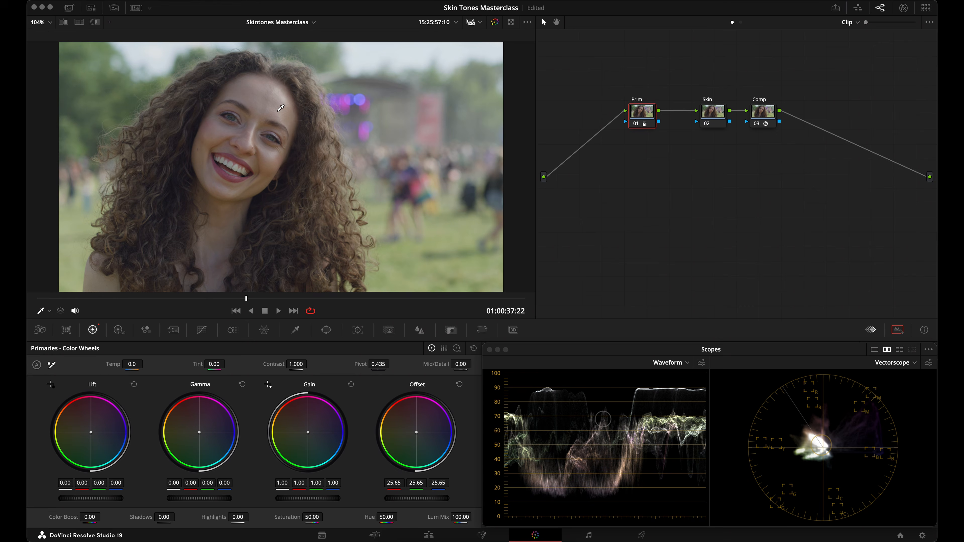
pyautogui.scroll(-2, 277, 106)
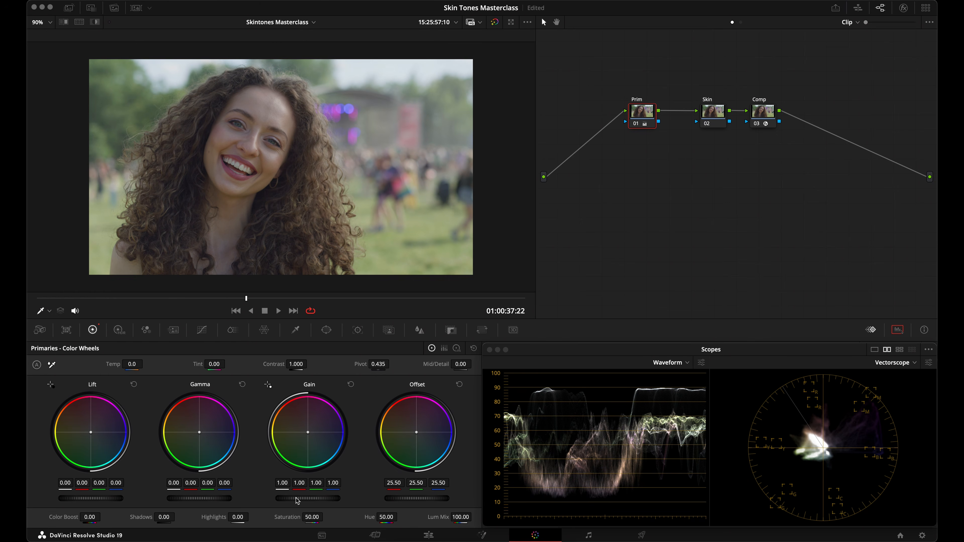
pyautogui.moveTo(409, 496); pyautogui.dragTo(419, 495)
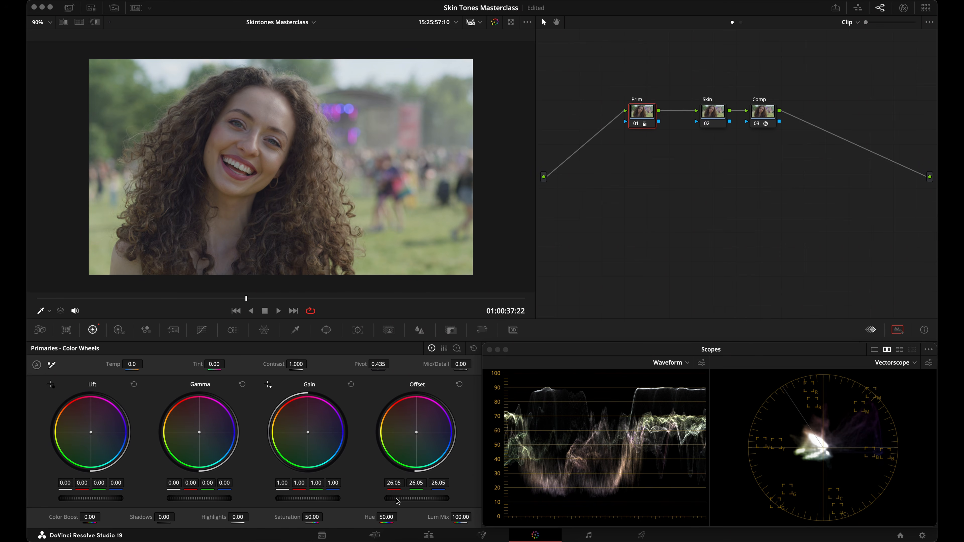
pyautogui.moveTo(292, 517)
pyautogui.mouseDown()
pyautogui.moveTo(349, 517)
pyautogui.moveTo(319, 517)
pyautogui.mouseUp()
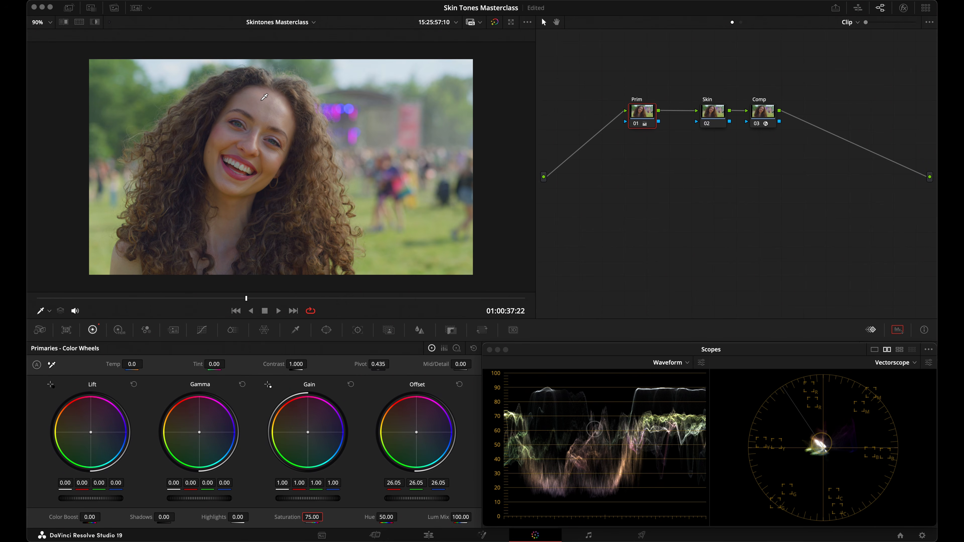
# Step: Magnify the vectorscope trace and set the Prim node's tint to -1.00
pyautogui.click(929, 349)
pyautogui.click(706, 302)
pyautogui.scroll(10, 845, 464)
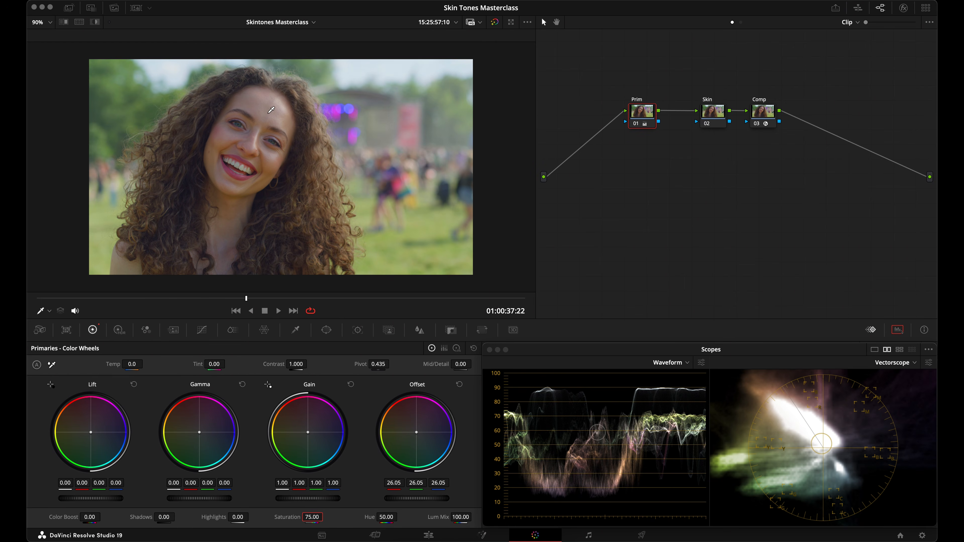
pyautogui.moveTo(200, 366); pyautogui.dragTo(201, 364)
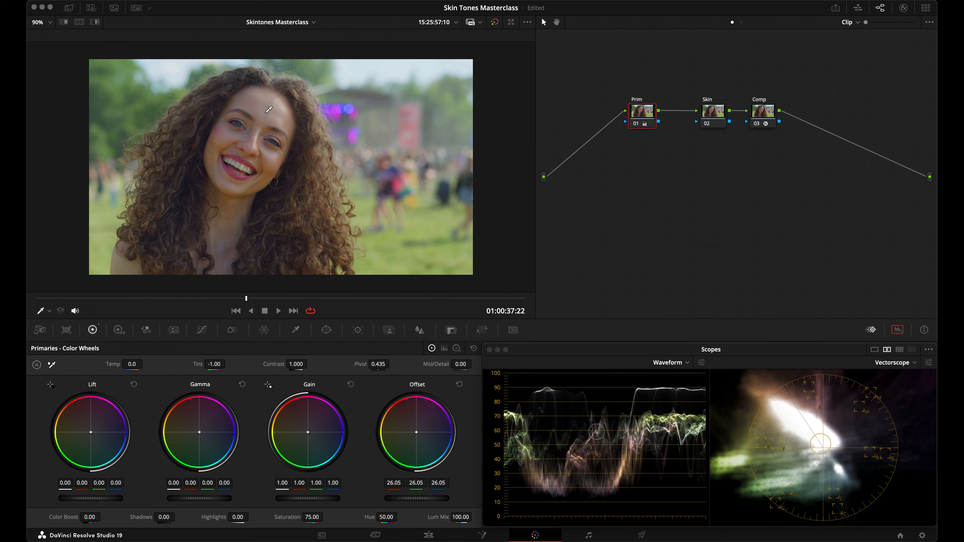
# Step: Set the Prim node's pivot to 0.336 and its contrast to about 1.1, and play the clip
pyautogui.scroll(2, 268, 110)
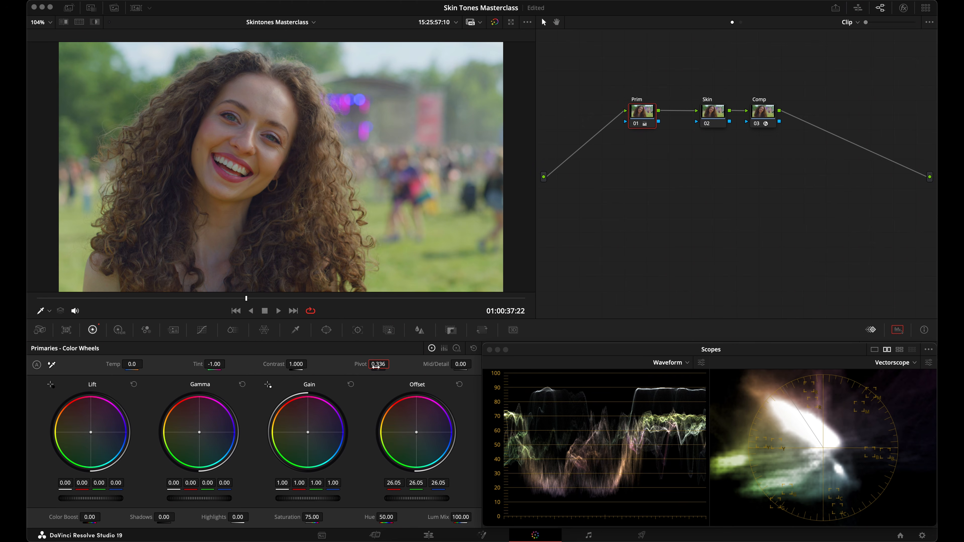
pyautogui.click(296, 364)
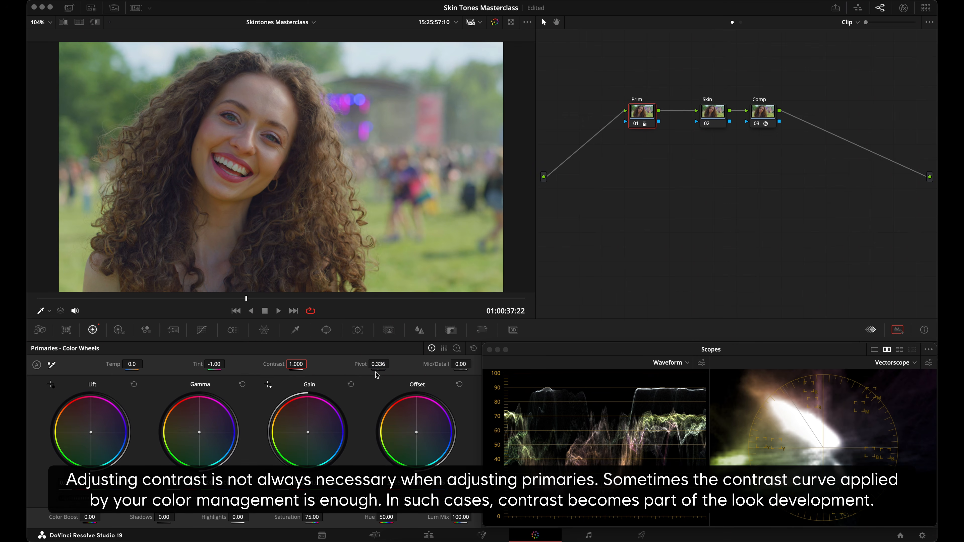
pyautogui.moveTo(298, 365); pyautogui.dragTo(268, 366)
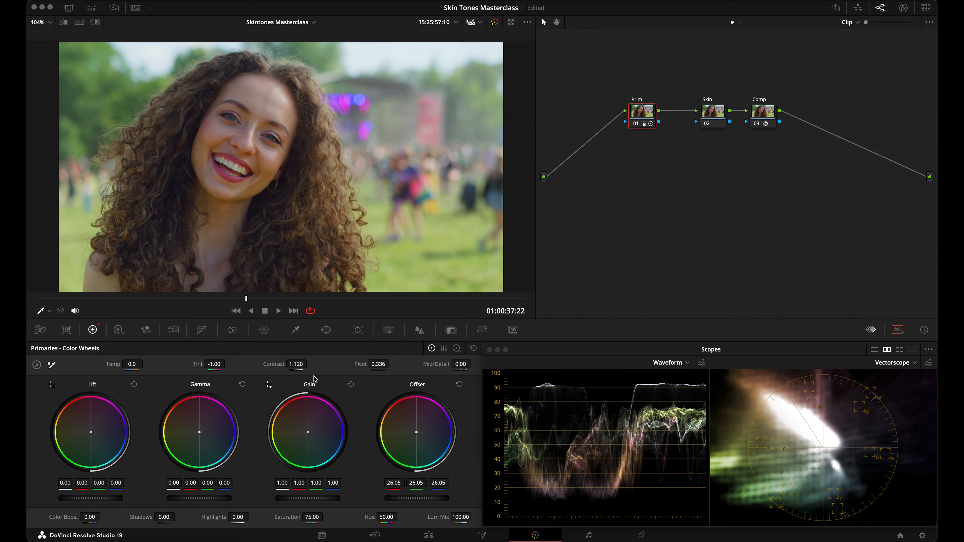
pyautogui.moveTo(274, 364); pyautogui.dragTo(273, 364)
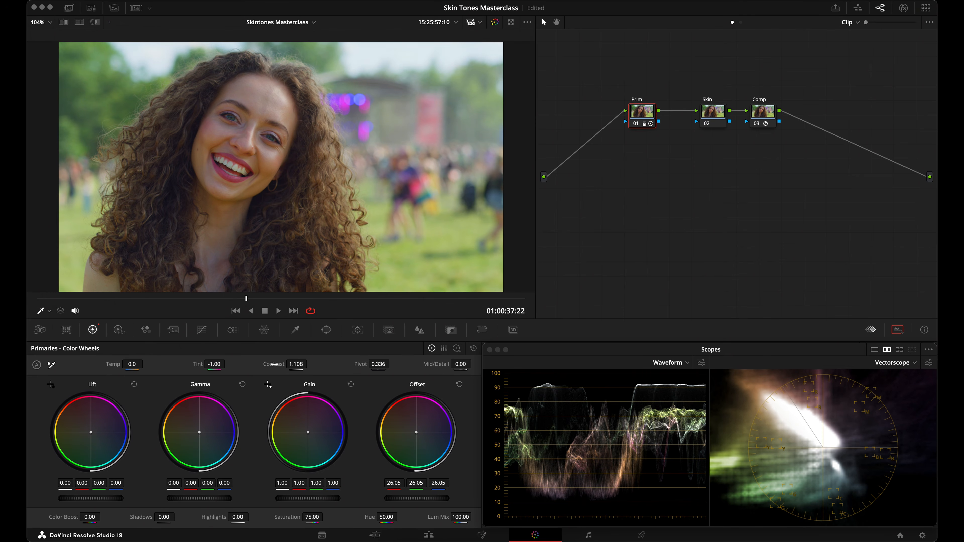
pyautogui.click(299, 330)
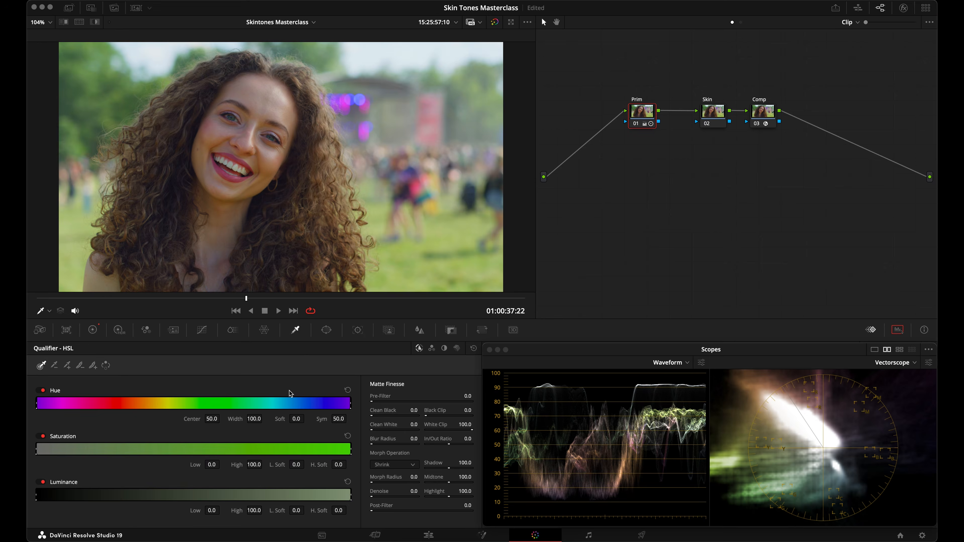
pyautogui.click(93, 329)
pyautogui.moveTo(275, 363)
pyautogui.mouseDown()
pyautogui.moveTo(285, 361)
pyautogui.moveTo(271, 363)
pyautogui.mouseUp()
pyautogui.press('space')
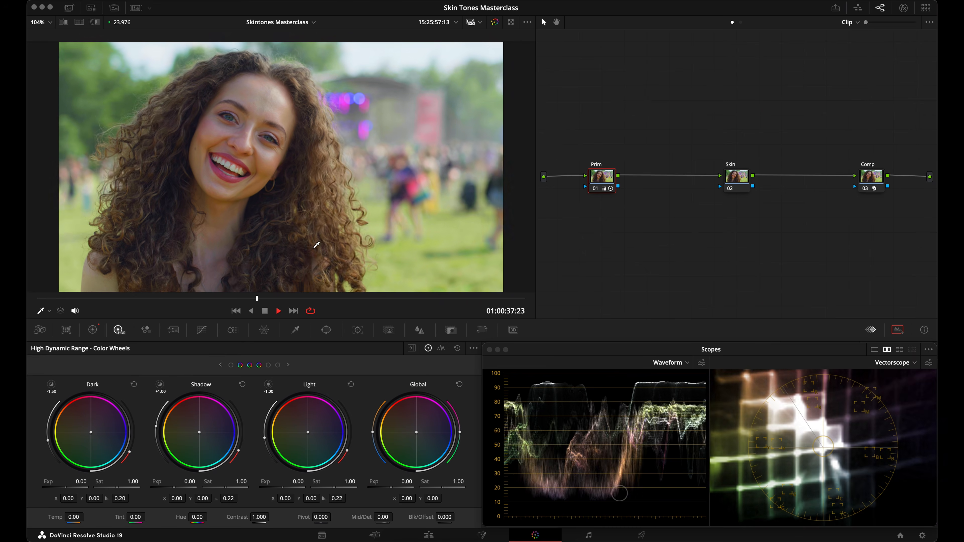
# Step: Stop playback, shift the Skin node toward Prim, sample the woman's forehead with the HSL qualifier on it, and turn on the highlight view
pyautogui.press('space')
pyautogui.click(745, 180)
pyautogui.moveTo(745, 180); pyautogui.dragTo(716, 178)
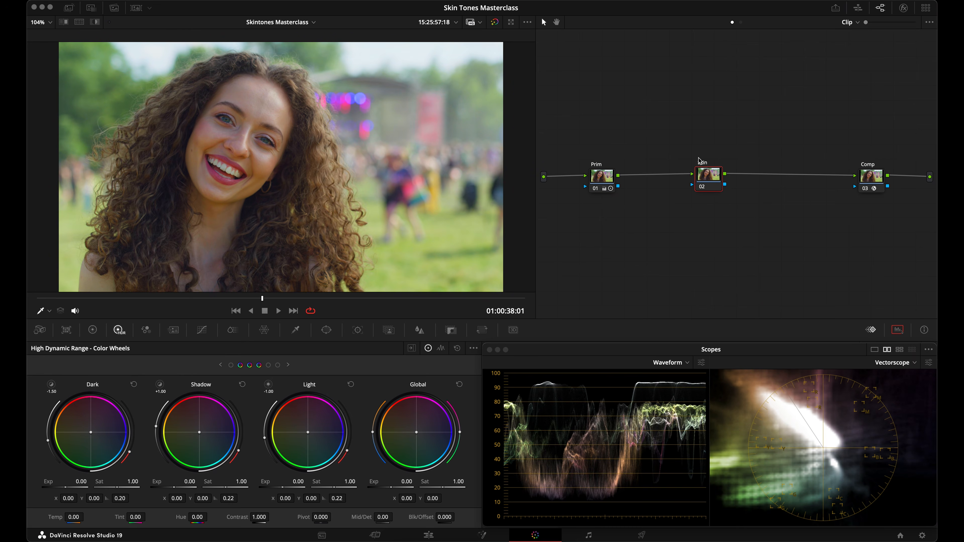
pyautogui.click(310, 329)
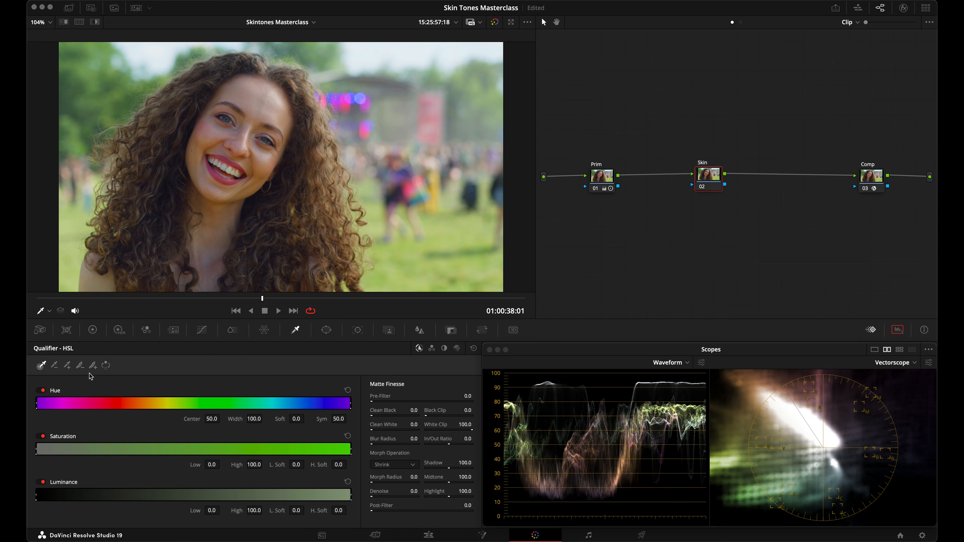
pyautogui.click(263, 100)
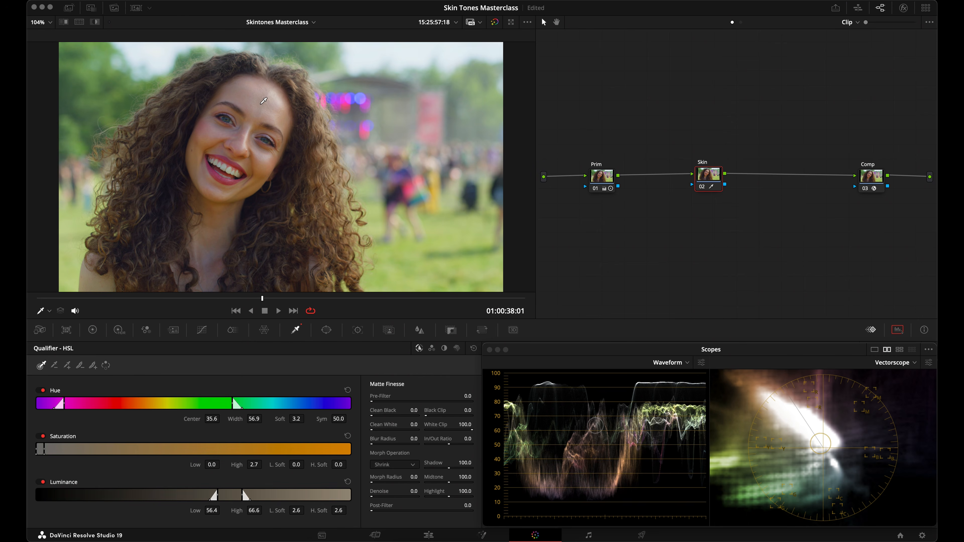
pyautogui.hotkey('shift', 'h')
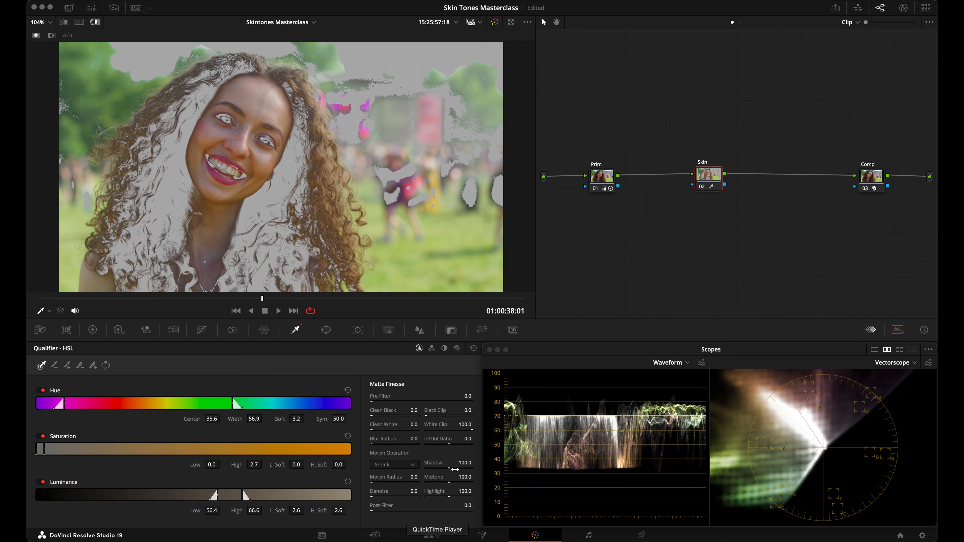
# Step: Narrow the Skin qualifier's hue range to a width of 17.2 with its center at 35.0
pyautogui.moveTo(234, 419); pyautogui.dragTo(501, 273)
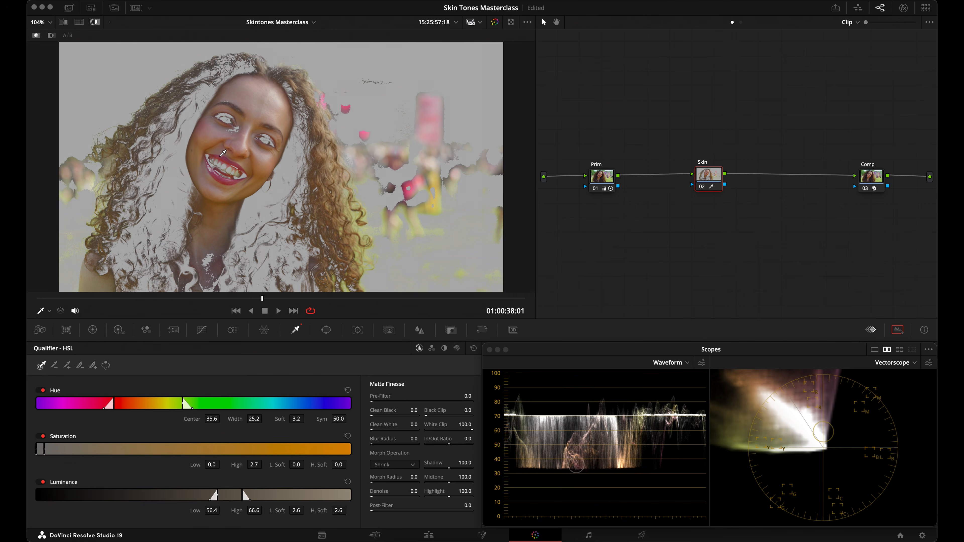
pyautogui.moveTo(248, 419); pyautogui.dragTo(184, 418)
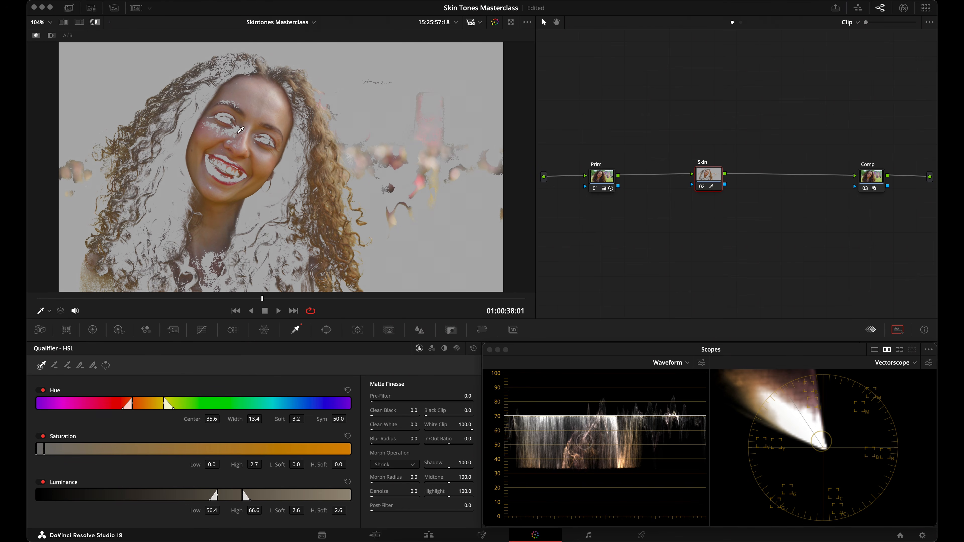
pyautogui.moveTo(213, 420); pyautogui.dragTo(206, 423)
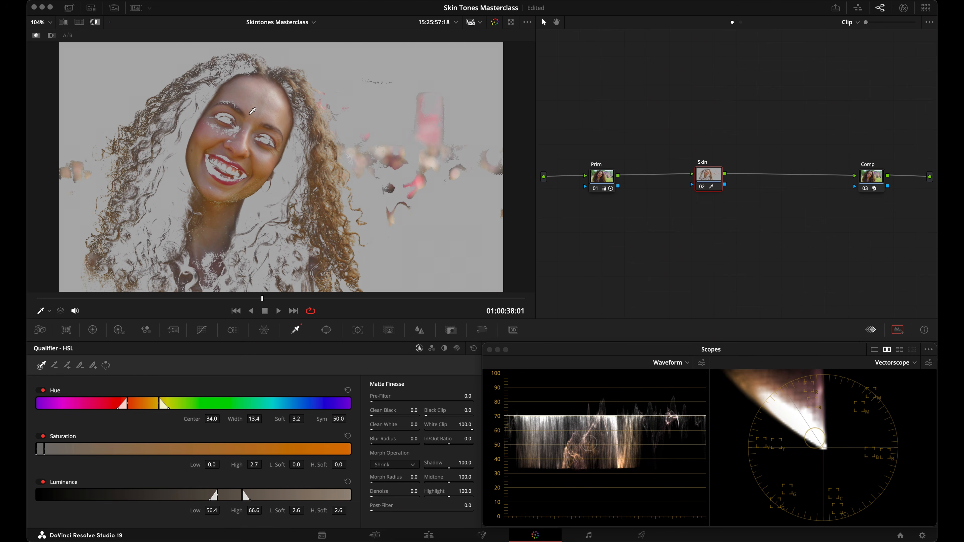
pyautogui.moveTo(211, 420)
pyautogui.mouseDown()
pyautogui.moveTo(254, 418)
pyautogui.moveTo(217, 419)
pyautogui.mouseUp()
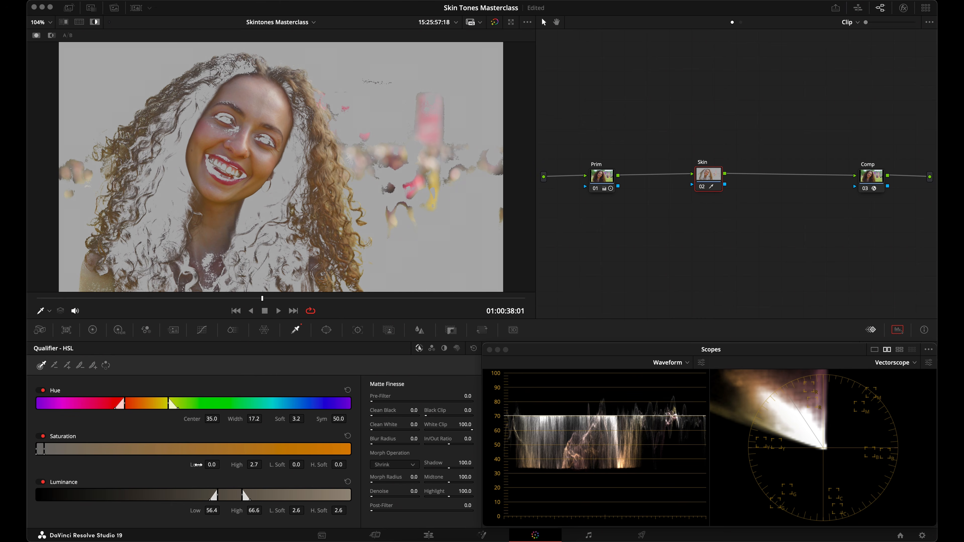
# Step: Set the Skin qualifier's saturation high to 2.5 and its luminance range to 57.0 low and 66.3 high
pyautogui.moveTo(197, 465); pyautogui.dragTo(194, 467)
pyautogui.moveTo(237, 465); pyautogui.dragTo(228, 472)
pyautogui.moveTo(195, 511); pyautogui.dragTo(194, 512)
pyautogui.moveTo(236, 512); pyautogui.dragTo(236, 513)
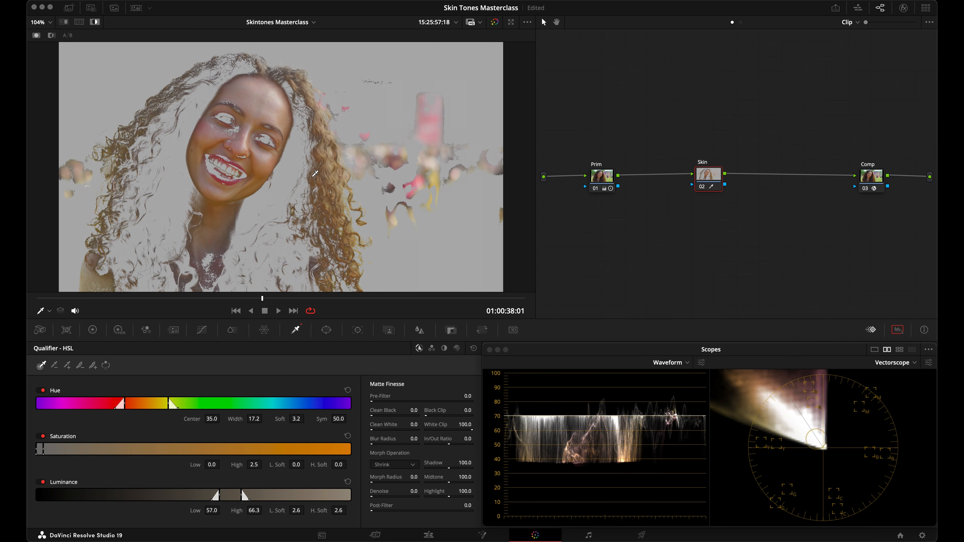
# Step: Refine the Skin matte with a post-filter of 0.1, denoise of 3.0 and clean white of 30.6
pyautogui.scroll(-1, 321, 173)
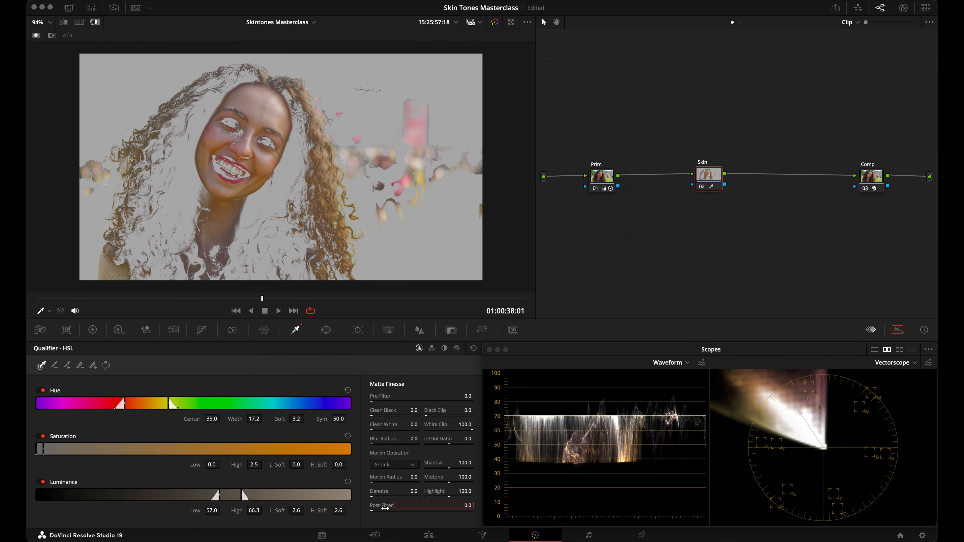
pyautogui.moveTo(385, 508); pyautogui.dragTo(385, 508)
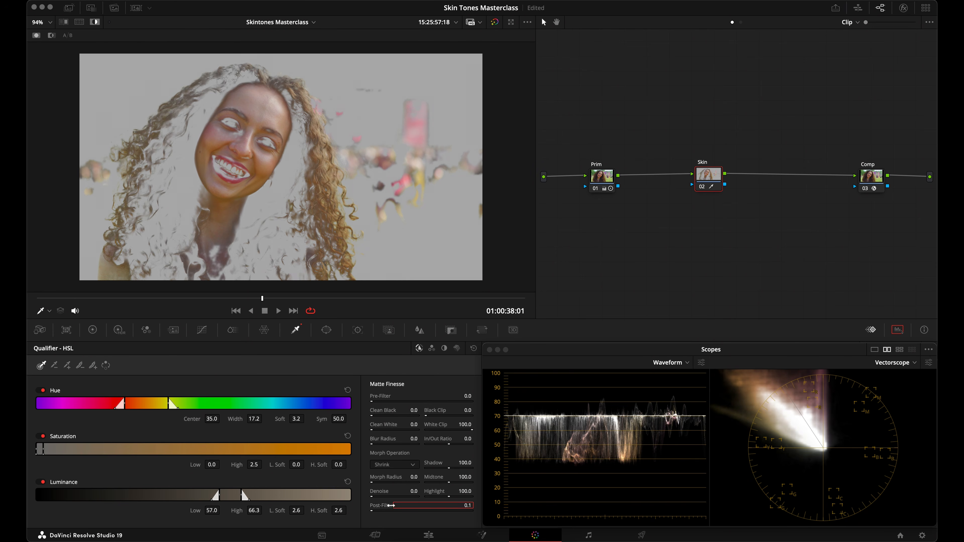
pyautogui.moveTo(378, 488)
pyautogui.mouseDown()
pyautogui.moveTo(398, 490)
pyautogui.moveTo(378, 488)
pyautogui.mouseUp()
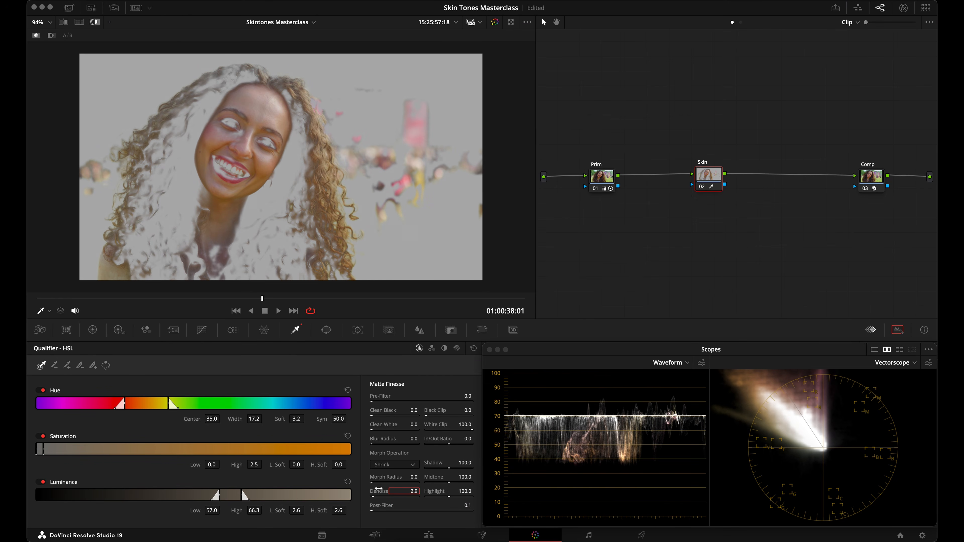
pyautogui.moveTo(386, 430); pyautogui.dragTo(511, 433)
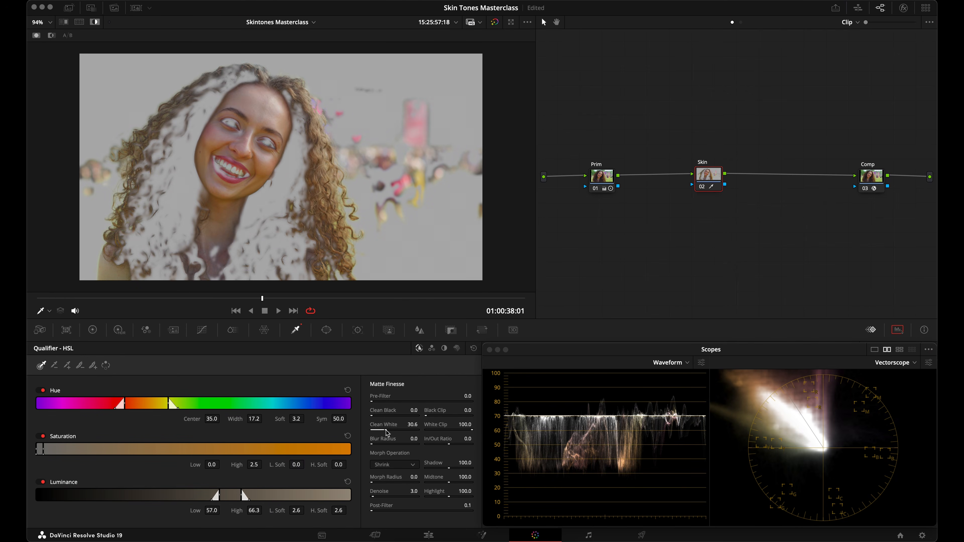
# Step: Set the Skin matte's clean black to 26.2, and adjust the hue softness to 1.7 and hue center to 34.7
pyautogui.moveTo(375, 409); pyautogui.dragTo(512, 402)
pyautogui.moveTo(595, 405); pyautogui.dragTo(491, 398)
pyautogui.moveTo(326, 403); pyautogui.dragTo(153, 393)
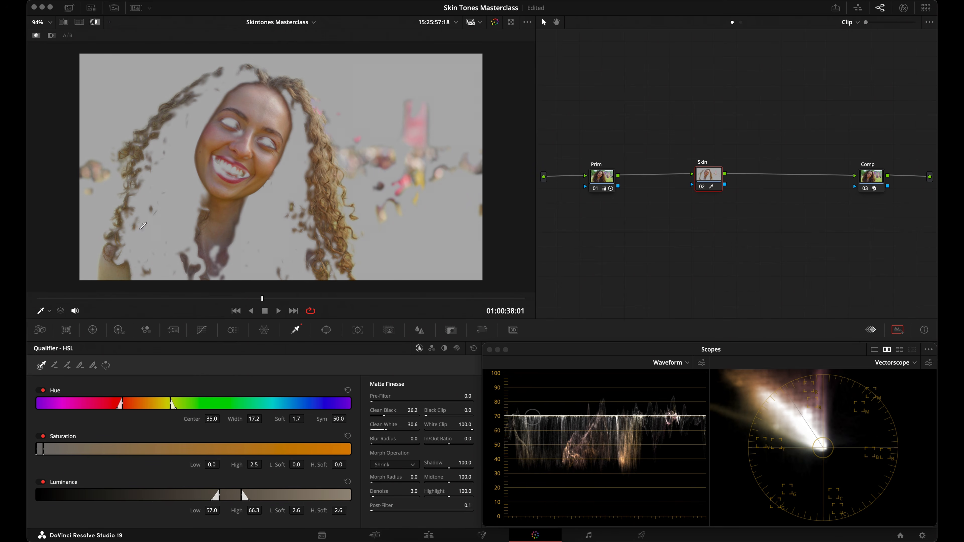
pyautogui.moveTo(212, 419); pyautogui.dragTo(209, 419)
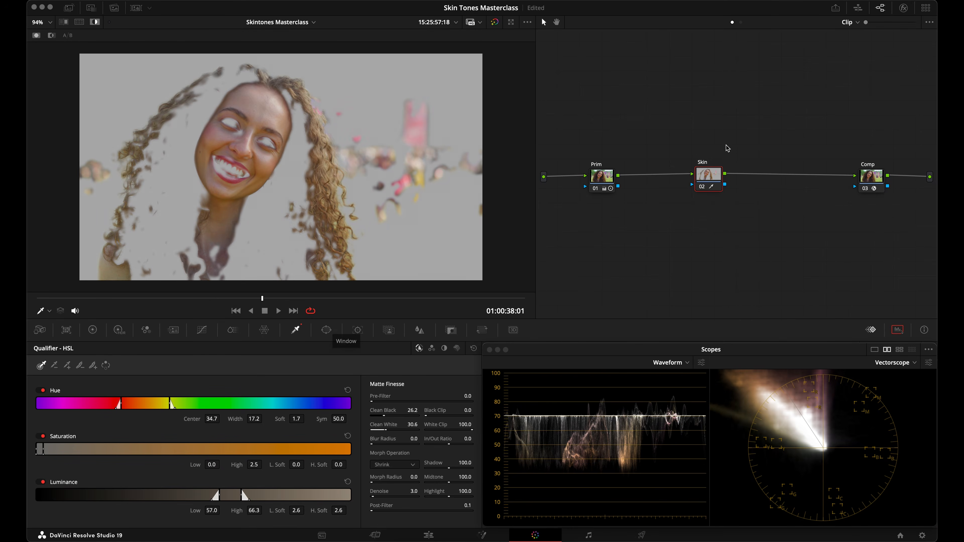
# Step: On the Prim node, set the primaries tint to -2.50
pyautogui.click(608, 182)
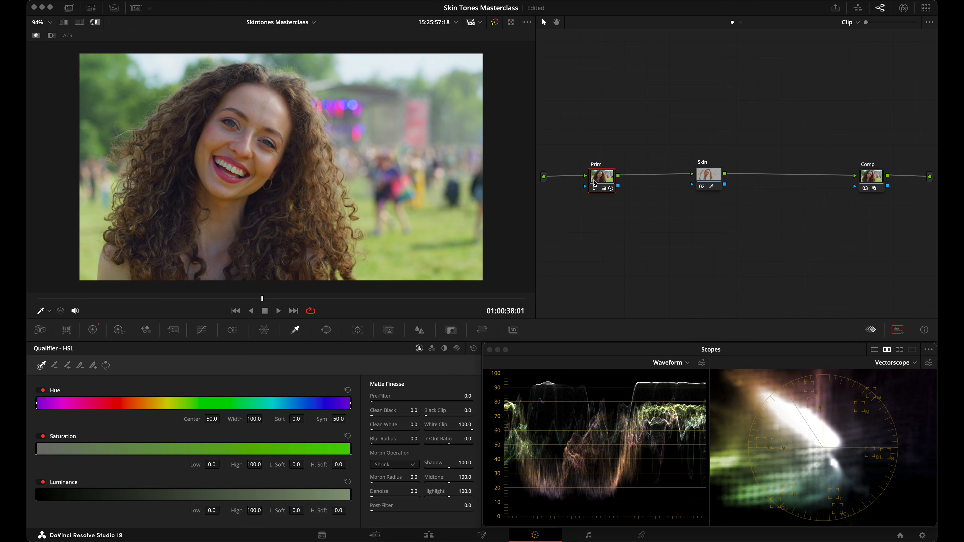
pyautogui.click(93, 330)
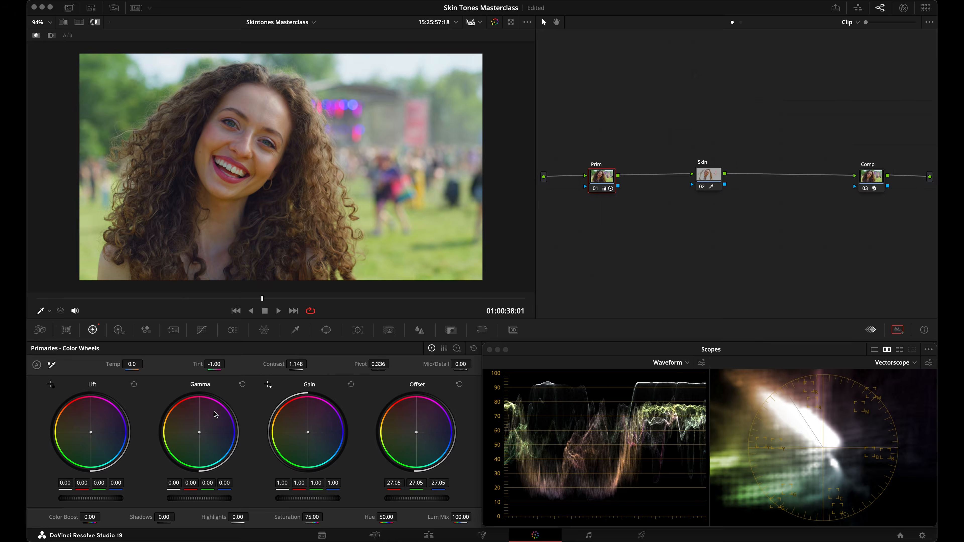
pyautogui.moveTo(210, 363); pyautogui.dragTo(209, 363)
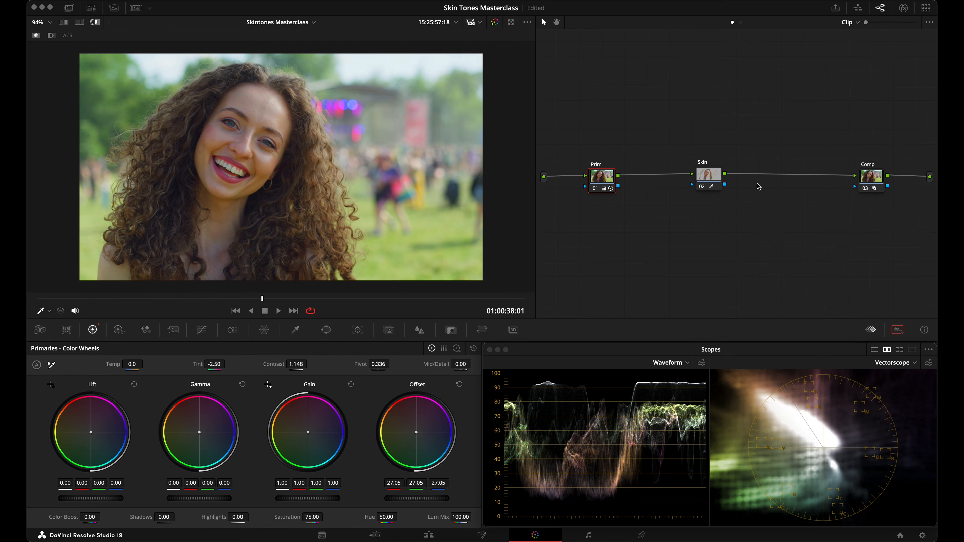
# Step: Return to the Skin node's HSL qualifier and set the hue center to 35.5 and hue softness to 1.8
pyautogui.click(703, 176)
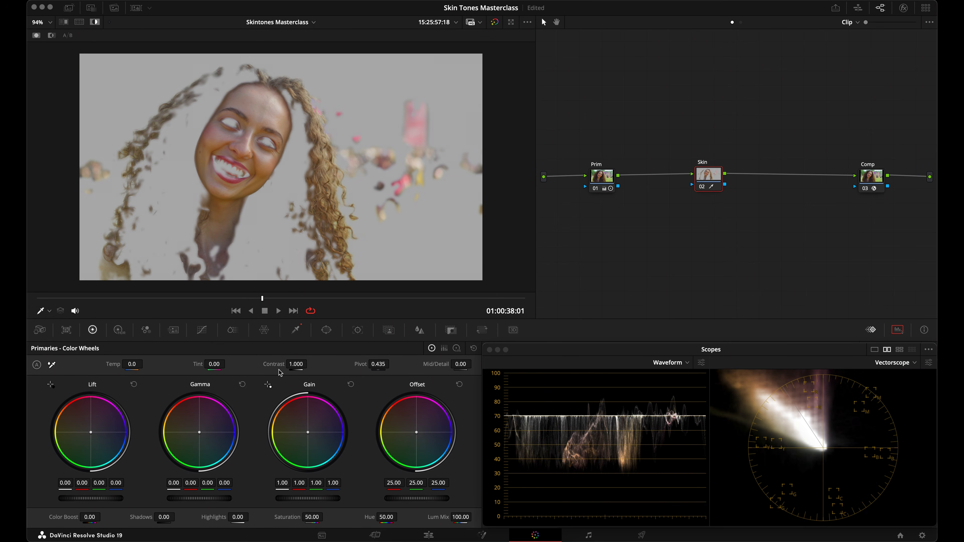
pyautogui.click(301, 338)
pyautogui.moveTo(186, 420); pyautogui.dragTo(190, 419)
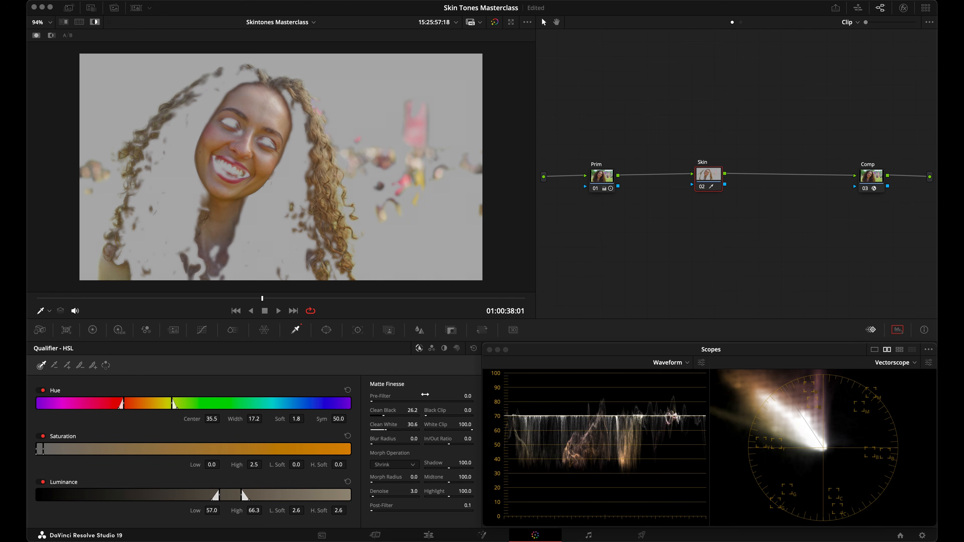
# Step: Switch the Skin node's qualifier to 3D, draw a sampling stroke across the woman's forehead and add a second one on her cheek
pyautogui.click(458, 350)
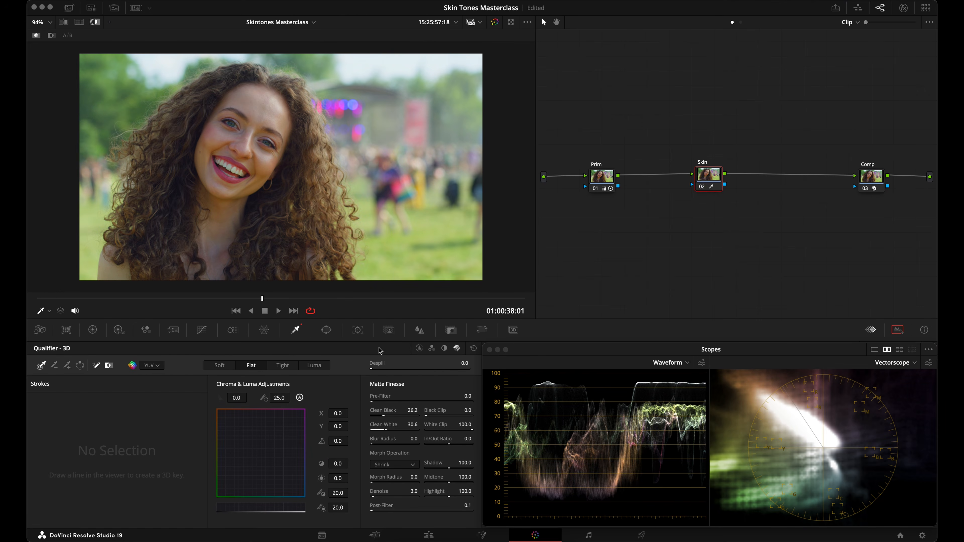
pyautogui.moveTo(282, 125)
pyautogui.mouseDown()
pyautogui.moveTo(253, 101)
pyautogui.moveTo(237, 103)
pyautogui.mouseUp()
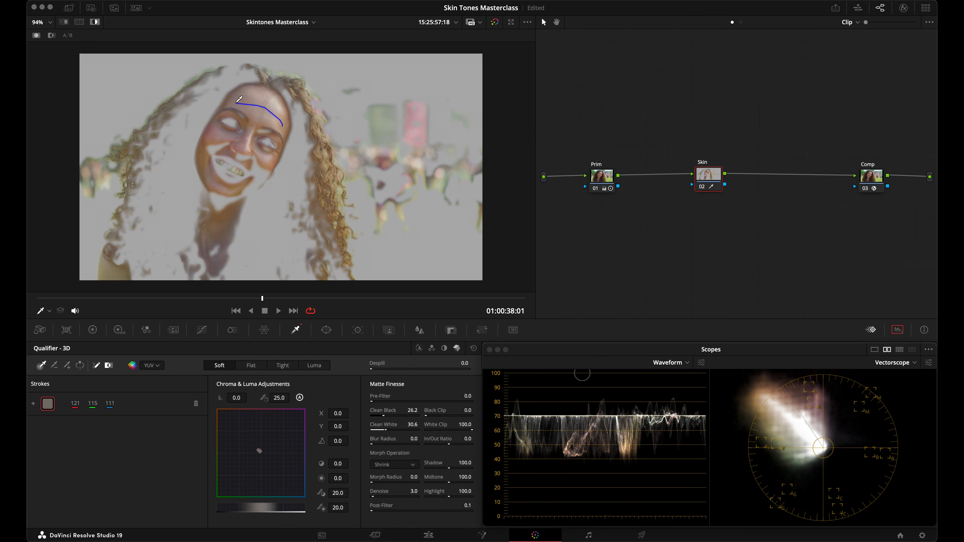
pyautogui.click(68, 366)
pyautogui.moveTo(267, 164); pyautogui.dragTo(259, 177)
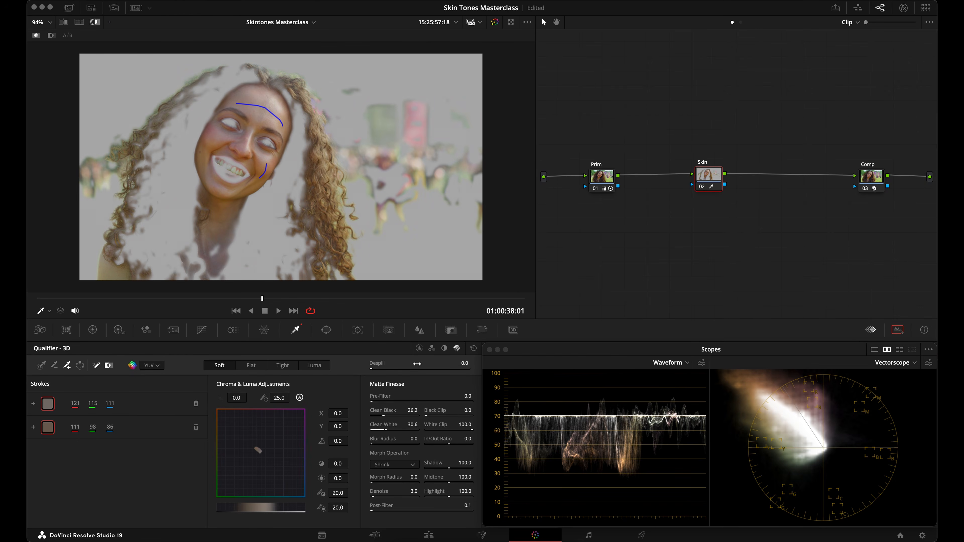
# Step: Compare the HSL key with the 3D key, and raise the 3D key's clean black to 38.9
pyautogui.click(420, 350)
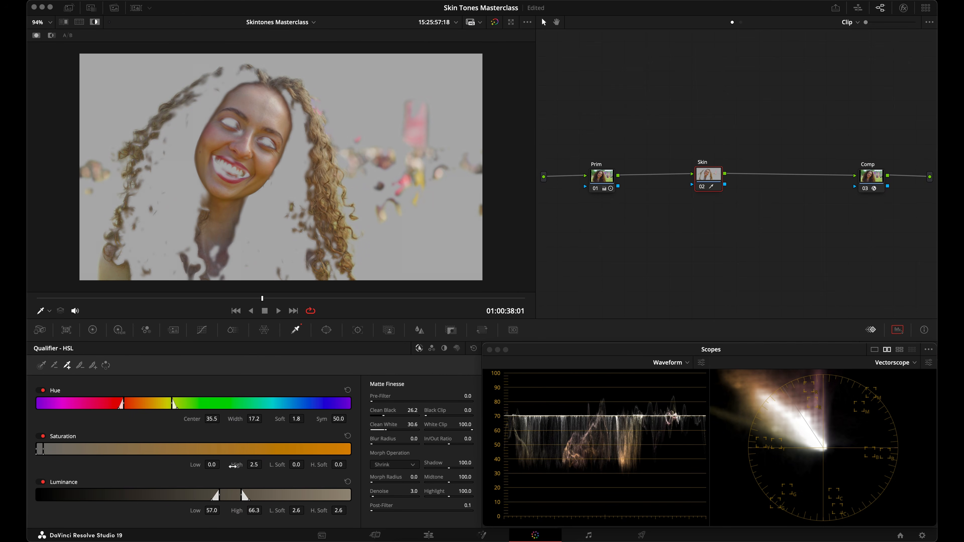
pyautogui.click(457, 348)
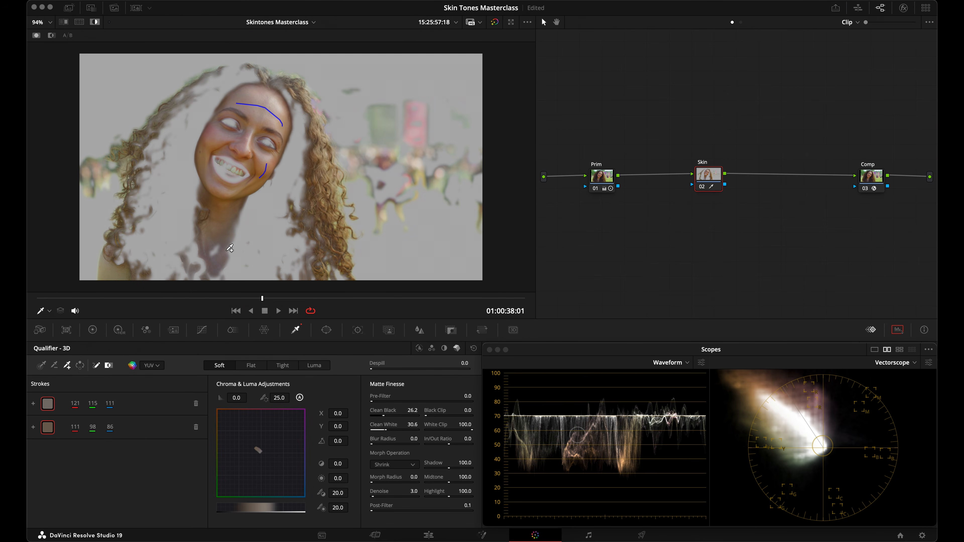
pyautogui.moveTo(373, 415); pyautogui.dragTo(430, 419)
pyautogui.click(333, 412)
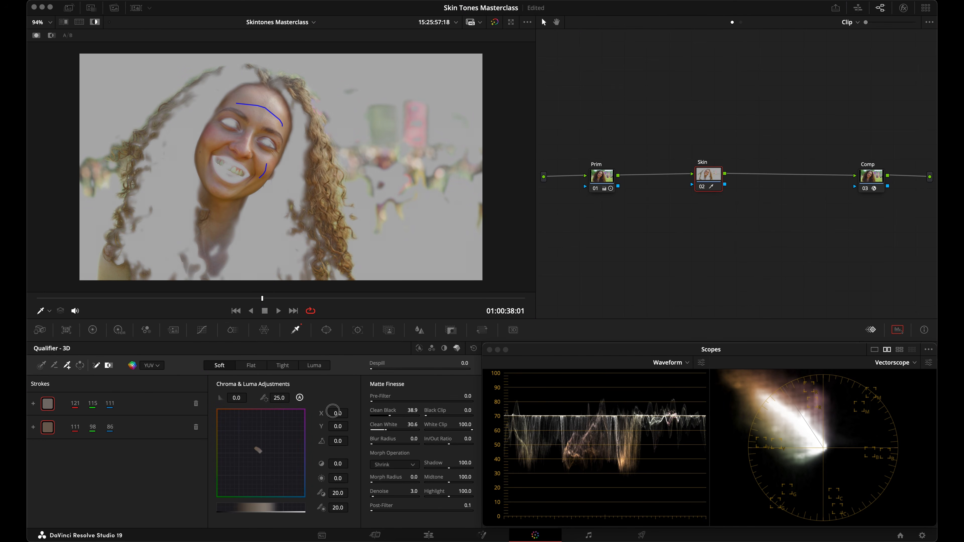
# Step: Refine the skin key's Chroma & Luma Adjustments with X 0.7, Y -0.2, and the remaining values -40.8, 20.6 and -1.9, checking the highlighted matte
pyautogui.moveTo(333, 412); pyautogui.dragTo(337, 426)
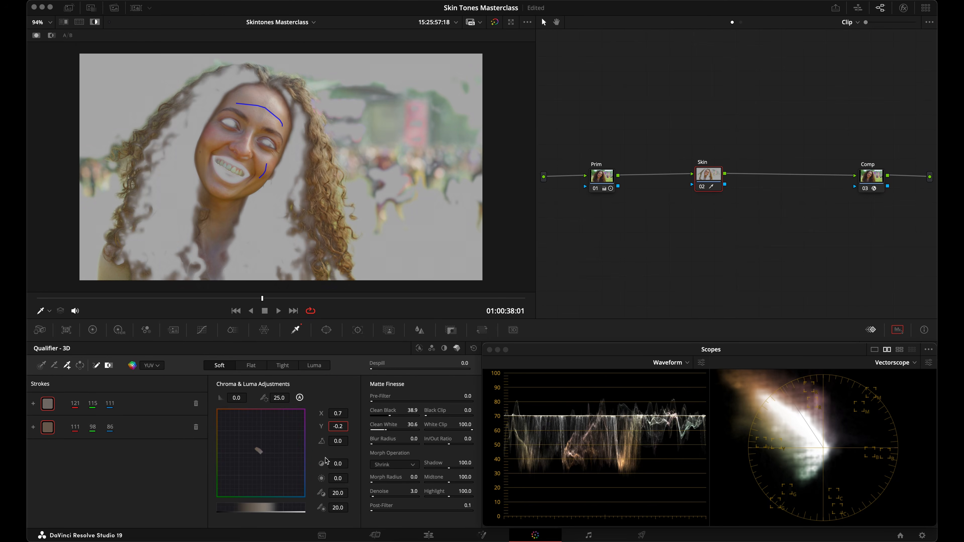
pyautogui.moveTo(336, 464); pyautogui.dragTo(292, 465)
pyautogui.moveTo(337, 492); pyautogui.dragTo(339, 493)
pyautogui.moveTo(237, 398); pyautogui.dragTo(222, 407)
pyautogui.hotkey('shift', 'h')
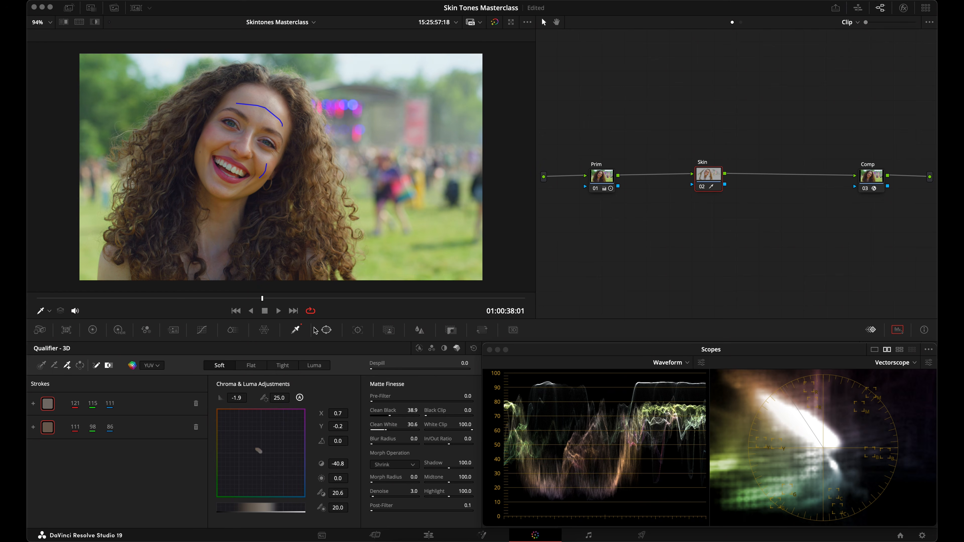
pyautogui.hotkey('shift', 'h')
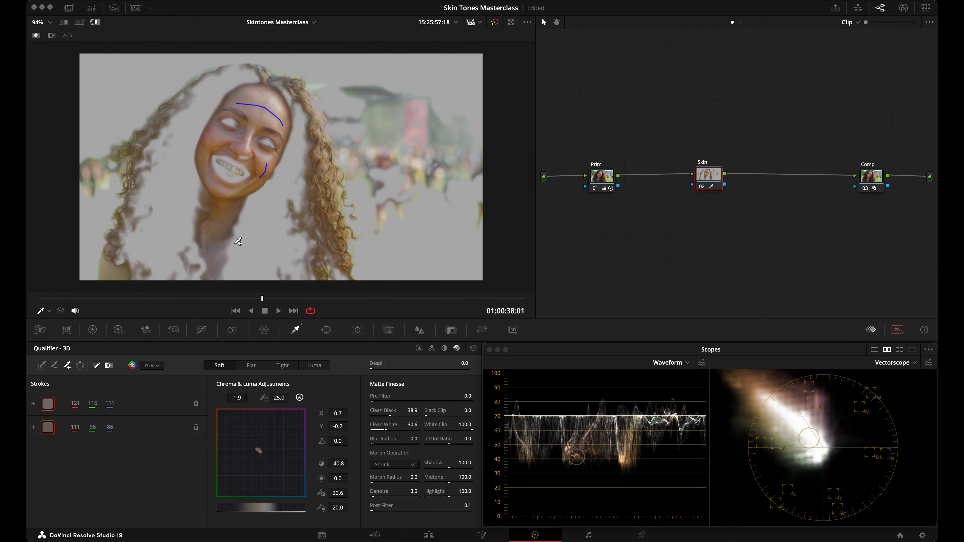
# Step: Draw a closed curve window around the woman's face and neck on the Skin node, extending below the frame
pyautogui.scroll(-2, 283, 91)
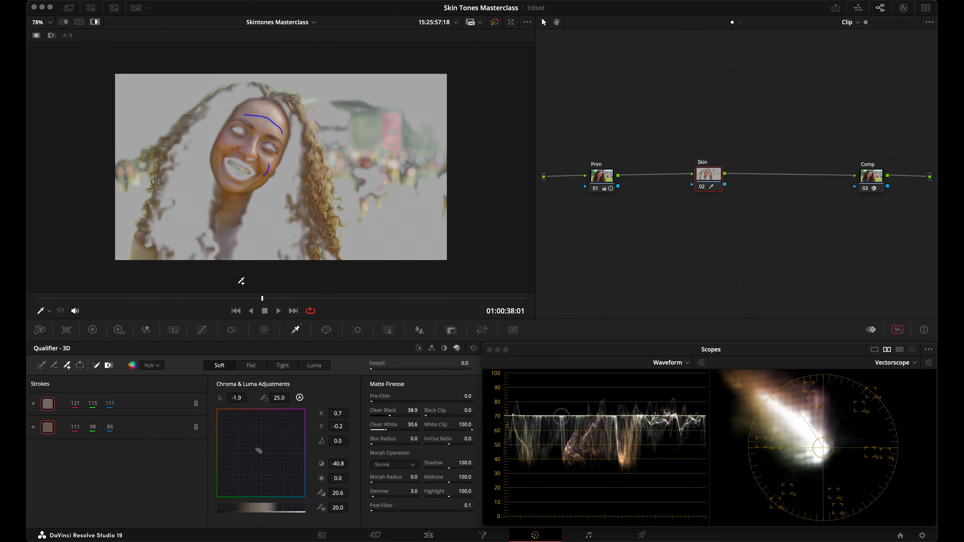
pyautogui.click(326, 330)
pyautogui.click(45, 459)
pyautogui.click(263, 93)
pyautogui.click(230, 97)
pyautogui.click(211, 137)
pyautogui.click(198, 202)
pyautogui.click(193, 249)
pyautogui.click(193, 279)
pyautogui.click(256, 278)
pyautogui.click(257, 236)
pyautogui.click(266, 204)
pyautogui.click(291, 171)
pyautogui.click(294, 140)
pyautogui.click(291, 112)
pyautogui.click(263, 93)
# Step: Set the curve window's Soft 1 to 5 and compare the isolated skin with the full image
pyautogui.click(399, 438)
pyautogui.write('5')
pyautogui.press('Return')
pyautogui.hotkey('shift', 'h')
pyautogui.hotkey('shift', 'h')
pyautogui.hotkey('shift', 'h')
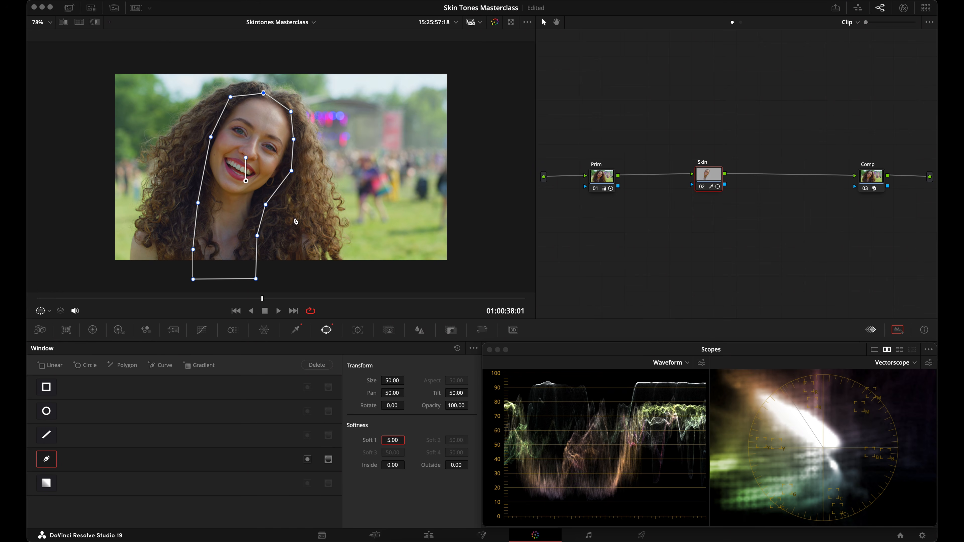
# Step: Place the Comp node beside the Skin node and choose the brown swatch (hue 21°, saturation 50%, brightness 50%) as the Color Compressor's target color
pyautogui.moveTo(869, 179); pyautogui.dragTo(776, 177)
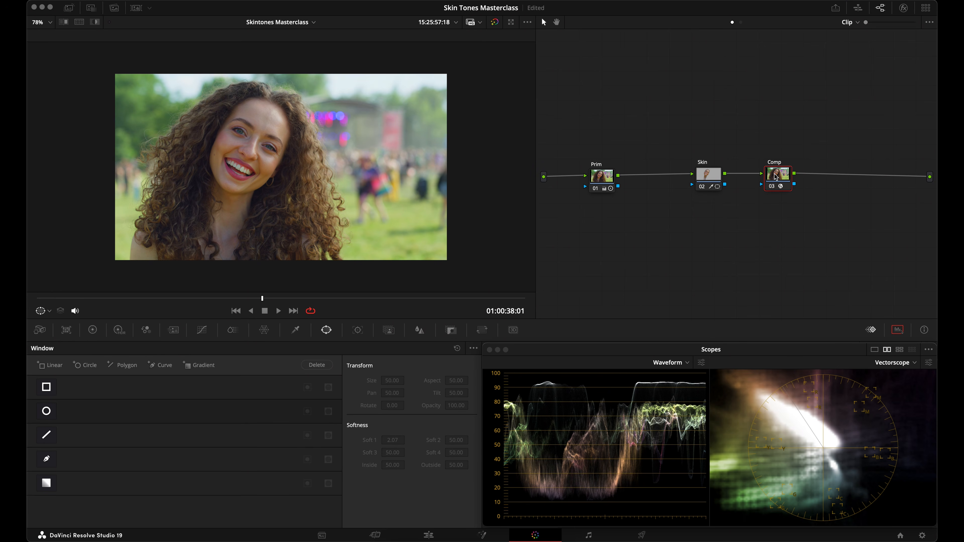
pyautogui.click(904, 7)
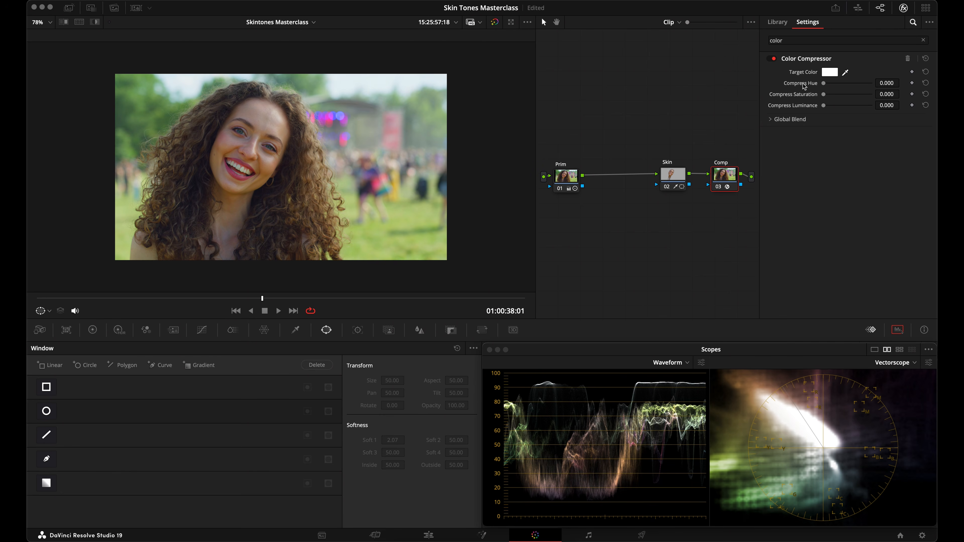
pyautogui.click(831, 72)
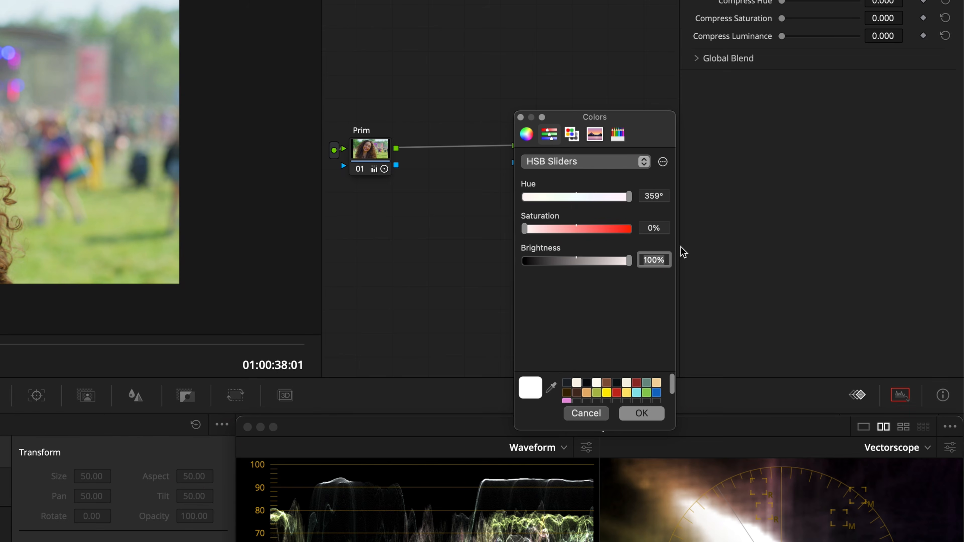
pyautogui.click(607, 382)
# Step: Try the RGB and grayscale sliders for the target color and return to the HSB sliders
pyautogui.click(575, 162)
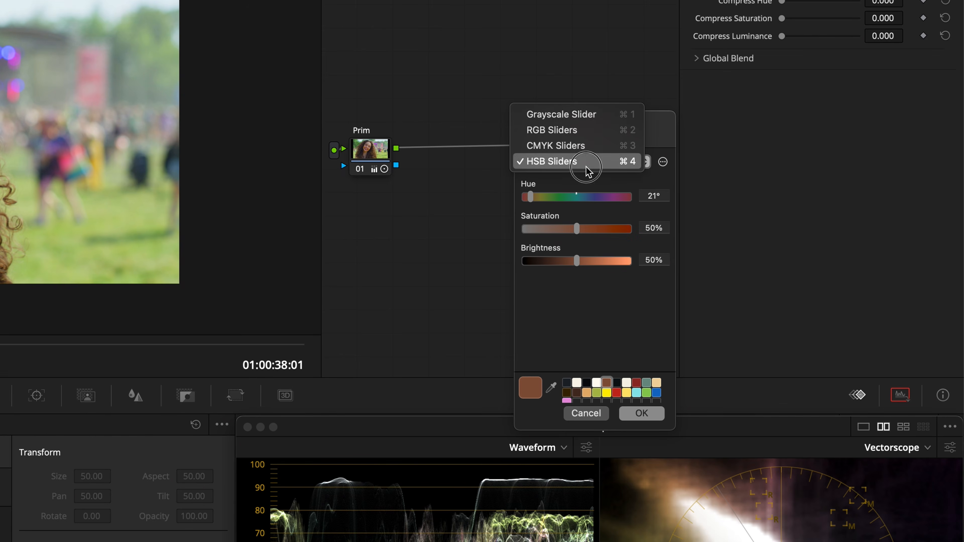
pyautogui.click(579, 133)
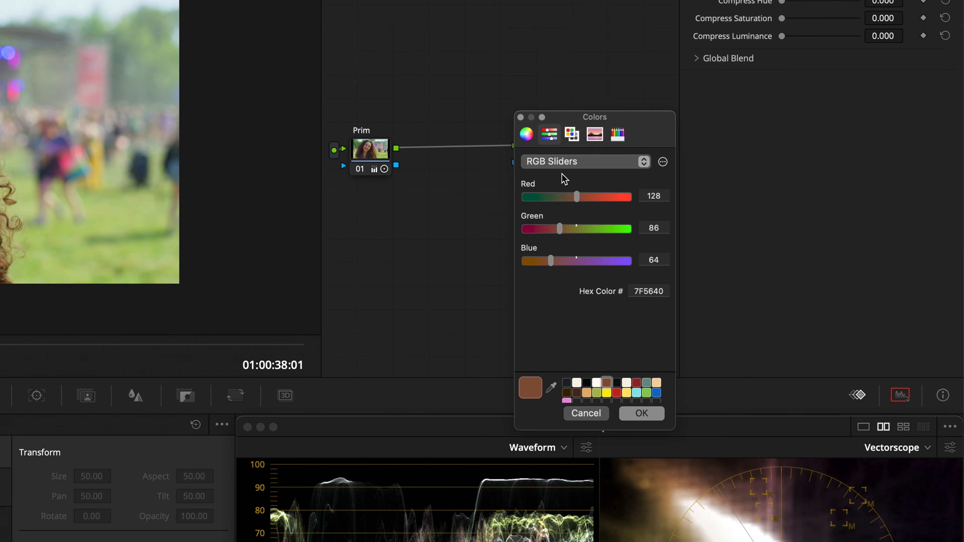
pyautogui.click(580, 163)
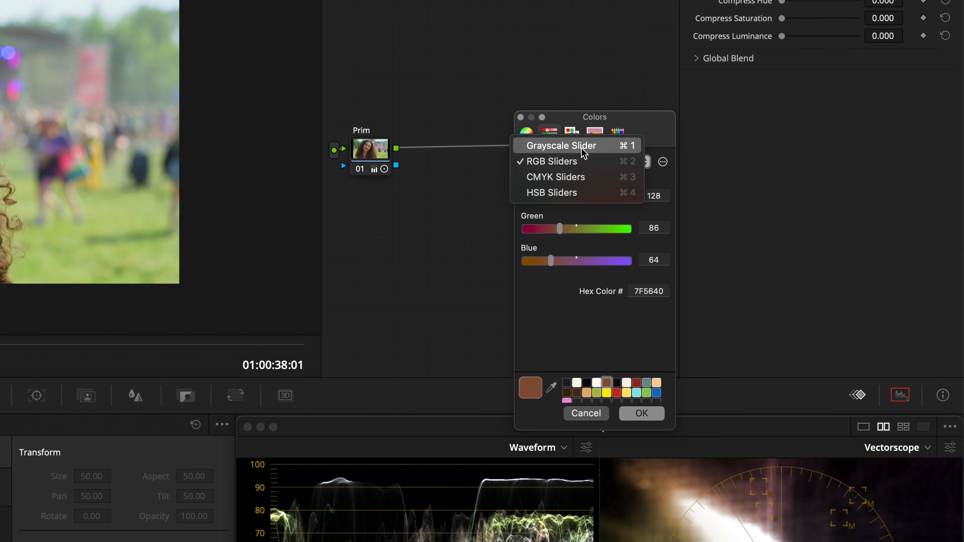
pyautogui.click(575, 150)
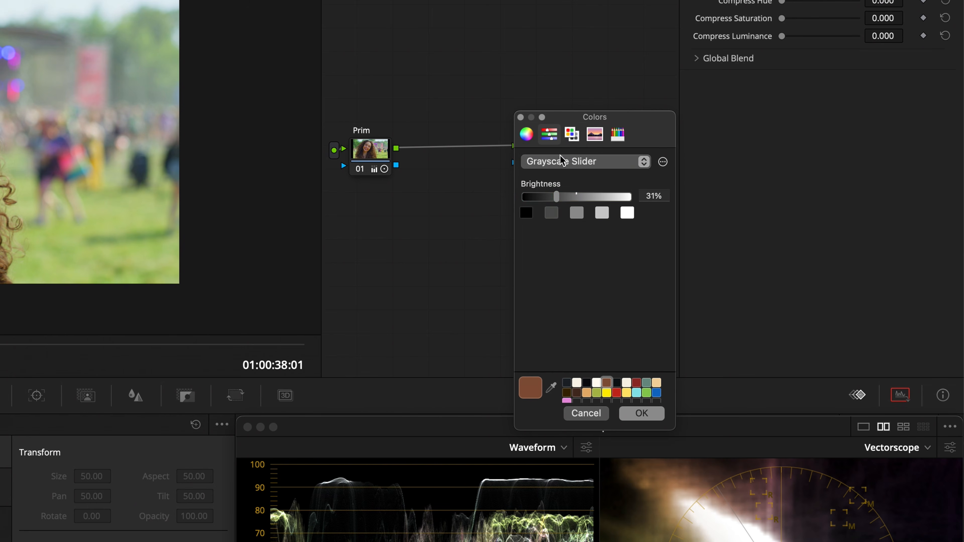
pyautogui.click(583, 162)
pyautogui.click(575, 210)
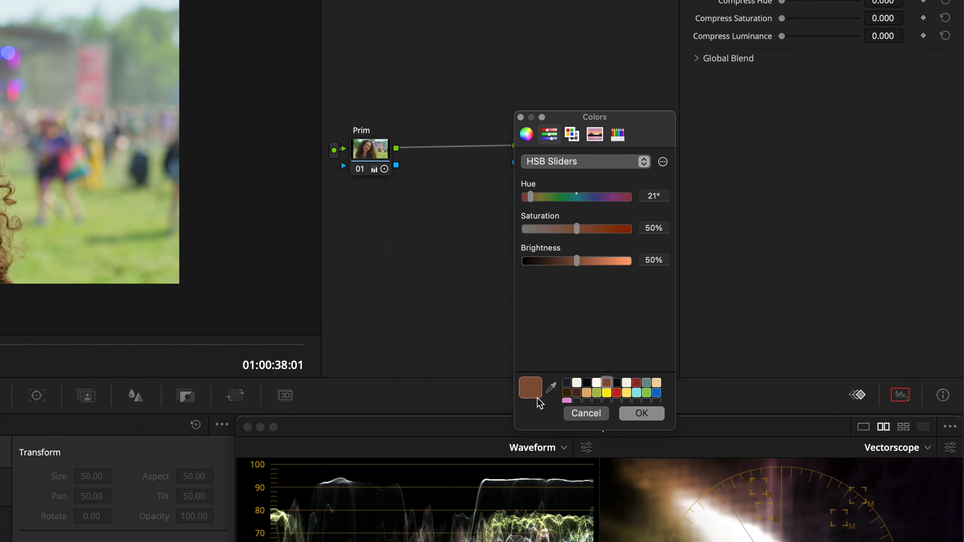
# Step: Store the brown as the first saved swatch and apply it as the target color
pyautogui.moveTo(534, 391); pyautogui.dragTo(570, 387)
pyautogui.click(566, 381)
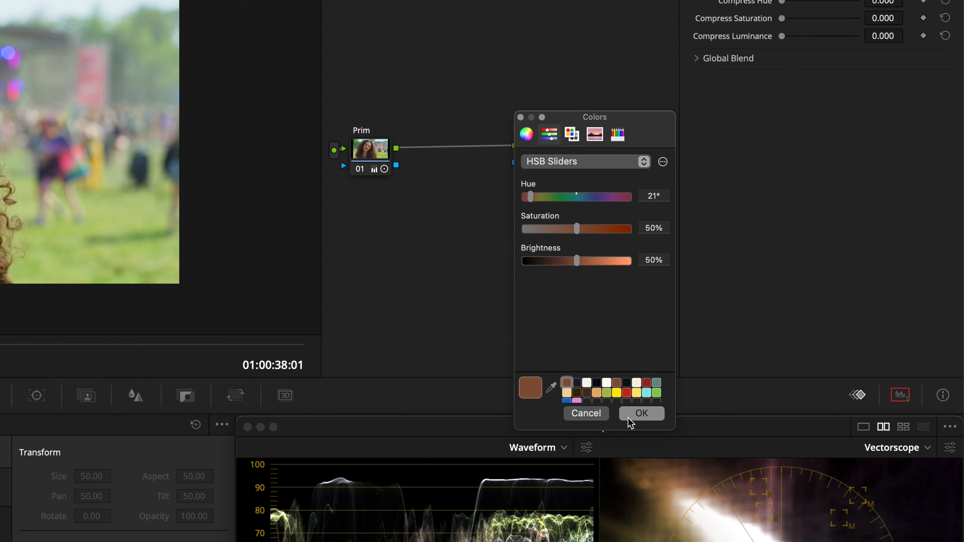
pyautogui.click(637, 418)
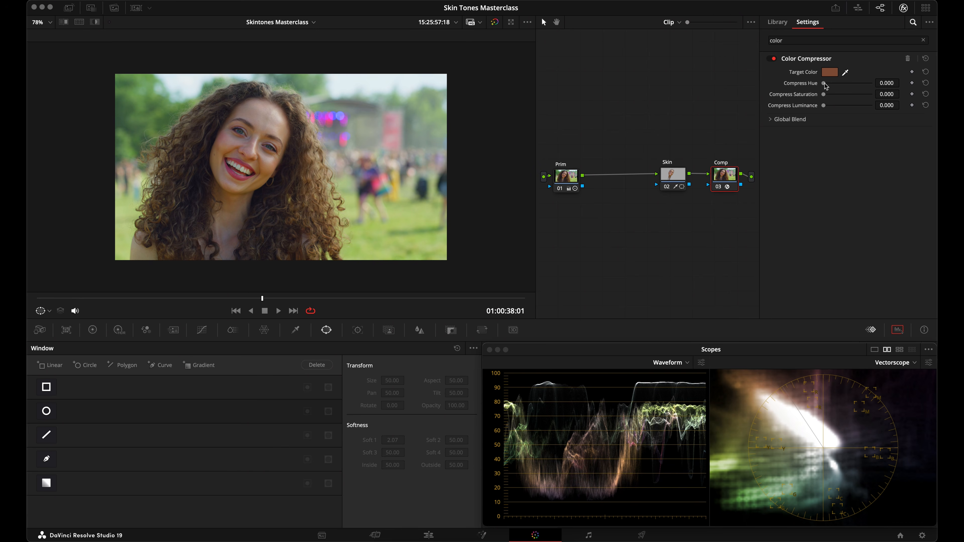
# Step: Set Compress Hue to 1.000 and fine-tune the target color's hue to 20° using the vectorscope's skin tone line
pyautogui.moveTo(825, 84); pyautogui.dragTo(894, 83)
pyautogui.scroll(-2, 313, 128)
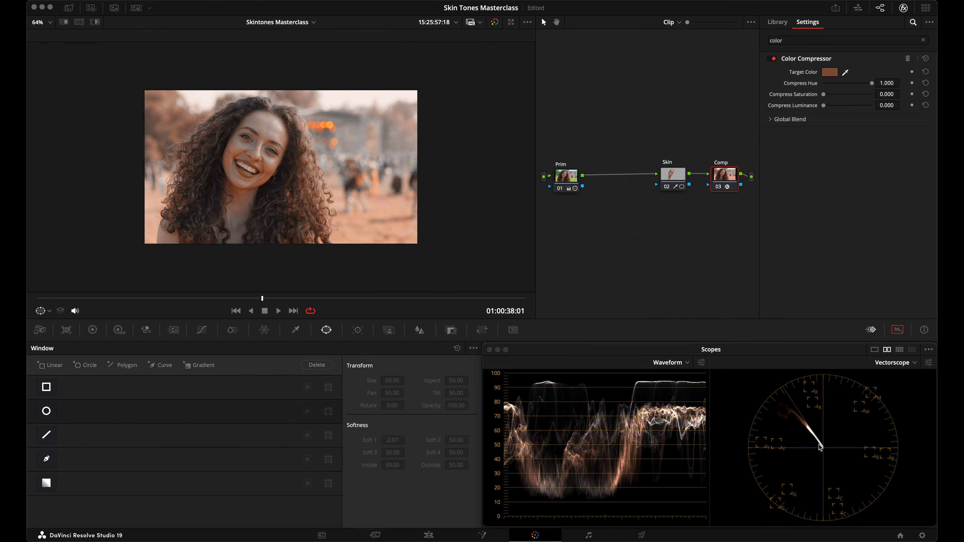
pyautogui.click(829, 72)
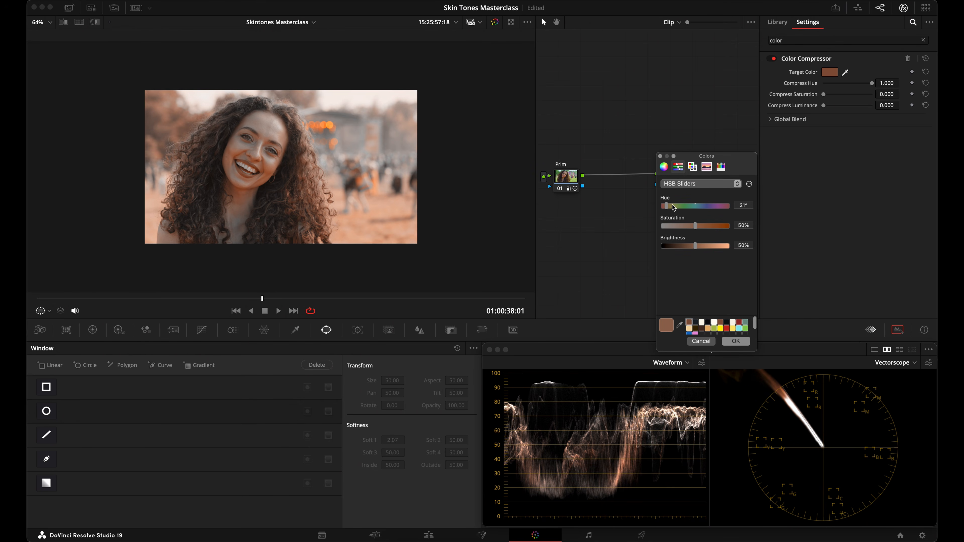
pyautogui.moveTo(669, 212)
pyautogui.mouseDown()
pyautogui.moveTo(699, 207)
pyautogui.moveTo(669, 209)
pyautogui.mouseUp()
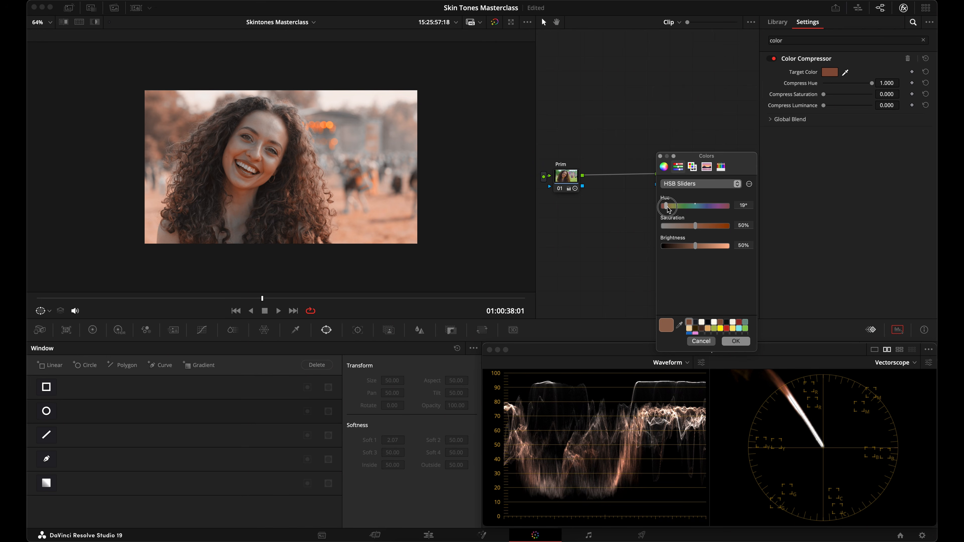
pyautogui.moveTo(668, 209); pyautogui.dragTo(669, 209)
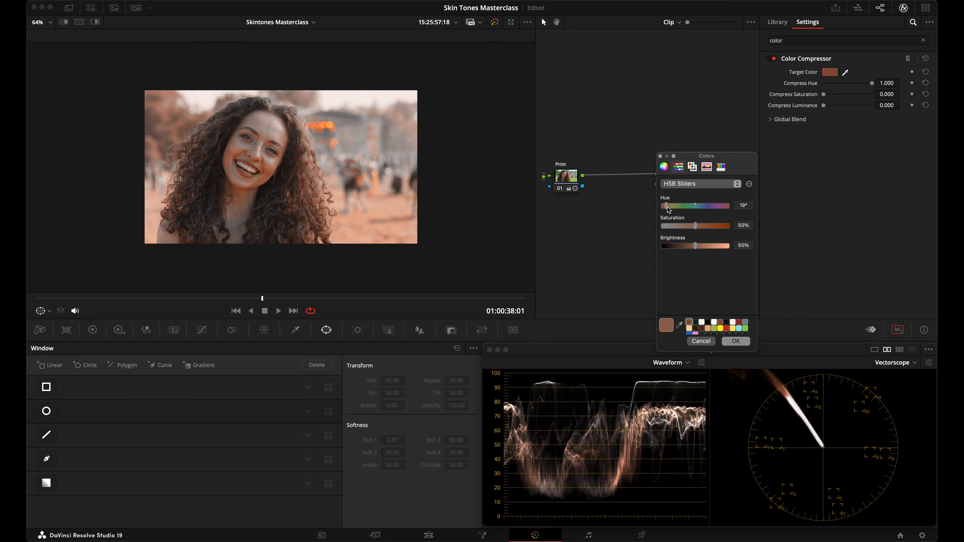
pyautogui.moveTo(667, 207); pyautogui.dragTo(667, 208)
pyautogui.moveTo(668, 210); pyautogui.dragTo(668, 210)
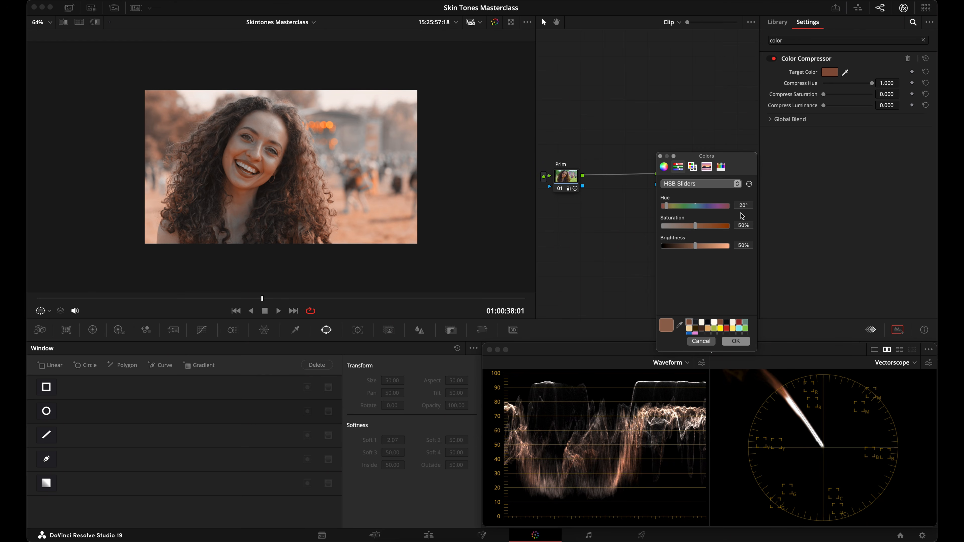
pyautogui.click(736, 341)
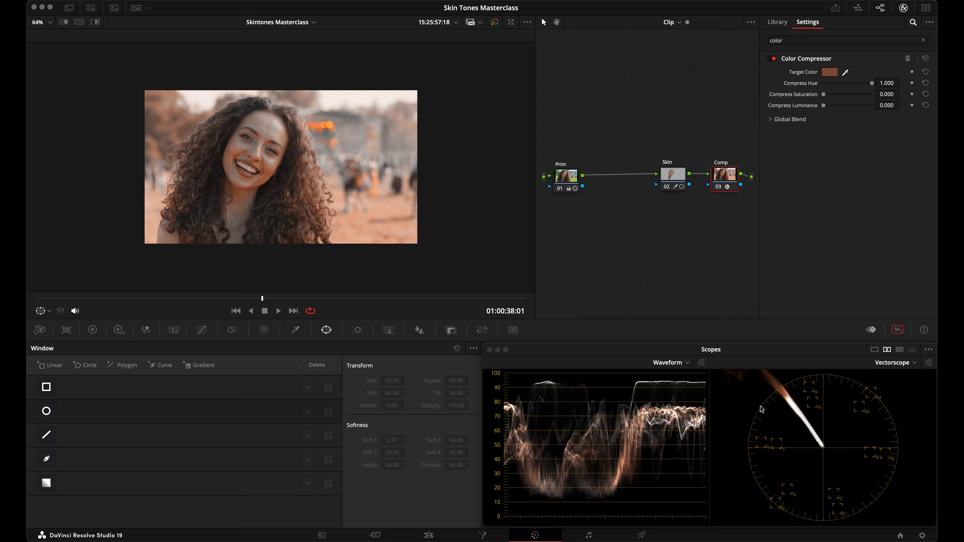
# Step: Reset Compress Hue to 0 and link the Skin node's key output to the Comp node's key input, spacing the nodes apart
pyautogui.moveTo(872, 83); pyautogui.dragTo(826, 84)
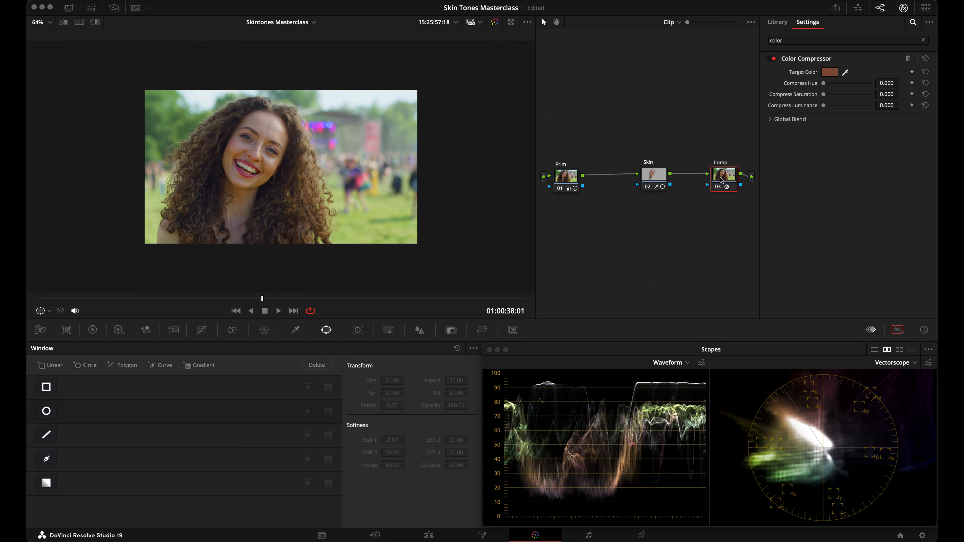
pyautogui.moveTo(720, 181); pyautogui.dragTo(709, 180)
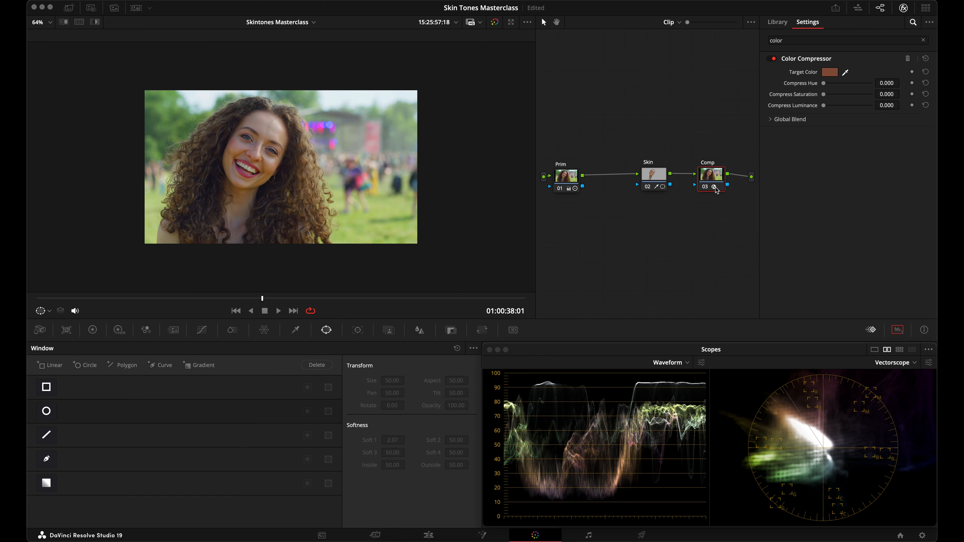
pyautogui.moveTo(666, 184); pyautogui.dragTo(655, 184)
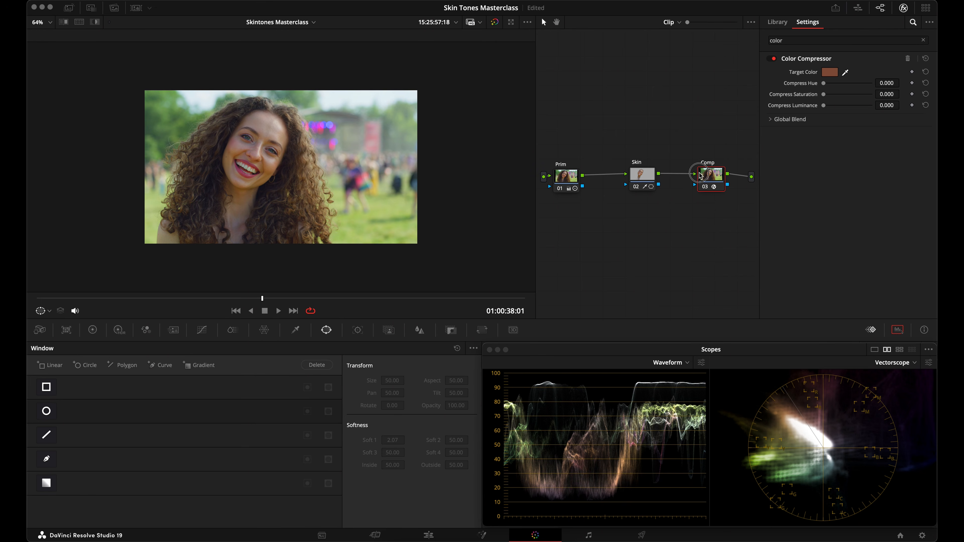
pyautogui.moveTo(701, 176); pyautogui.dragTo(690, 175)
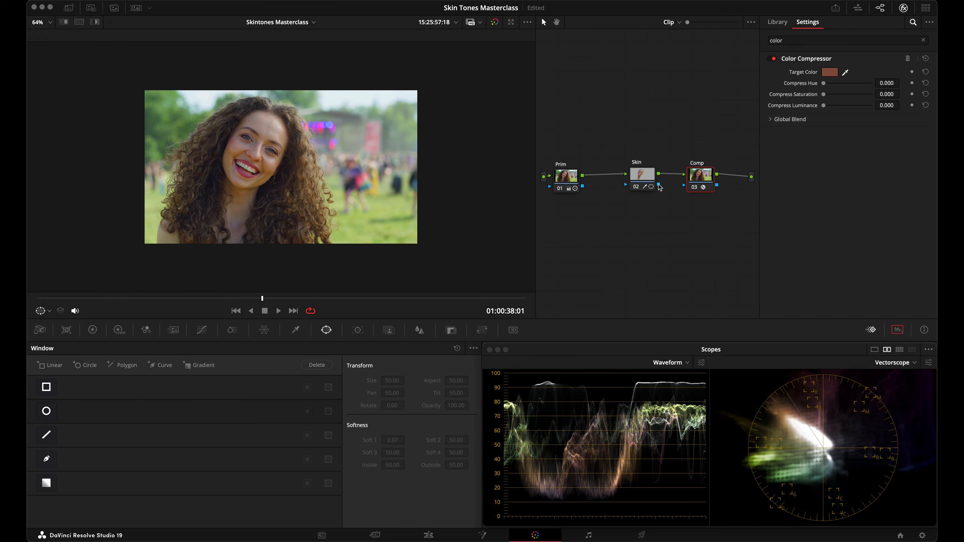
pyautogui.moveTo(659, 185); pyautogui.dragTo(687, 187)
# Step: Raise the Comp node's Compress Hue to 1.000 with the skin matte limiting the effect
pyautogui.click(642, 175)
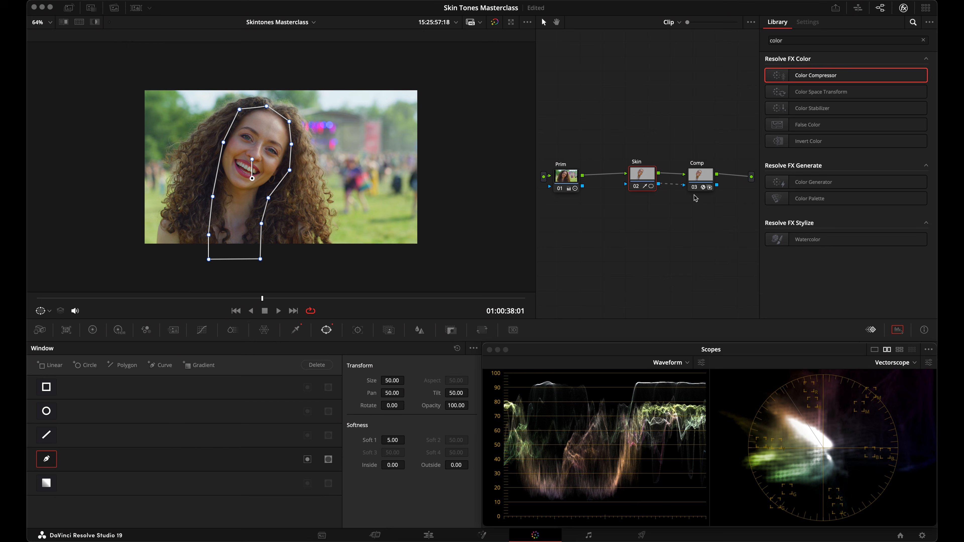
pyautogui.click(695, 176)
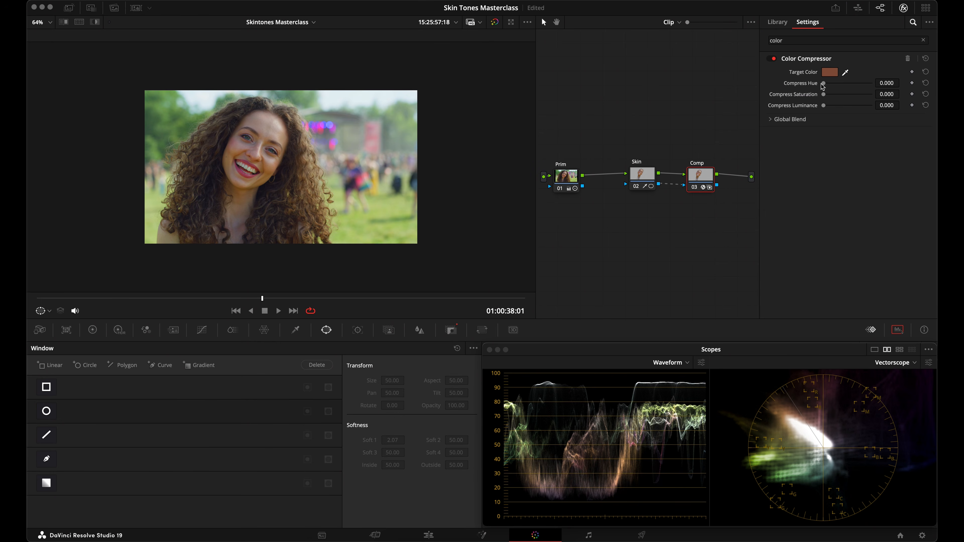
pyautogui.moveTo(824, 86); pyautogui.dragTo(881, 79)
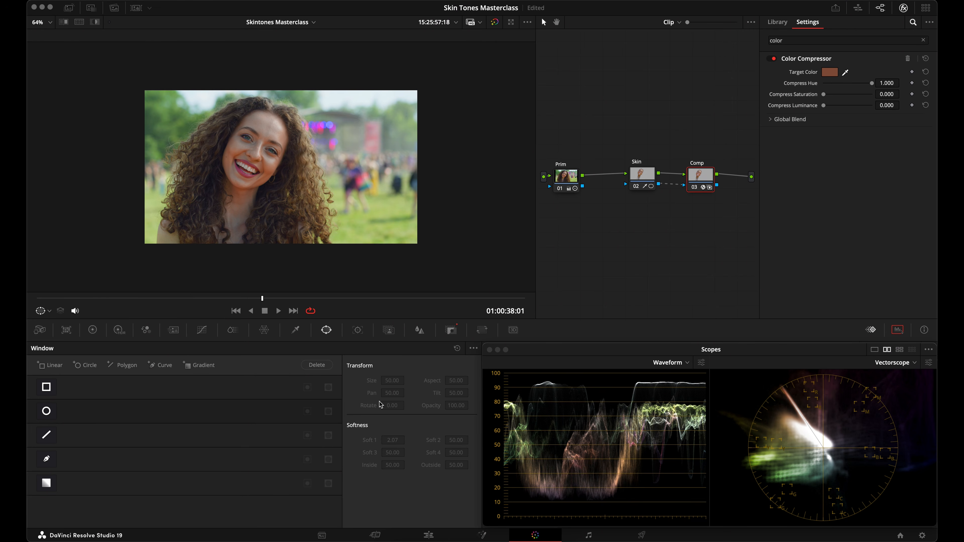
# Step: Fit the image to the viewer, go to a later frame and compare the skin with the Comp node disabled and enabled
pyautogui.hotkey('shift', 'z')
pyautogui.moveTo(299, 298); pyautogui.dragTo(386, 298)
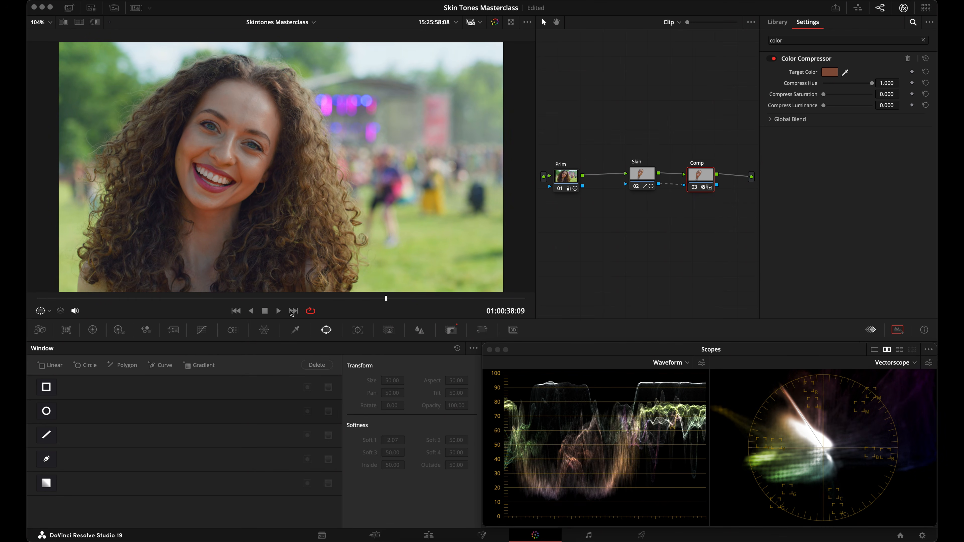
pyautogui.click(293, 311)
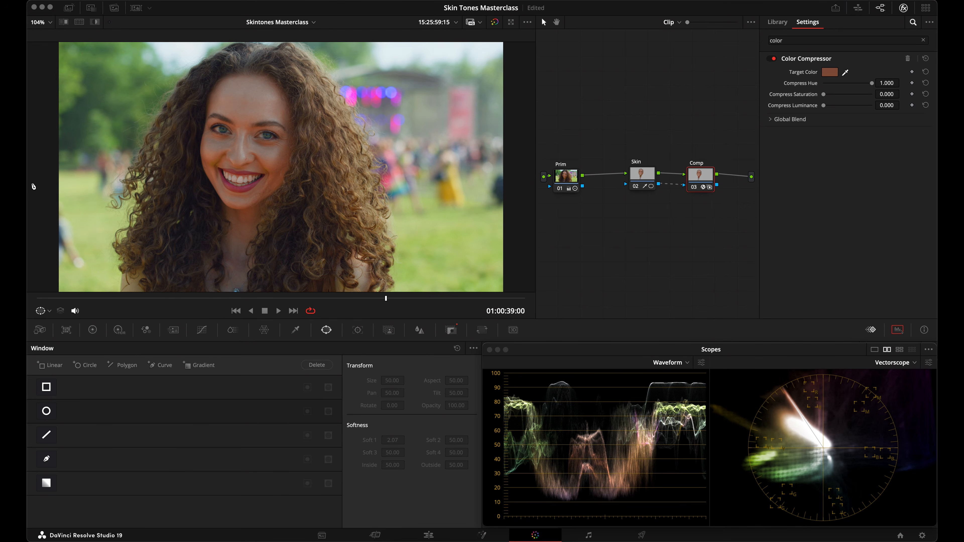
pyautogui.hotkey('ctrl', 'd')
pyautogui.hotkey('ctrl', 'd')
pyautogui.hotkey('ctrl', 'd')
pyautogui.hotkey('ctrl', 'd')
pyautogui.hotkey('ctrl', 'd')
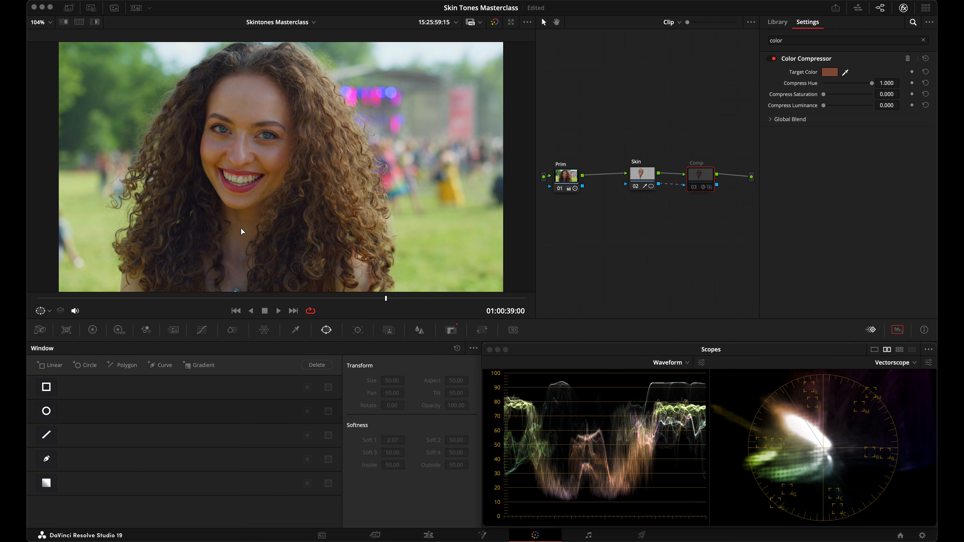
pyautogui.hotkey('ctrl', 'd')
pyautogui.hotkey('ctrl', 'd')
pyautogui.hotkey('ctrl', 'd')
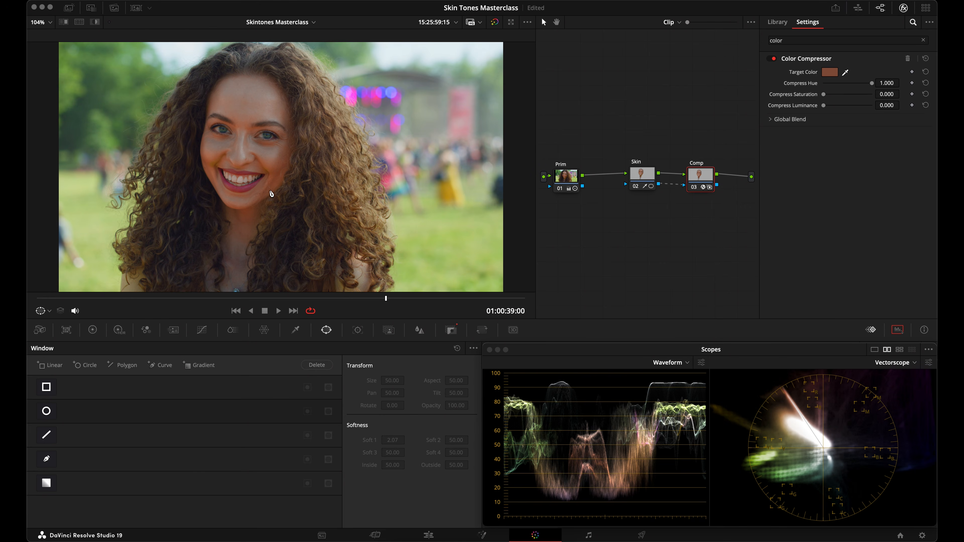
# Step: Try Compress Hue at 0.569, reset it to 0, and examine the highlighted skin matte on an earlier frame
pyautogui.moveTo(872, 84)
pyautogui.mouseDown()
pyautogui.moveTo(844, 89)
pyautogui.moveTo(853, 91)
pyautogui.mouseUp()
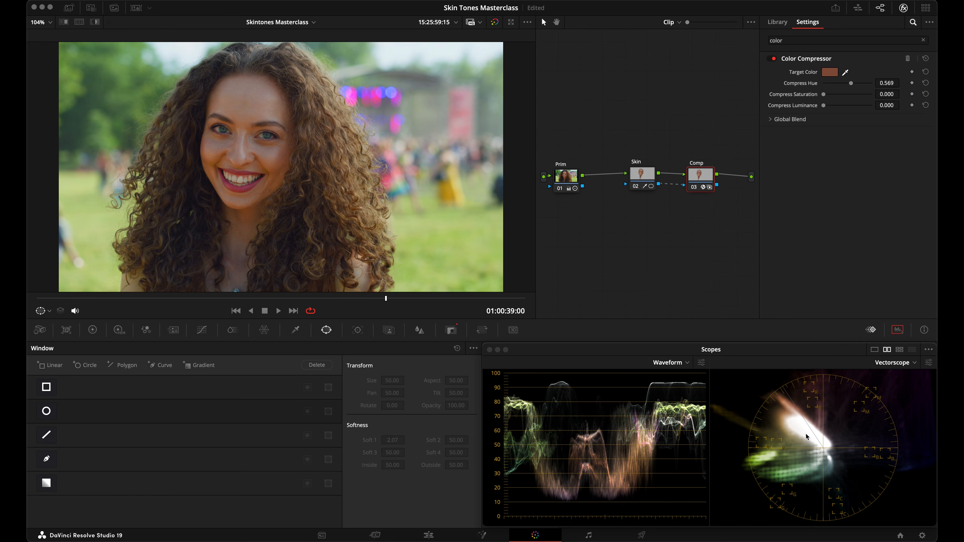
pyautogui.hotkey('shift', 'h')
pyautogui.doubleClick(850, 84)
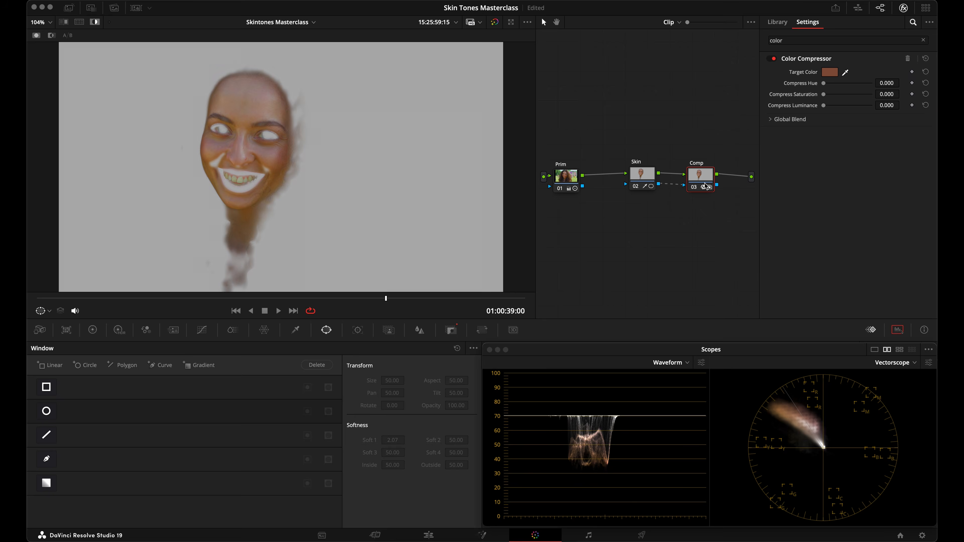
pyautogui.moveTo(237, 299); pyautogui.dragTo(188, 300)
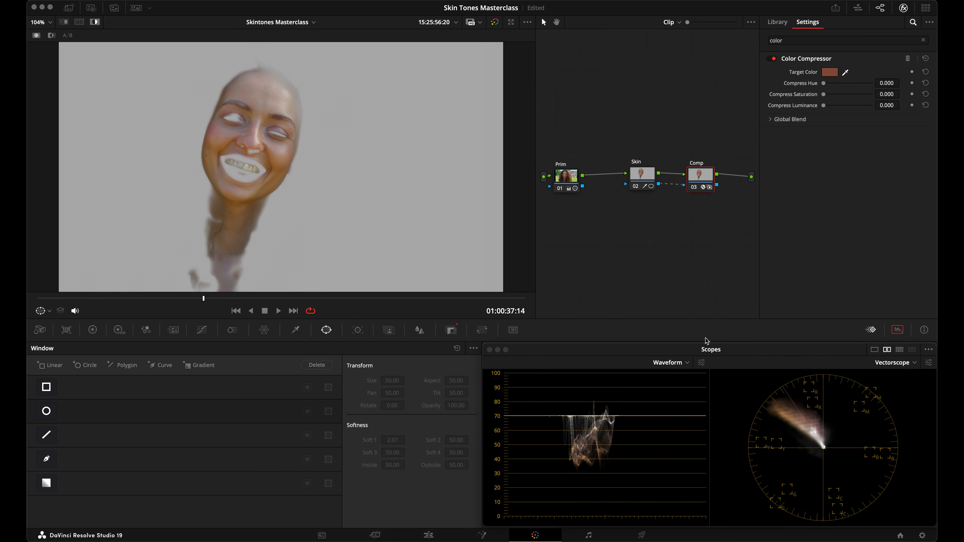
# Step: Set the Comp node's Compress Hue to 0.514, turn off the matte highlight and compare the node disabled and enabled
pyautogui.moveTo(823, 83)
pyautogui.mouseDown()
pyautogui.moveTo(888, 83)
pyautogui.moveTo(850, 89)
pyautogui.mouseUp()
pyautogui.hotkey('shift', 'h')
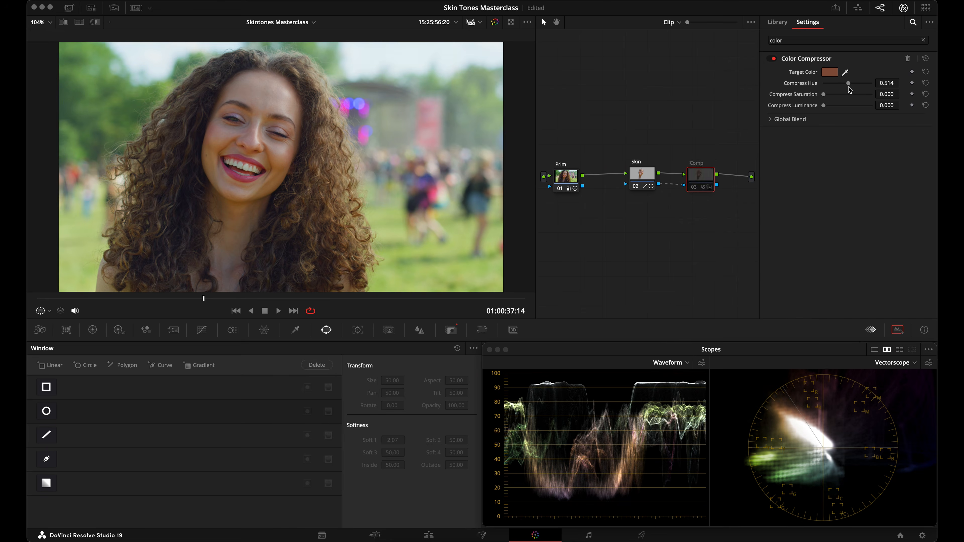
pyautogui.hotkey('ctrl', 'd')
pyautogui.hotkey('ctrl', 'd')
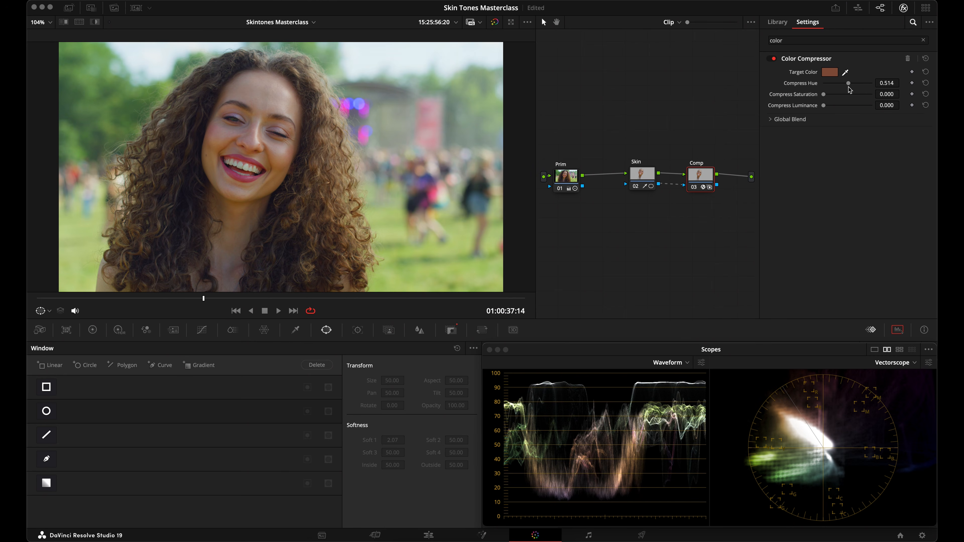
pyautogui.hotkey('ctrl', 'd')
pyautogui.hotkey('ctrl', 'd')
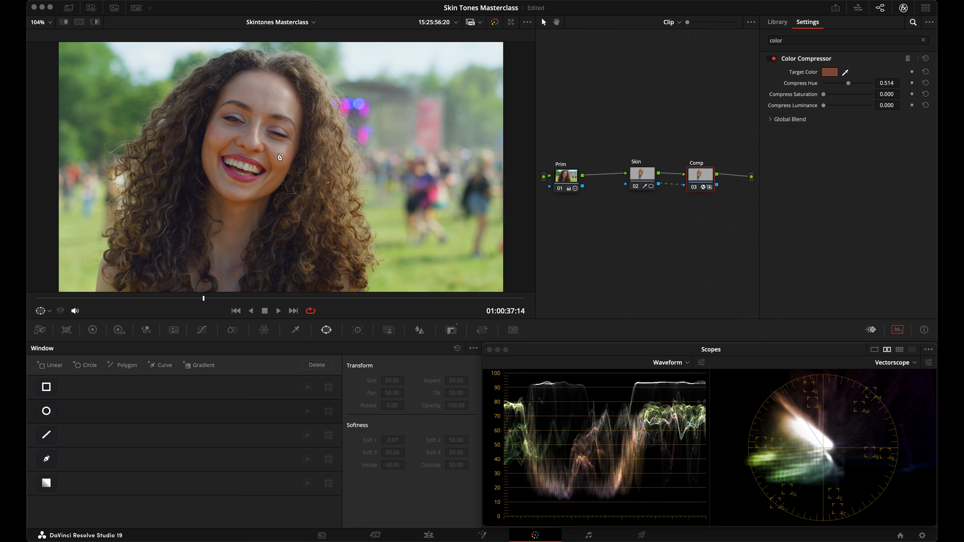
# Step: On a later frame, lower the high-saturation end of the Comp node's Sat Vs Sat curve to an output of 0.00 and compare
pyautogui.moveTo(224, 298); pyautogui.dragTo(267, 298)
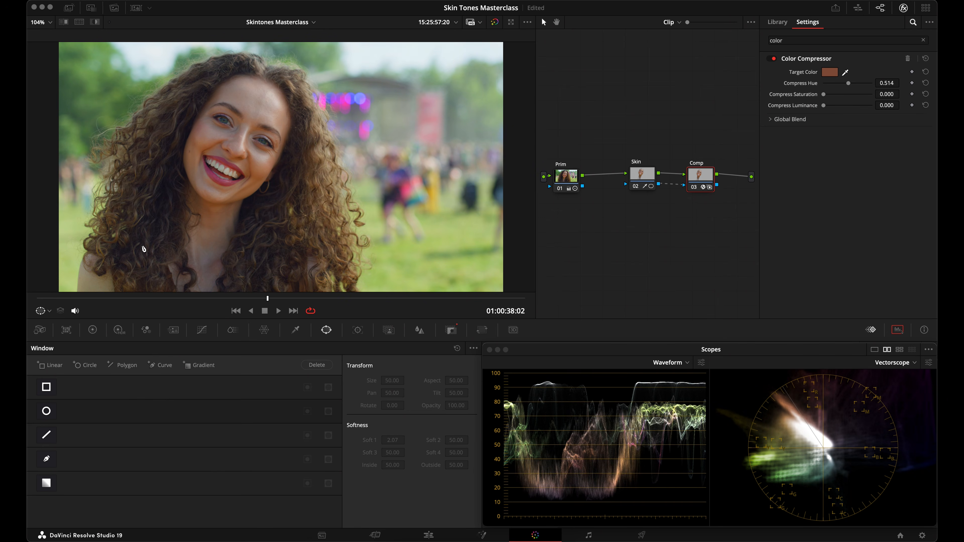
pyautogui.click(202, 330)
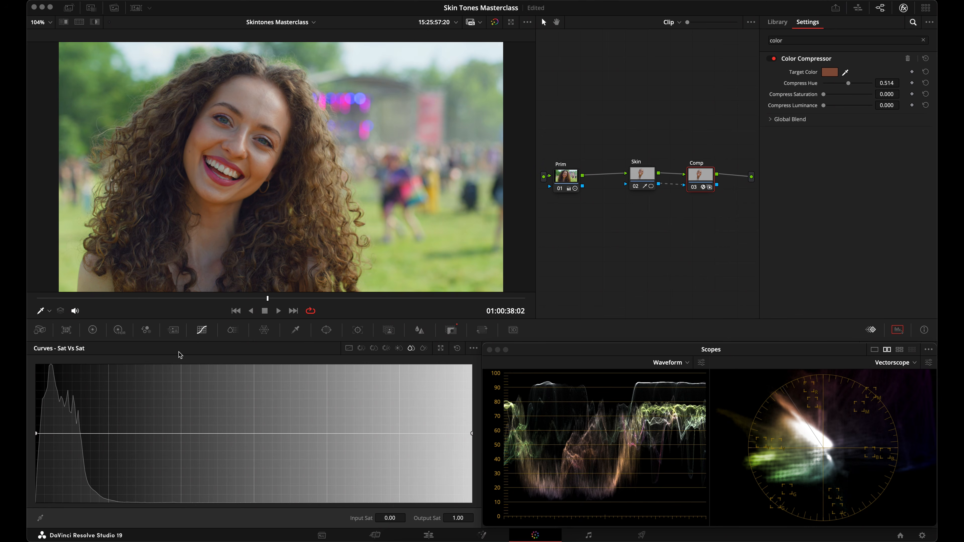
pyautogui.moveTo(472, 435); pyautogui.dragTo(491, 538)
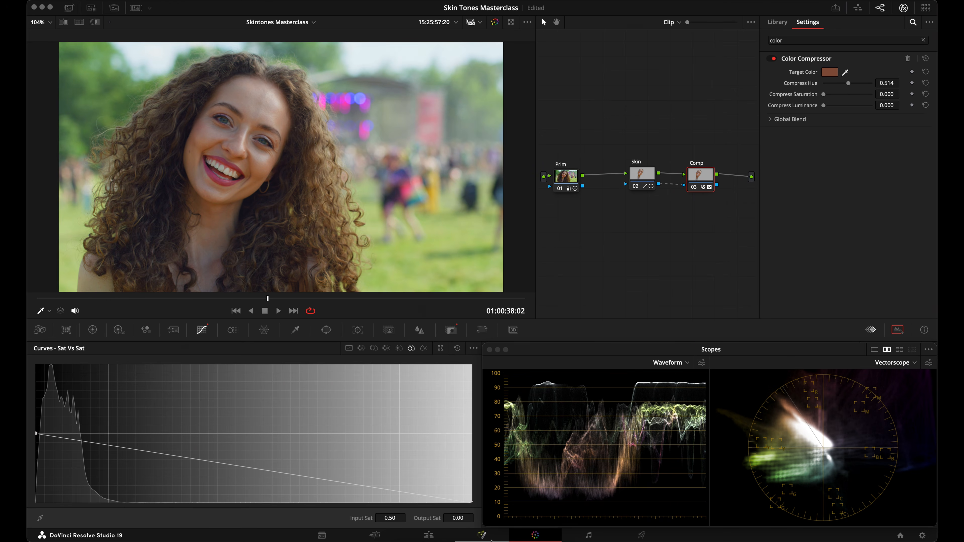
pyautogui.press('super+d')
pyautogui.press('super+d')
pyautogui.press('super+d')
pyautogui.press('super+d')
# Step: Compare the skin with the Comp node disabled and enabled on a later frame, and play through the clip
pyautogui.moveTo(272, 303); pyautogui.dragTo(393, 310)
pyautogui.press('super+d')
pyautogui.press('super+d')
pyautogui.press('super+d')
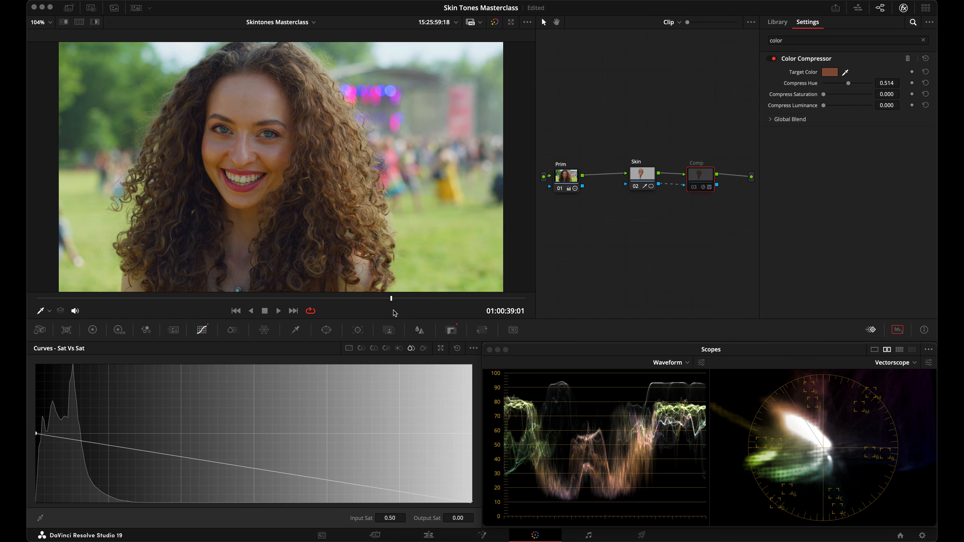
pyautogui.press('super+d')
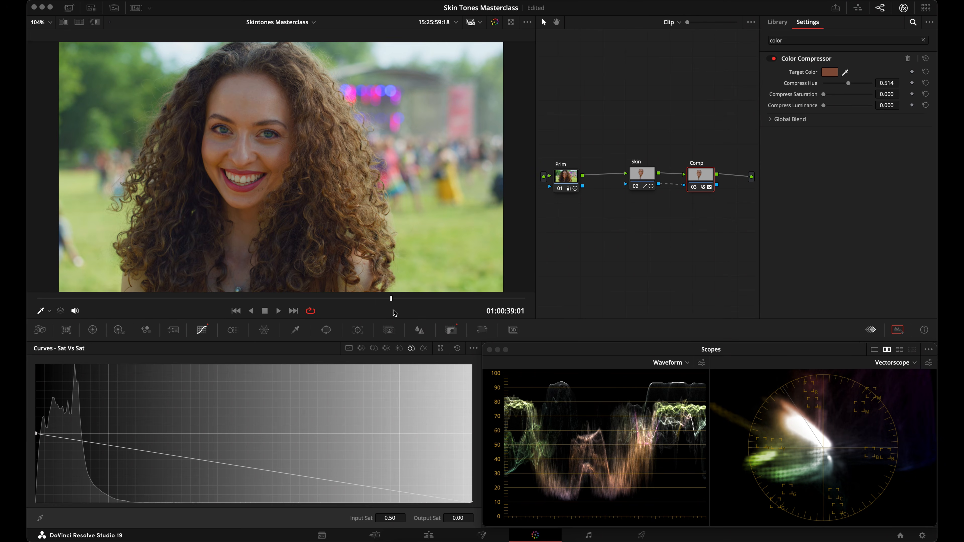
pyautogui.click(471, 294)
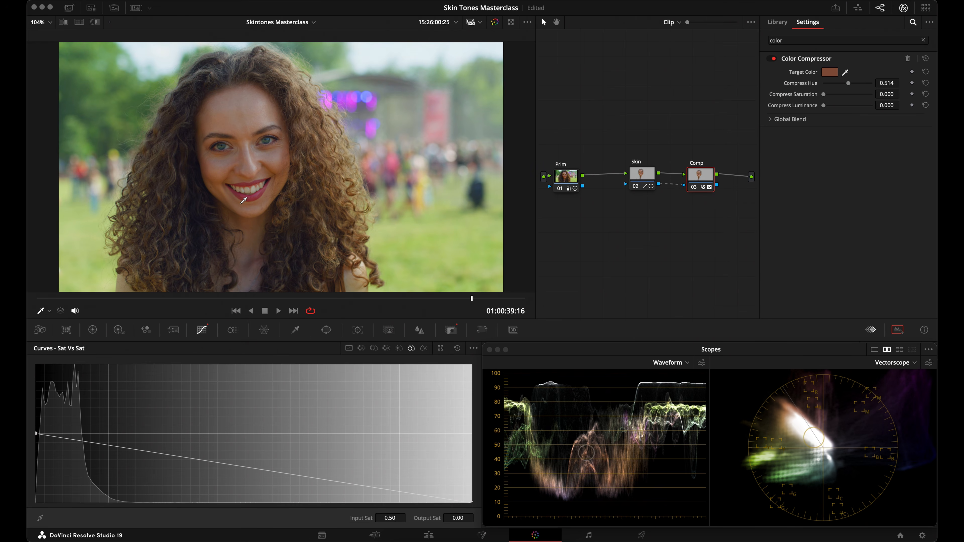
pyautogui.press('space')
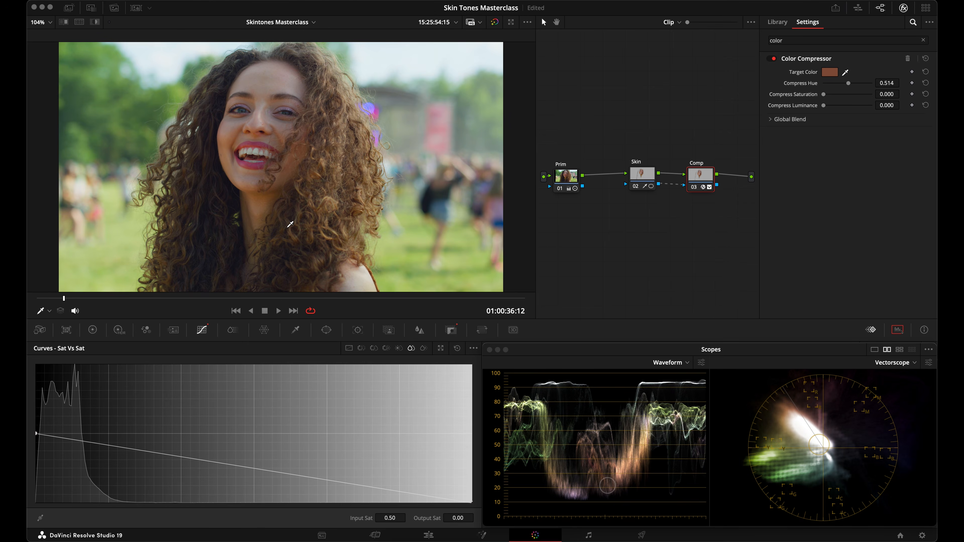
pyautogui.click(236, 299)
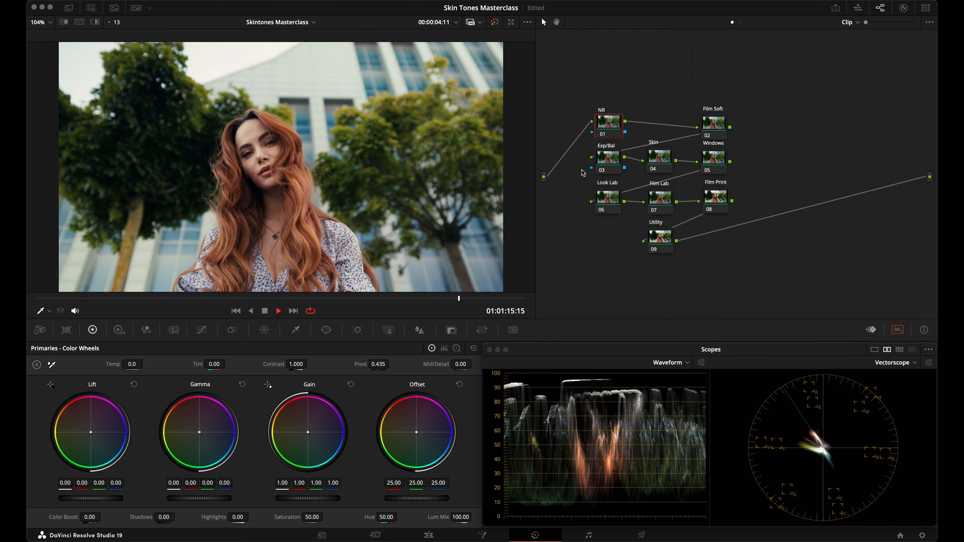
# Step: Stop playback of the red-haired woman's clip on a clear view of her face and compare the image with the grade bypassed and active
pyautogui.press('space')
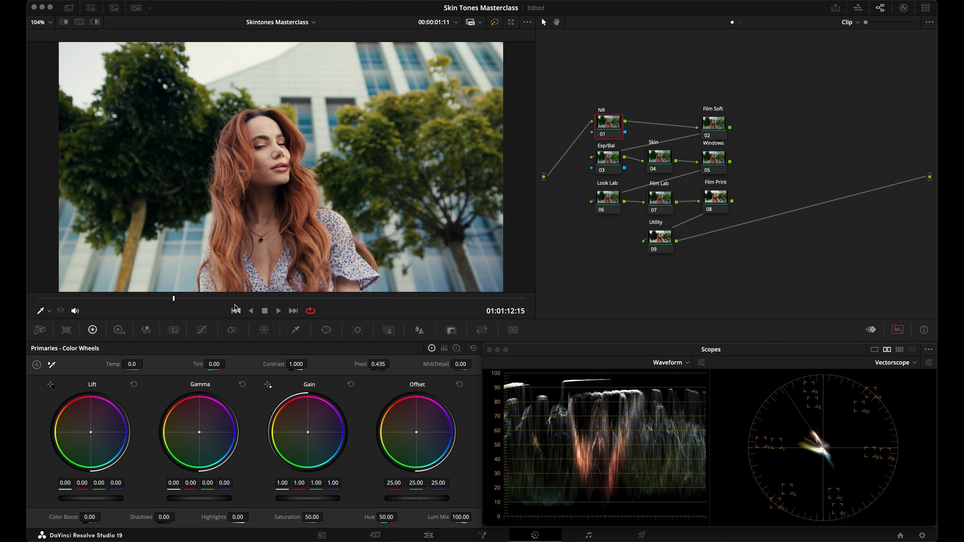
pyautogui.click(310, 298)
pyautogui.hotkey('shift', 'd')
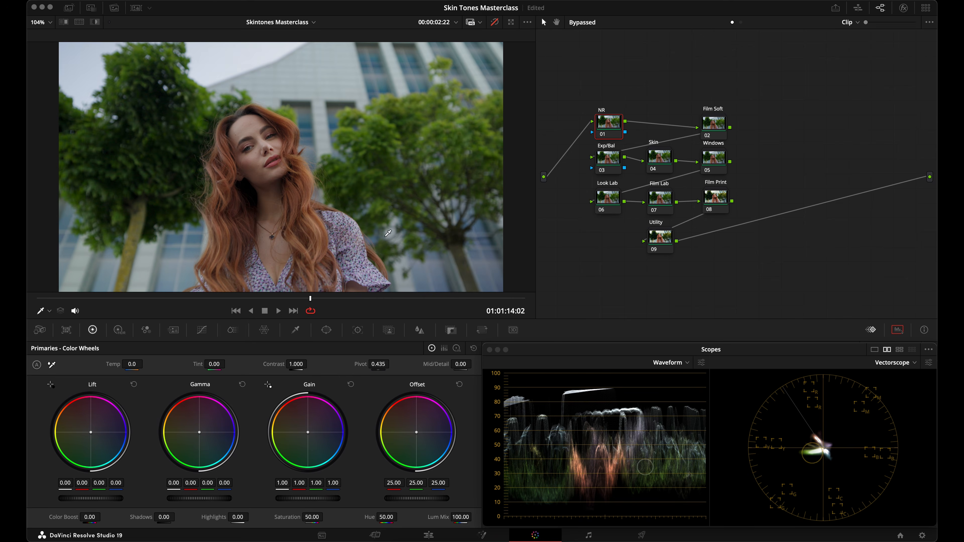
pyautogui.hotkey('shift', 'd')
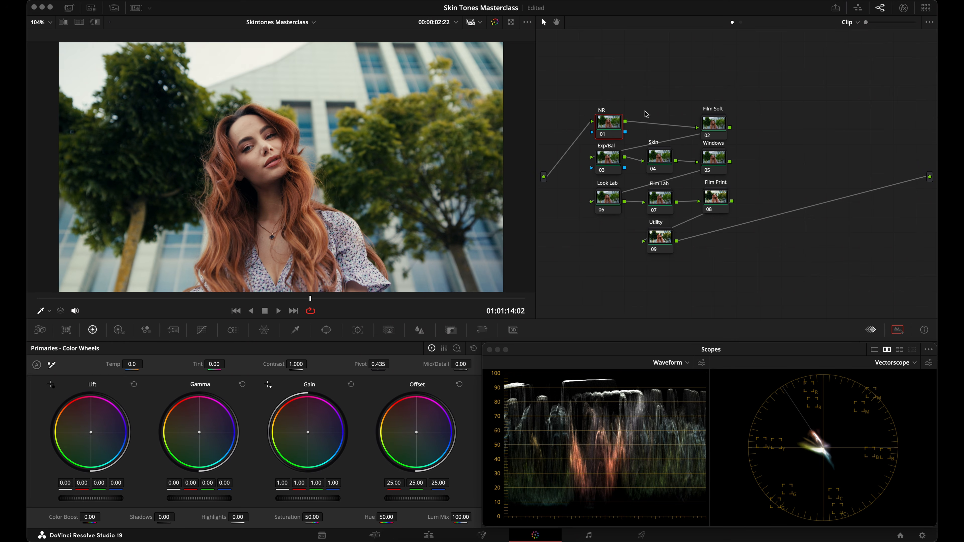
# Step: In the Exp/Bal node's HDR wheels, set the Global saturation to 1.05 and the tint to -4.36
pyautogui.click(617, 164)
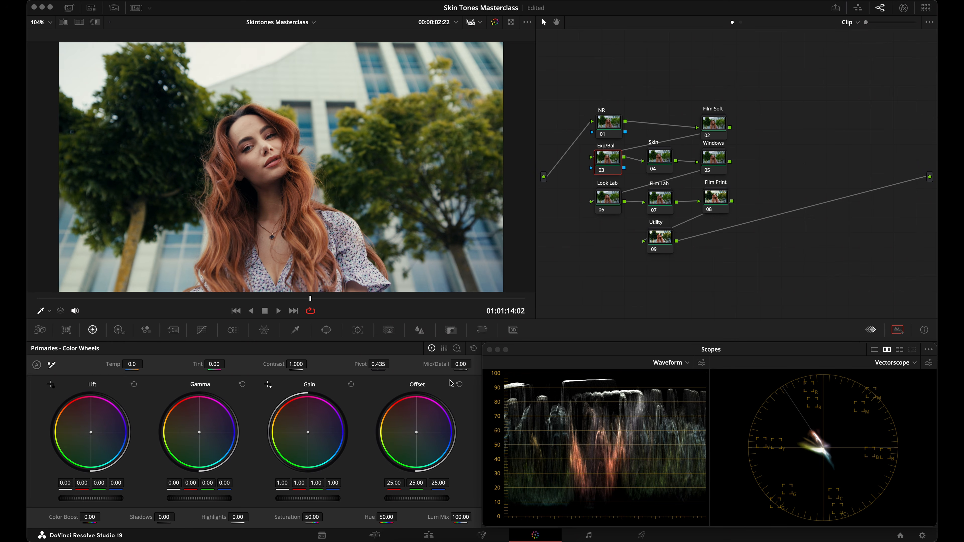
pyautogui.click(118, 329)
pyautogui.moveTo(455, 487); pyautogui.dragTo(499, 478)
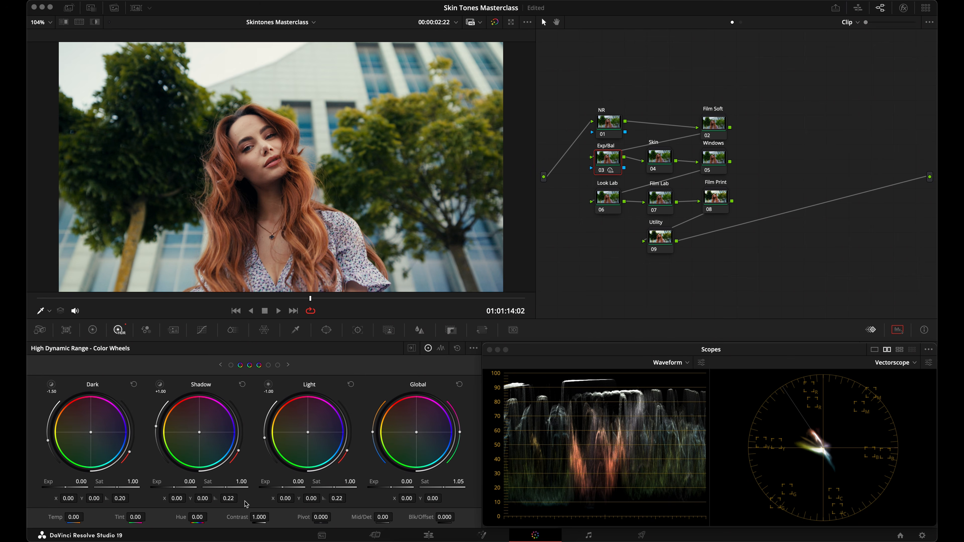
pyautogui.moveTo(139, 517)
pyautogui.mouseDown()
pyautogui.moveTo(88, 533)
pyautogui.moveTo(98, 532)
pyautogui.mouseUp()
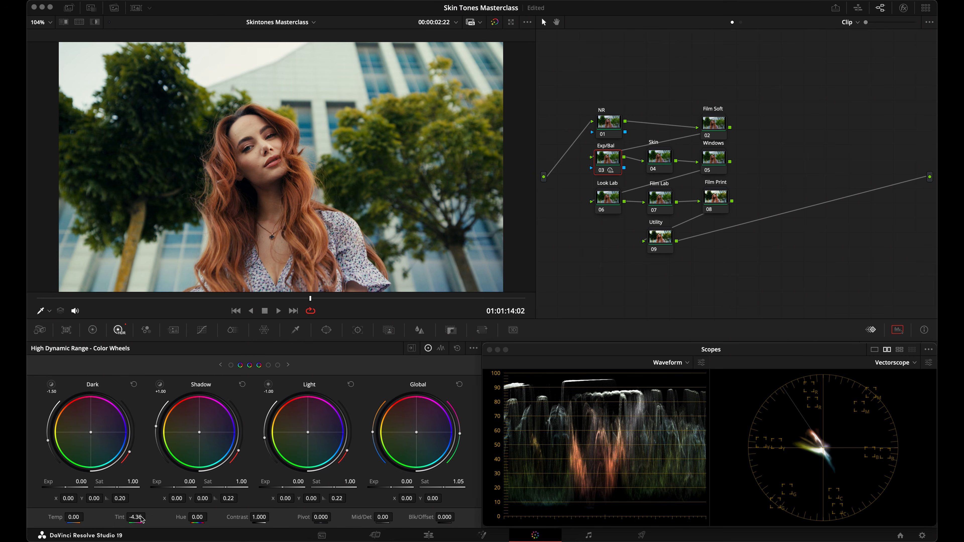
# Step: Delete the Look Lab node, add a new serial node after the Windows node and show its custom curves
pyautogui.click(615, 212)
pyautogui.press('Delete')
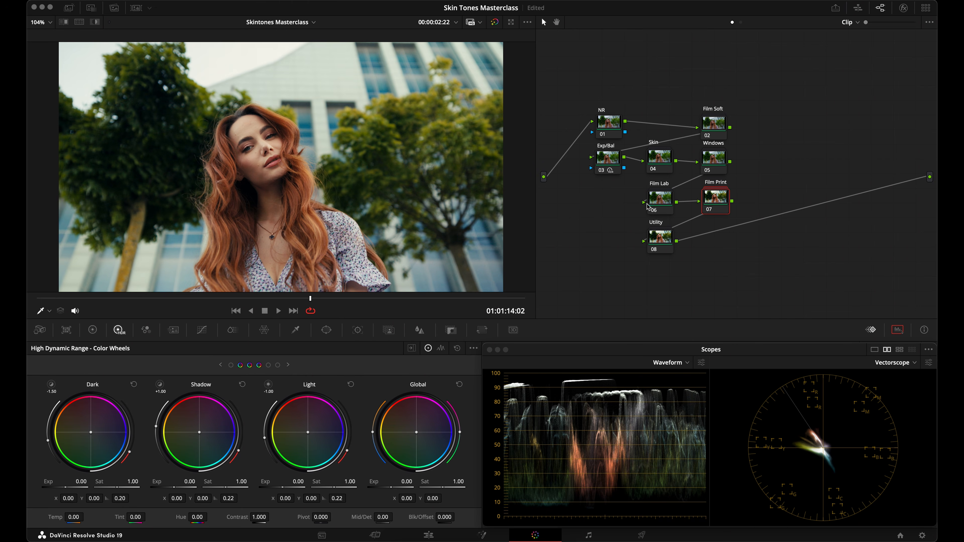
pyautogui.click(720, 161)
pyautogui.hotkey('alt', 's')
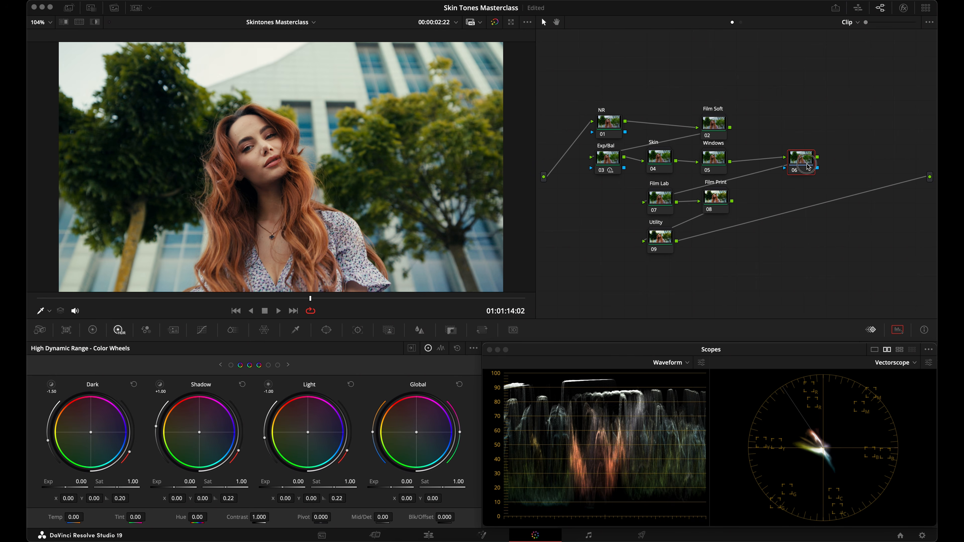
pyautogui.moveTo(782, 168); pyautogui.dragTo(784, 167)
pyautogui.click(202, 330)
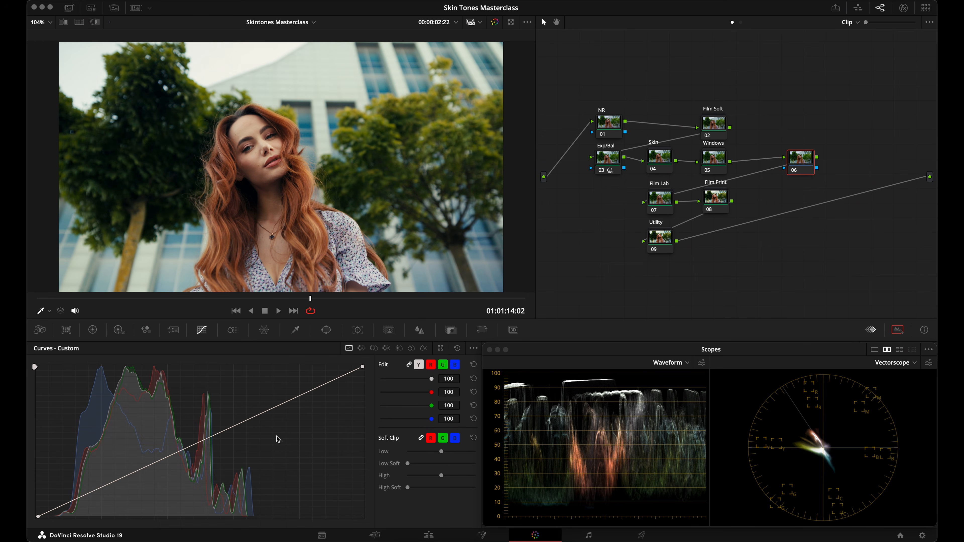
# Step: Compare the image with the Film Print node disabled and enabled, aligning that node under the Windows node
pyautogui.click(201, 298)
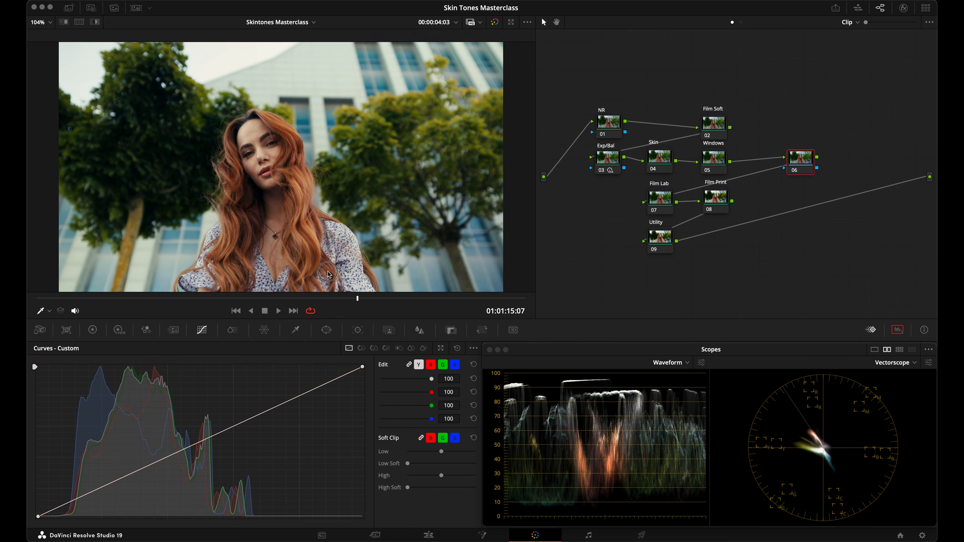
pyautogui.click(723, 197)
pyautogui.hotkey('ctrl', 'd')
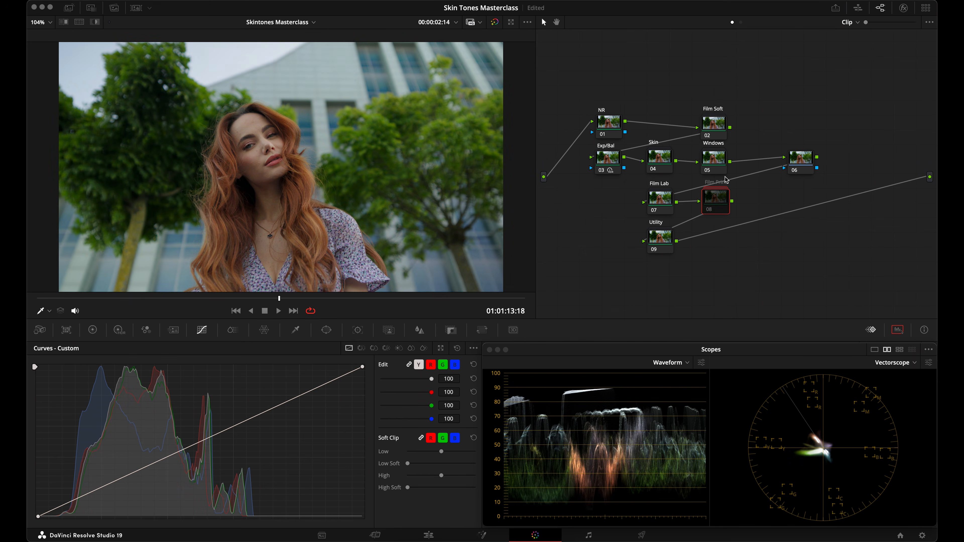
pyautogui.hotkey('ctrl', 'd')
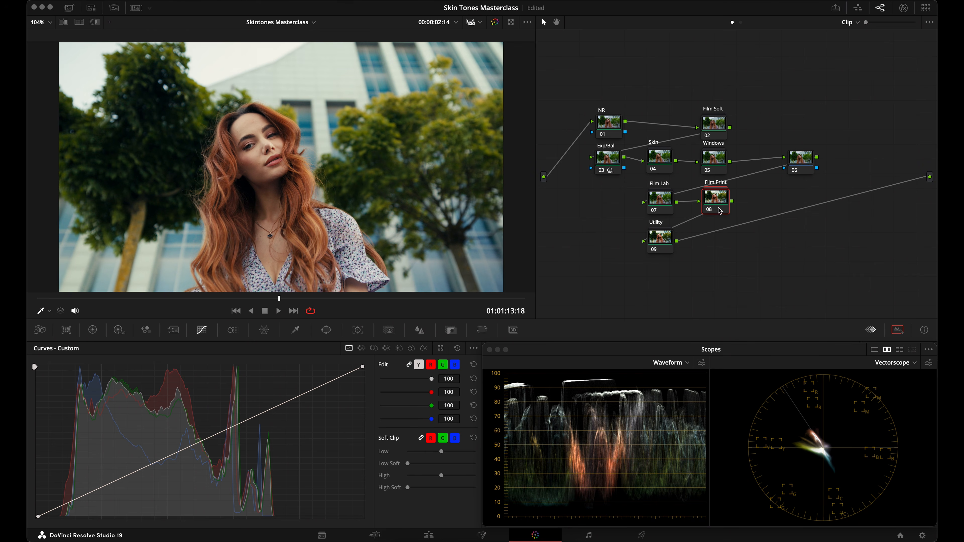
pyautogui.moveTo(714, 204); pyautogui.dragTo(713, 206)
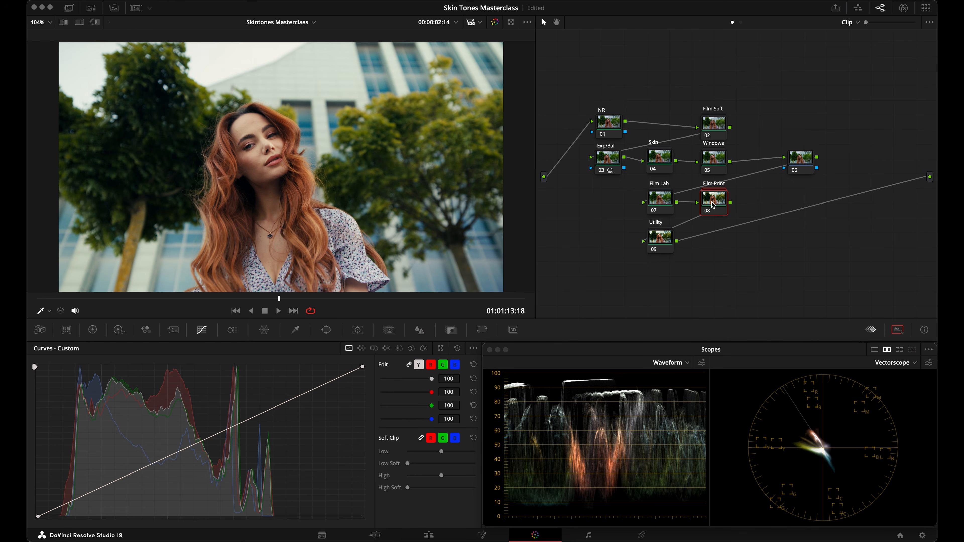
pyautogui.press('super+d')
pyautogui.press('super+d')
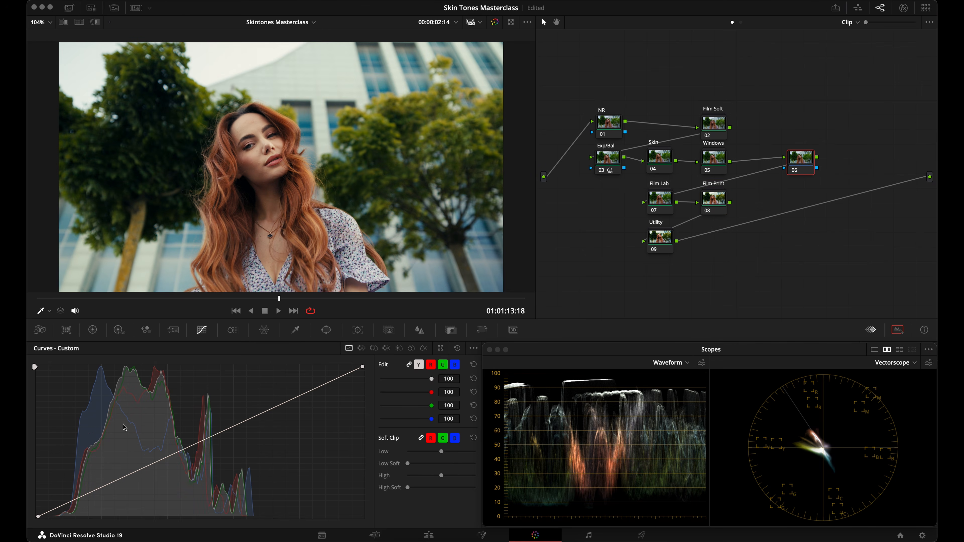
# Step: Sample the woman's forehead onto node 06's custom curves and try lowering the blue curve above the skin point
pyautogui.click(246, 125)
pyautogui.click(456, 365)
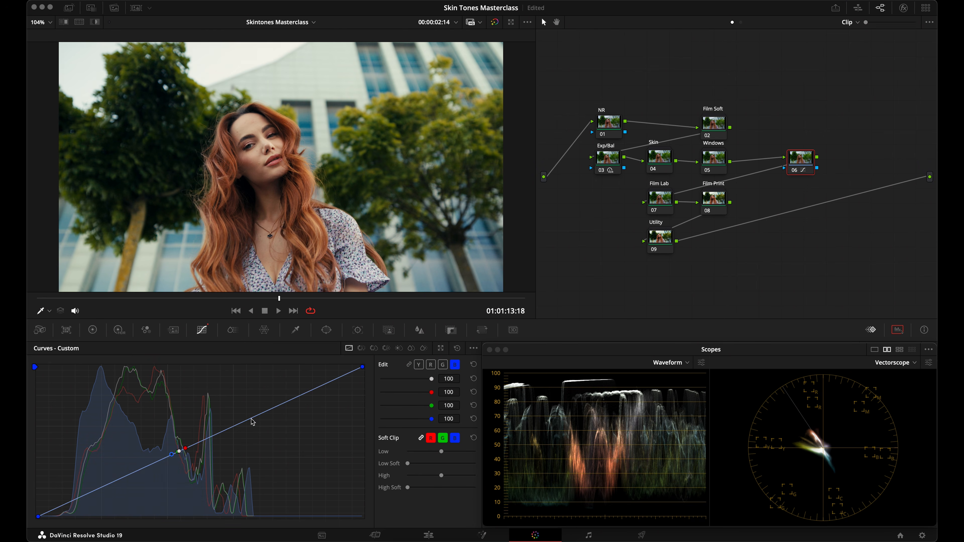
pyautogui.moveTo(233, 426); pyautogui.dragTo(234, 435)
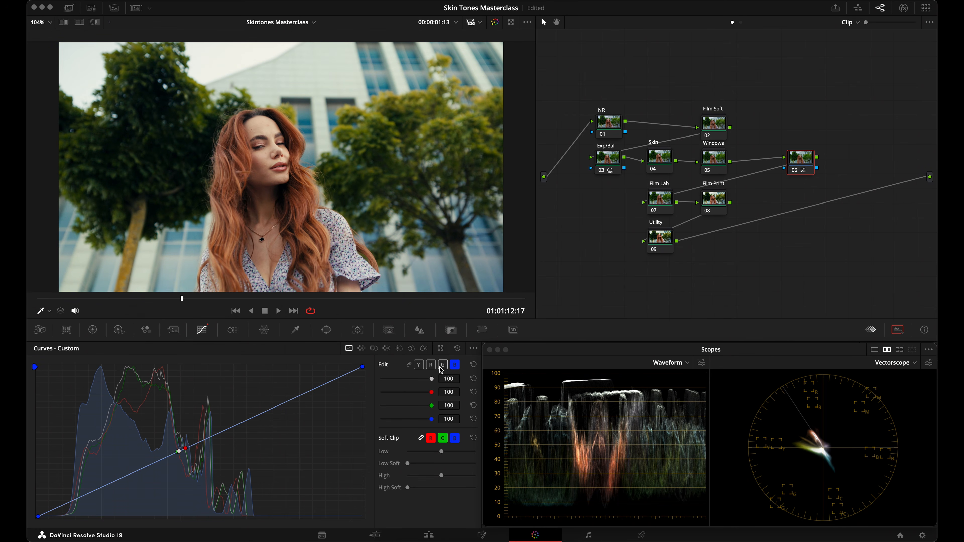
# Step: Try lowering the red curve's highlights, remove its skin anchor point, then reset the curves and go to a later frame
pyautogui.click(430, 365)
pyautogui.moveTo(210, 437); pyautogui.dragTo(234, 433)
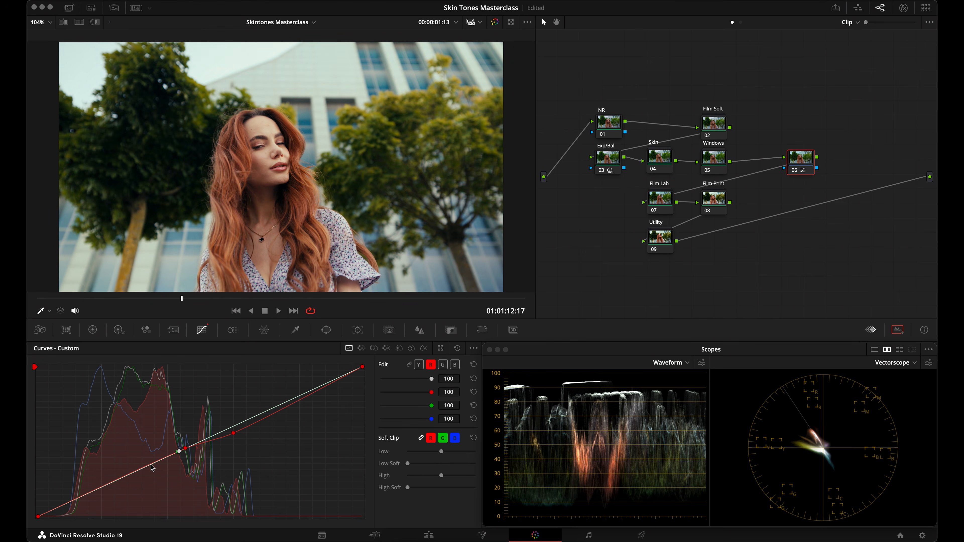
pyautogui.rightClick(185, 448)
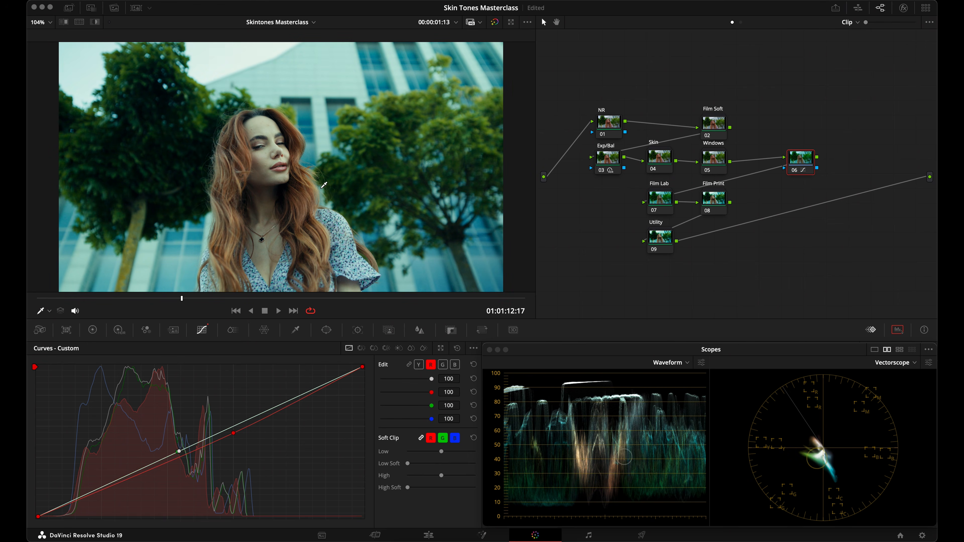
pyautogui.click(252, 298)
pyautogui.moveTo(255, 304); pyautogui.dragTo(272, 300)
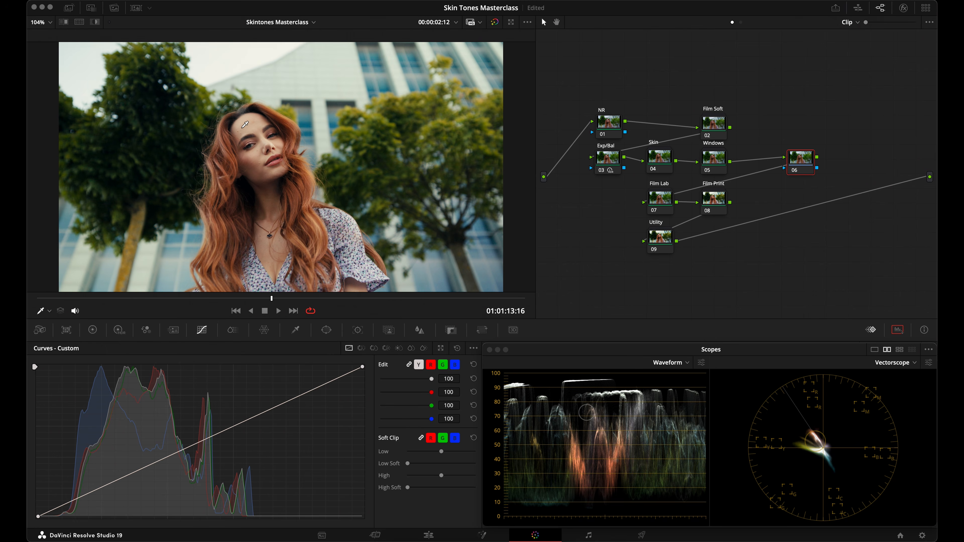
# Step: Sample the forehead onto node 06's unlinked curves, then lower the blue curve's highlights and slightly lift its shadows around the skin point
pyautogui.click(249, 134)
pyautogui.click(455, 365)
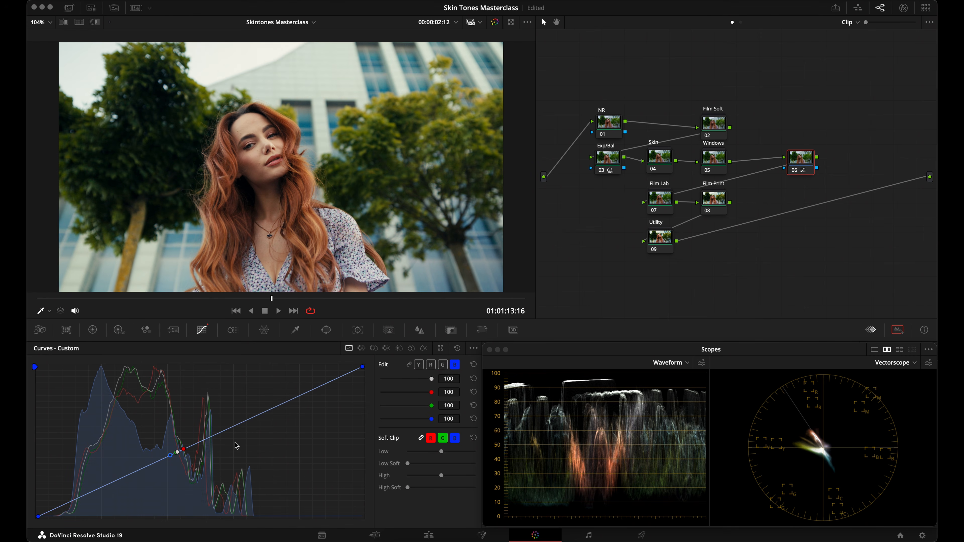
pyautogui.moveTo(231, 428); pyautogui.dragTo(235, 431)
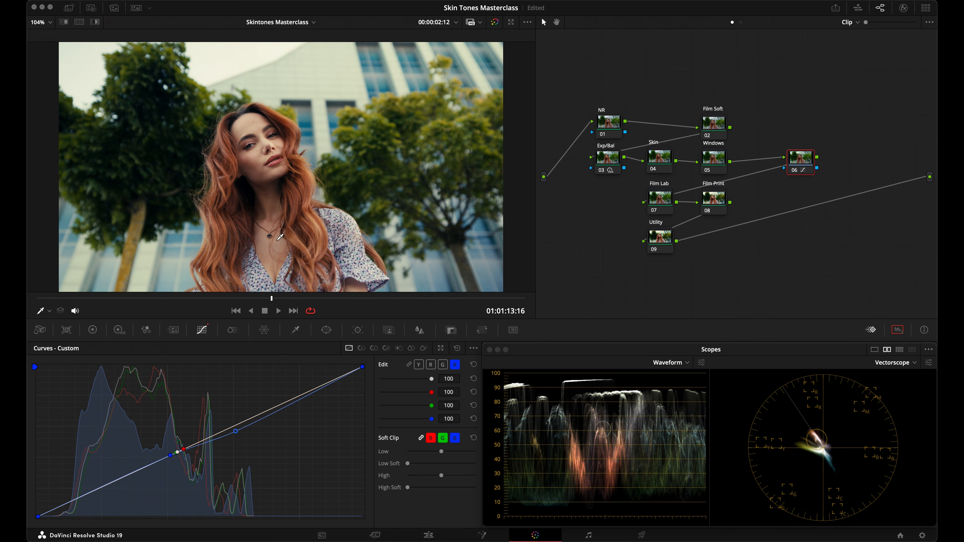
pyautogui.click(132, 473)
pyautogui.moveTo(133, 474); pyautogui.dragTo(136, 474)
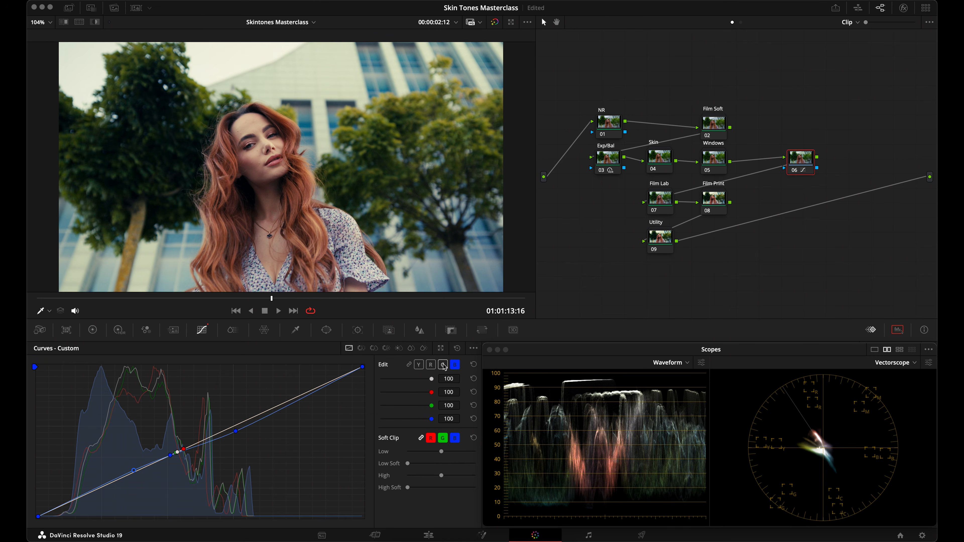
# Step: Try exaggerating node 06's red curve around the skin point by strongly raising the highlights and lowering the shadows
pyautogui.click(431, 365)
pyautogui.moveTo(134, 473); pyautogui.dragTo(136, 475)
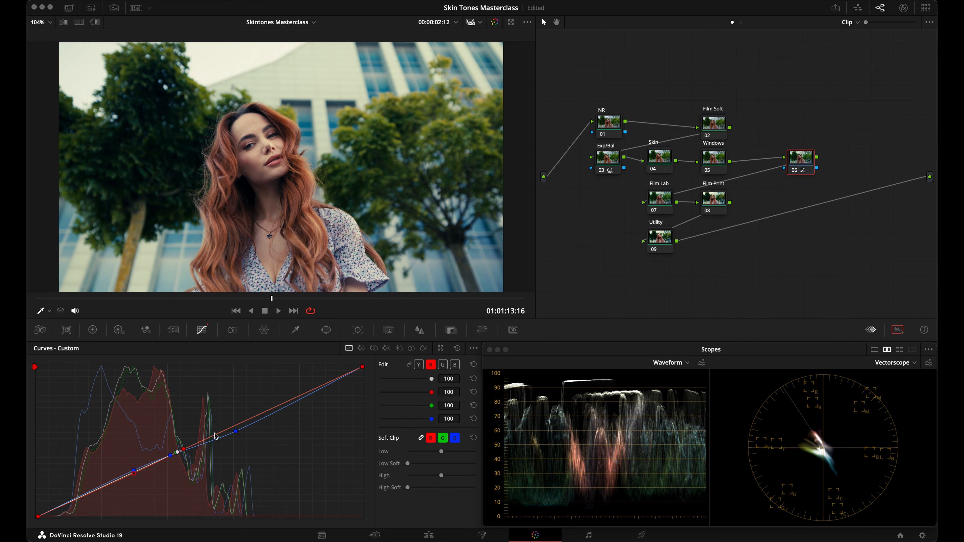
pyautogui.moveTo(234, 427); pyautogui.dragTo(235, 377)
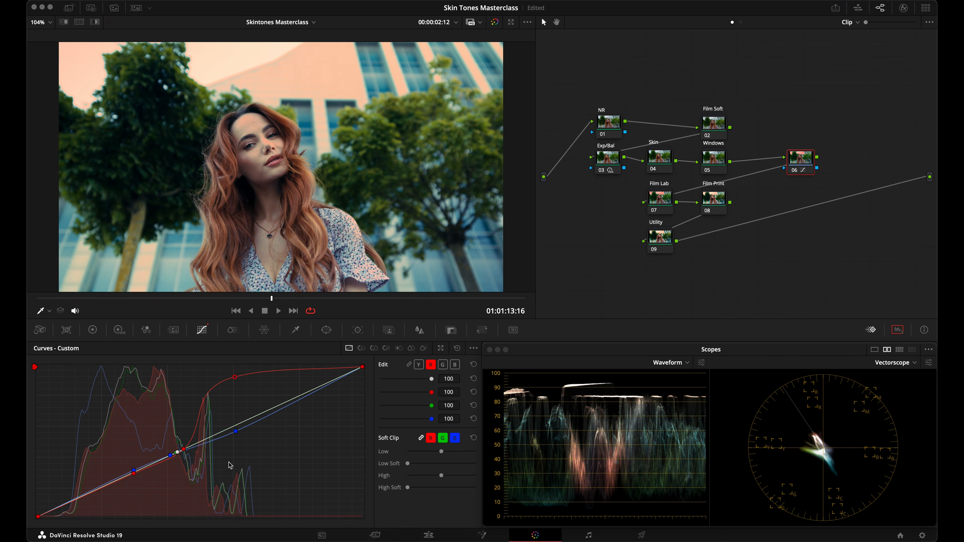
pyautogui.moveTo(134, 473)
pyautogui.mouseDown()
pyautogui.moveTo(134, 517)
pyautogui.moveTo(134, 491)
pyautogui.mouseUp()
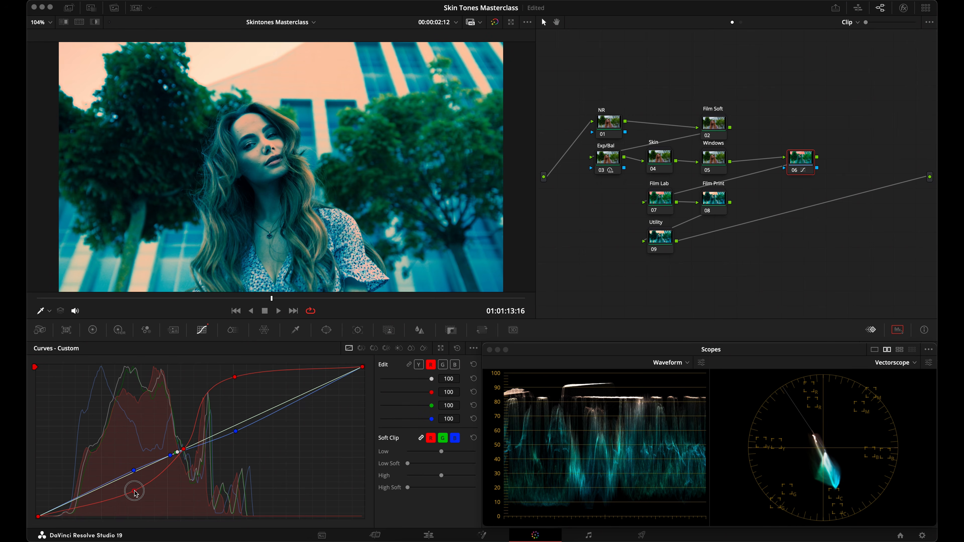
pyautogui.moveTo(235, 380); pyautogui.dragTo(254, 385)
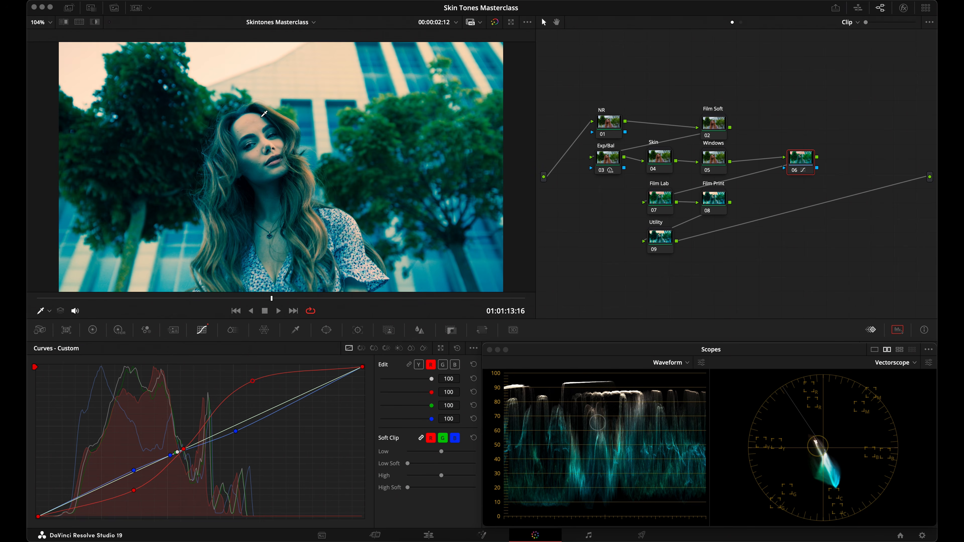
# Step: Try shifting the red curve's skin anchor and shadow point toward the darker tones, then soften the red highlight and shadow adjustments
pyautogui.click(184, 450)
pyautogui.moveTo(186, 450); pyautogui.dragTo(168, 455)
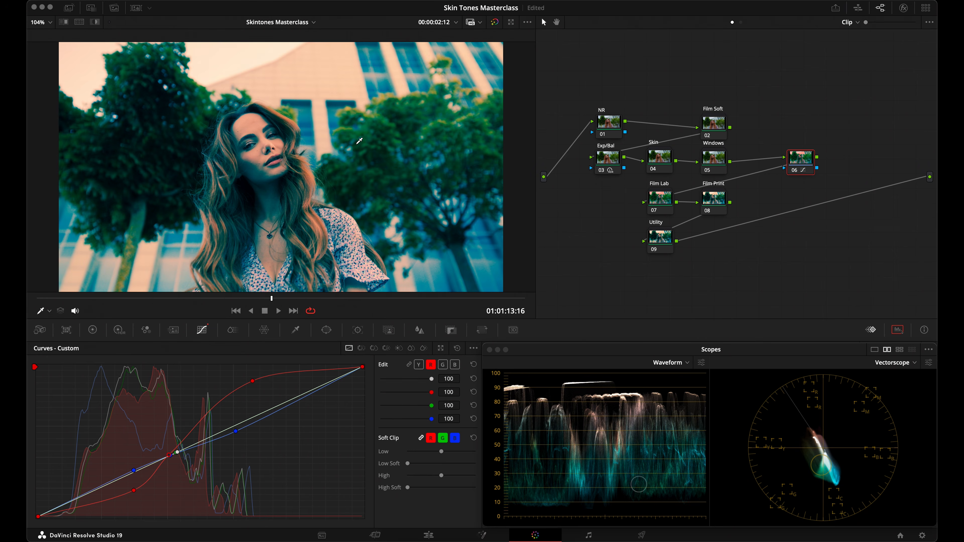
pyautogui.scroll(-2, 359, 141)
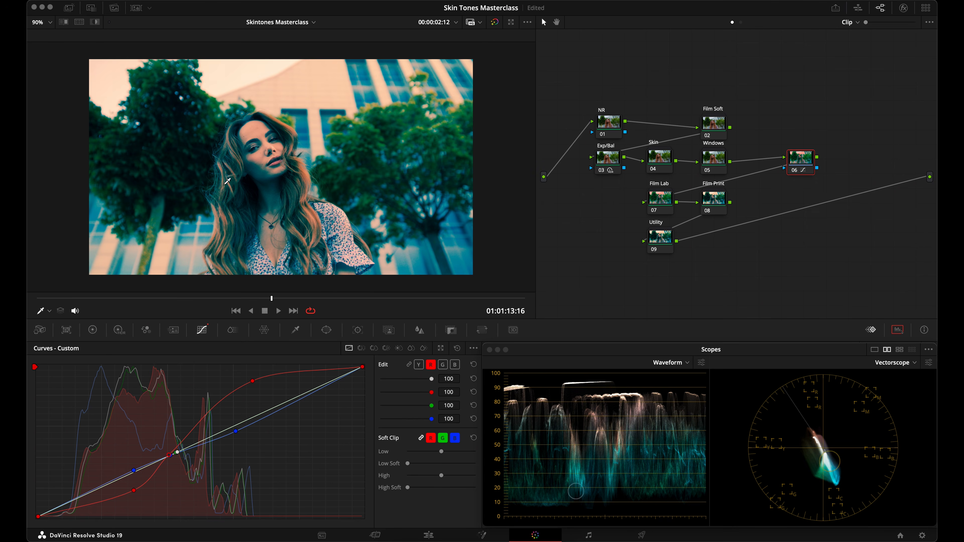
pyautogui.moveTo(169, 459); pyautogui.dragTo(98, 513)
pyautogui.rightClick(133, 491)
pyautogui.moveTo(159, 468); pyautogui.dragTo(127, 476)
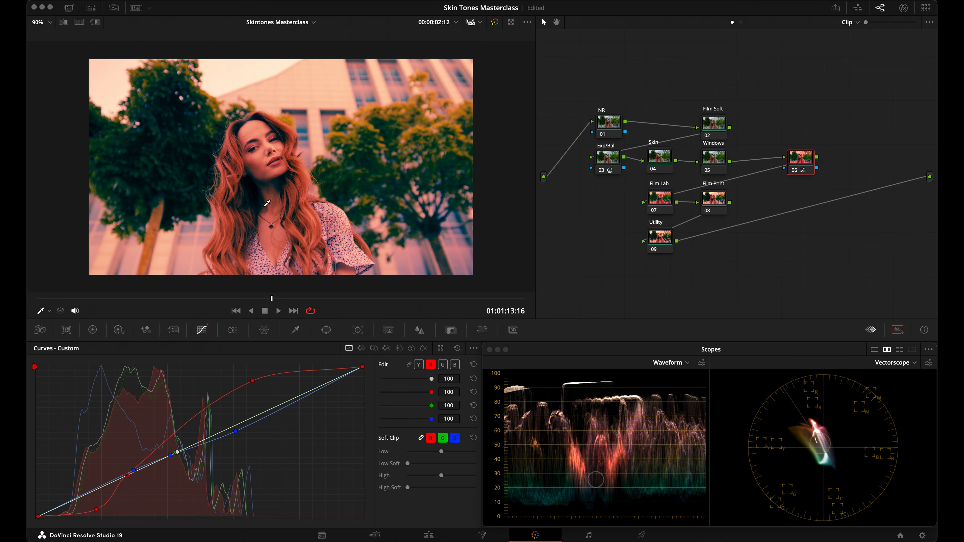
pyautogui.moveTo(252, 380); pyautogui.dragTo(253, 412)
pyautogui.moveTo(97, 511); pyautogui.dragTo(94, 496)
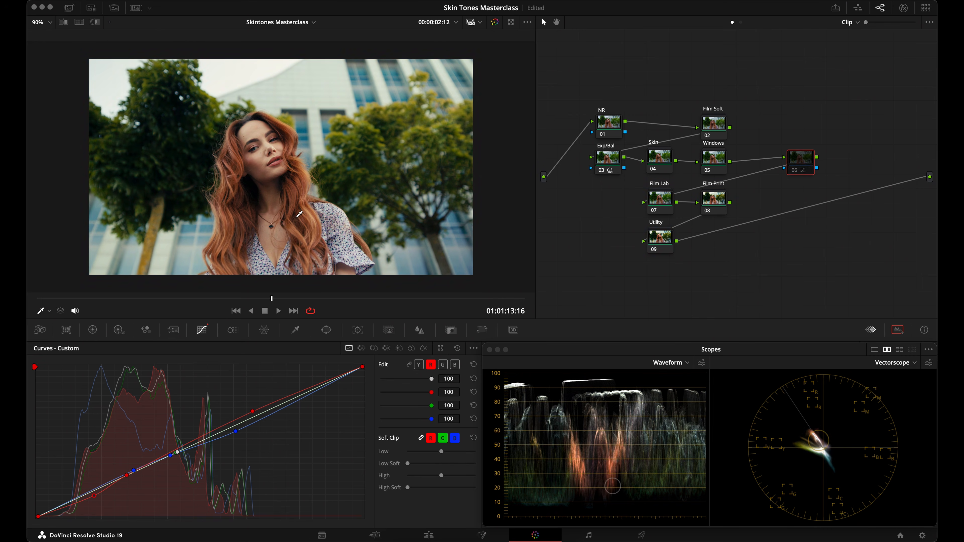
# Step: Exaggerate the red curve's highlights and shadows again, then move its anchor back up to the sampled skin tone
pyautogui.moveTo(253, 411); pyautogui.dragTo(252, 391)
pyautogui.moveTo(94, 497); pyautogui.dragTo(94, 513)
pyautogui.moveTo(127, 476); pyautogui.dragTo(171, 455)
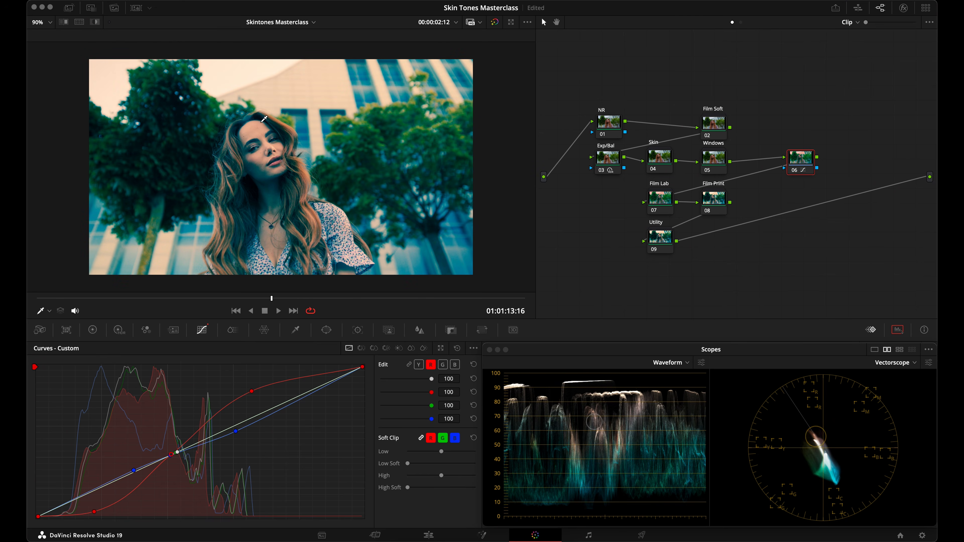
pyautogui.moveTo(172, 455); pyautogui.dragTo(175, 453)
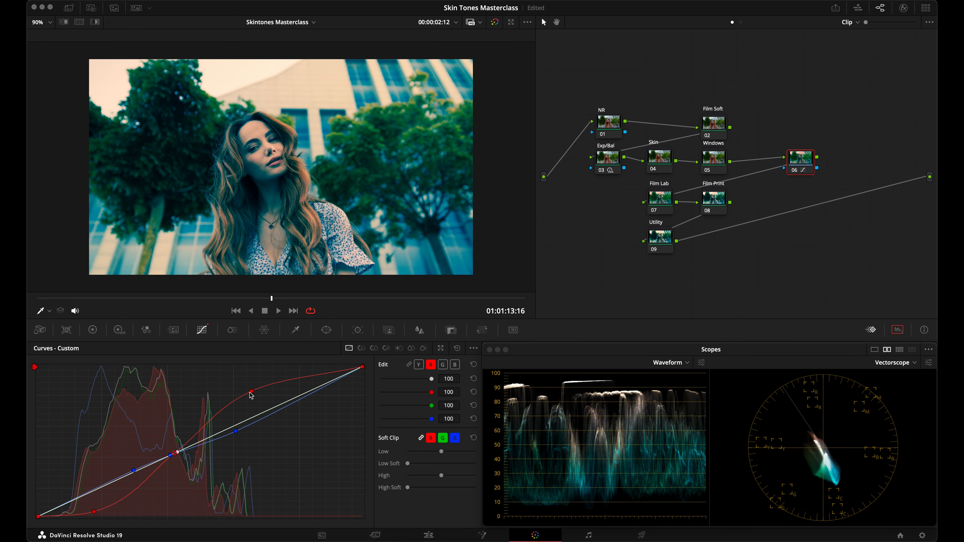
pyautogui.moveTo(175, 453); pyautogui.dragTo(177, 452)
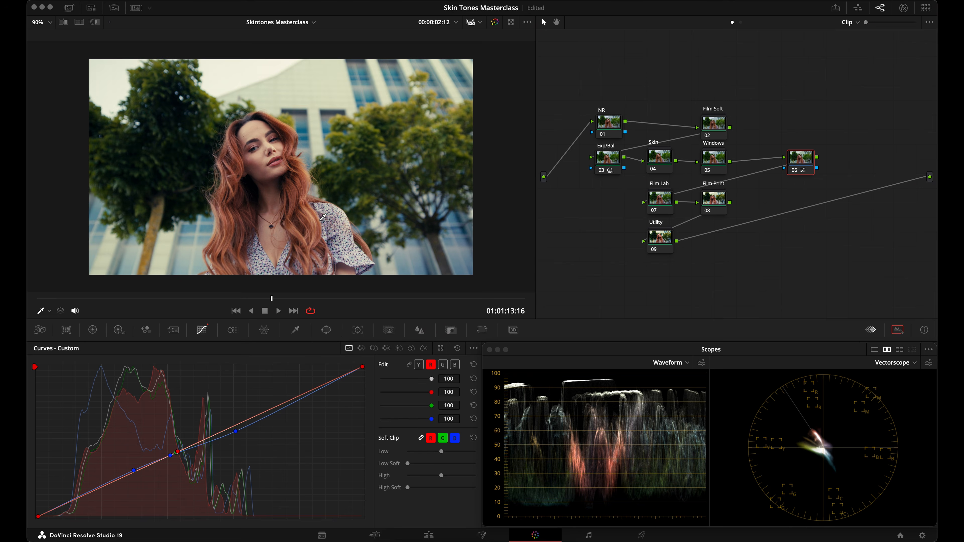
# Step: Compare the image with node 06's curves look disabled and enabled, viewing the woman's skin closer
pyautogui.press('super+d')
pyautogui.press('super+d')
pyautogui.press('super+d')
pyautogui.press('super+d')
pyautogui.scroll(2, 268, 210)
pyautogui.press('super+d')
pyautogui.press('super+d')
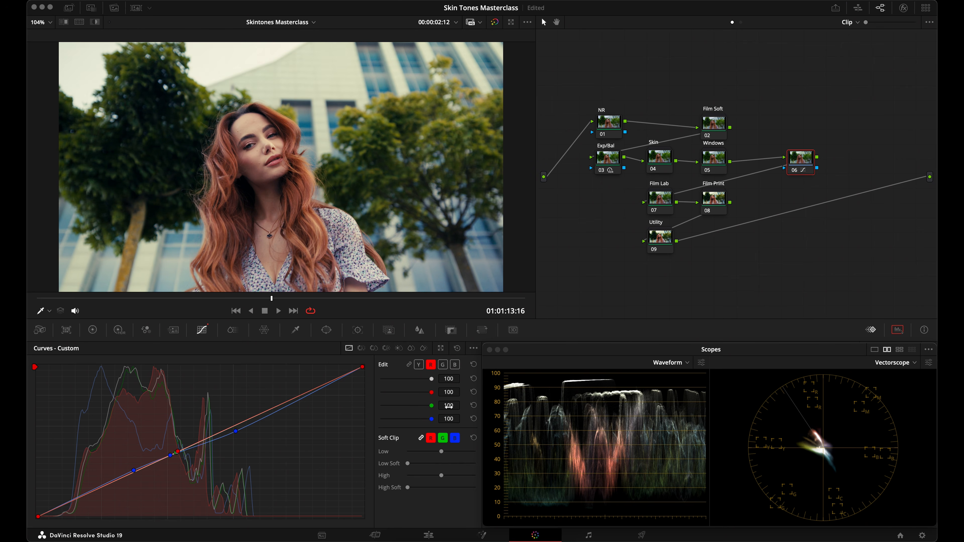
# Step: Try slightly lowering the blue curve's highlight and shadow points, comparing the image with and without node 06
pyautogui.click(454, 365)
pyautogui.moveTo(236, 432); pyautogui.dragTo(237, 433)
pyautogui.press('super+d')
pyautogui.press('super+d')
pyautogui.moveTo(134, 470); pyautogui.dragTo(132, 472)
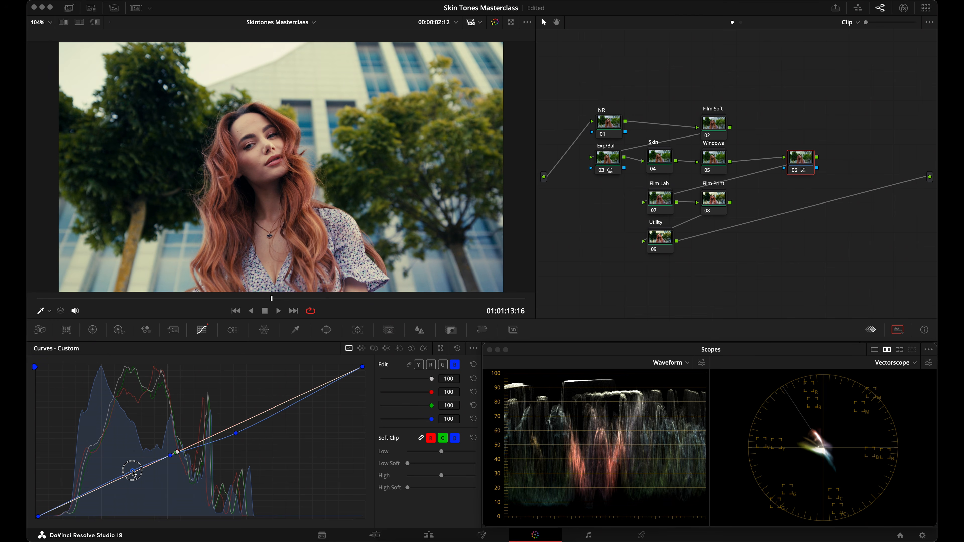
pyautogui.press('super+d')
pyautogui.press('super+d')
# Step: Reset node 06's curves, then disable the Black, Dark, Highlight and Specular HDR zones so only Shadow and Light remain active
pyautogui.click(458, 350)
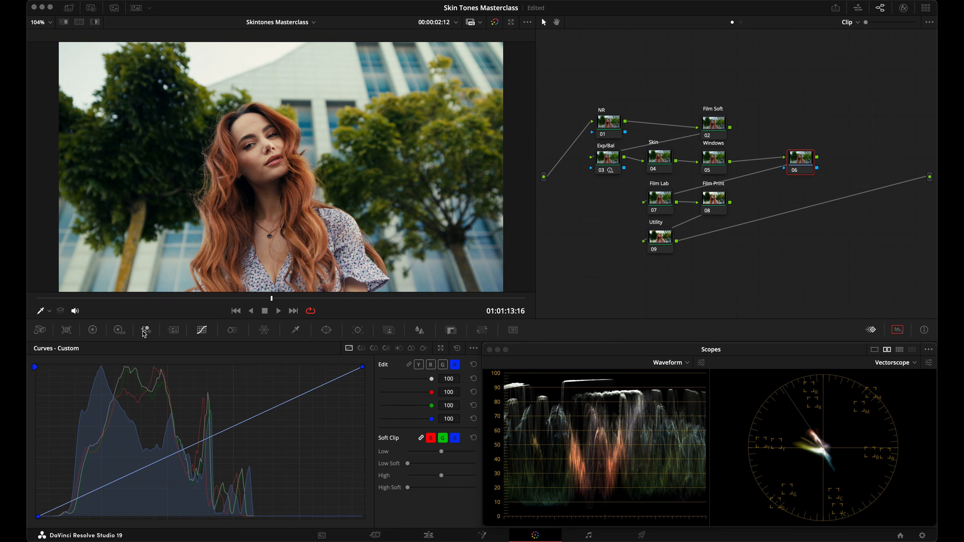
pyautogui.click(119, 330)
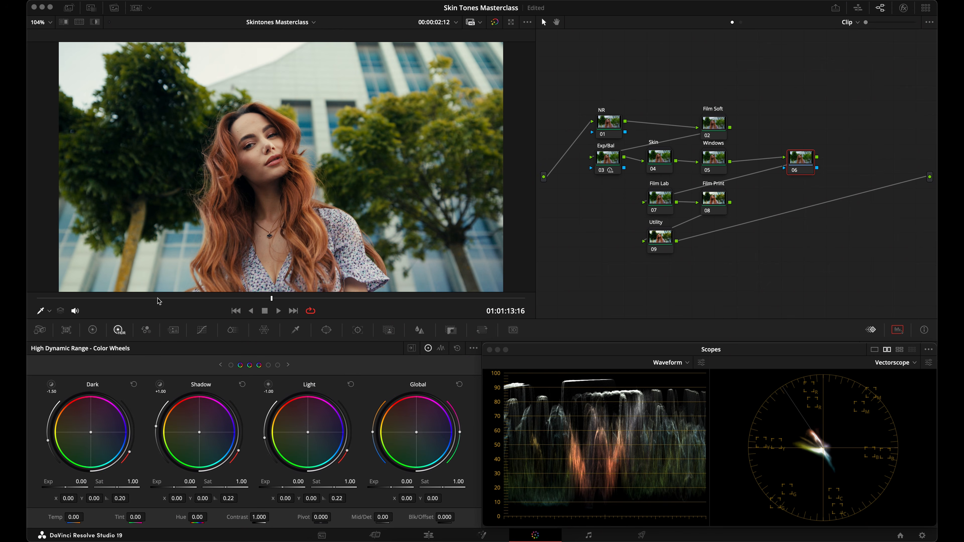
pyautogui.click(441, 348)
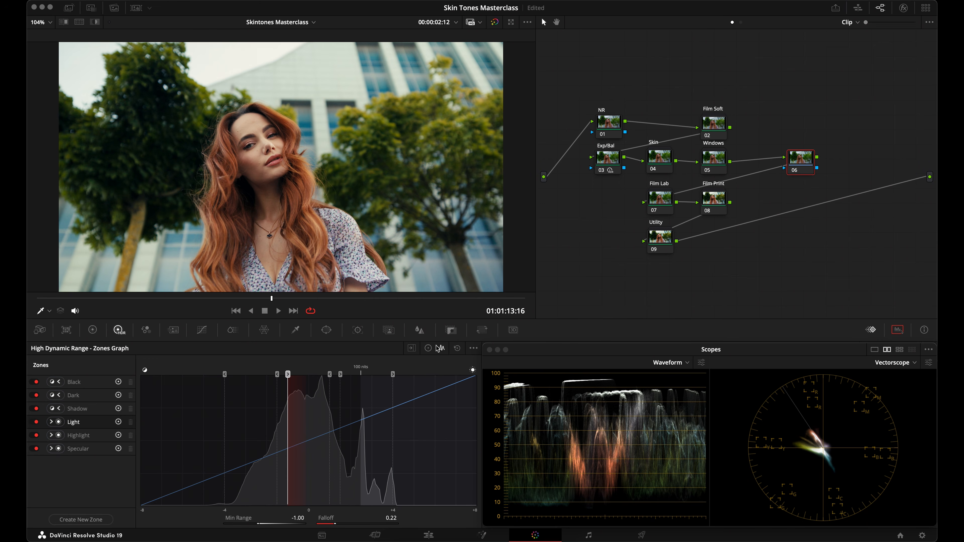
pyautogui.click(35, 383)
pyautogui.click(37, 436)
pyautogui.click(36, 449)
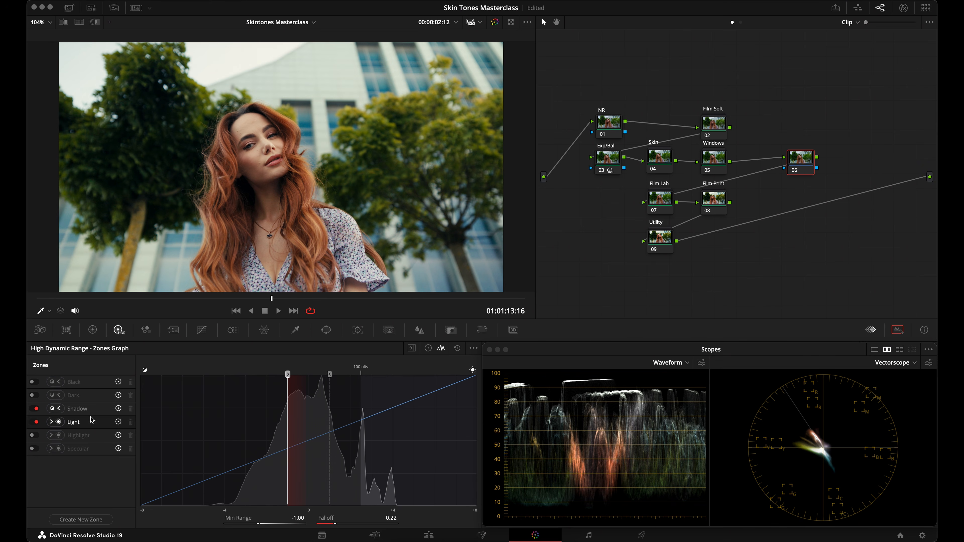
pyautogui.click(80, 409)
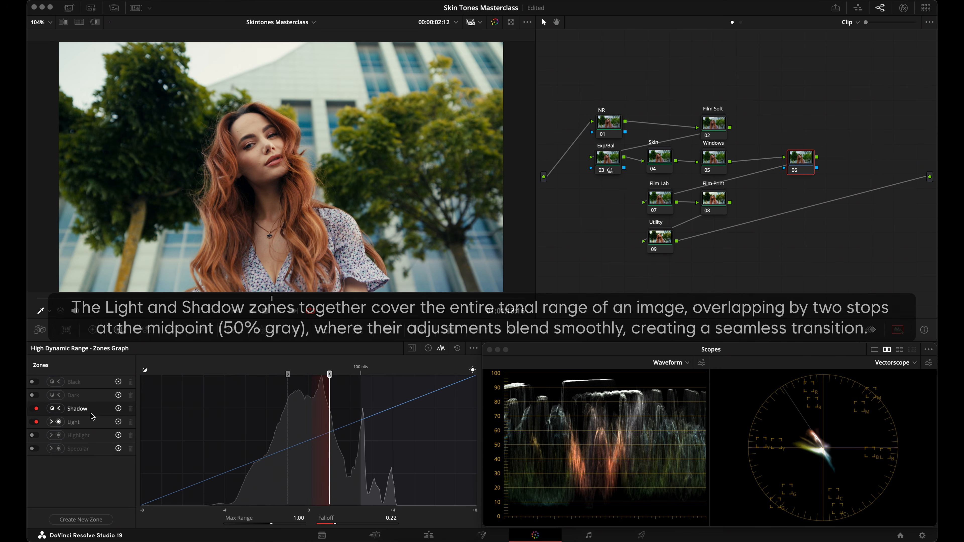
# Step: Using the highlight preview, set the HDR Shadow wheel's range to +1.81 and the Light wheel's range to -0.31
pyautogui.click(429, 348)
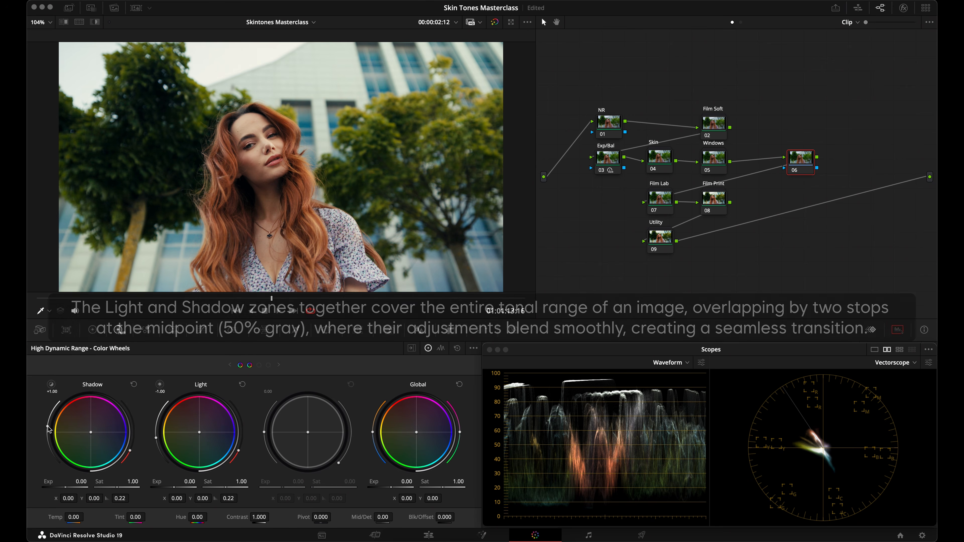
pyautogui.hotkey('shift', 'h')
pyautogui.moveTo(48, 429); pyautogui.dragTo(48, 427)
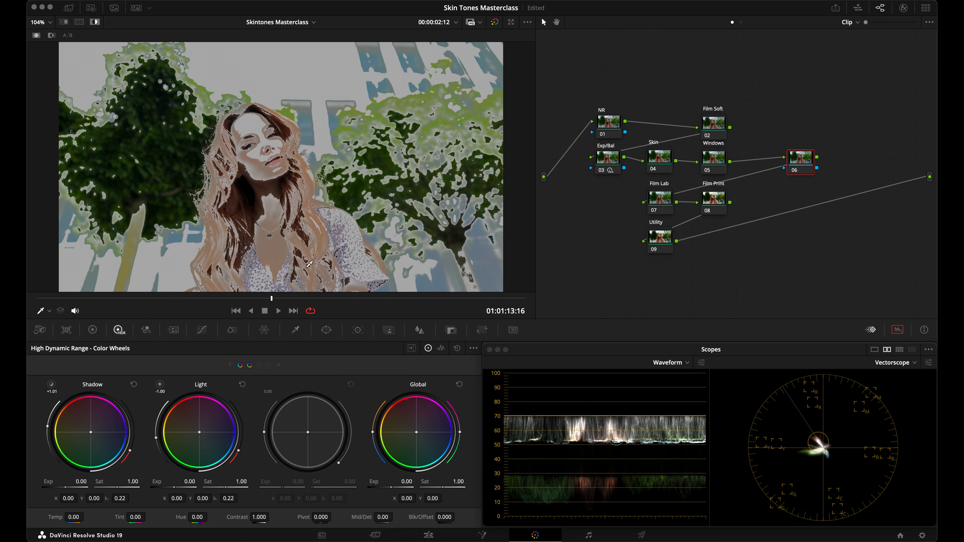
pyautogui.moveTo(48, 427); pyautogui.dragTo(48, 422)
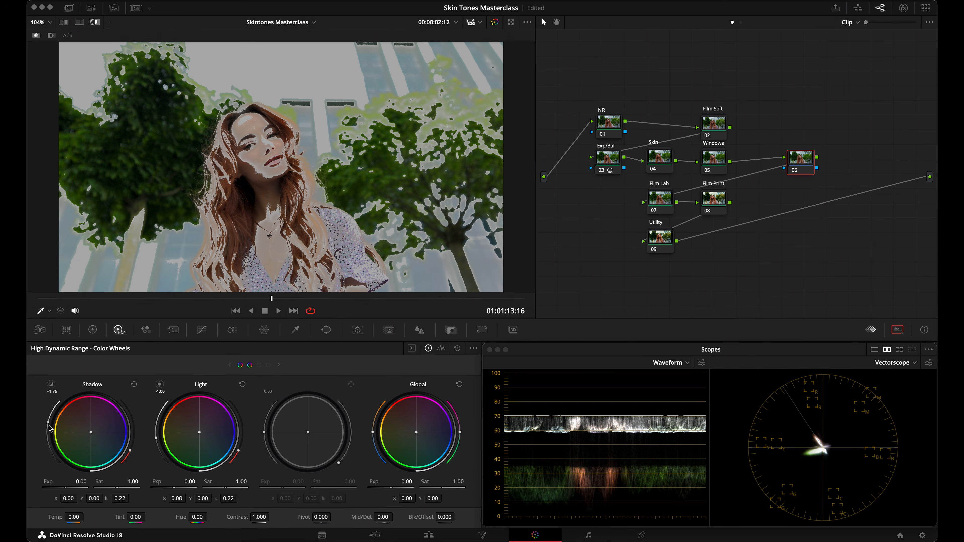
pyautogui.moveTo(49, 424); pyautogui.dragTo(49, 422)
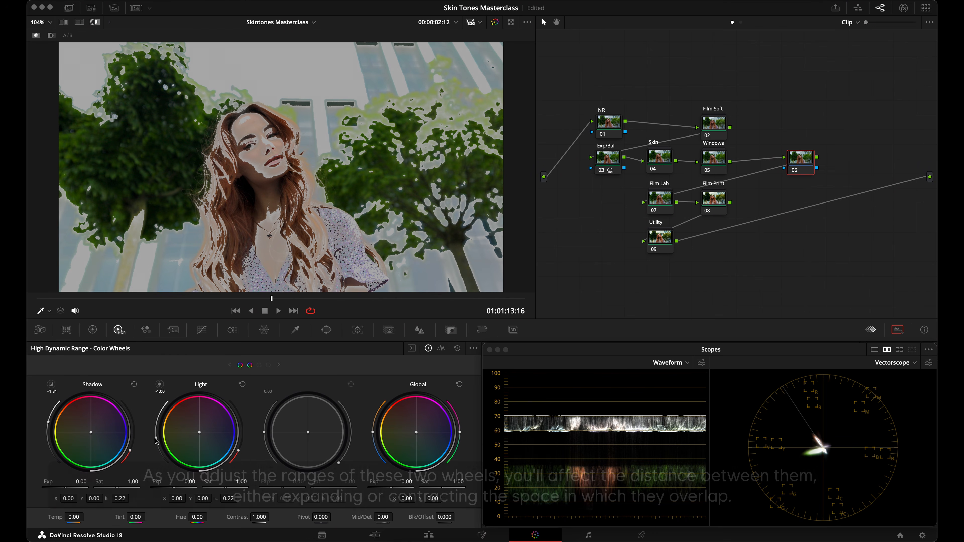
pyautogui.moveTo(156, 440); pyautogui.dragTo(157, 437)
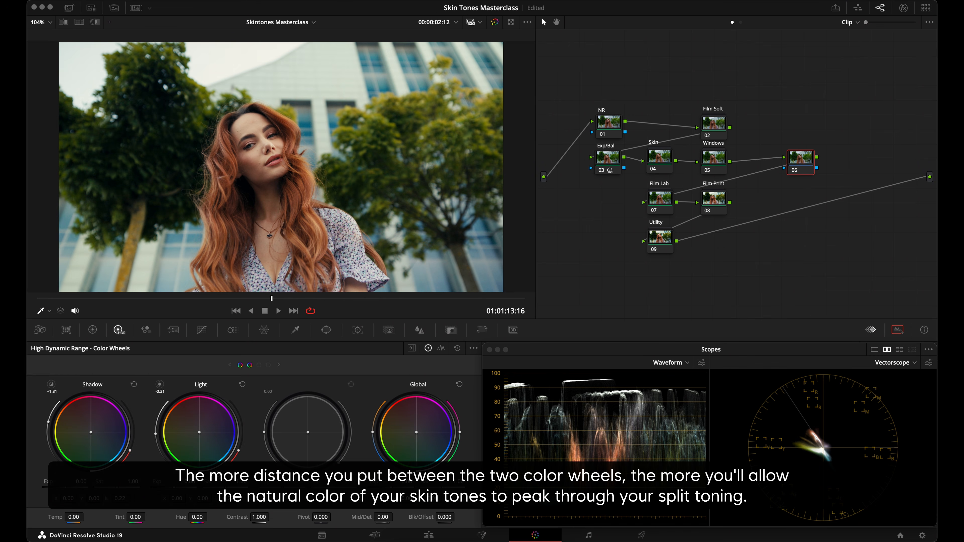
# Step: Set the HDR Light wheel's X to -0.01, try a negative Shadow Y balance, reset it, and set Shadow X to 0.02
pyautogui.moveTo(177, 500); pyautogui.dragTo(149, 504)
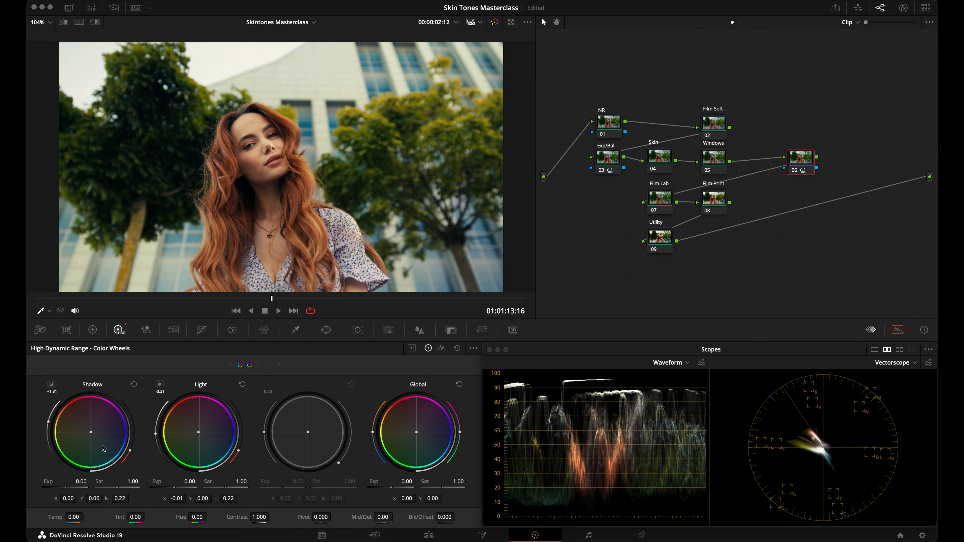
pyautogui.moveTo(95, 498)
pyautogui.mouseDown()
pyautogui.moveTo(44, 503)
pyautogui.moveTo(58, 502)
pyautogui.mouseUp()
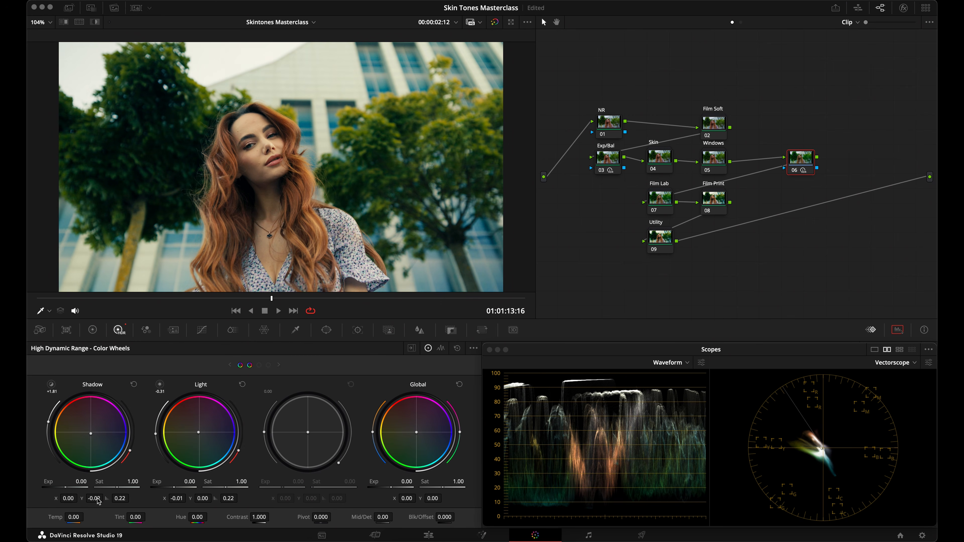
pyautogui.doubleClick(82, 499)
pyautogui.moveTo(66, 498)
pyautogui.mouseDown()
pyautogui.moveTo(118, 503)
pyautogui.moveTo(101, 505)
pyautogui.mouseUp()
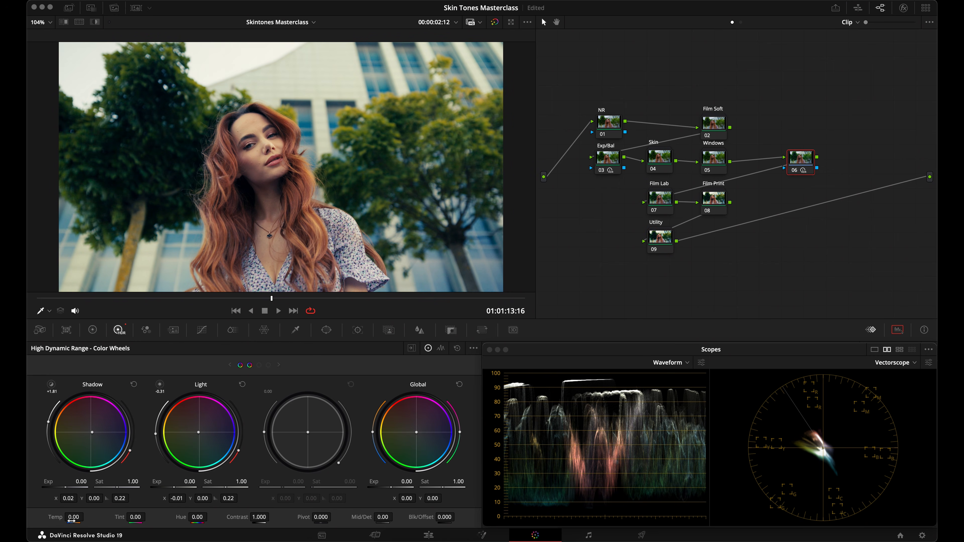
# Step: Strengthen the split toning on the woman's closeup by setting the Light wheel's X to -0.02 and the Shadow wheel's Y to -0.01
pyautogui.hotkey('shift', 'h')
pyautogui.hotkey('shift', 'h')
pyautogui.press('super+equal')
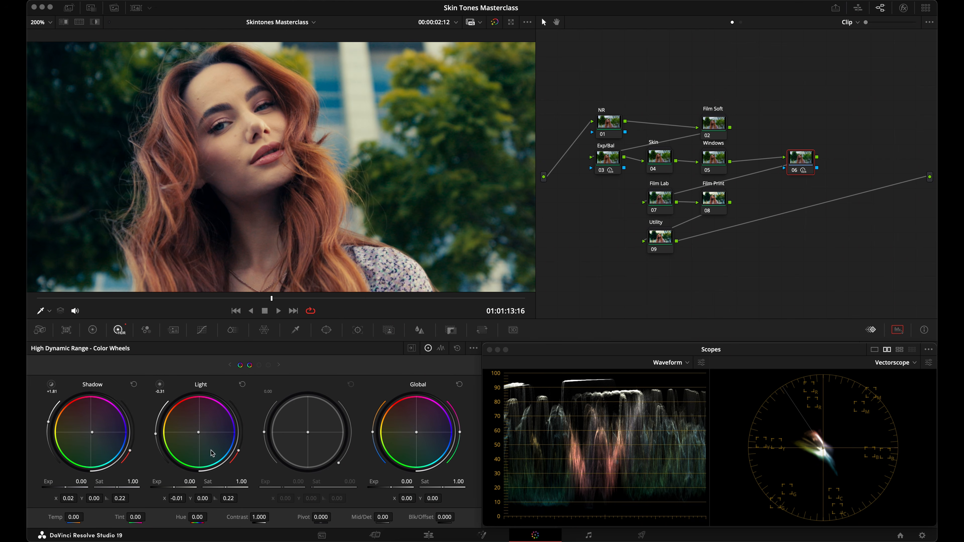
pyautogui.moveTo(164, 498); pyautogui.dragTo(163, 499)
pyautogui.moveTo(105, 499)
pyautogui.mouseDown()
pyautogui.moveTo(50, 506)
pyautogui.moveTo(64, 502)
pyautogui.mouseUp()
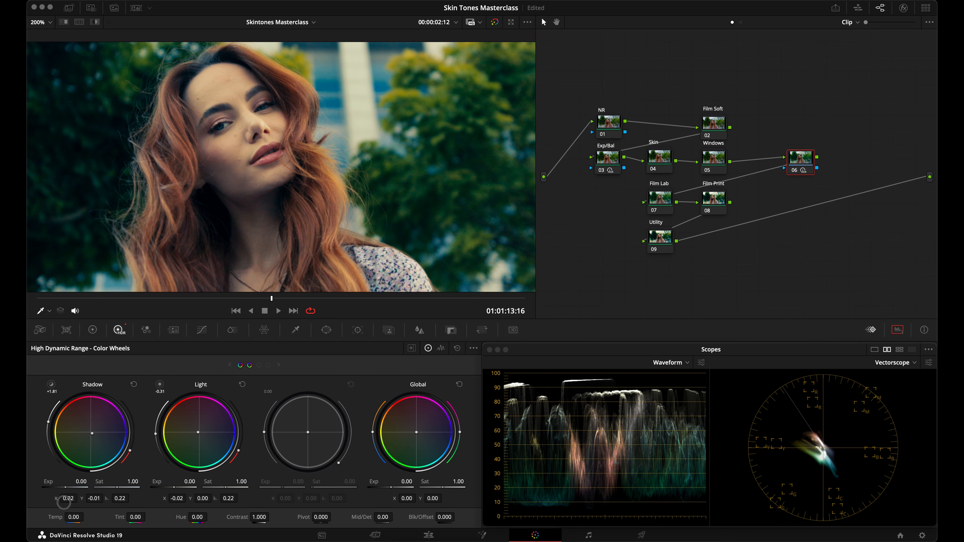
pyautogui.hotkey('shift', 'z')
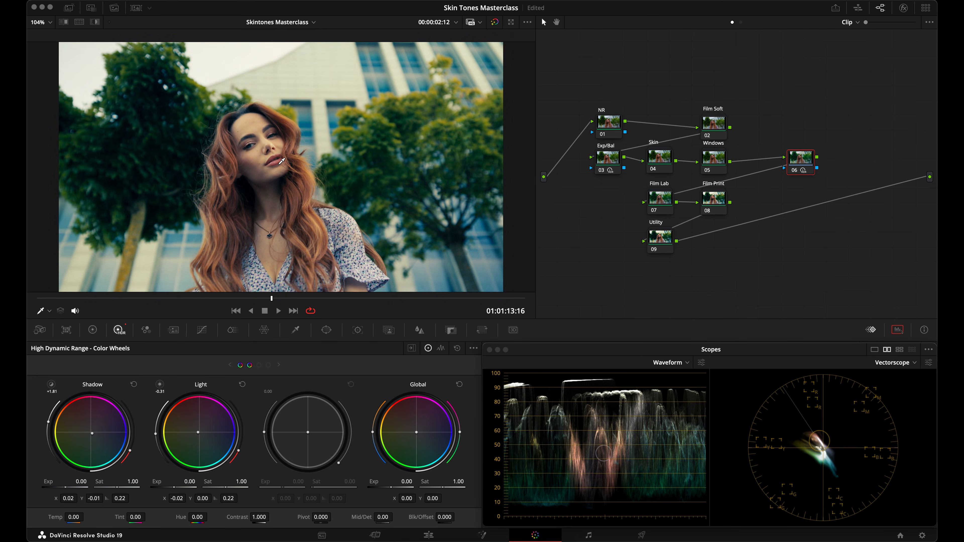
# Step: Inspect the split-toned skin up close, then check which tonal areas node 06 affects using the highlight preview
pyautogui.scroll(4, 282, 161)
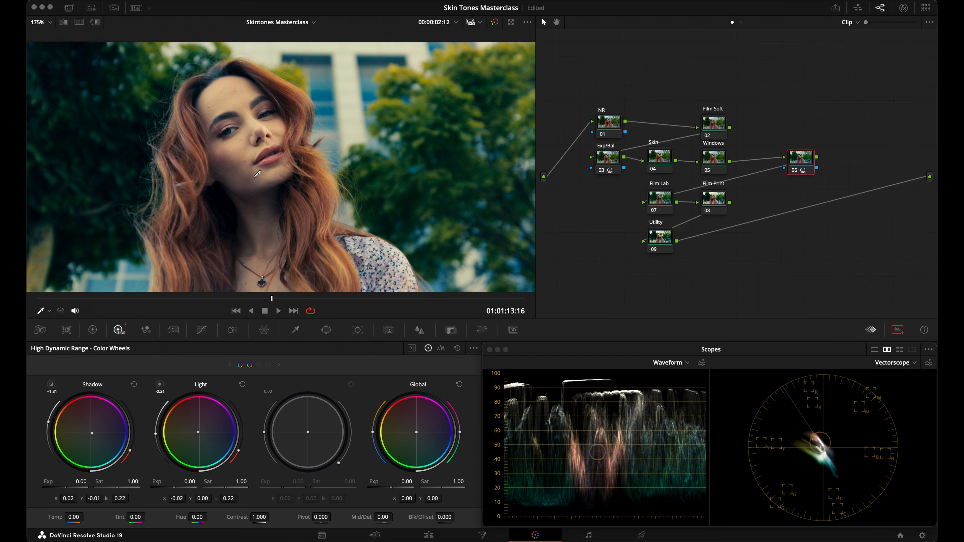
pyautogui.hotkey('shift', 'z')
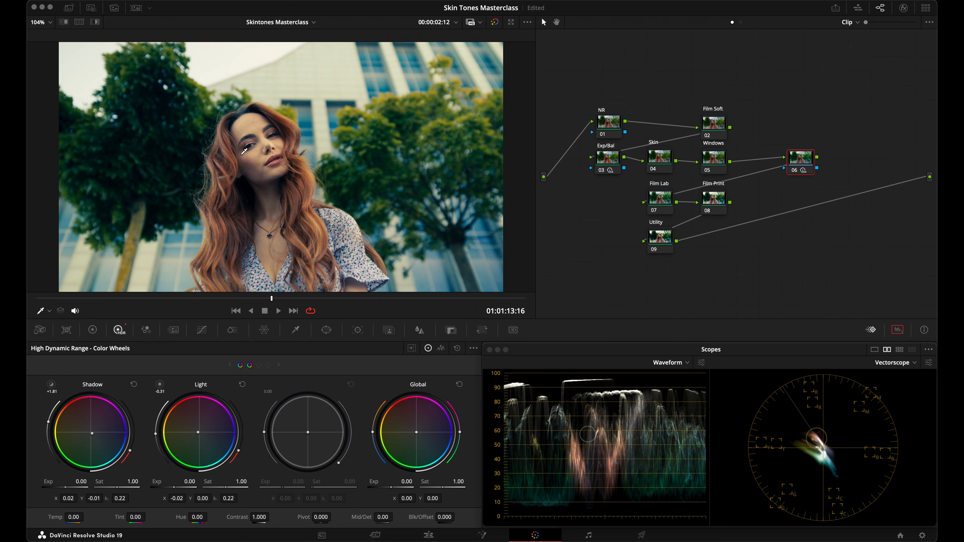
pyautogui.hotkey('shift', 'h')
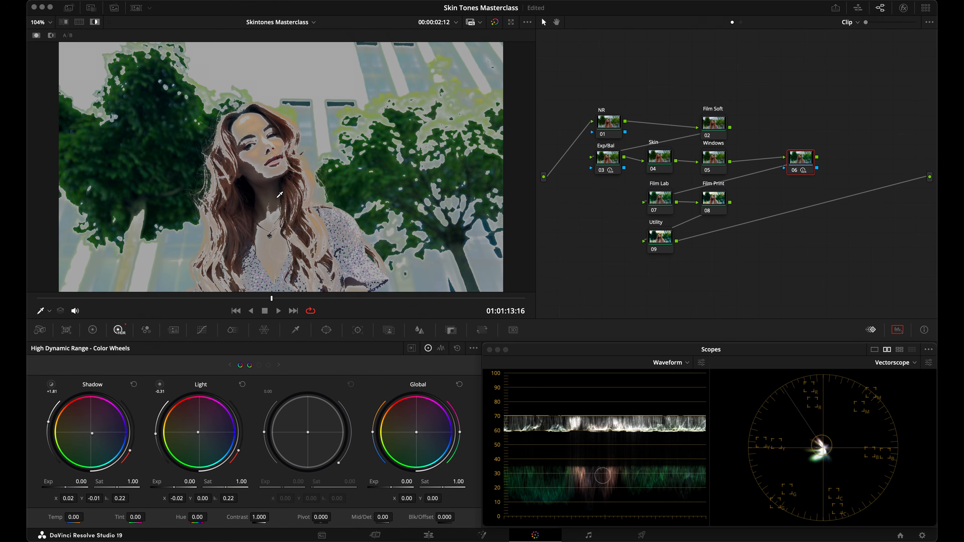
pyautogui.hotkey('shift', 'h')
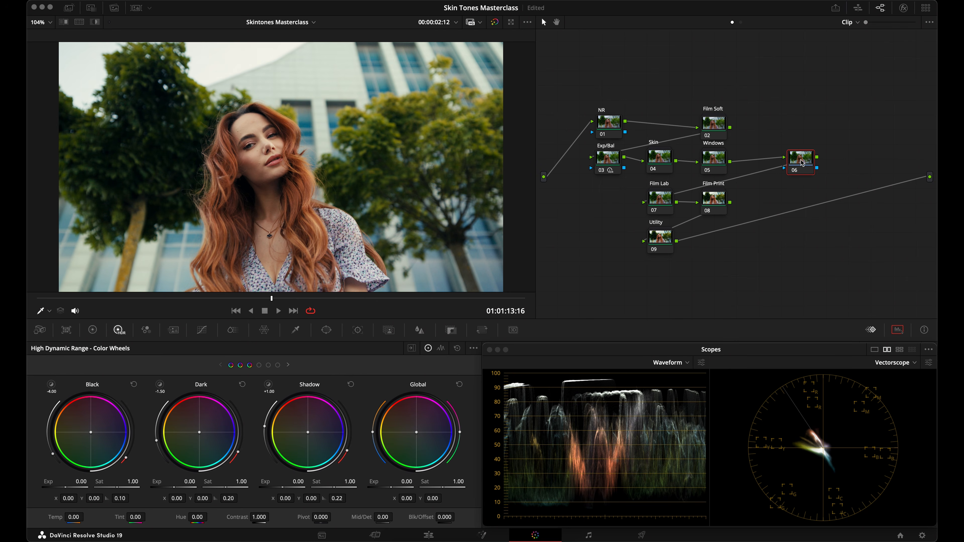
# Step: Set node 06's red Gain to 0.93 in the primary color wheels
pyautogui.click(92, 329)
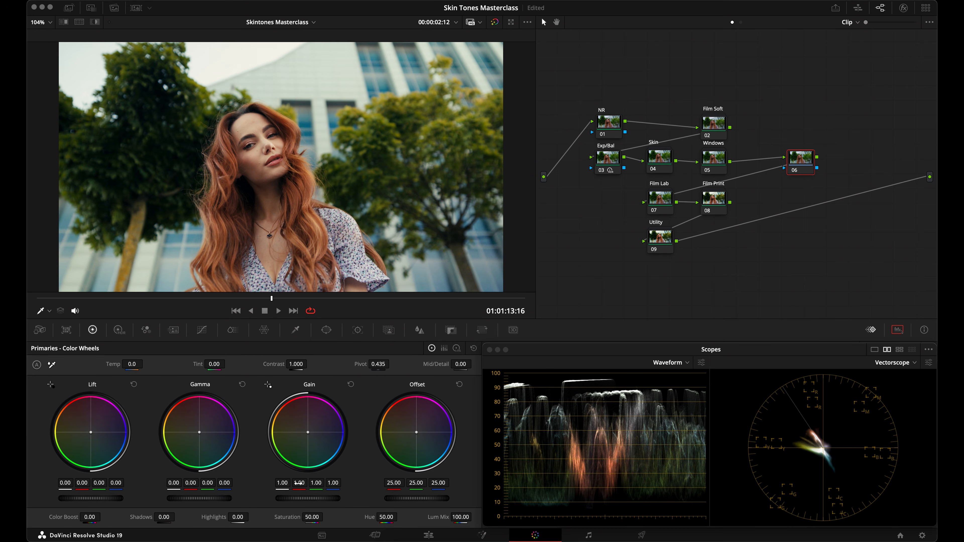
pyautogui.moveTo(299, 483); pyautogui.dragTo(283, 483)
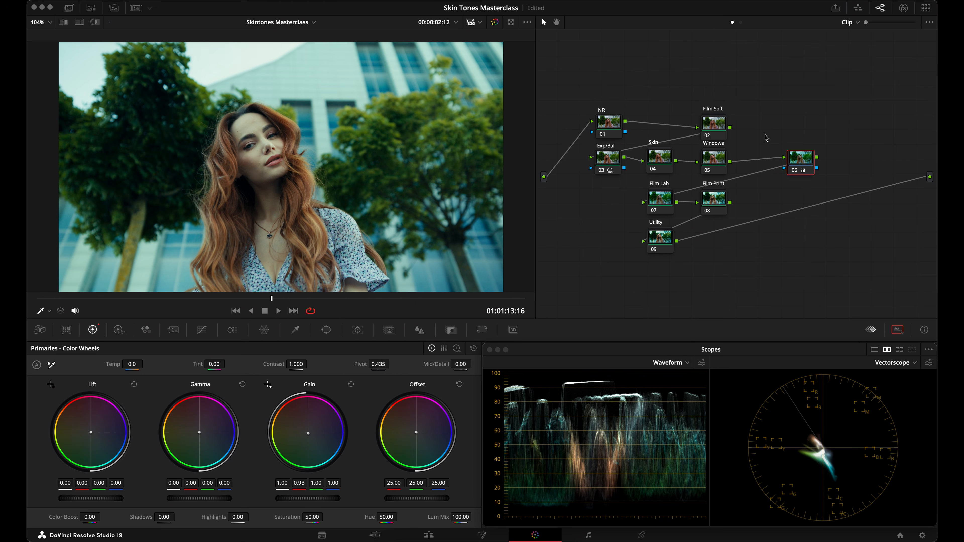
# Step: Try a green Gain of 0.97 on node 06, and reset the Gain wheel
pyautogui.moveTo(666, 156)
pyautogui.mouseDown()
pyautogui.moveTo(664, 110)
pyautogui.moveTo(665, 159)
pyautogui.mouseUp()
pyautogui.click(800, 158)
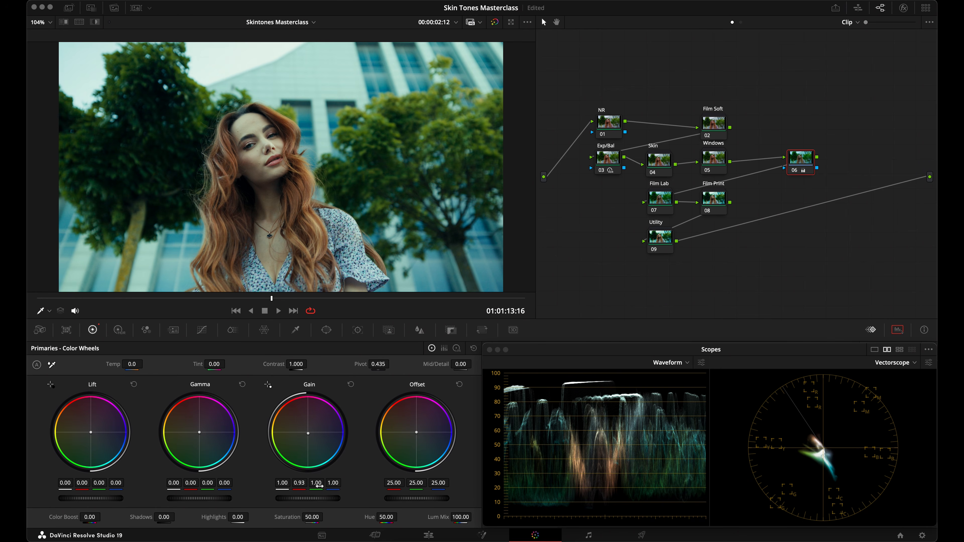
pyautogui.moveTo(320, 487); pyautogui.dragTo(313, 487)
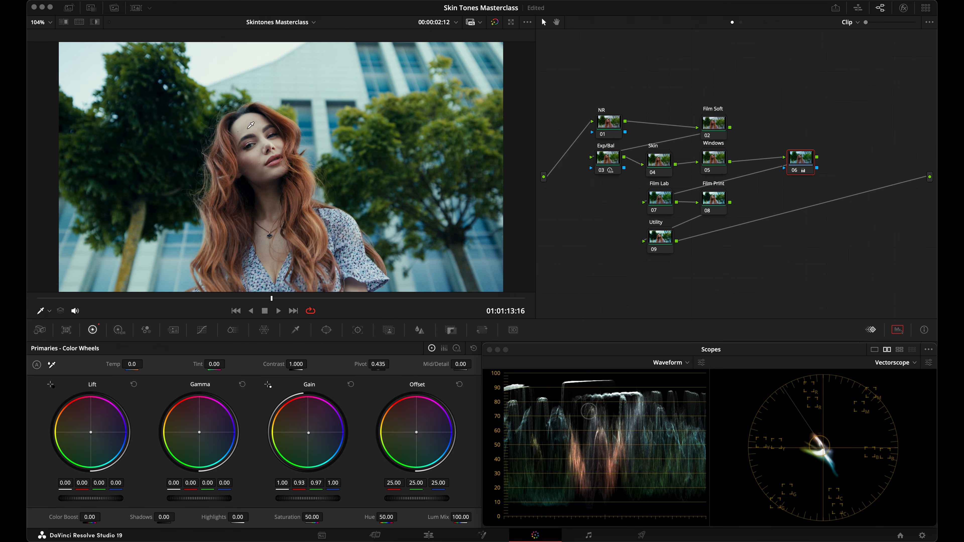
pyautogui.doubleClick(310, 429)
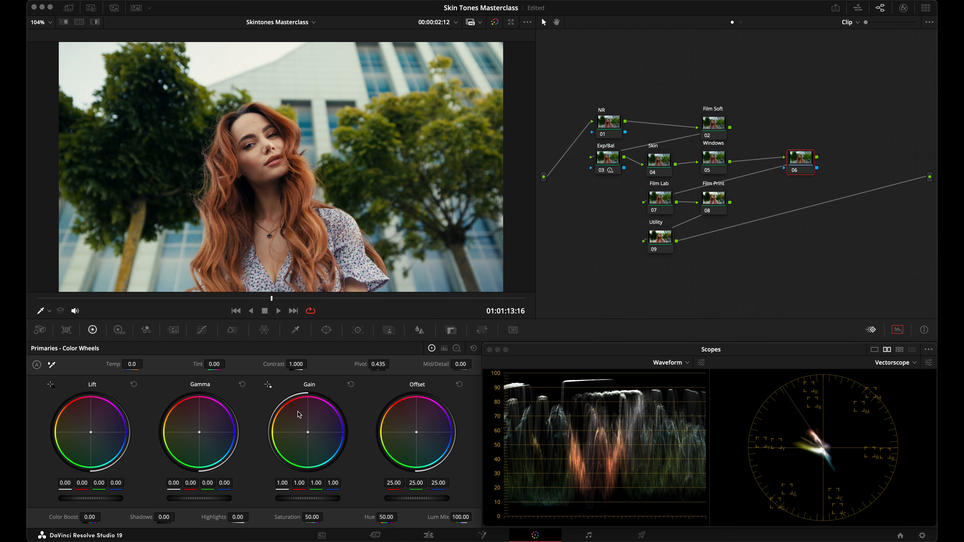
# Step: Try node 06's red Gain at 0.93, undo it, and balance the Gain at 0.92 red and 0.97 green, checking another frame
pyautogui.moveTo(302, 484); pyautogui.dragTo(287, 488)
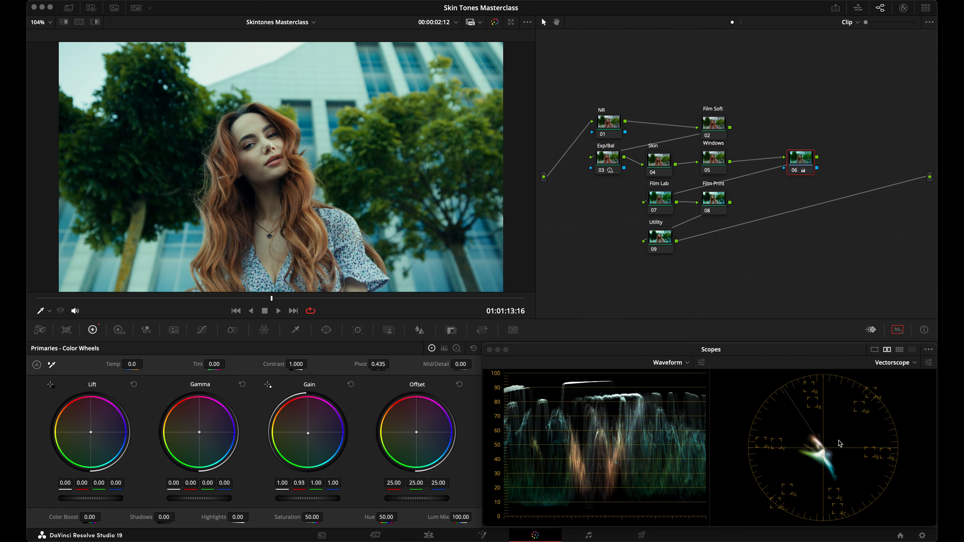
pyautogui.press('super+z')
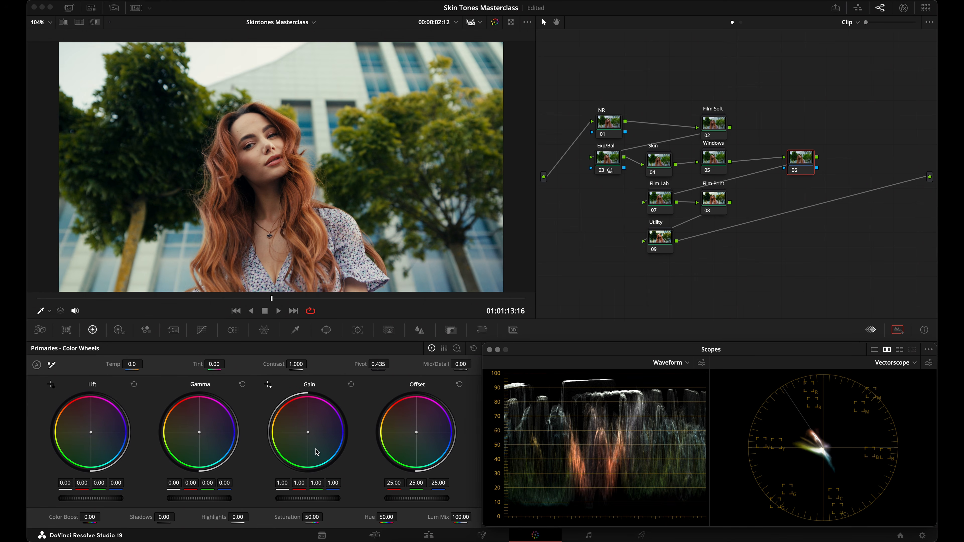
pyautogui.moveTo(301, 485); pyautogui.dragTo(296, 482)
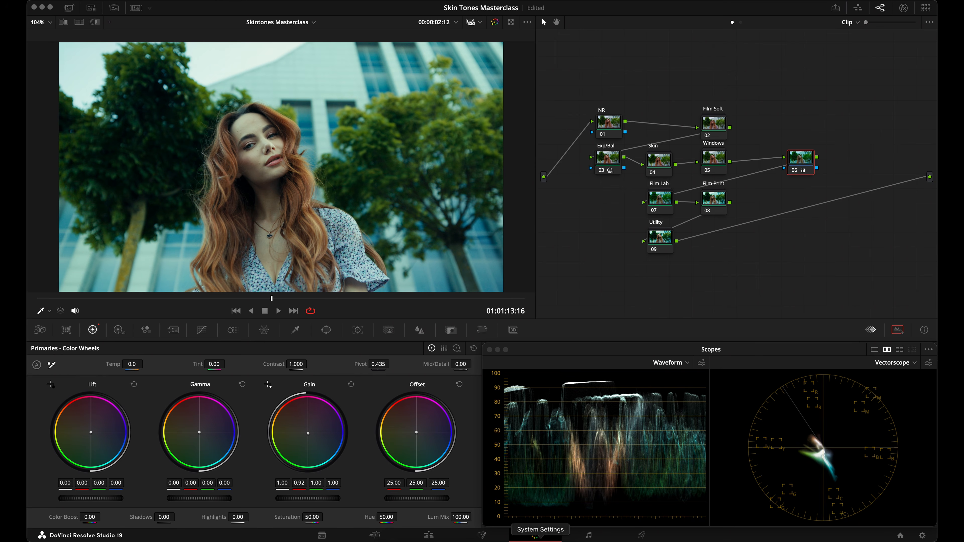
pyautogui.moveTo(315, 483); pyautogui.dragTo(306, 485)
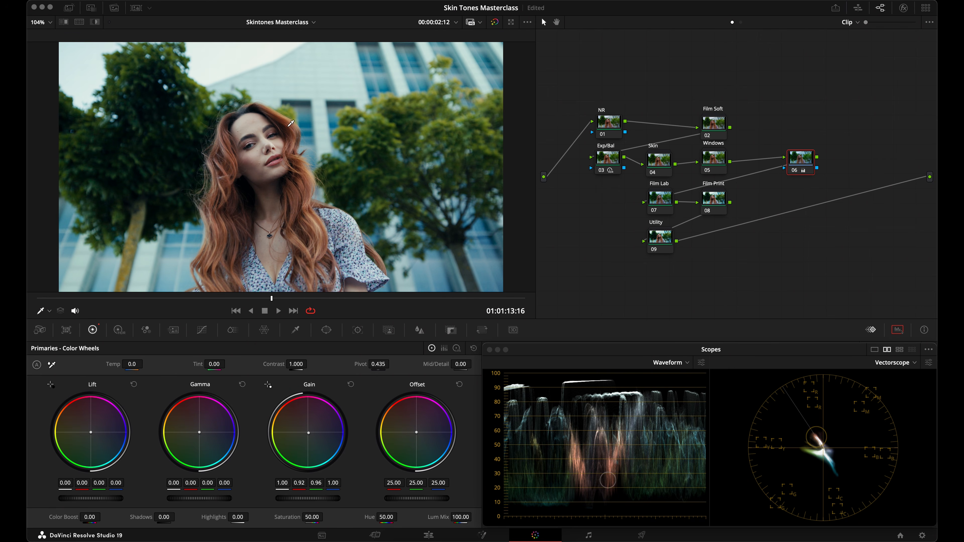
pyautogui.moveTo(315, 485); pyautogui.dragTo(317, 486)
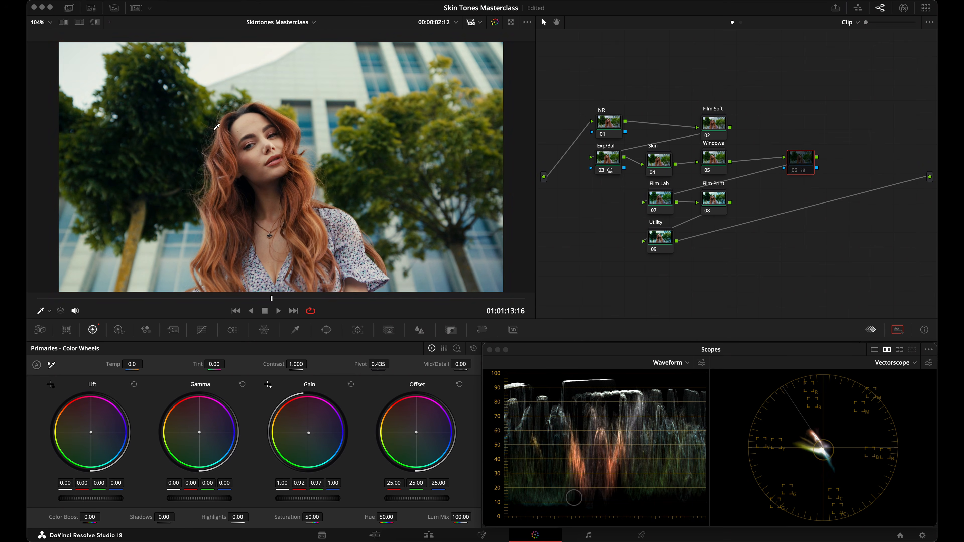
pyautogui.scroll(-2, 212, 134)
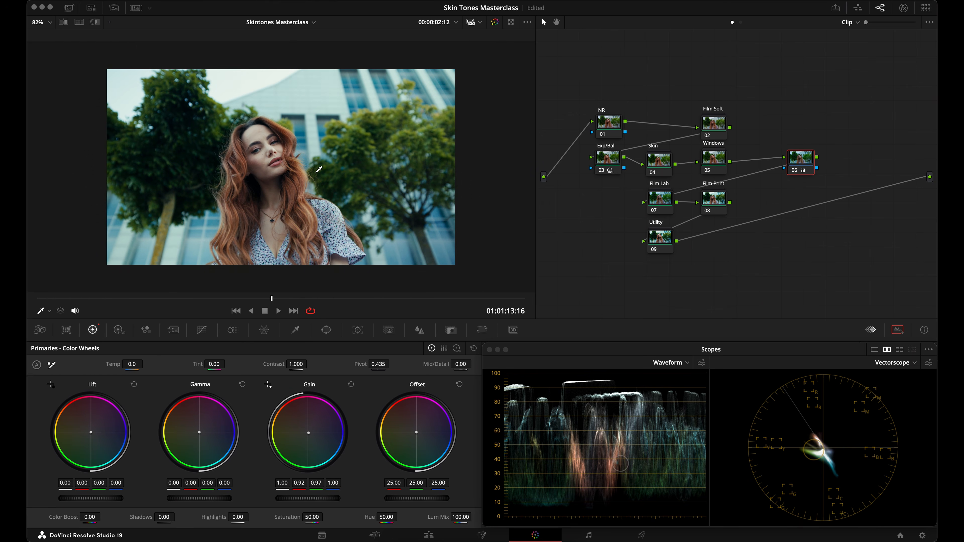
pyautogui.moveTo(311, 298); pyautogui.dragTo(398, 298)
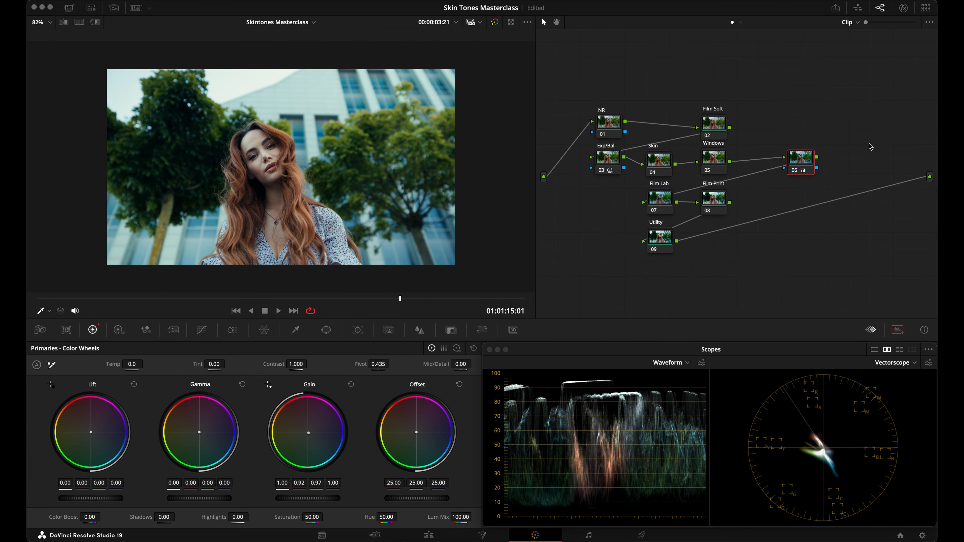
# Step: Reset node 06's grade and set its Gamma to 0.02 blue and 0.01 green
pyautogui.rightClick(806, 171)
pyautogui.click(820, 173)
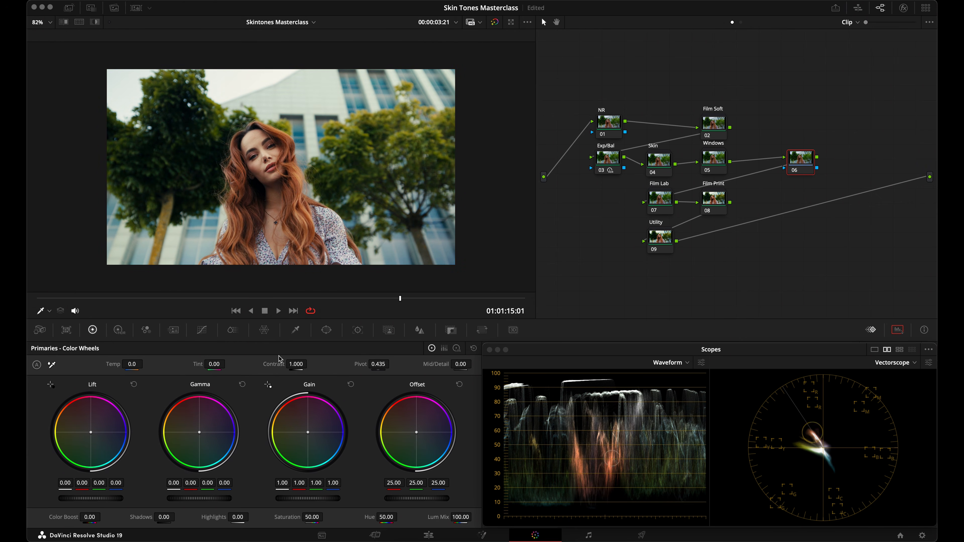
pyautogui.click(315, 488)
pyautogui.moveTo(220, 483); pyautogui.dragTo(250, 484)
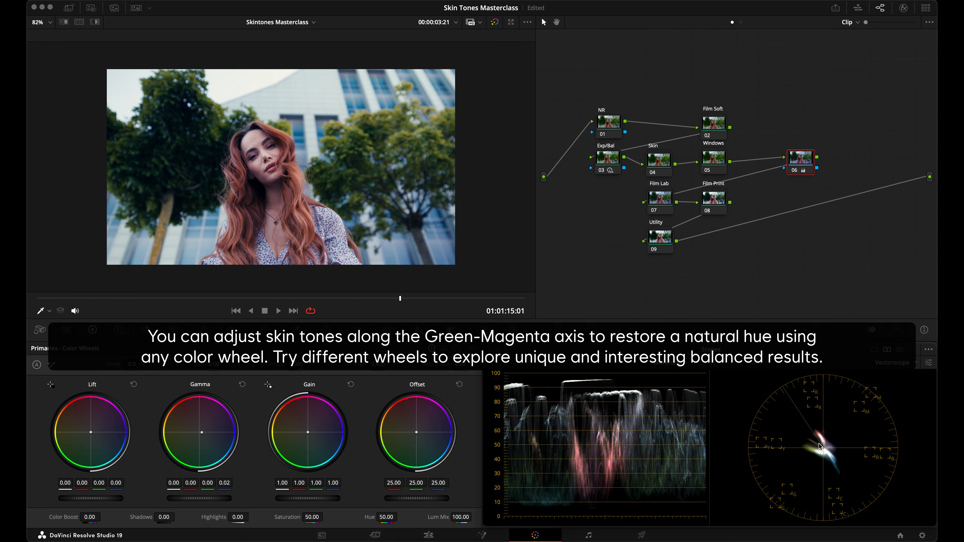
pyautogui.moveTo(211, 484); pyautogui.dragTo(224, 479)
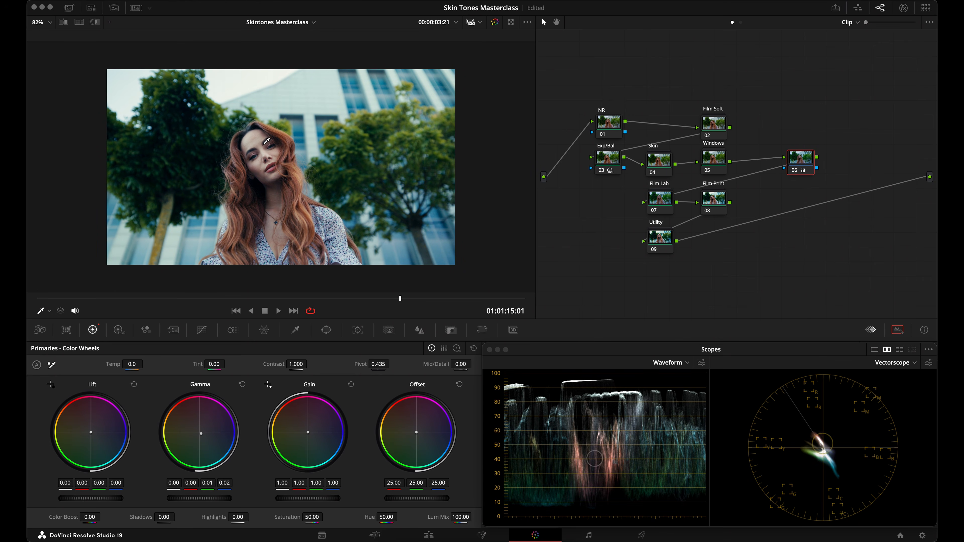
pyautogui.hotkey('shift', 'z')
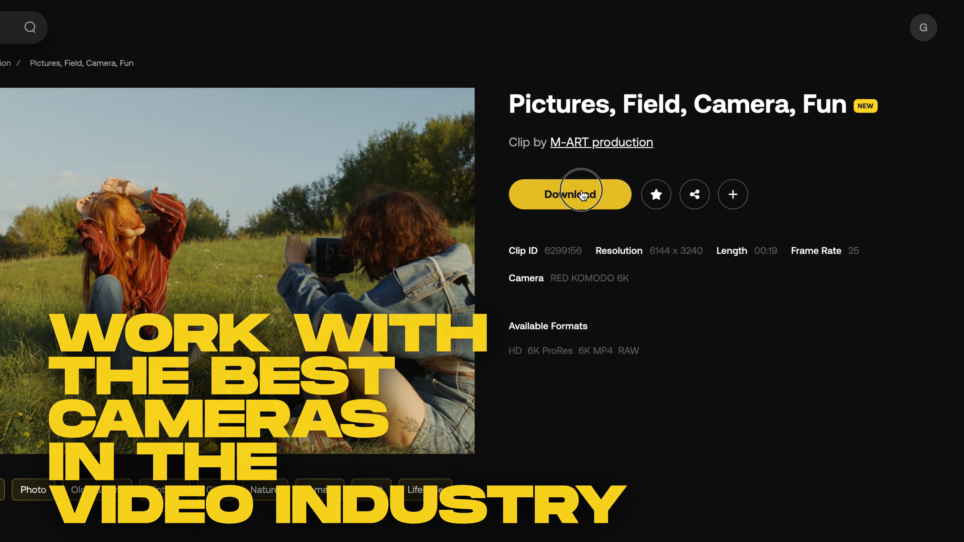
# Step: On the Artlist website, request the field clip's download and look through the music mood, voiceover language, gender and video category options
pyautogui.click(581, 193)
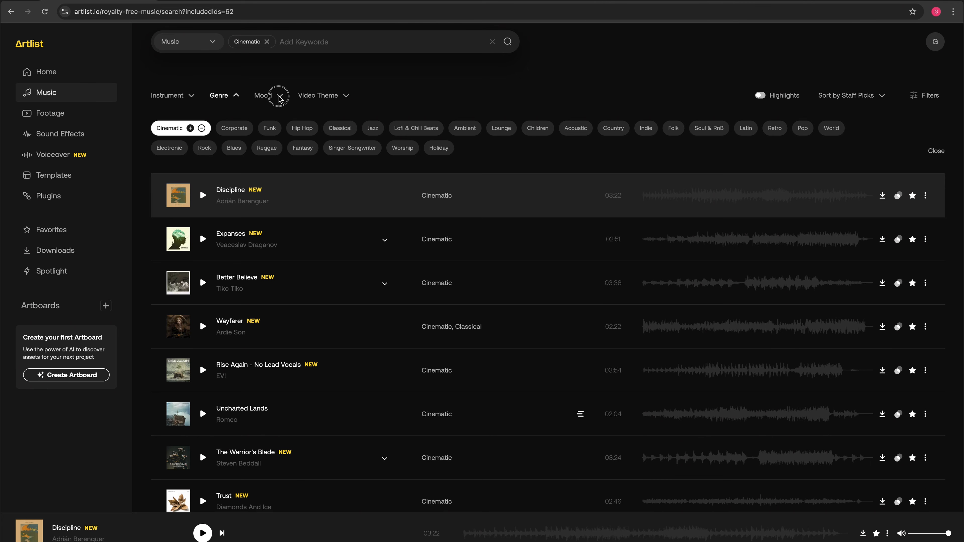
pyautogui.click(279, 95)
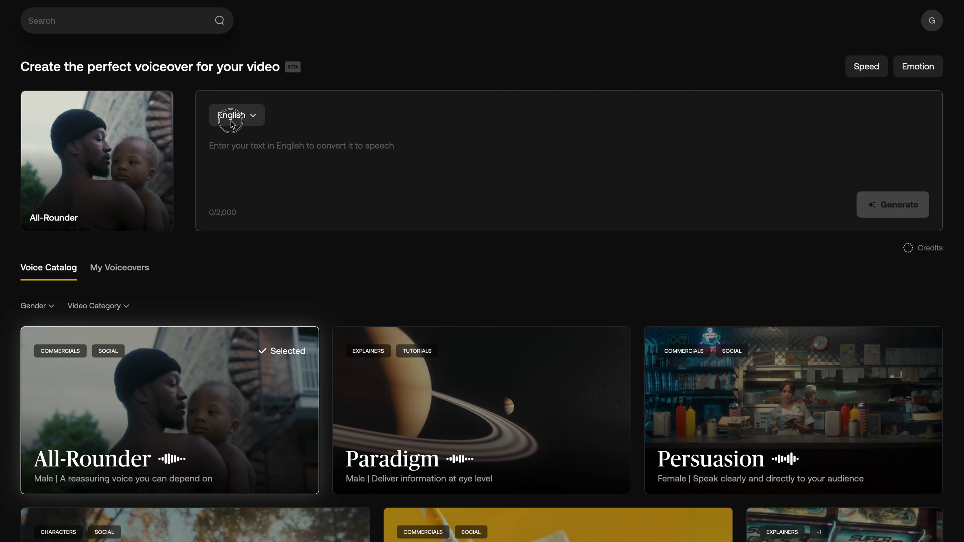
pyautogui.click(232, 121)
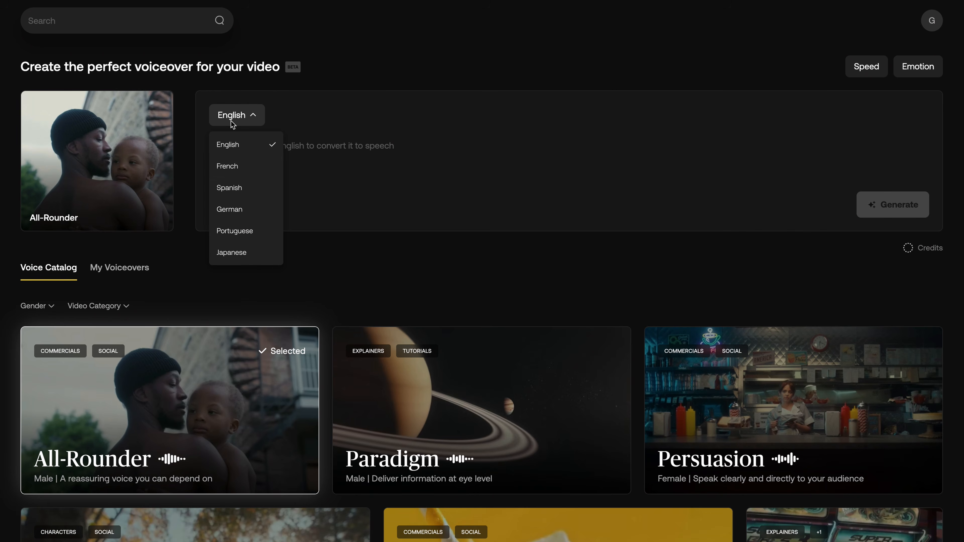
pyautogui.click(38, 306)
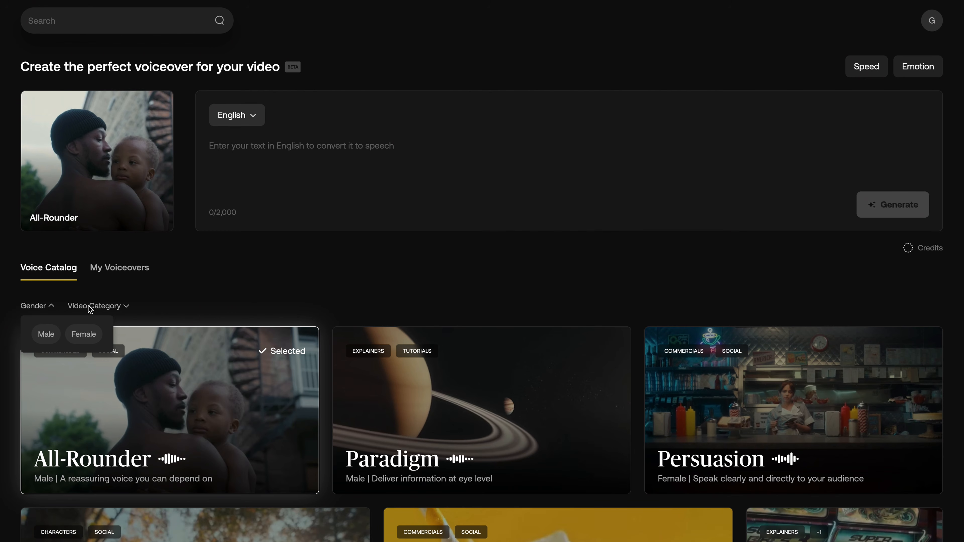
pyautogui.click(124, 305)
pyautogui.scroll(-15, 124, 305)
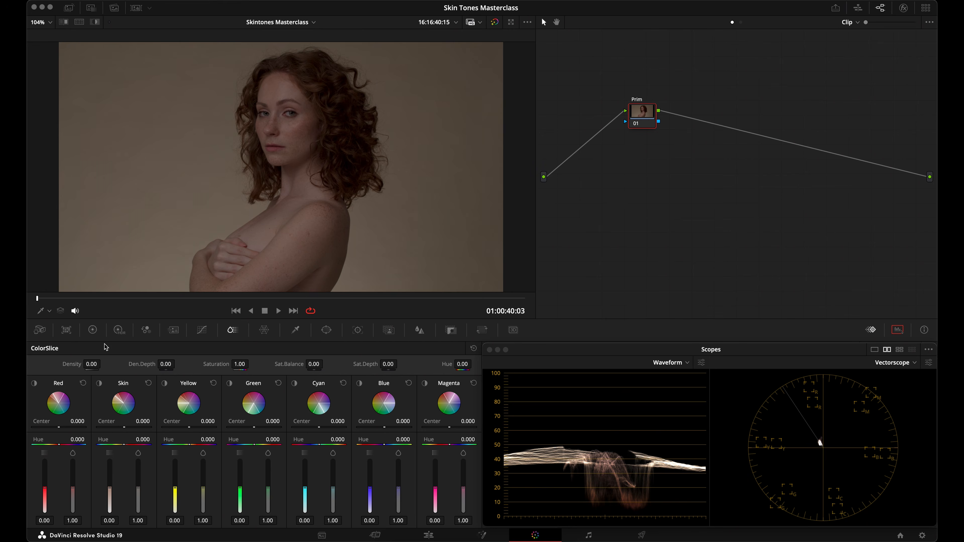
# Step: On the Prim node, raise the Offset to 39.05 and set the Contrast to 1.302 around a Pivot of 0.336
pyautogui.click(93, 329)
pyautogui.moveTo(417, 498)
pyautogui.mouseDown()
pyautogui.moveTo(684, 441)
pyautogui.moveTo(406, 502)
pyautogui.mouseUp()
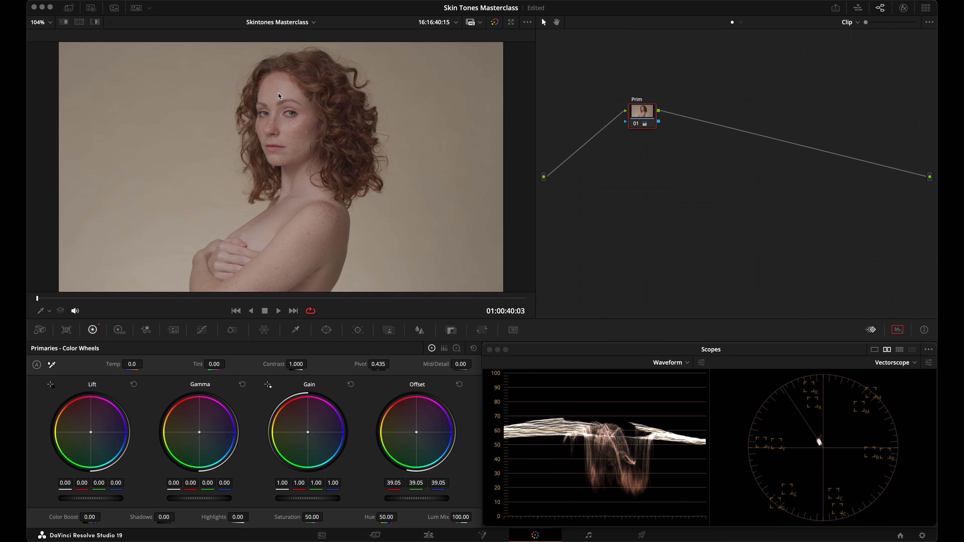
pyautogui.click(387, 364)
pyautogui.write('.336')
pyautogui.press('Return')
pyautogui.moveTo(296, 364); pyautogui.dragTo(366, 356)
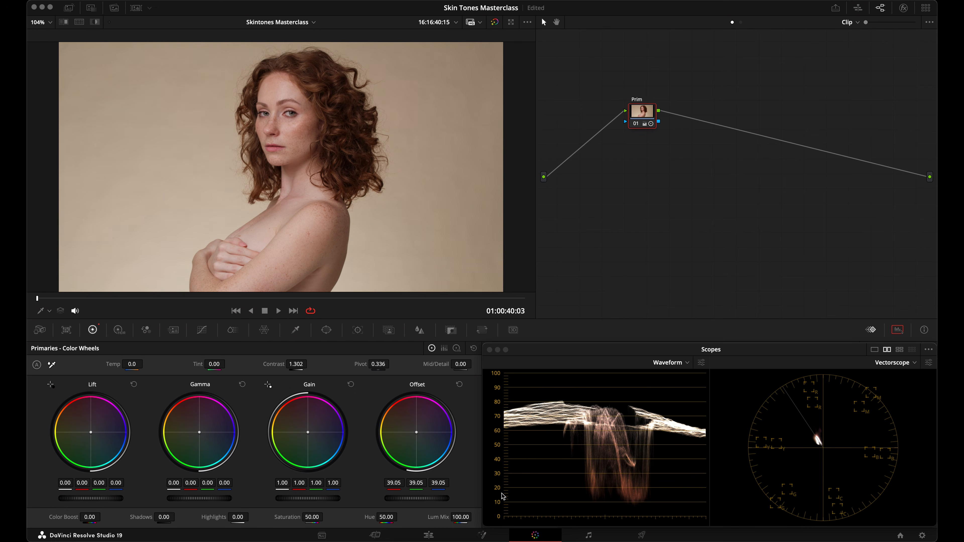
# Step: Set the Contrast to 1.310, balance the Offset at 37.45 red, 38.31 green and 38.44 blue, and compare the Prim grade on and off
pyautogui.moveTo(298, 364); pyautogui.dragTo(305, 364)
pyautogui.moveTo(442, 498); pyautogui.dragTo(431, 492)
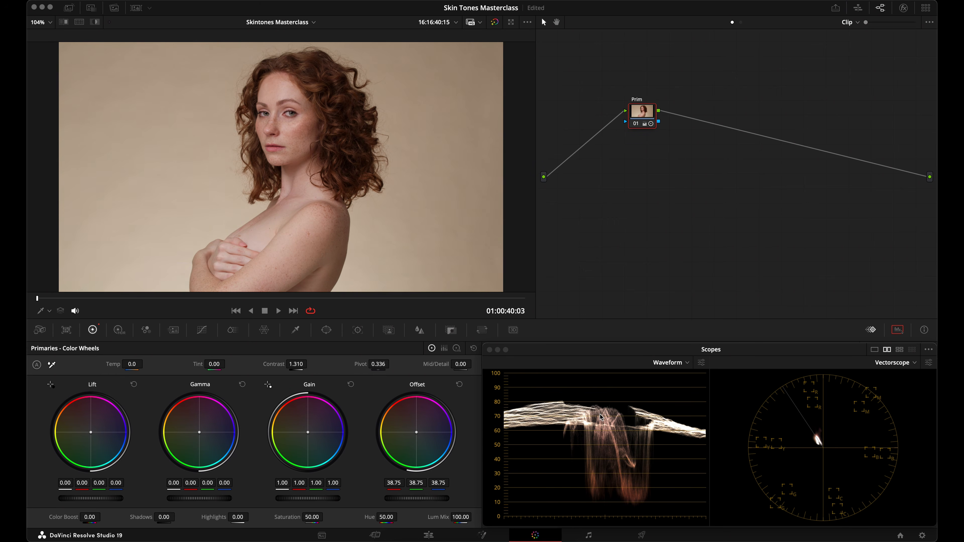
pyautogui.moveTo(418, 434); pyautogui.dragTo(420, 438)
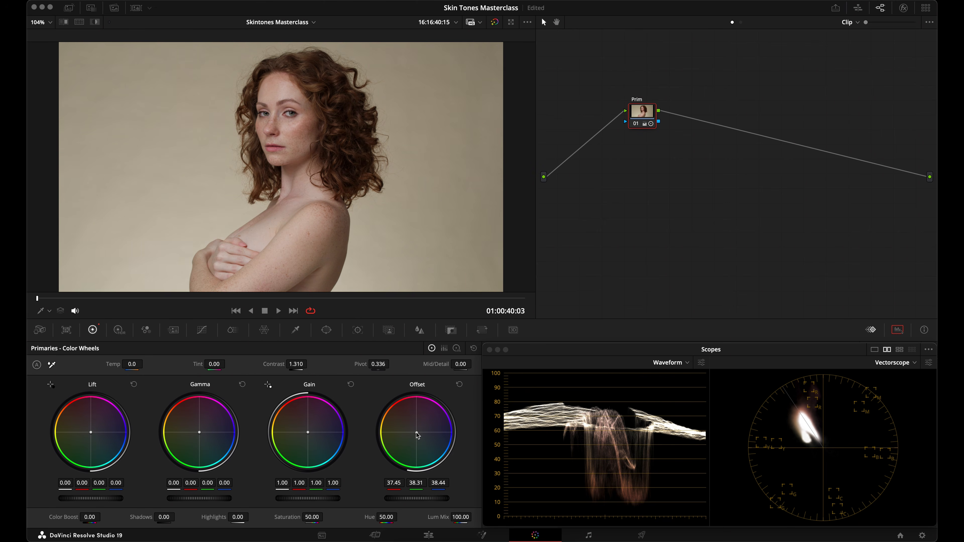
pyautogui.hotkey('ctrl', 'd')
pyautogui.hotkey('ctrl', 'd')
pyautogui.hotkey('ctrl', 'd')
pyautogui.hotkey('ctrl', 'd')
# Step: Save the project and add two serial nodes after Prim, labelled Skin and Texture
pyautogui.press('super+s')
pyautogui.hotkey('alt', 's')
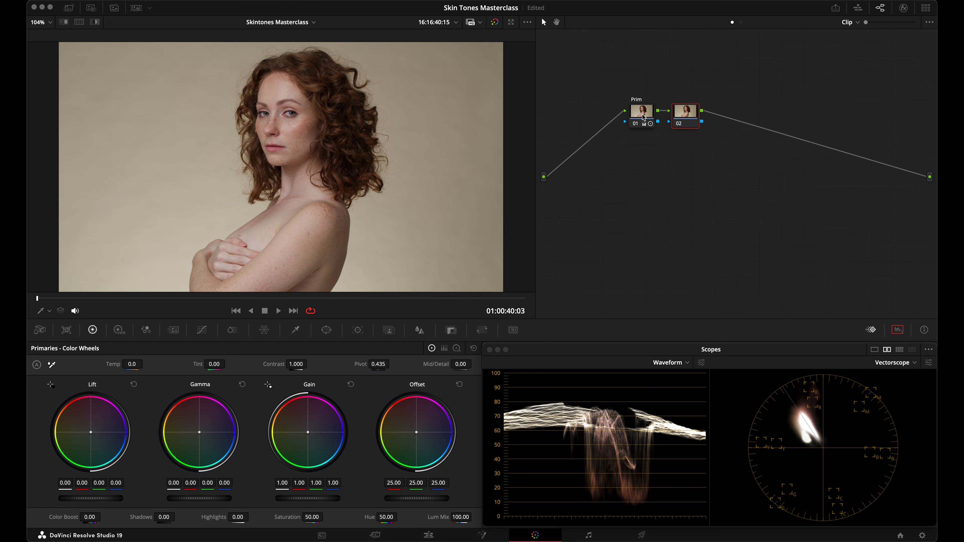
pyautogui.hotkey('alt', 's')
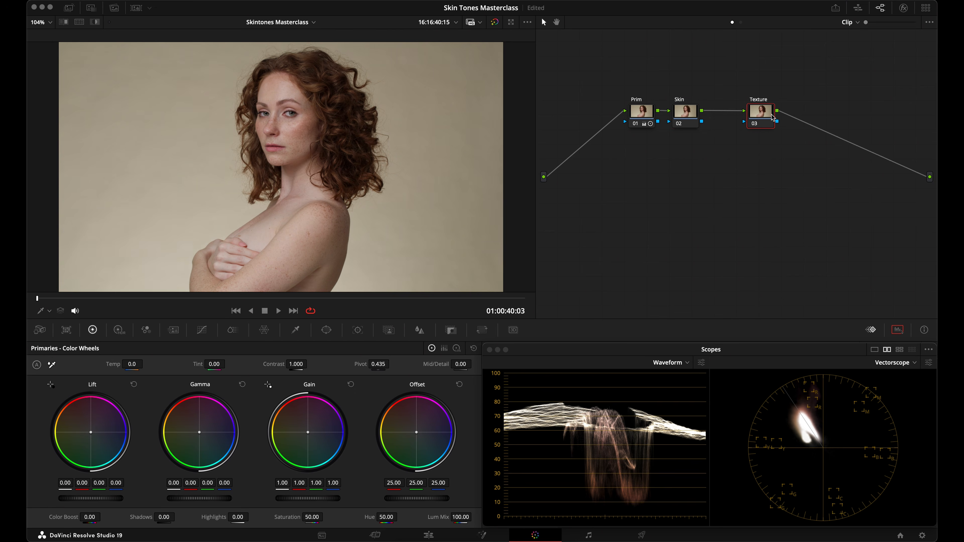
# Step: On the Skin node, sample the woman's forehead with the HSL Qualifier and show the selection in highlight view
pyautogui.click(676, 117)
pyautogui.click(296, 330)
pyautogui.click(278, 91)
pyautogui.hotkey('shift', 'h')
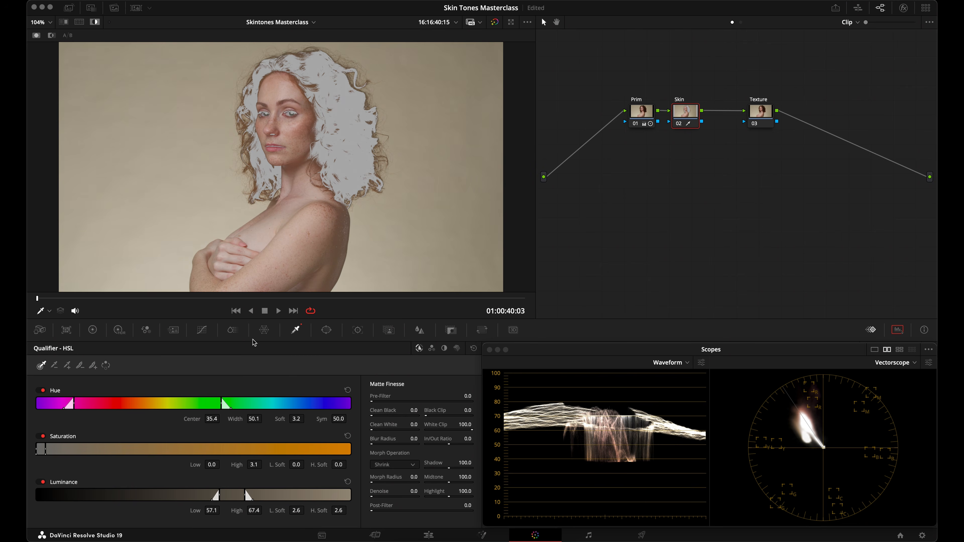
# Step: Refine the skin key to Hue width 8.4, Saturation 0.4 to 1.5 and Luminance 57.3 to 67.1
pyautogui.moveTo(240, 421); pyautogui.dragTo(48, 414)
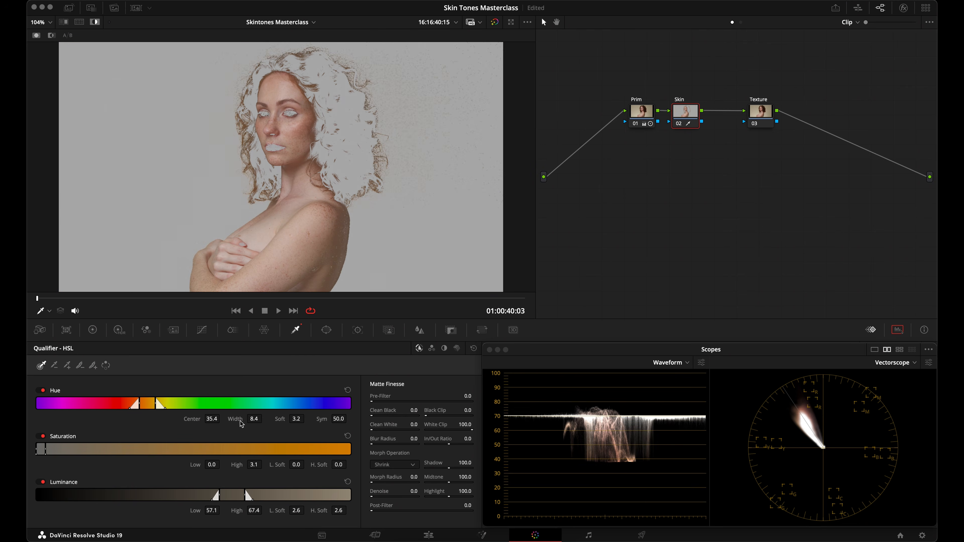
pyautogui.moveTo(195, 465); pyautogui.dragTo(236, 466)
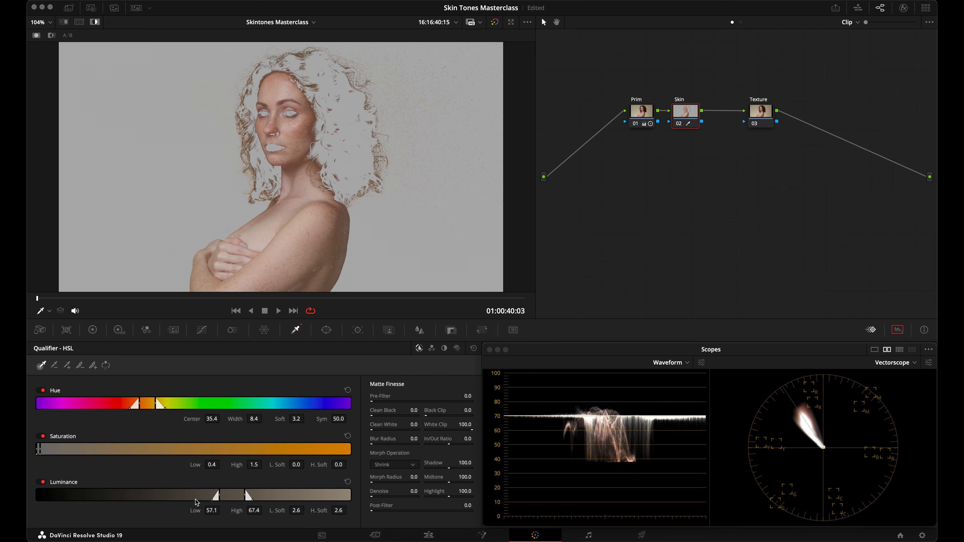
pyautogui.moveTo(195, 511); pyautogui.dragTo(235, 512)
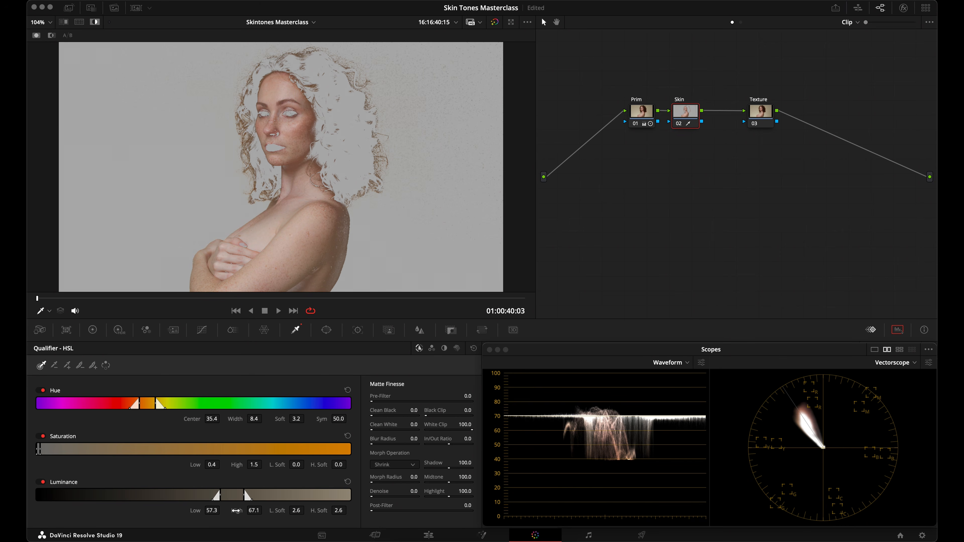
# Step: Clean up the skin matte with Post-Filter 0.1, Denoise 3.0, Clean White 34.8 and Clean Black 24.2
pyautogui.moveTo(385, 504); pyautogui.dragTo(383, 503)
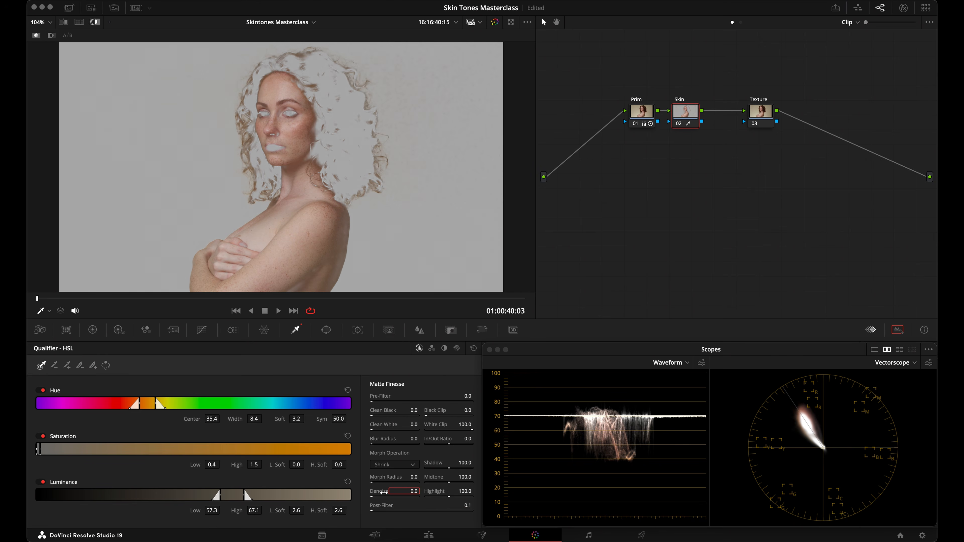
pyautogui.write('3')
pyautogui.press('Return')
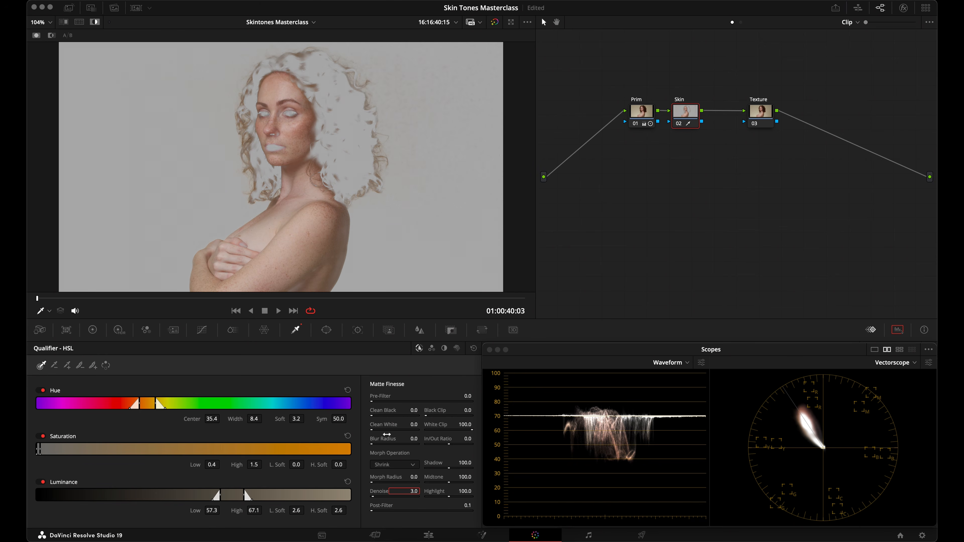
pyautogui.moveTo(386, 427); pyautogui.dragTo(538, 426)
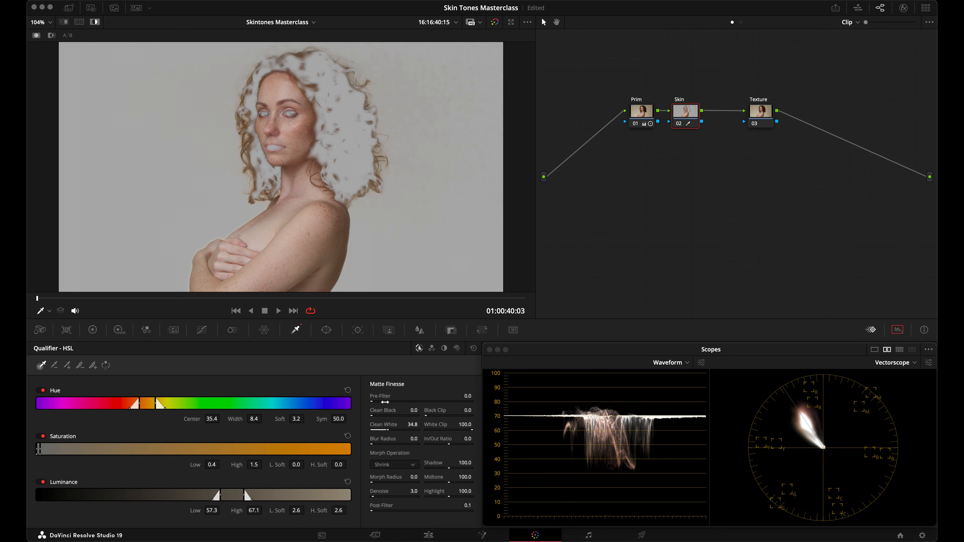
pyautogui.moveTo(383, 410); pyautogui.dragTo(488, 419)
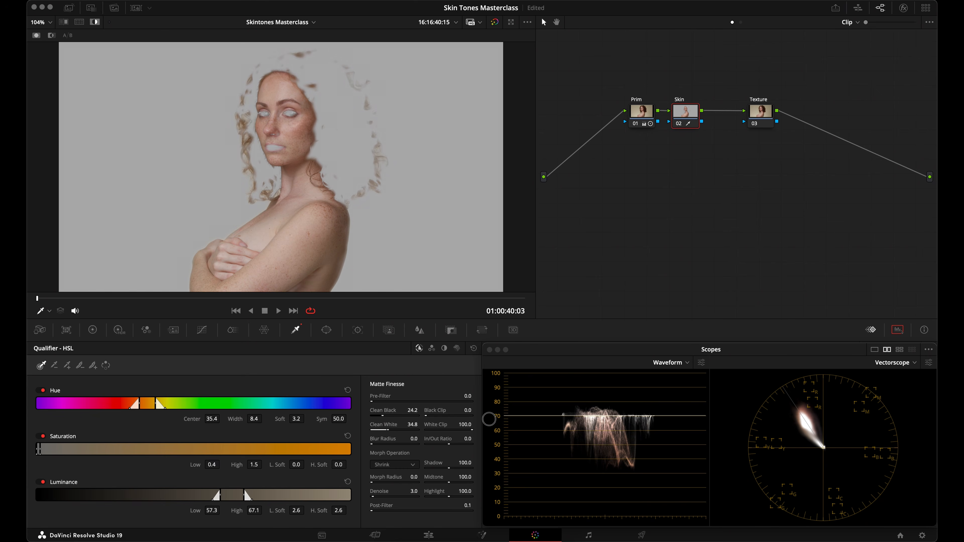
# Step: Turn off the highlight view and connect the Skin node's key output to the Texture node's key input
pyautogui.hotkey('shift', 'h')
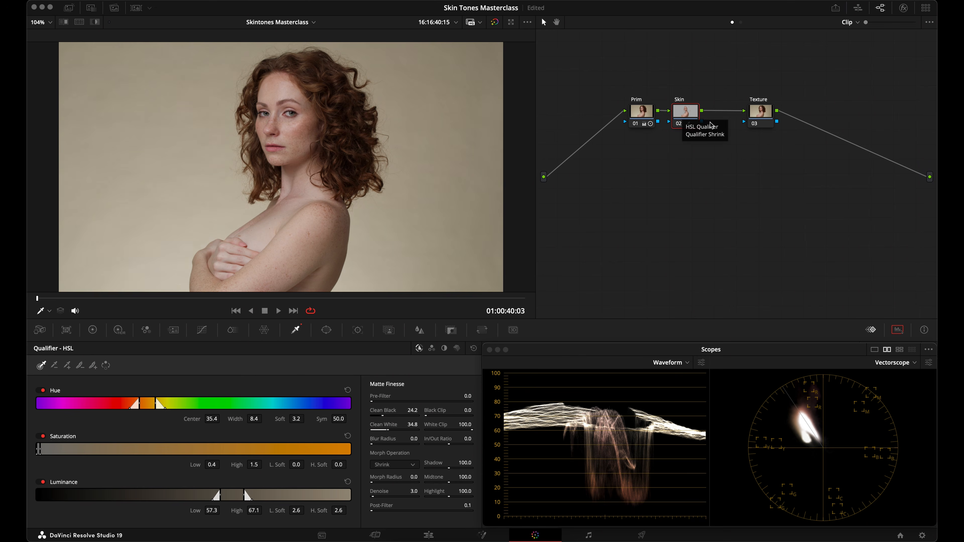
pyautogui.moveTo(702, 122); pyautogui.dragTo(746, 124)
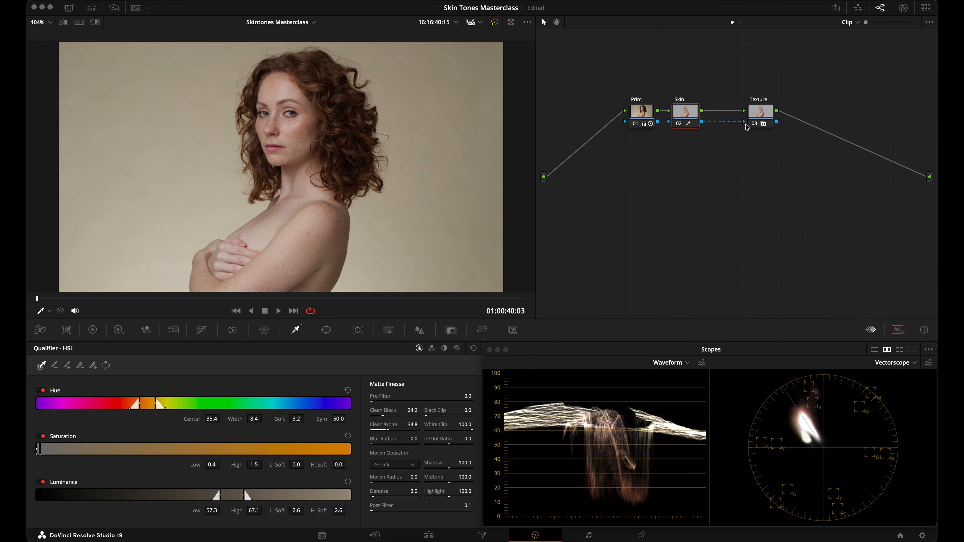
# Step: On the Texture node, lower the primaries' Mid/Detail to -100
pyautogui.click(766, 116)
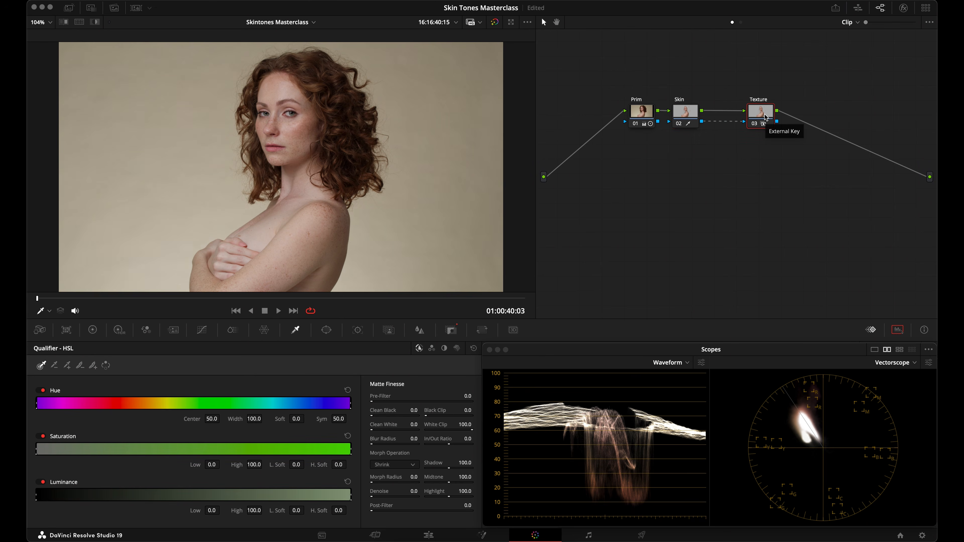
pyautogui.click(91, 331)
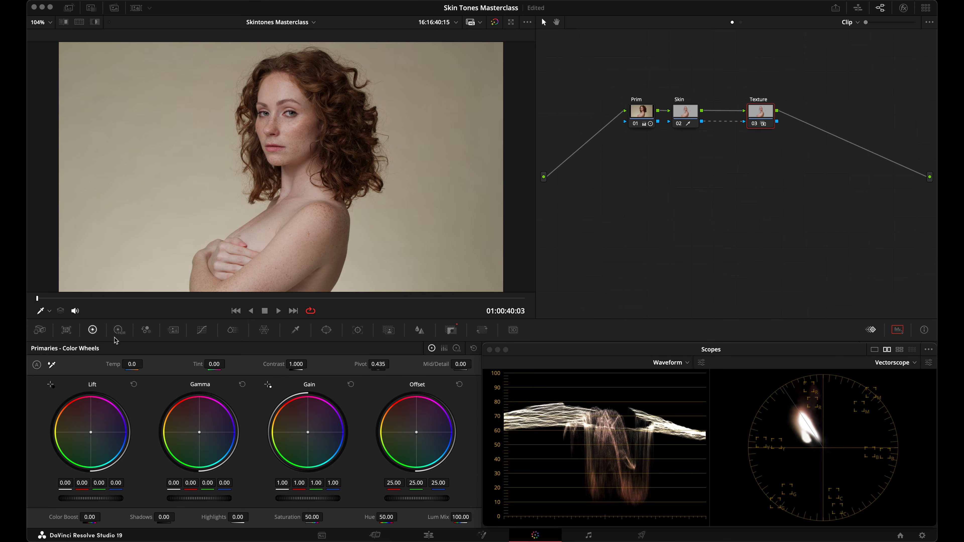
pyautogui.click(118, 330)
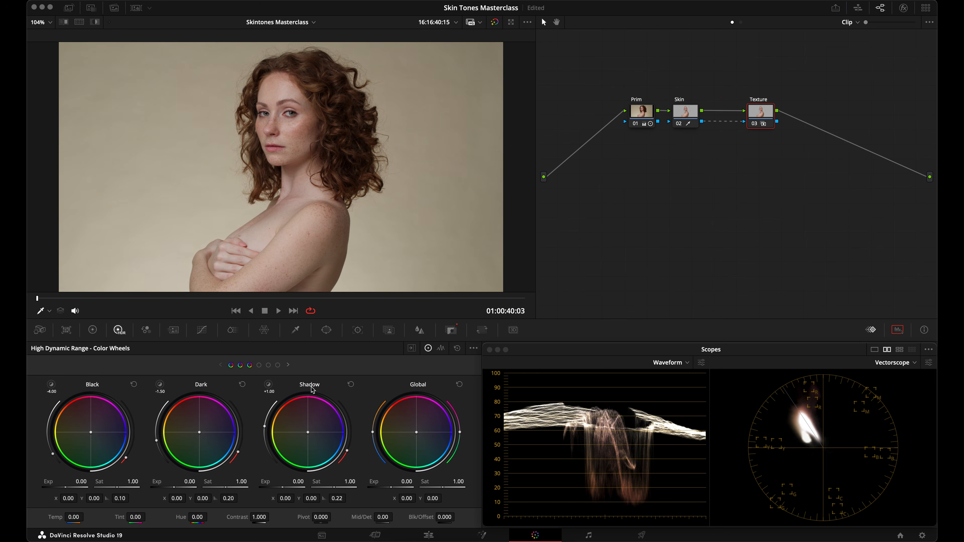
pyautogui.click(92, 329)
pyautogui.moveTo(438, 369); pyautogui.dragTo(421, 366)
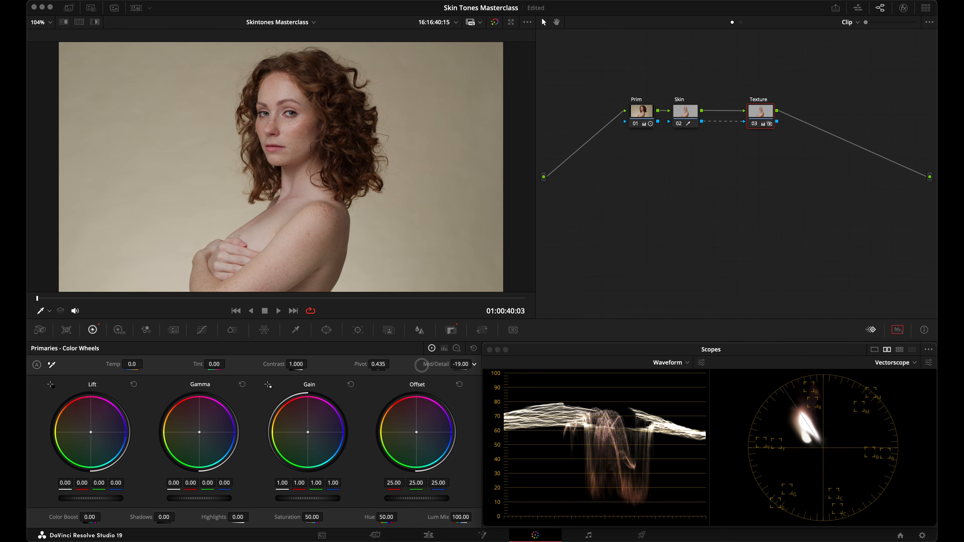
pyautogui.press('super+equal')
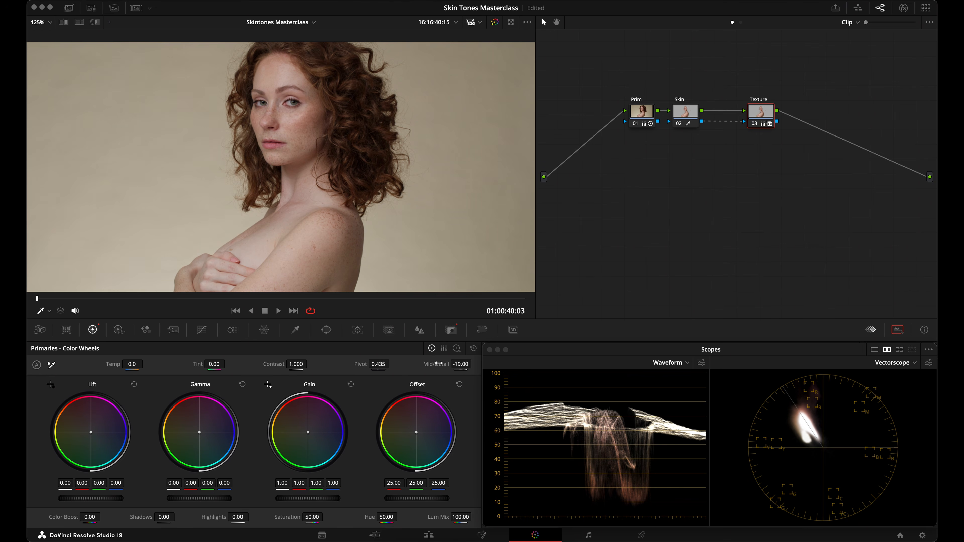
pyautogui.moveTo(439, 364)
pyautogui.mouseDown()
pyautogui.moveTo(218, 384)
pyautogui.moveTo(440, 365)
pyautogui.mouseUp()
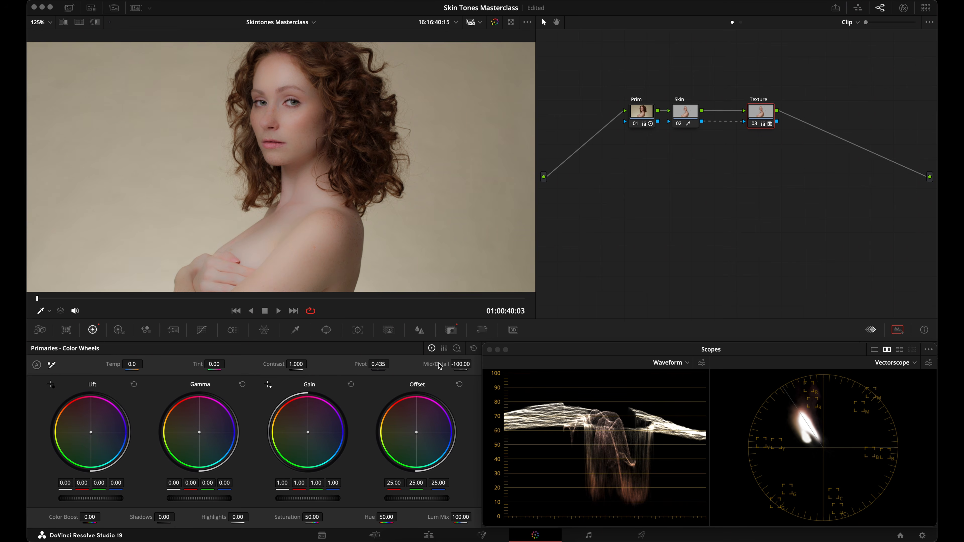
# Step: Reset the Texture node's Mid/Detail and set it to -31.50 for gentler skin softening
pyautogui.doubleClick(439, 365)
pyautogui.moveTo(439, 364)
pyautogui.mouseDown()
pyautogui.moveTo(411, 364)
pyautogui.moveTo(465, 367)
pyautogui.moveTo(434, 369)
pyautogui.moveTo(448, 368)
pyautogui.mouseUp()
pyautogui.hotkey('shift', 'z')
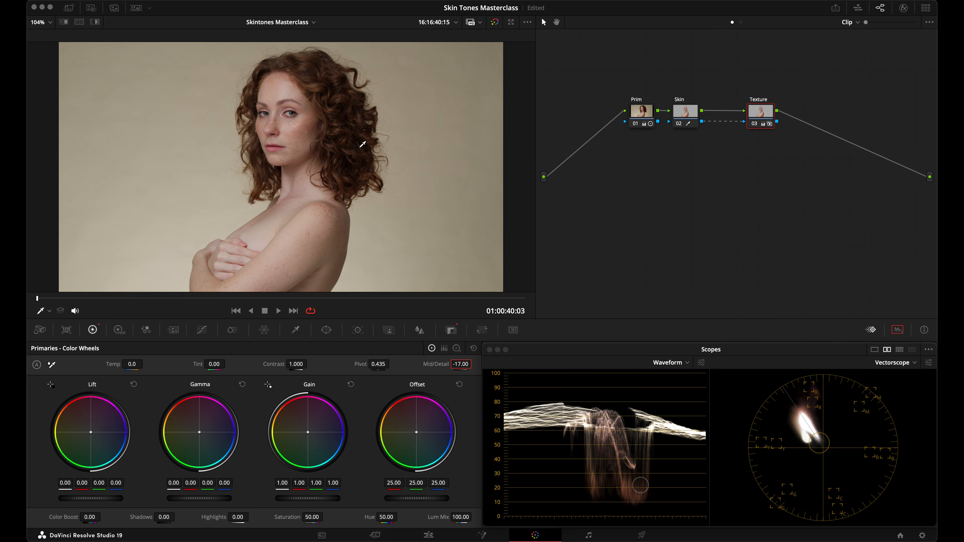
pyautogui.moveTo(443, 363)
pyautogui.mouseDown()
pyautogui.moveTo(428, 364)
pyautogui.moveTo(436, 364)
pyautogui.mouseUp()
# Step: Compare the woman's facial skin up close with the Texture node's softening on and off
pyautogui.scroll(5, 442, 181)
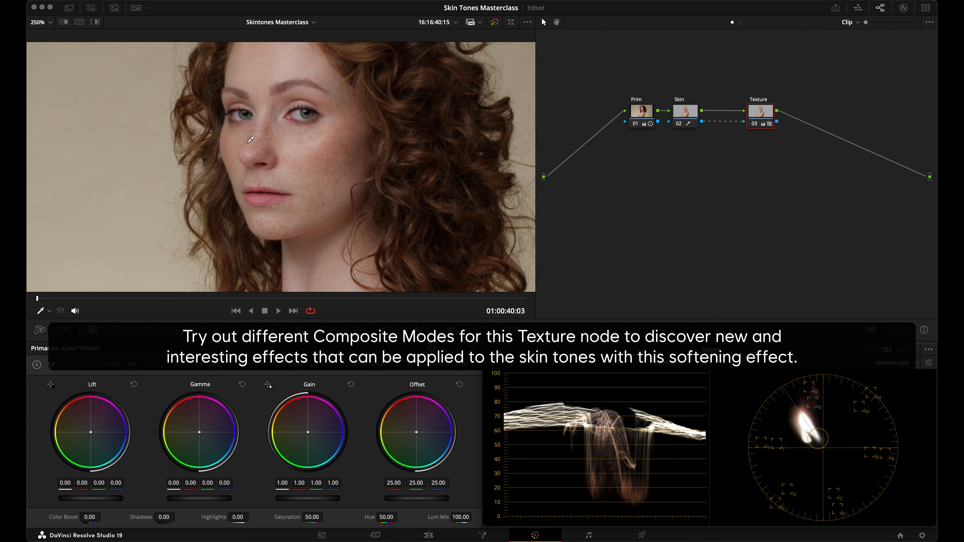
pyautogui.press('super+d')
pyautogui.press('super+d')
pyautogui.press('super+d')
pyautogui.press('super+d')
pyautogui.hotkey('shift', 'z')
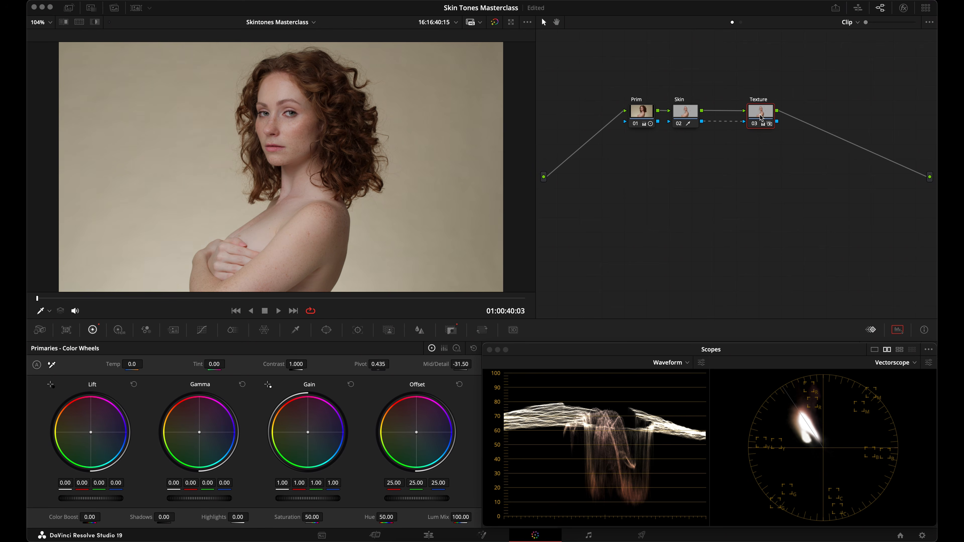
# Step: Limit the Texture node's key in highlight view to Luminance High 60.7 with H. Soft 3.0
pyautogui.click(295, 330)
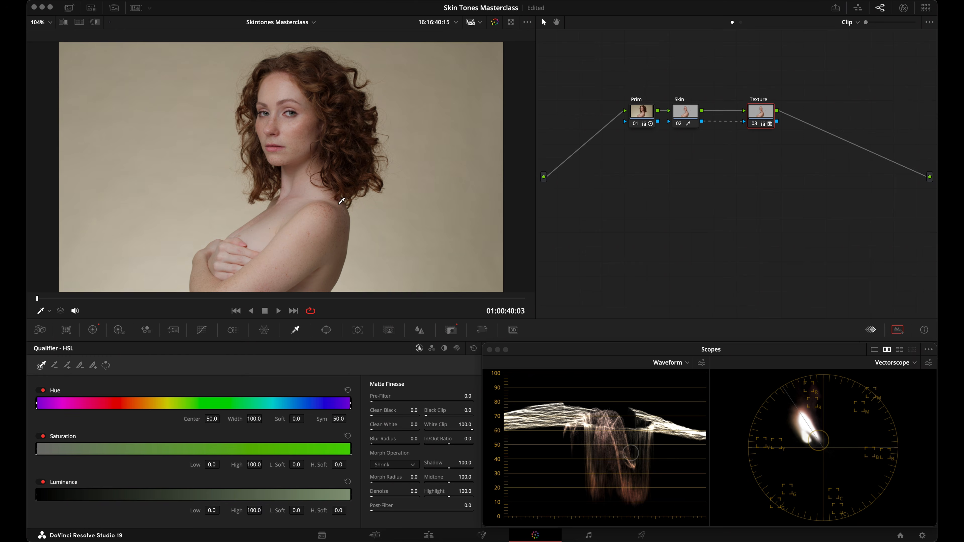
pyautogui.hotkey('shift', 'h')
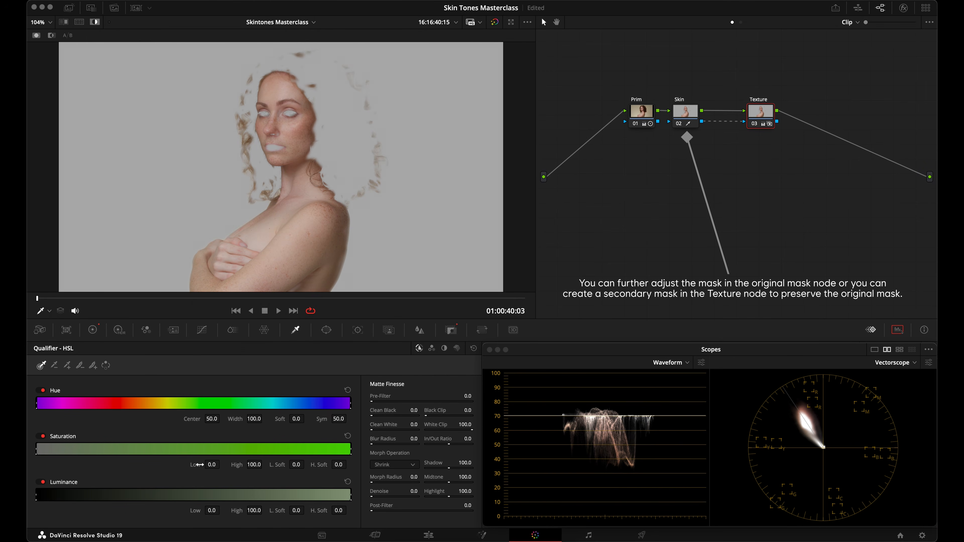
pyautogui.moveTo(230, 512); pyautogui.dragTo(151, 512)
pyautogui.moveTo(213, 512); pyautogui.dragTo(235, 511)
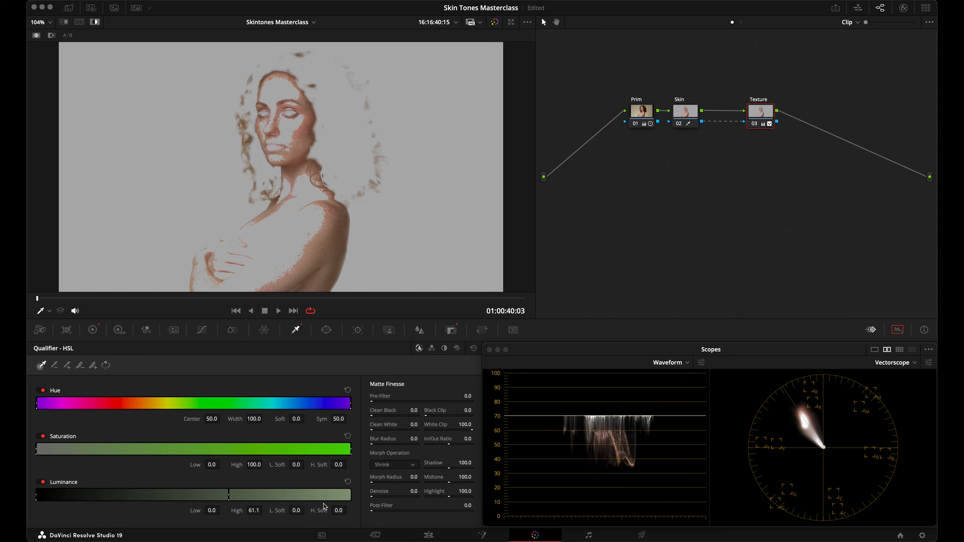
pyautogui.moveTo(320, 513); pyautogui.dragTo(320, 514)
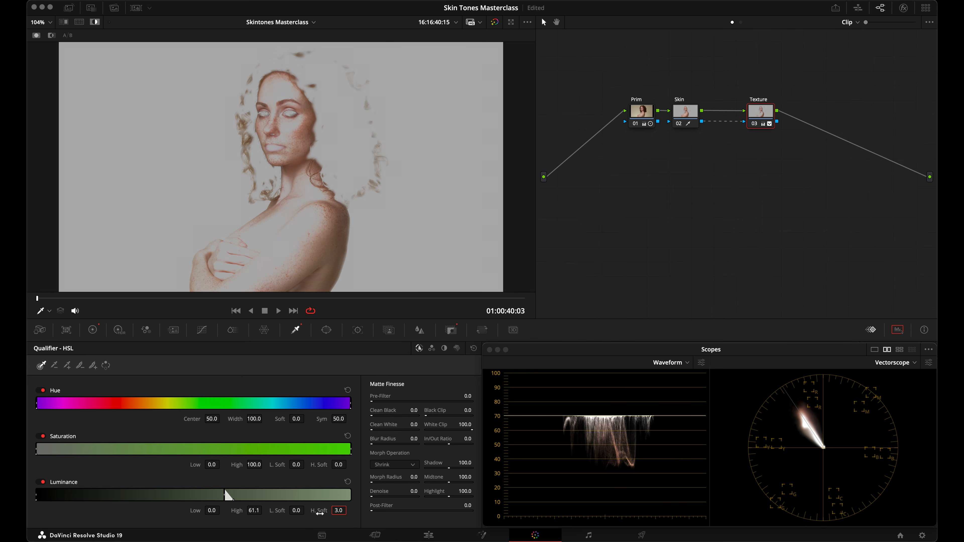
pyautogui.moveTo(254, 511); pyautogui.dragTo(251, 510)
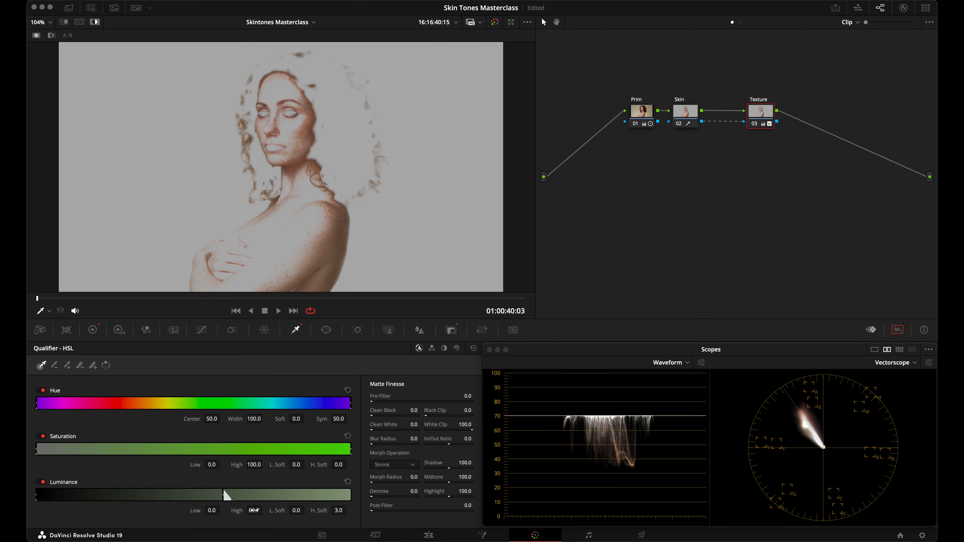
pyautogui.hotkey('shift', 'h')
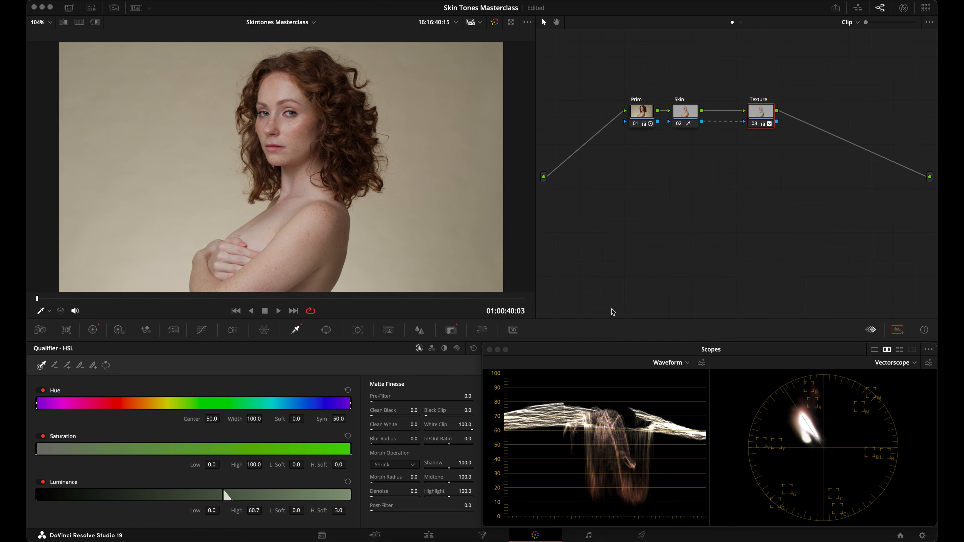
# Step: Reset the Texture node's luminance qualifier and Mid/Detail adjustment
pyautogui.click(473, 349)
pyautogui.click(119, 329)
pyautogui.click(92, 329)
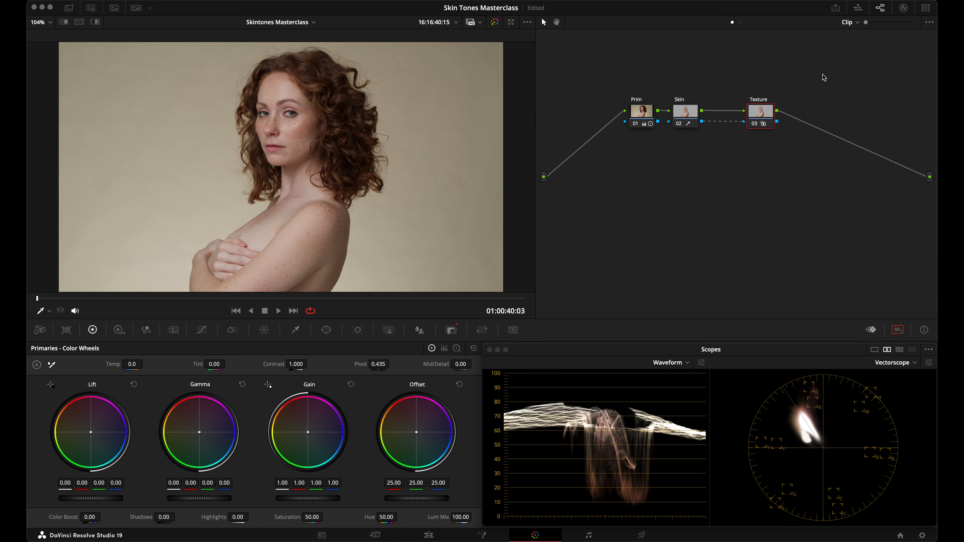
# Step: Find the Soften and Sharpen effect in the effects library and apply it to the Texture node
pyautogui.click(903, 8)
pyautogui.click(840, 40)
pyautogui.doubleClick(840, 40)
pyautogui.write('soft')
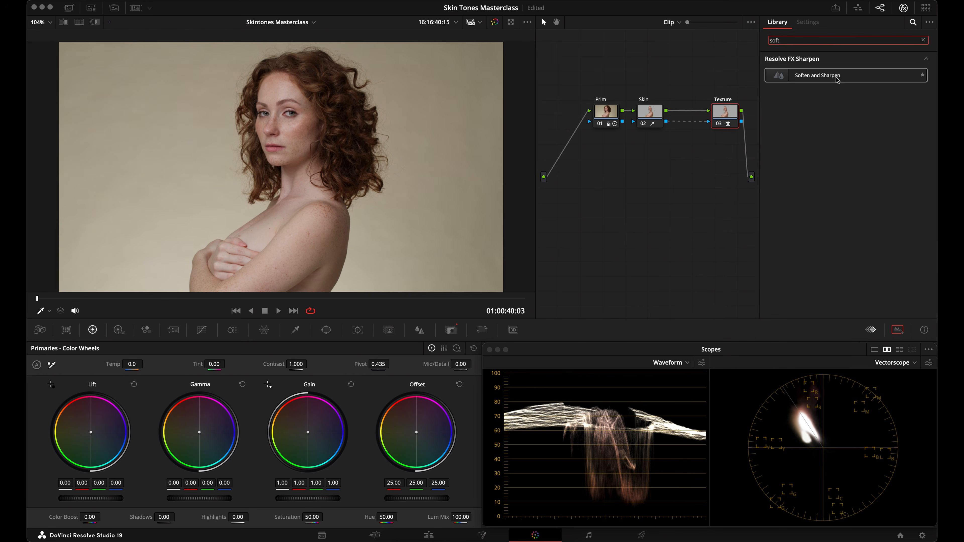
pyautogui.moveTo(837, 76); pyautogui.dragTo(726, 114)
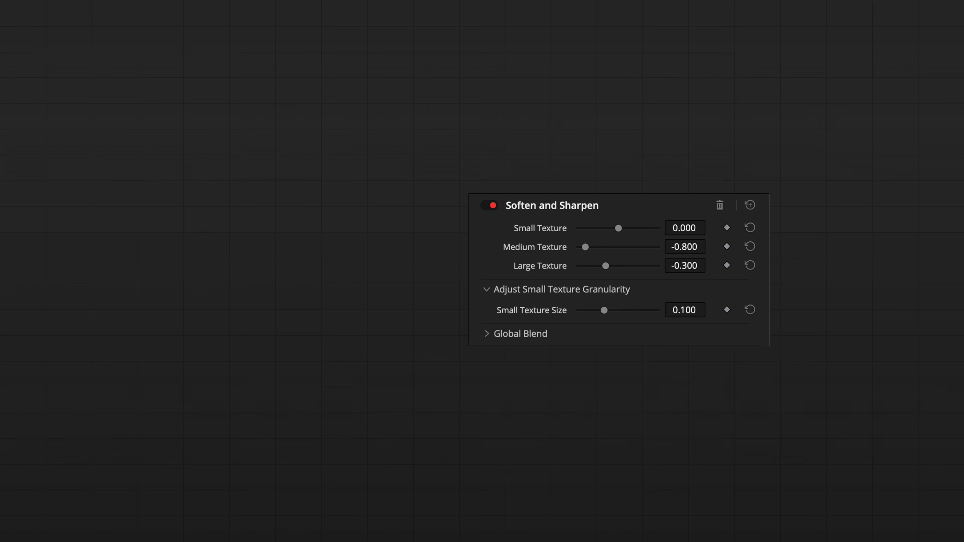
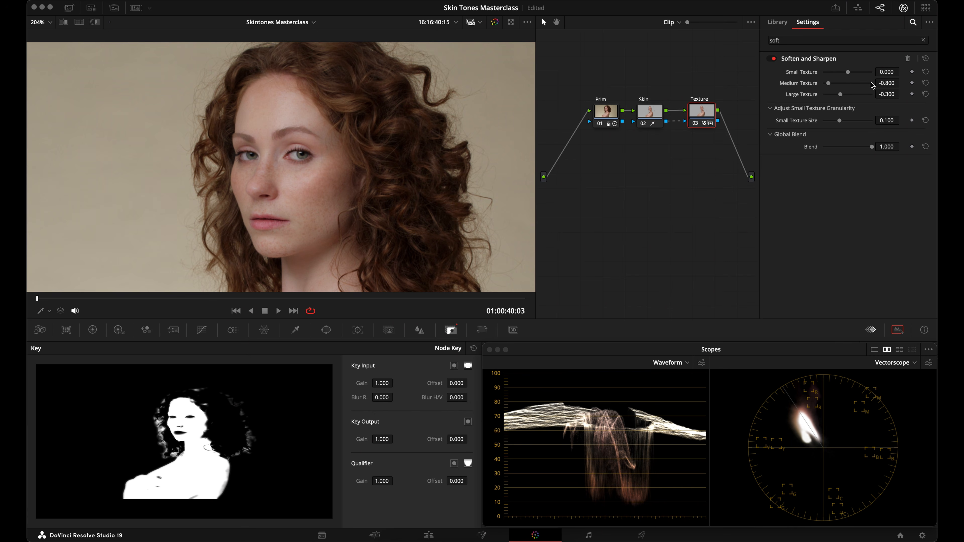
# Step: Reset Soften and Sharpen's Medium and Large Texture, then set them to -0.468 and -0.156
pyautogui.doubleClick(885, 83)
pyautogui.doubleClick(887, 95)
pyautogui.moveTo(849, 85)
pyautogui.mouseDown()
pyautogui.moveTo(771, 88)
pyautogui.moveTo(845, 85)
pyautogui.moveTo(838, 89)
pyautogui.mouseUp()
pyautogui.moveTo(848, 94); pyautogui.dragTo(845, 98)
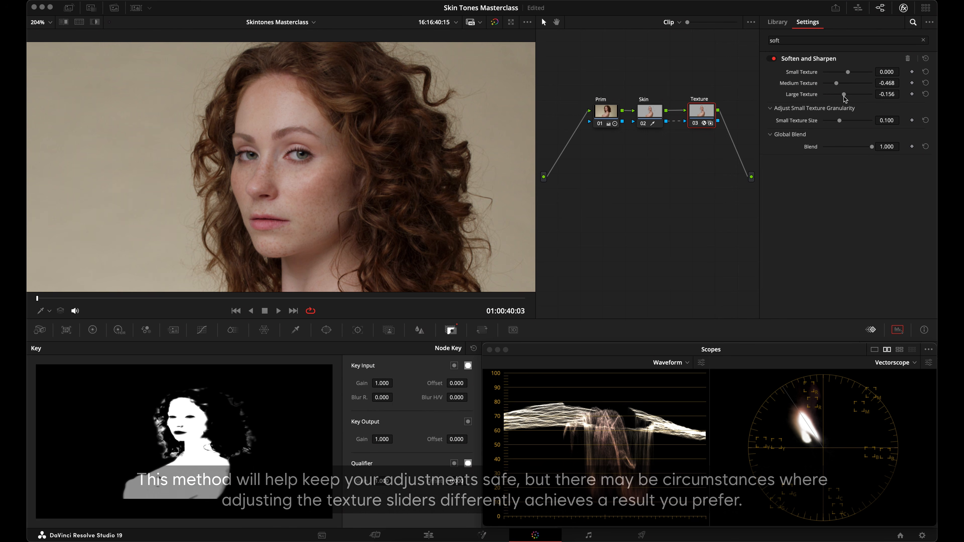
# Step: Compare the portrait with the softening on and off, and review the clip full screen
pyautogui.hotkey('shift', 'z')
pyautogui.press('super+d')
pyautogui.press('super+d')
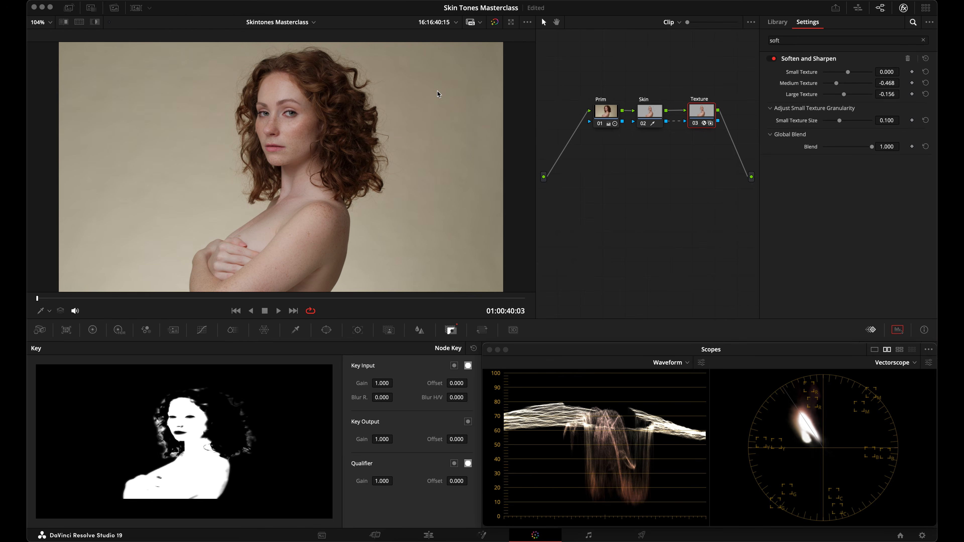
pyautogui.press('super+f')
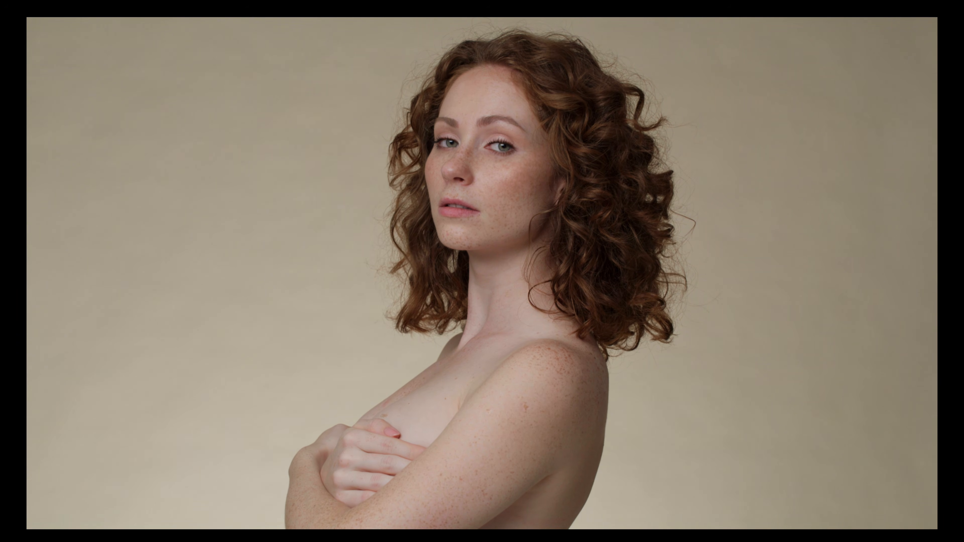
pyautogui.press('Escape')
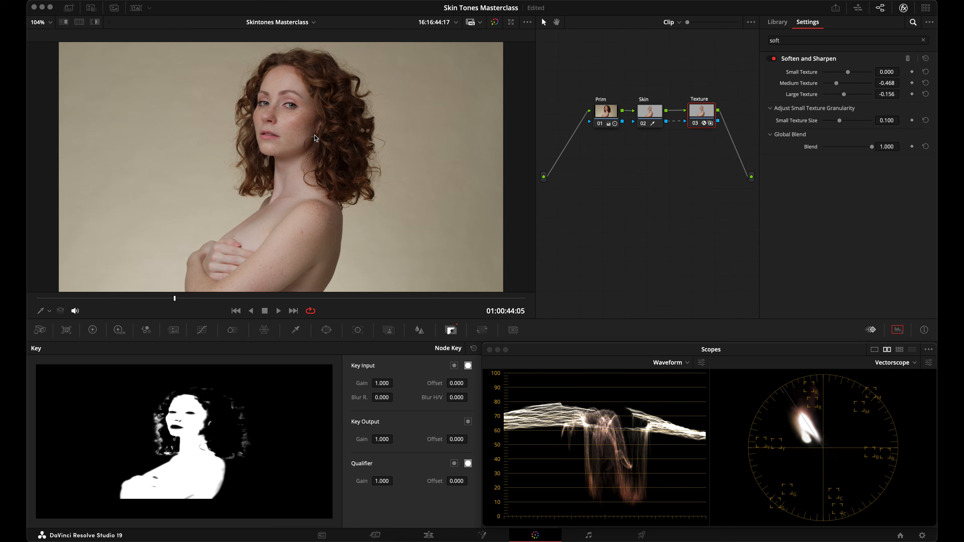
# Step: Set Soften and Sharpen's Small Texture to 0.138 and Small Texture Size to 0.127
pyautogui.scroll(4, 313, 135)
pyautogui.scroll(3, 314, 135)
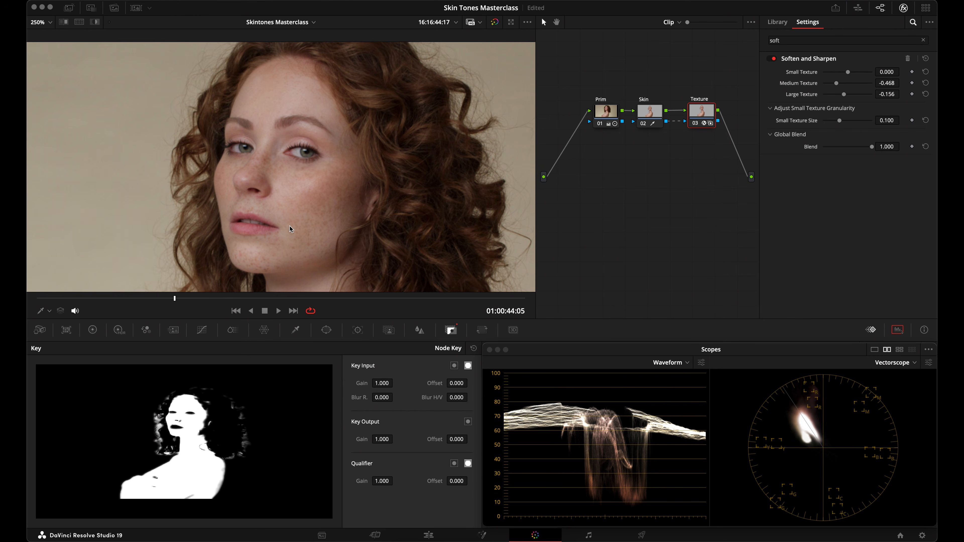
pyautogui.moveTo(848, 72); pyautogui.dragTo(853, 76)
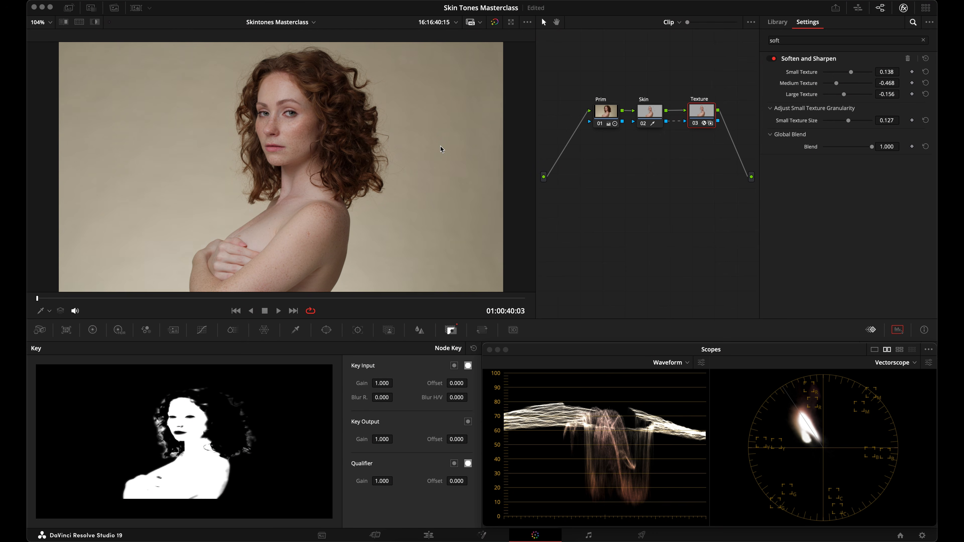
pyautogui.scroll(-1, 300, 72)
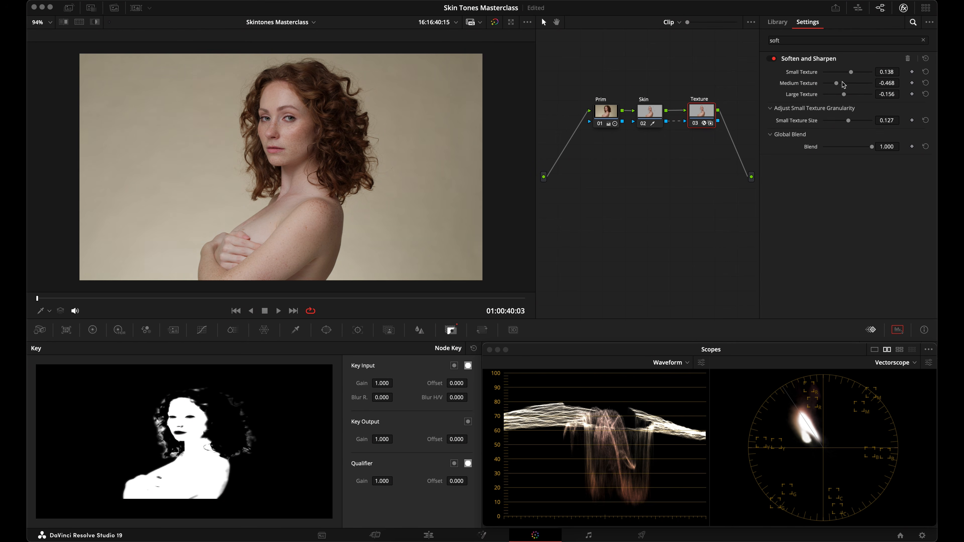
# Step: Reset the Texture node's grade and flip its key input inversion so the skin is selected
pyautogui.rightClick(699, 110)
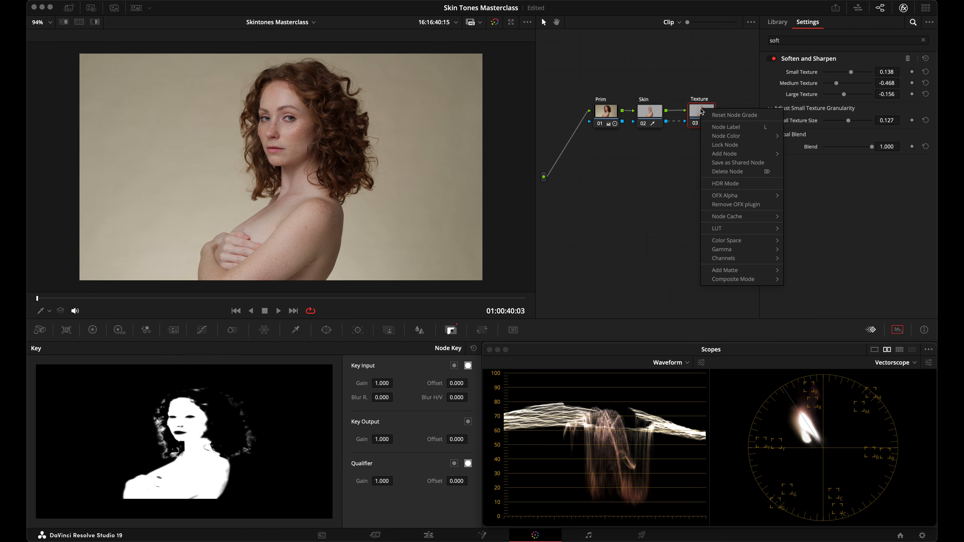
pyautogui.click(709, 116)
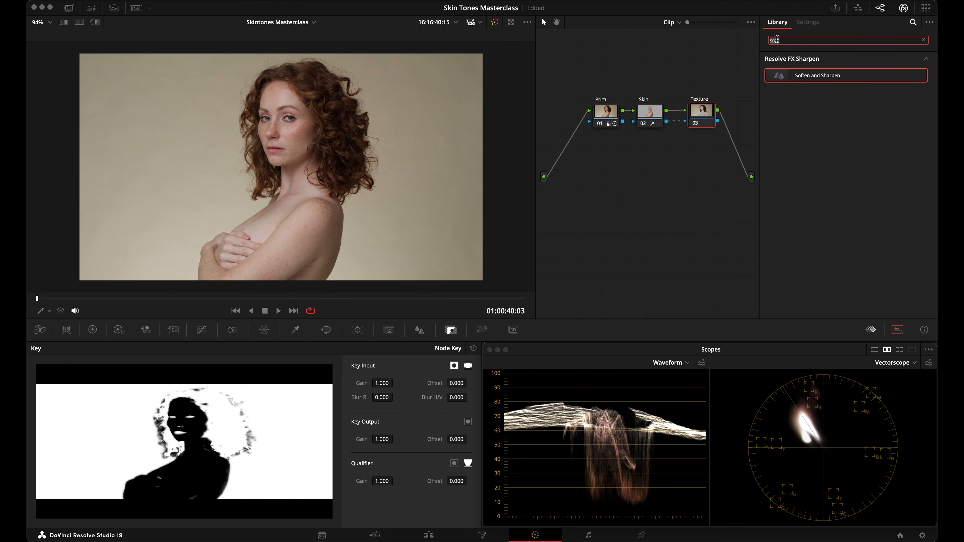
pyautogui.click(454, 365)
# Step: Find the Glow effect in the effects library and apply it to the Texture node
pyautogui.doubleClick(793, 36)
pyautogui.write('glow')
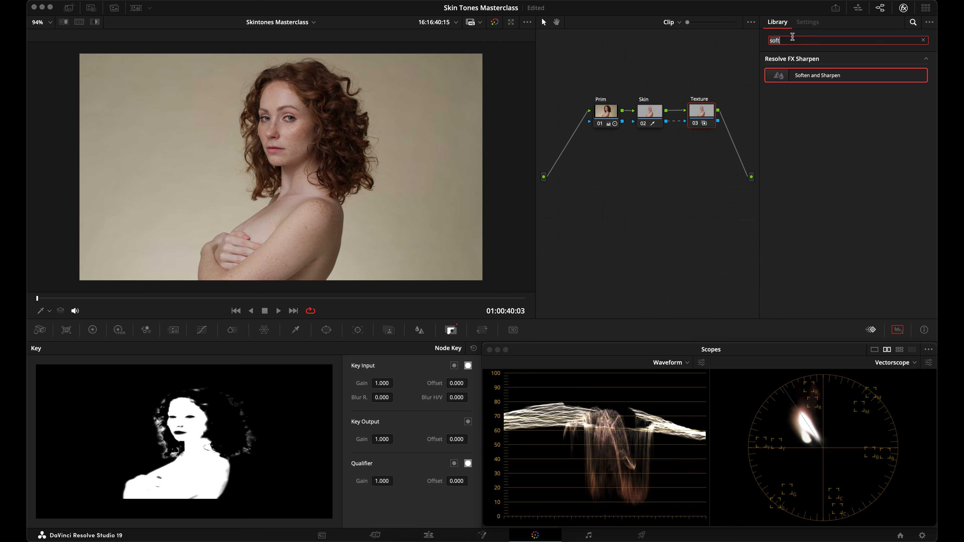
pyautogui.moveTo(801, 75); pyautogui.dragTo(709, 131)
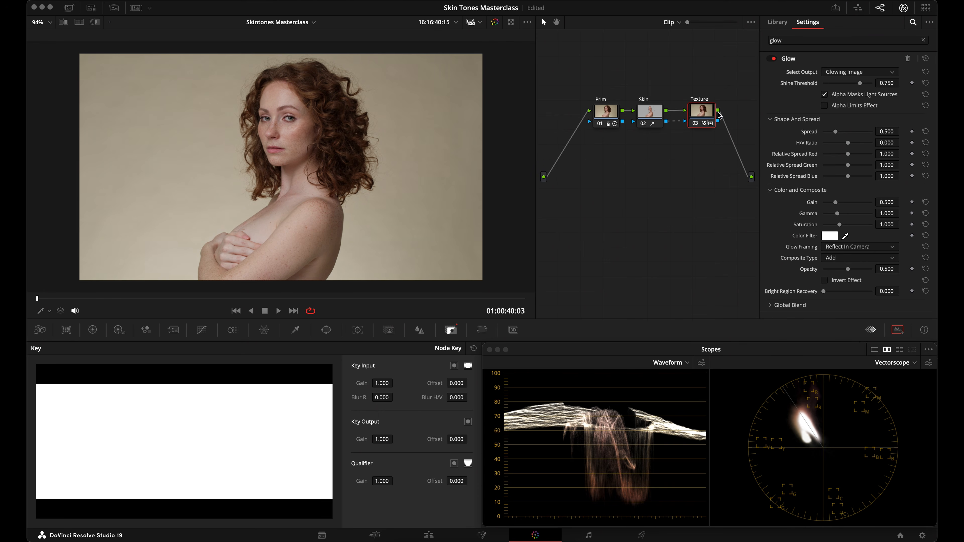
# Step: Set the Texture node's Glow to Shine Threshold 0.000 and Composite Type Softlight
pyautogui.moveTo(860, 86); pyautogui.dragTo(794, 84)
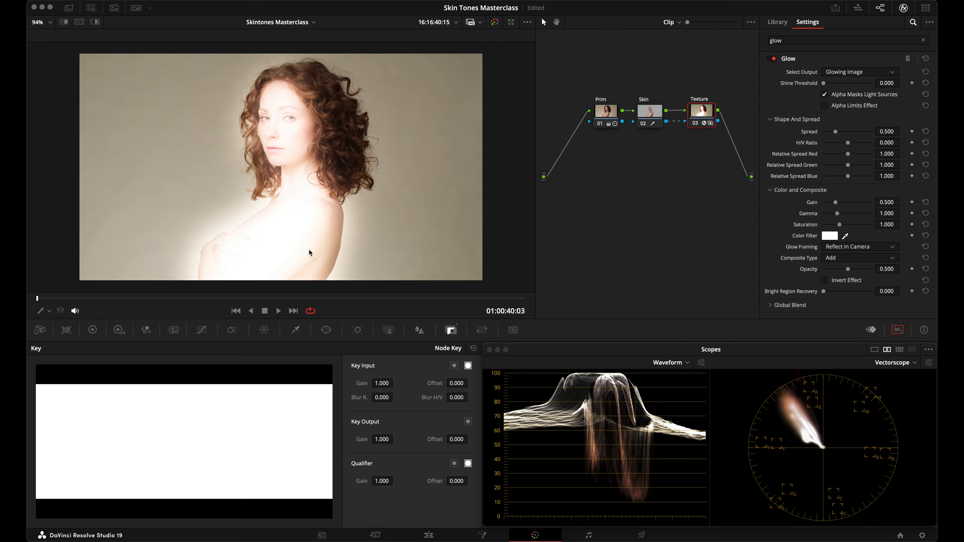
pyautogui.click(661, 112)
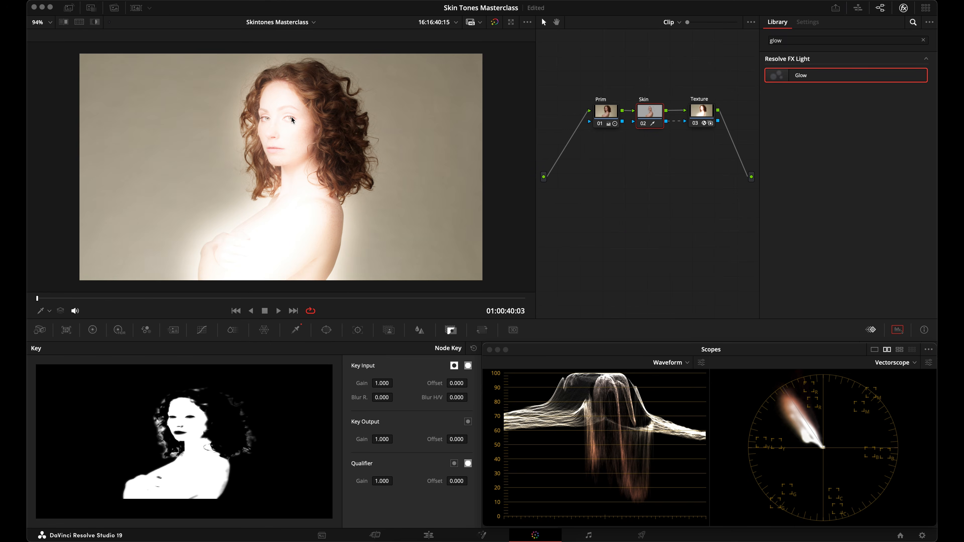
pyautogui.click(690, 110)
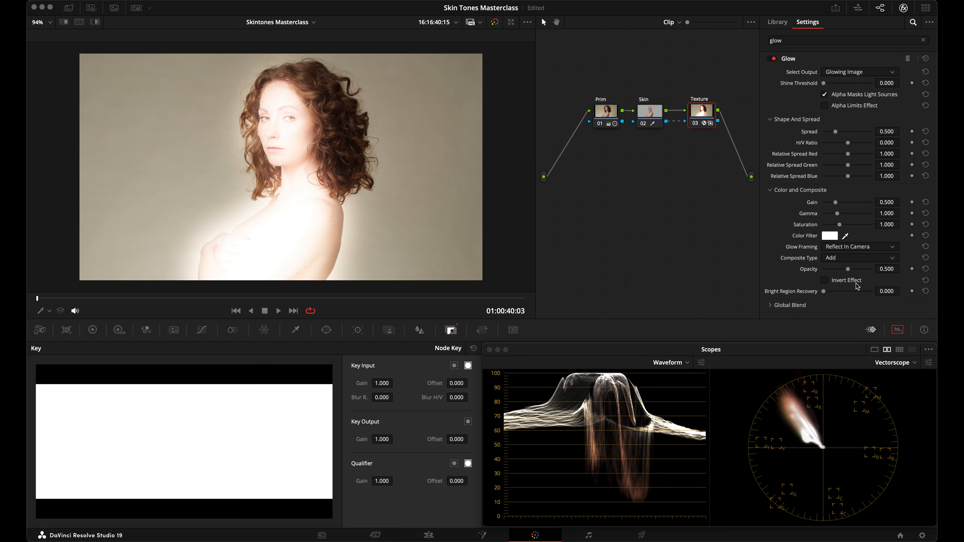
pyautogui.click(847, 257)
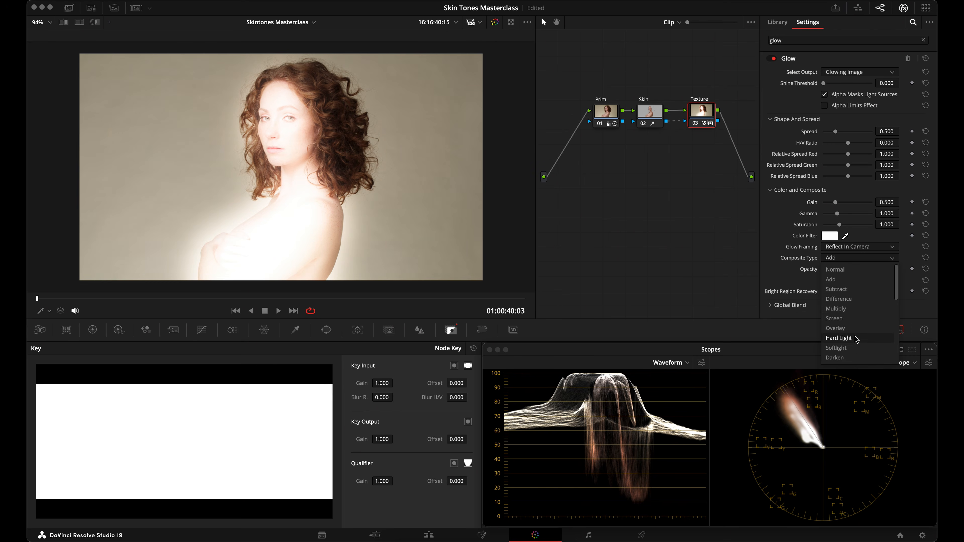
pyautogui.click(854, 348)
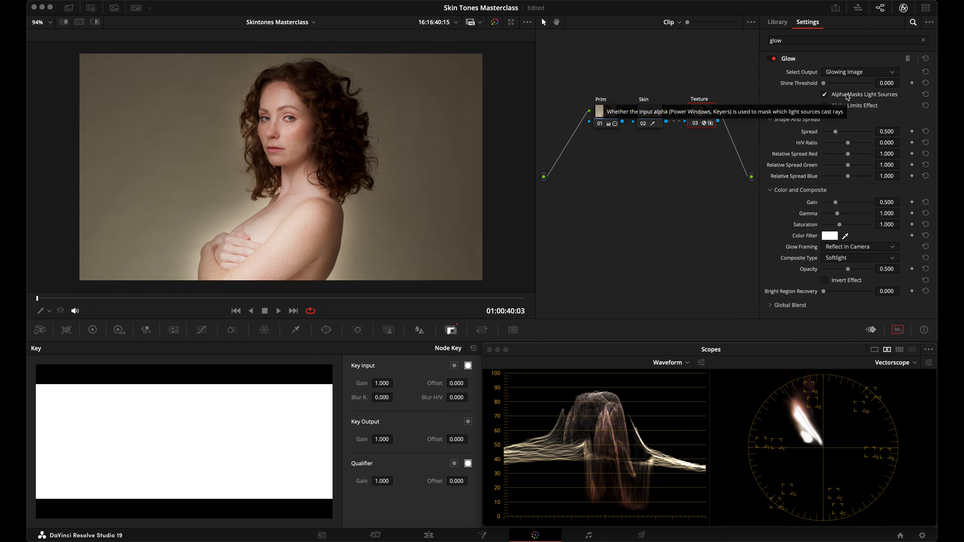
# Step: Disable Glow's Alpha Masks Light Sources, enable Alpha Limits Effect, and set Opacity to 0.184
pyautogui.click(848, 98)
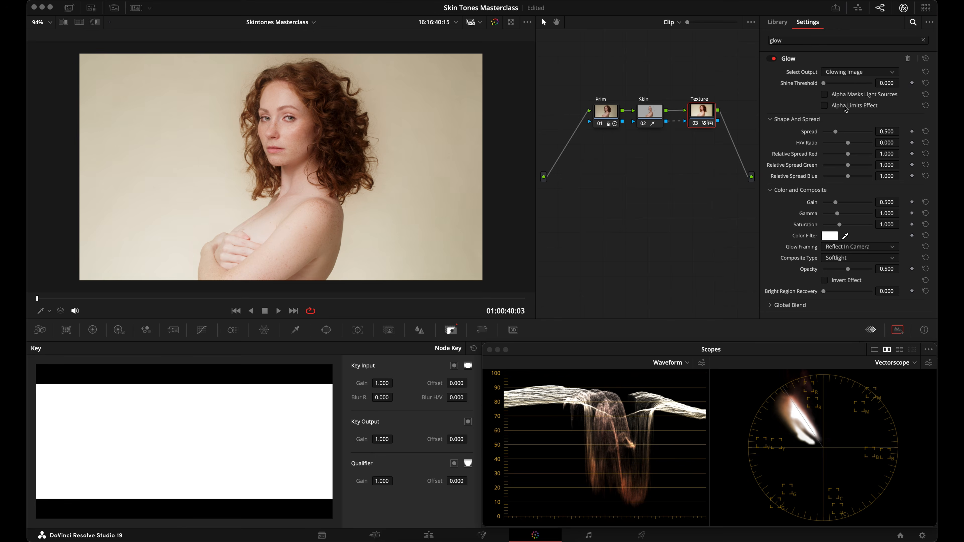
pyautogui.click(845, 106)
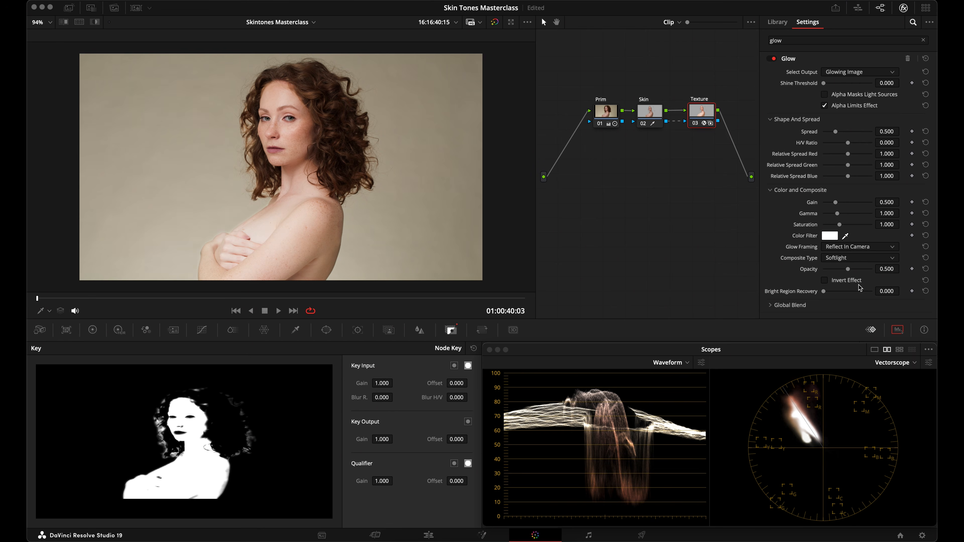
pyautogui.moveTo(849, 270); pyautogui.dragTo(824, 270)
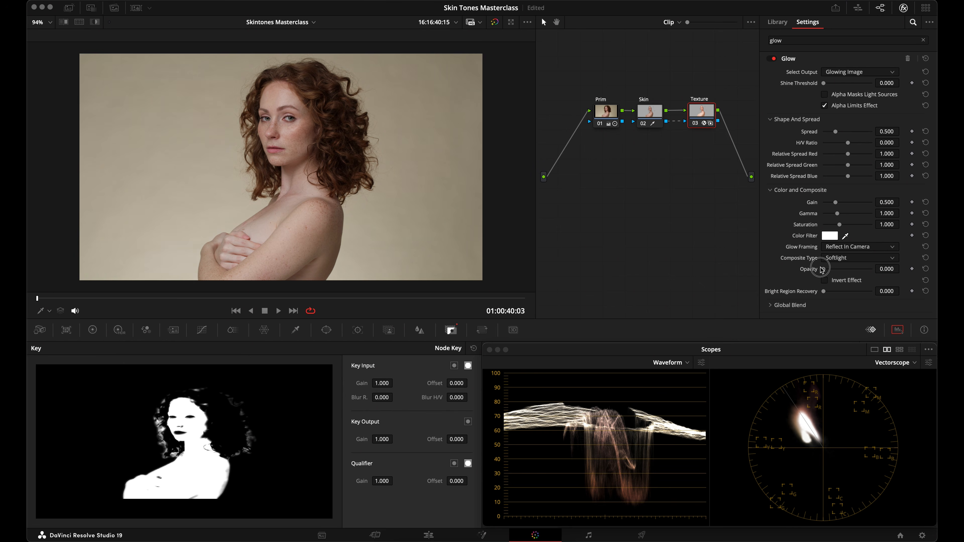
pyautogui.moveTo(824, 269); pyautogui.dragTo(832, 269)
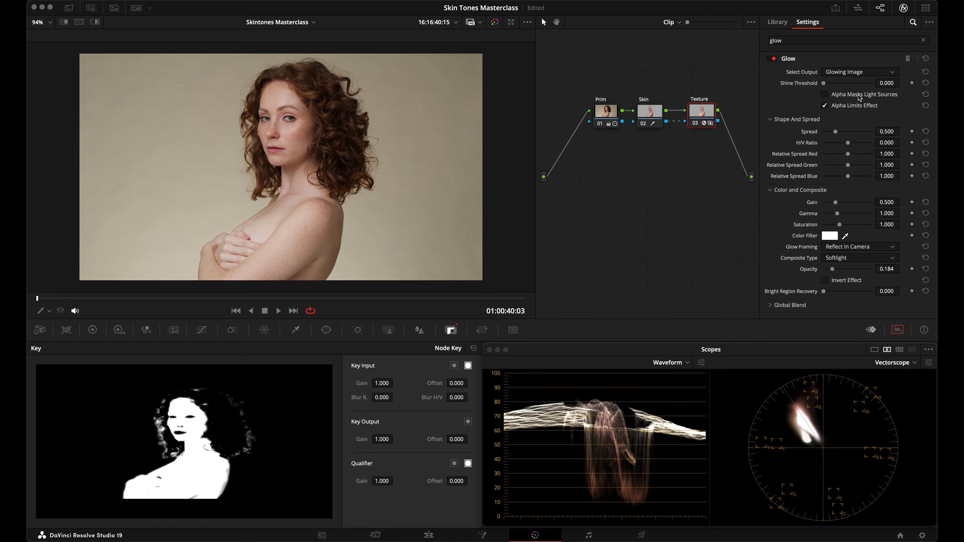
# Step: Output Glow Alone, enable Alpha Masks Light Sources, and set the glow's Spread to 0.128
pyautogui.click(842, 73)
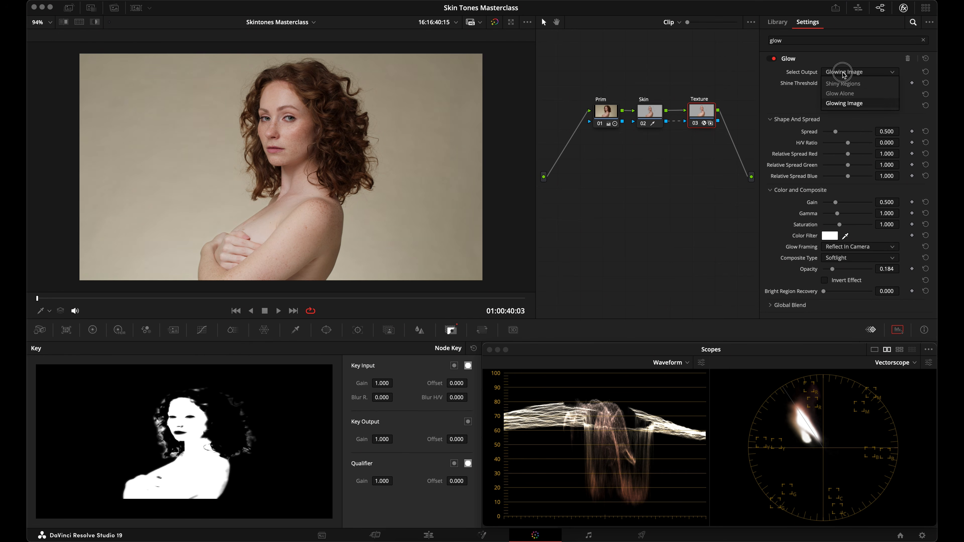
pyautogui.click(840, 94)
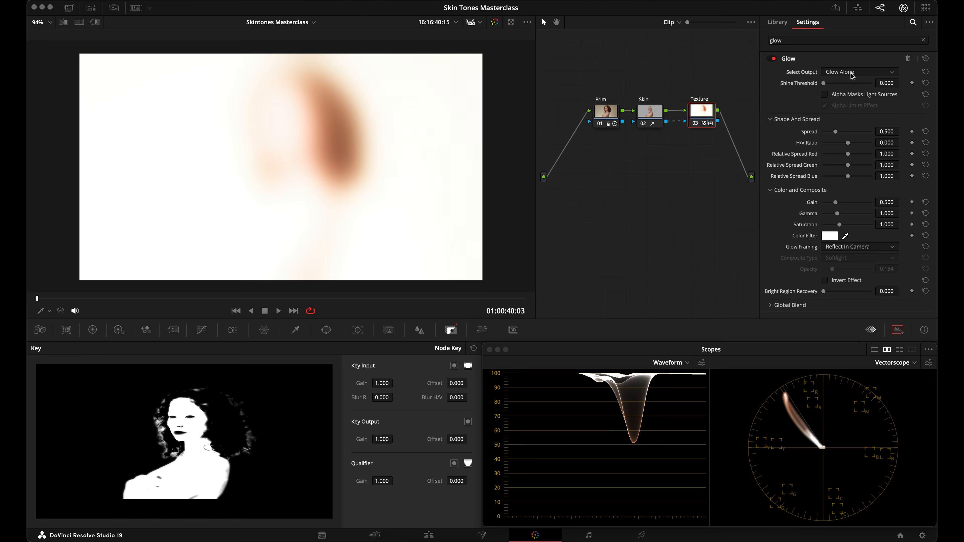
pyautogui.click(847, 96)
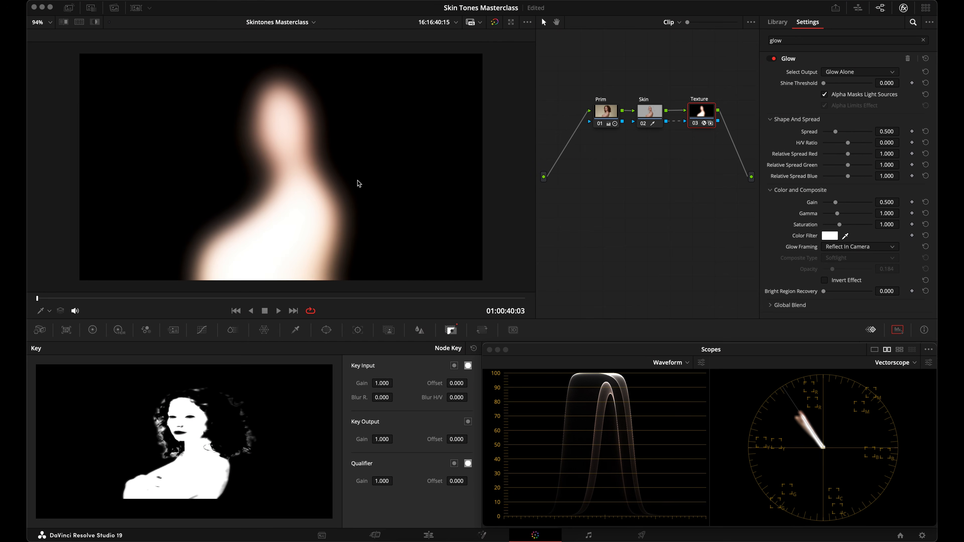
pyautogui.moveTo(836, 132); pyautogui.dragTo(828, 137)
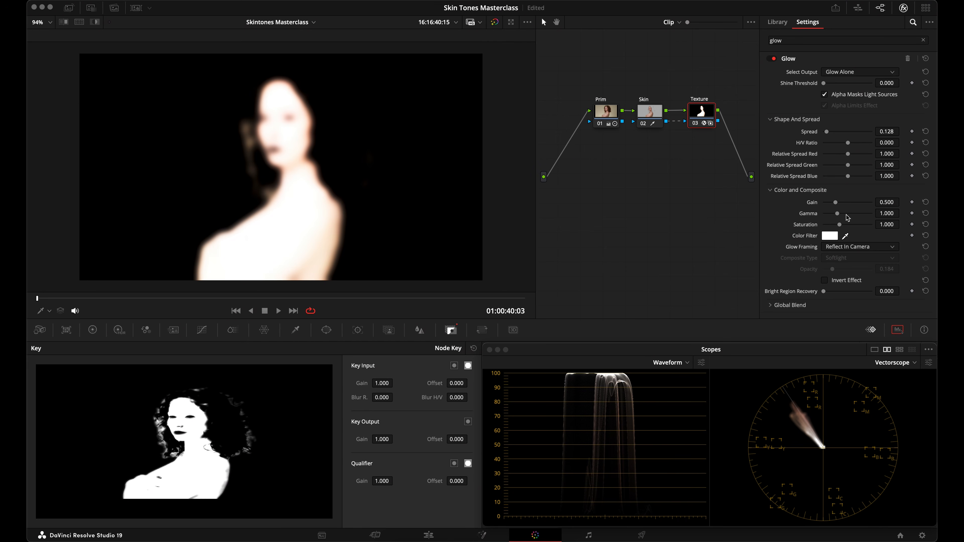
# Step: Return the Glow output to Glowing Image and set its Opacity to 0.175
pyautogui.click(840, 72)
pyautogui.click(845, 100)
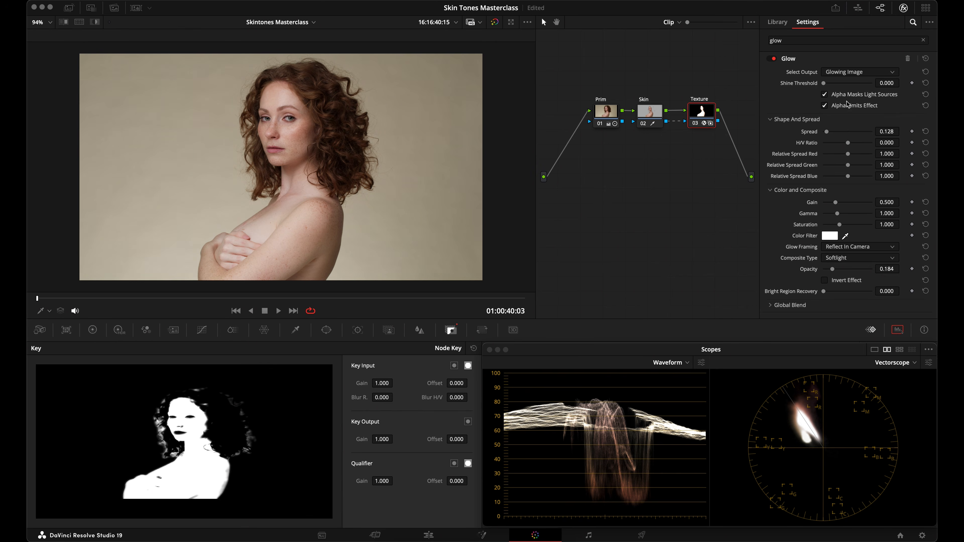
pyautogui.moveTo(836, 272); pyautogui.dragTo(837, 271)
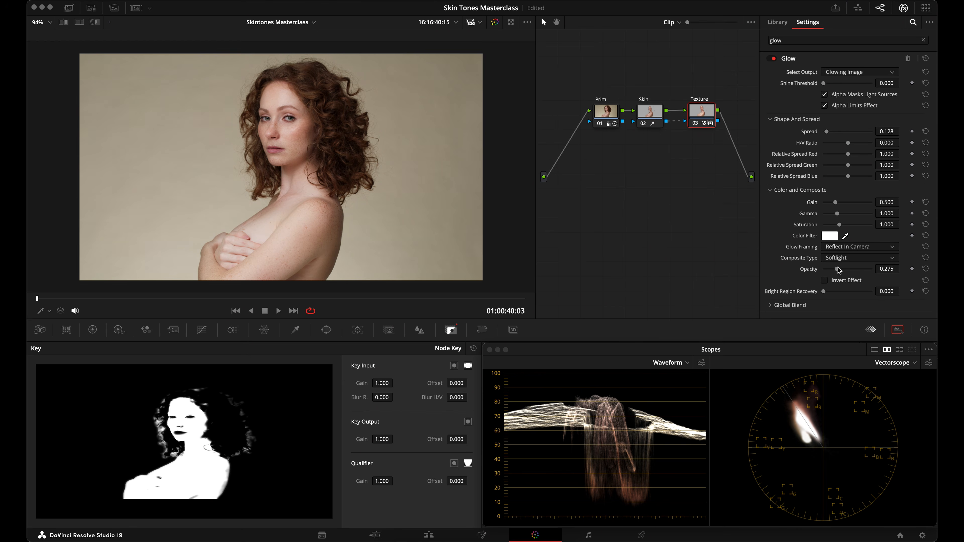
pyautogui.moveTo(838, 270); pyautogui.dragTo(832, 273)
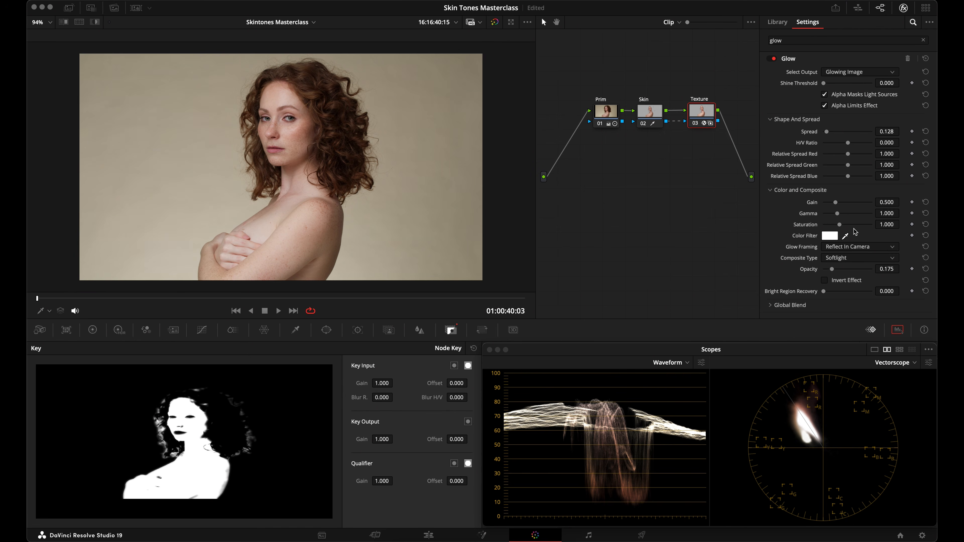
# Step: Try Glow Saturation at 0.000, compare with the Texture node off and on, and reset Saturation
pyautogui.moveTo(842, 228); pyautogui.dragTo(821, 227)
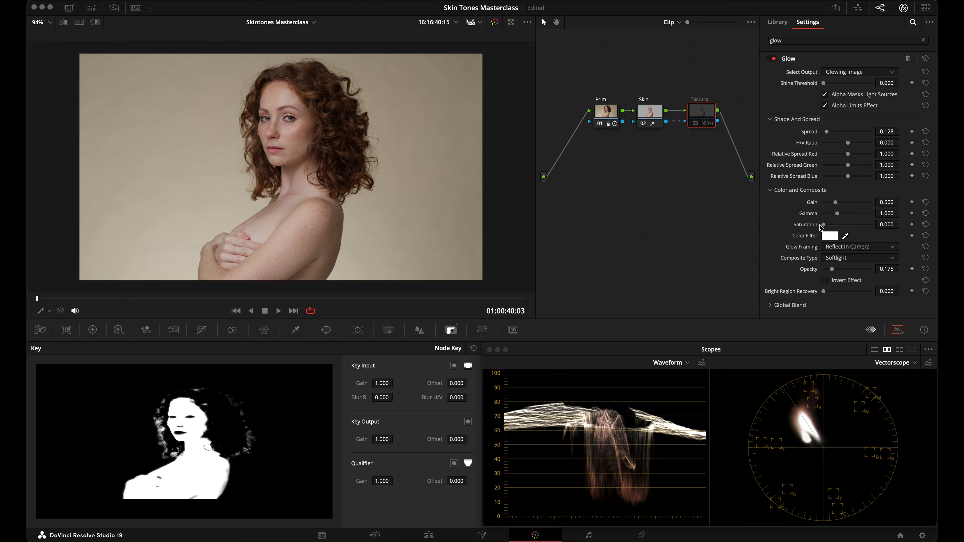
pyautogui.hotkey('ctrl', 'd')
pyautogui.hotkey('ctrl', 'd')
pyautogui.hotkey('ctrl', 'd')
pyautogui.click(926, 224)
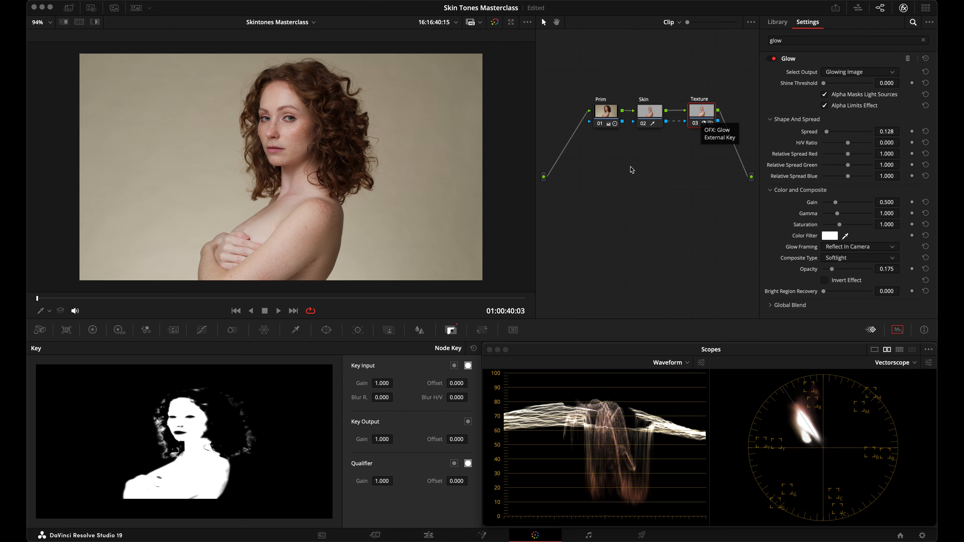
# Step: Limit the Texture node with a luminance qualifier: Low 59.6, L. Soft 2.8 and Post-Filter 0.1, checking the highlighted matte
pyautogui.hotkey('shift', 'h')
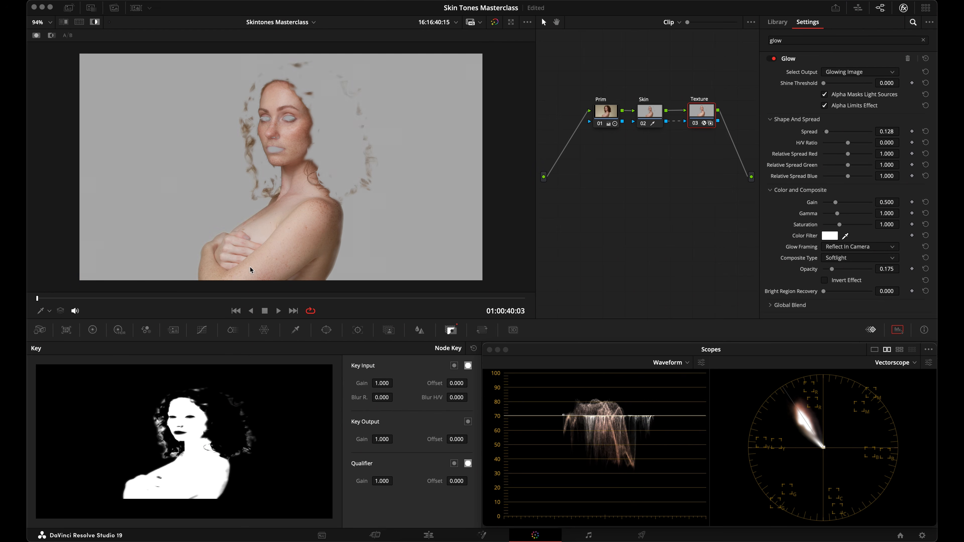
pyautogui.click(295, 330)
pyautogui.moveTo(197, 512); pyautogui.dragTo(257, 504)
pyautogui.click(281, 511)
pyautogui.write('1')
pyautogui.moveTo(203, 513)
pyautogui.mouseDown()
pyautogui.moveTo(396, 517)
pyautogui.moveTo(388, 508)
pyautogui.mouseUp()
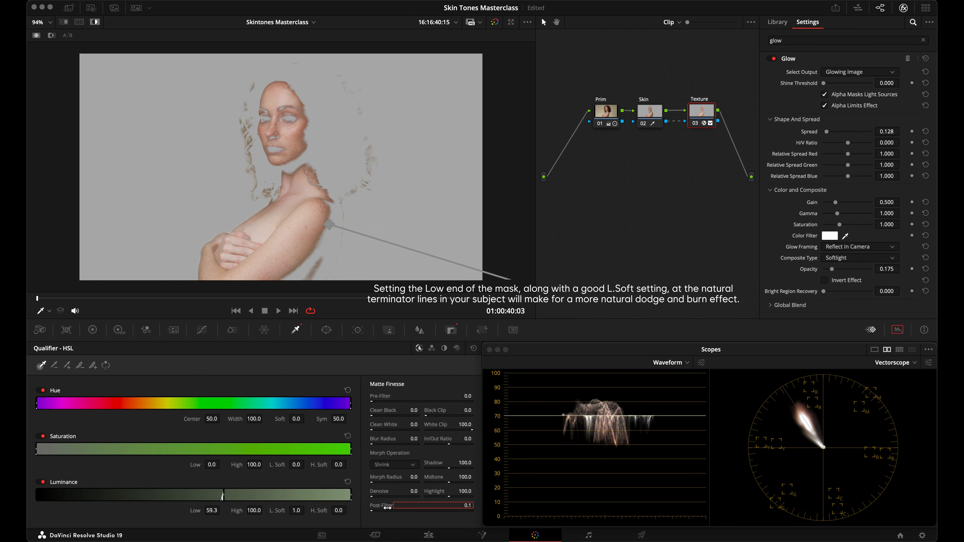
pyautogui.moveTo(282, 511); pyautogui.dragTo(283, 510)
pyautogui.moveTo(213, 511); pyautogui.dragTo(214, 512)
pyautogui.hotkey('shift', 'h')
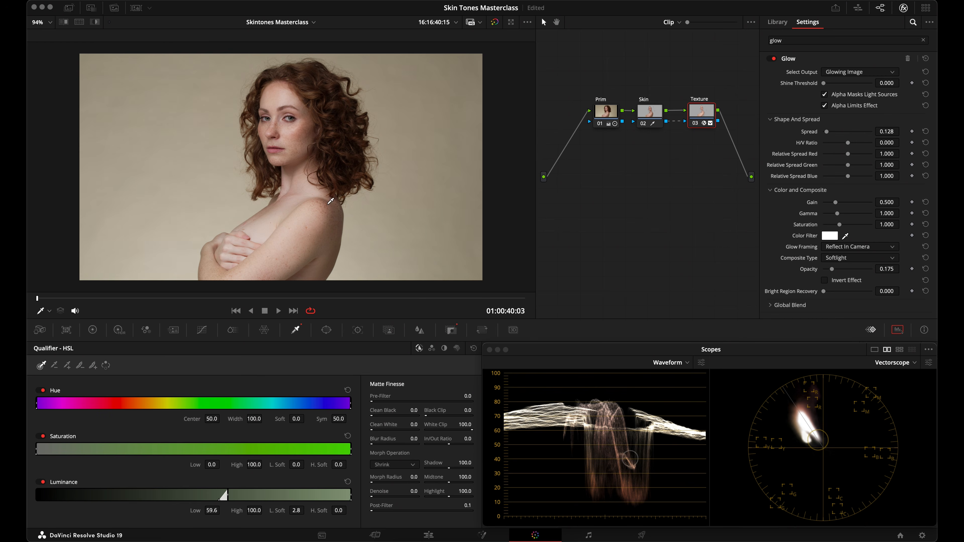
# Step: Compare the portrait with the Texture node disabled and enabled at different viewer sizes
pyautogui.press('super+d')
pyautogui.press('super+d')
pyautogui.scroll(-5, 328, 203)
pyautogui.scroll(5, 329, 203)
pyautogui.scroll(-5, 329, 203)
pyautogui.press('super+d')
pyautogui.press('super+d')
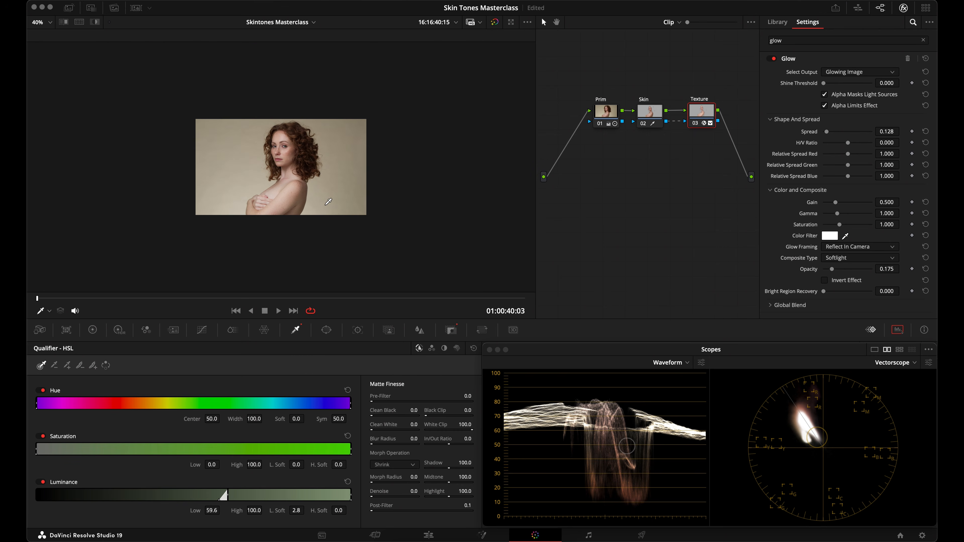
pyautogui.press('super+d')
pyautogui.press('super+d')
# Step: Review the night clip of the man in sunglasses with grades bypassed and applied, parking at 01:00:33:01
pyautogui.press('space')
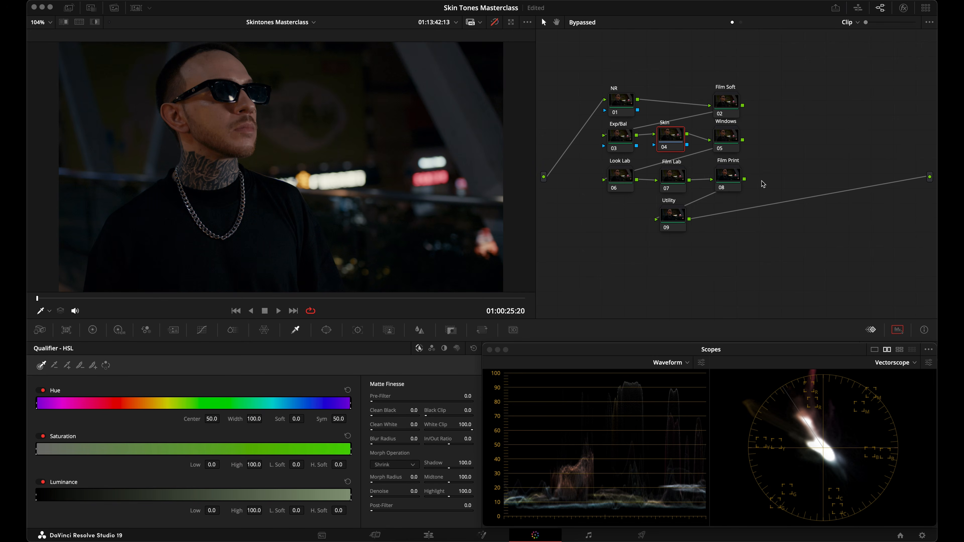
pyautogui.hotkey('shift', 'd')
pyautogui.moveTo(263, 298); pyautogui.dragTo(375, 301)
pyautogui.hotkey('shift', 'd')
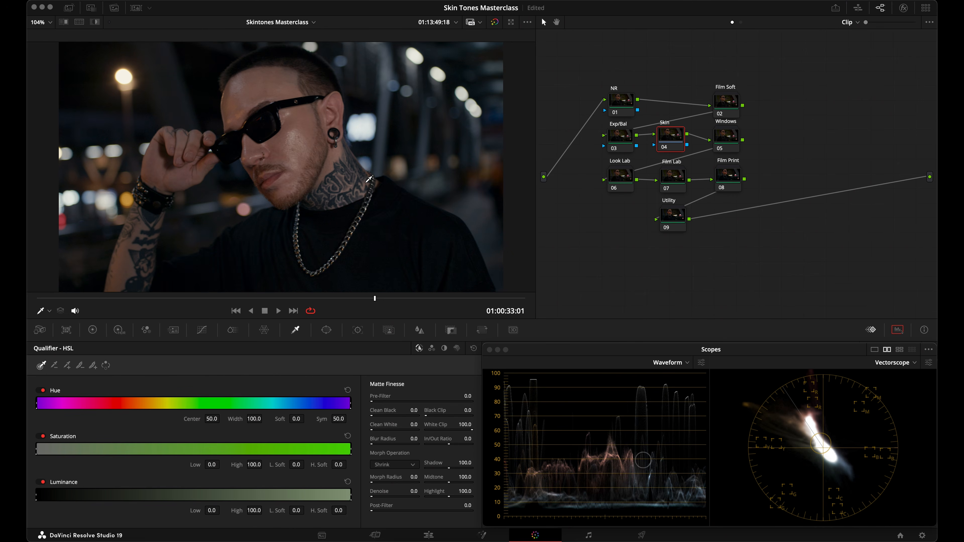
pyautogui.scroll(-1, 368, 178)
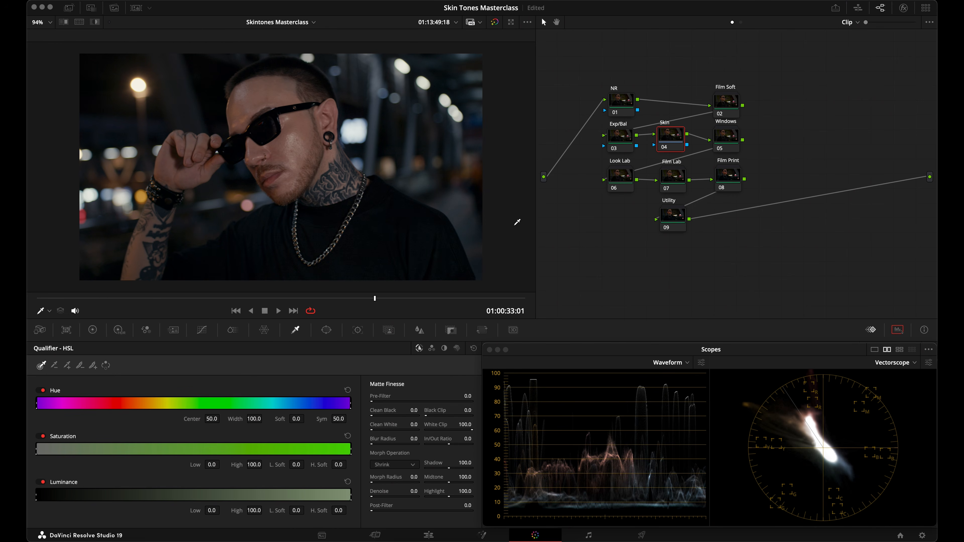
# Step: Lower the Look Lab, Film Lab, Film Print and Utility nodes and spread out Exp/Bal, Skin and Windows
pyautogui.moveTo(771, 248); pyautogui.dragTo(610, 223)
pyautogui.click(729, 139)
pyautogui.moveTo(730, 141); pyautogui.dragTo(794, 139)
pyautogui.moveTo(622, 139); pyautogui.dragTo(591, 138)
pyautogui.moveTo(674, 140); pyautogui.dragTo(663, 141)
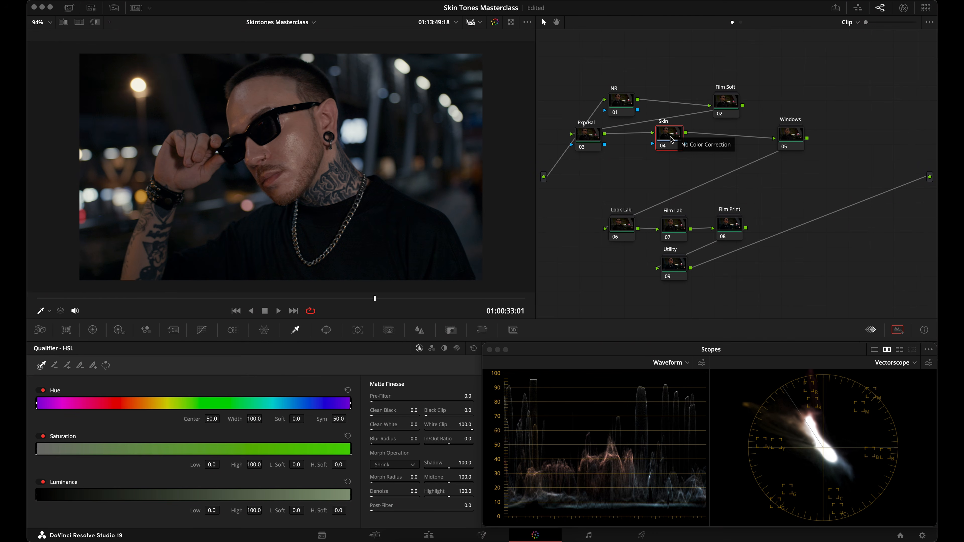
pyautogui.moveTo(674, 132); pyautogui.dragTo(673, 139)
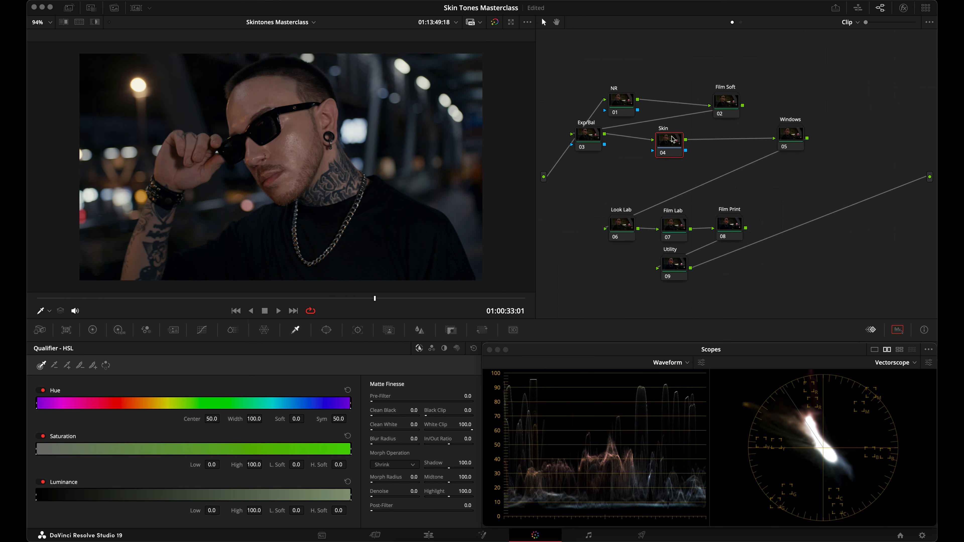
# Step: Qualify the man's skin on the Skin node with Hue Width 7.8, Clean Black 28.4, Denoise 3.0 and Post-Filter 0.1
pyautogui.click(318, 111)
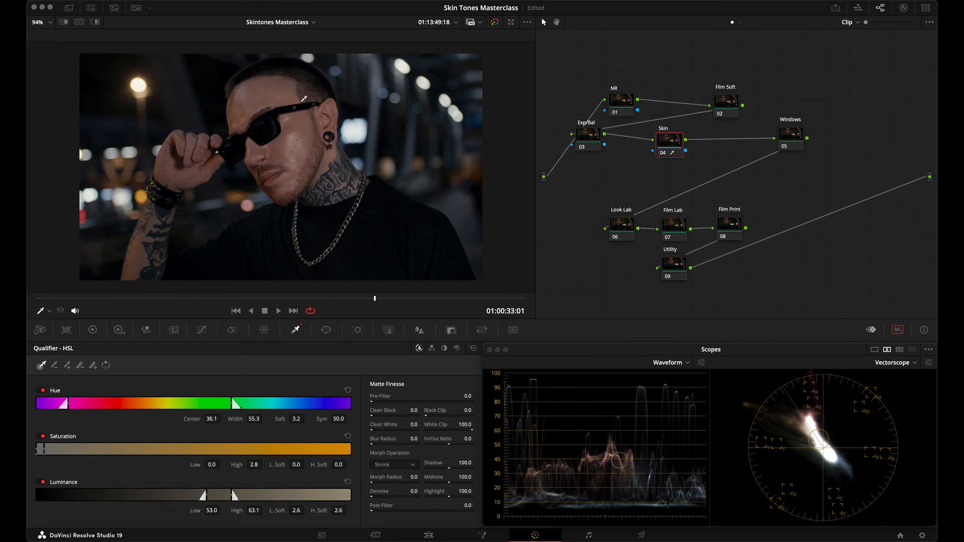
pyautogui.hotkey('shift', 'h')
pyautogui.moveTo(237, 420); pyautogui.dragTo(56, 419)
pyautogui.moveTo(421, 505); pyautogui.dragTo(424, 492)
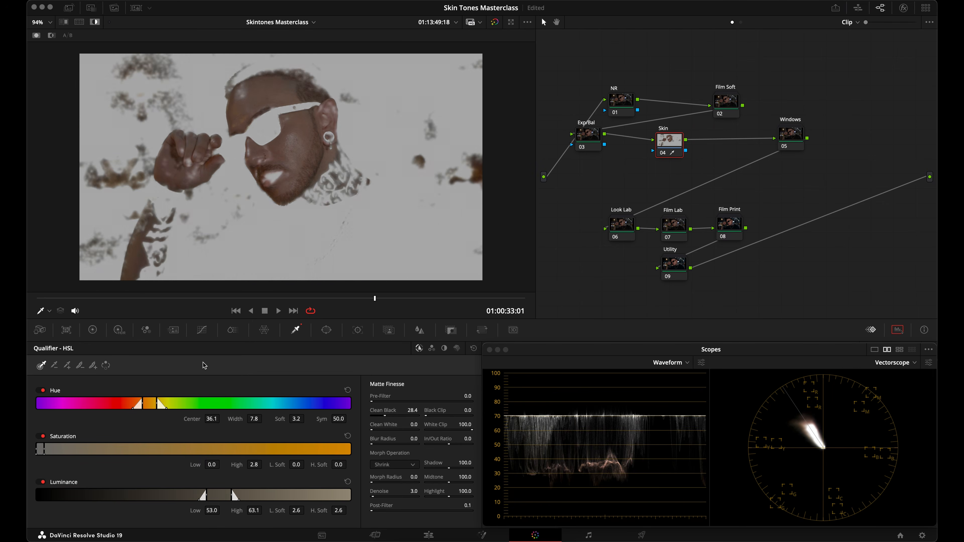
pyautogui.hotkey('shift', 'h')
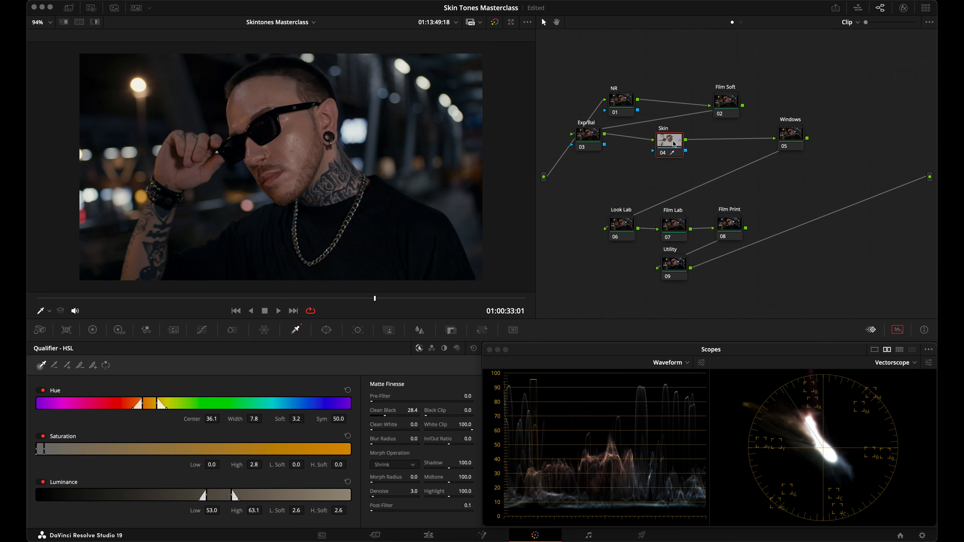
# Step: In the K83 Looks compound node inside Look Lab, set the Tetrachr... node's Key Output Gain to 1.000
pyautogui.moveTo(580, 136); pyautogui.dragTo(585, 139)
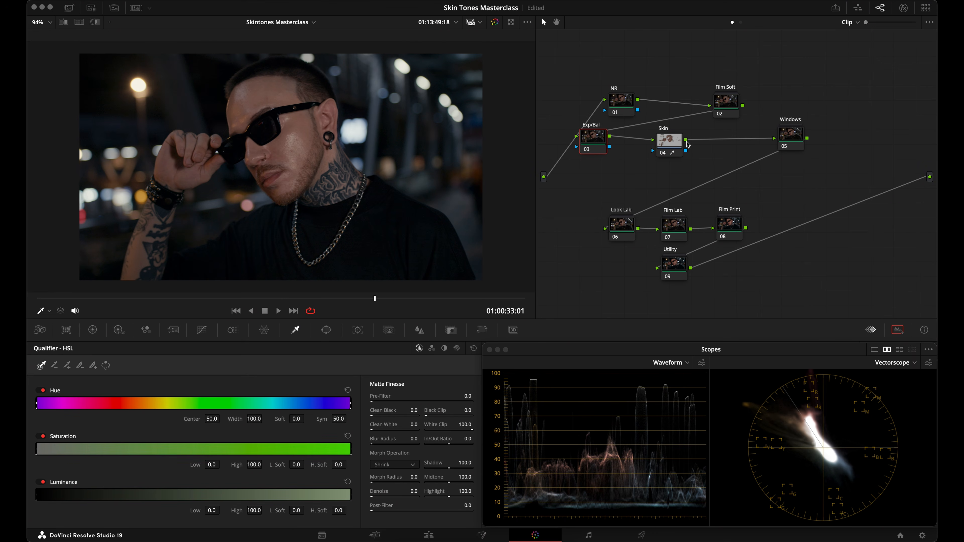
pyautogui.click(672, 148)
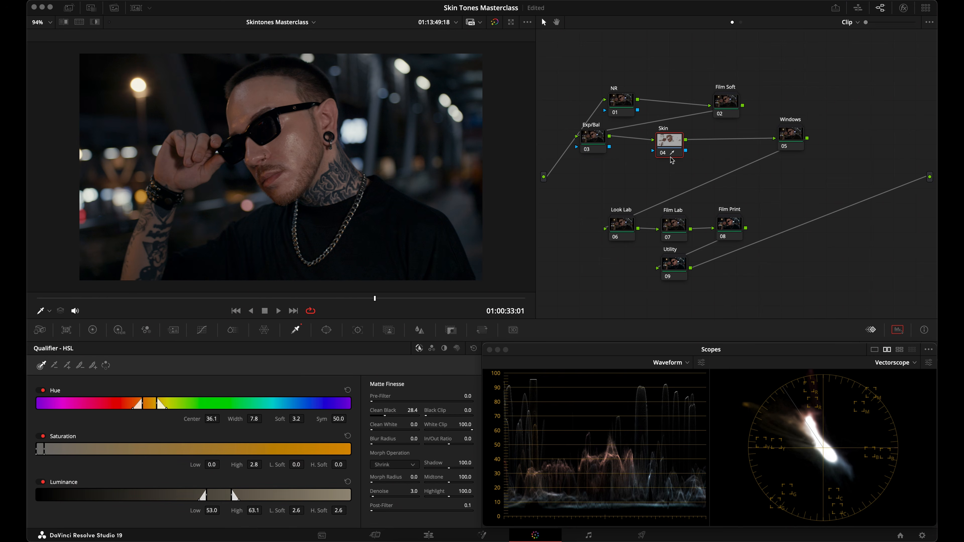
pyautogui.doubleClick(621, 227)
pyautogui.doubleClick(766, 116)
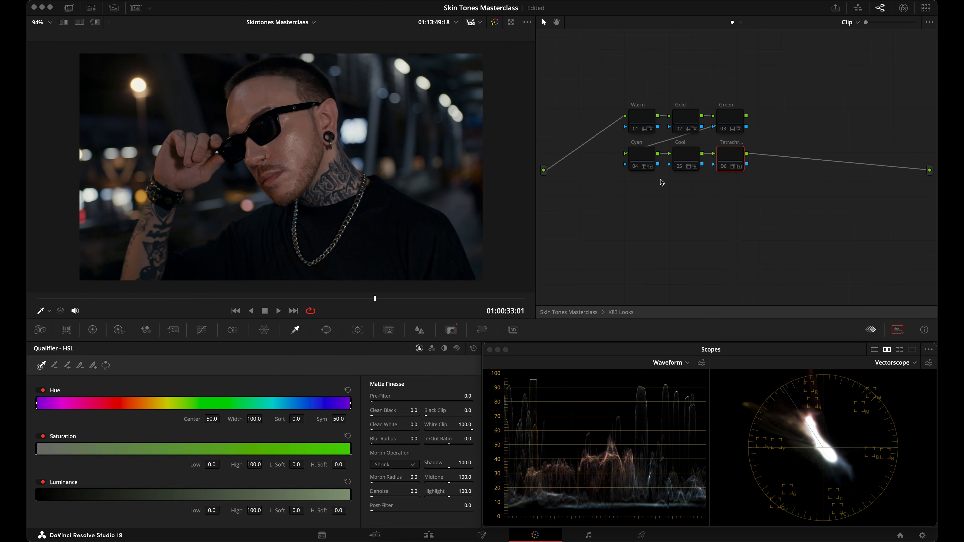
pyautogui.click(451, 330)
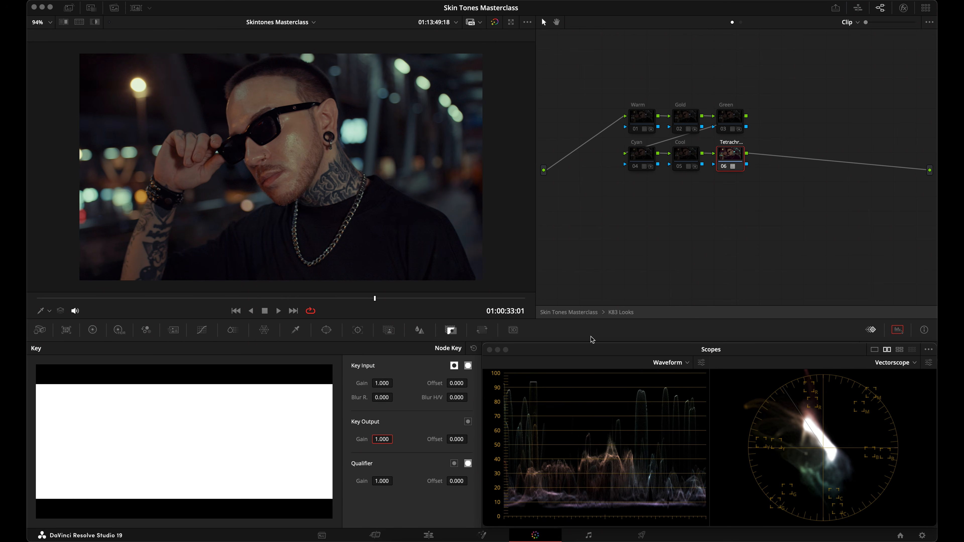
pyautogui.click(624, 316)
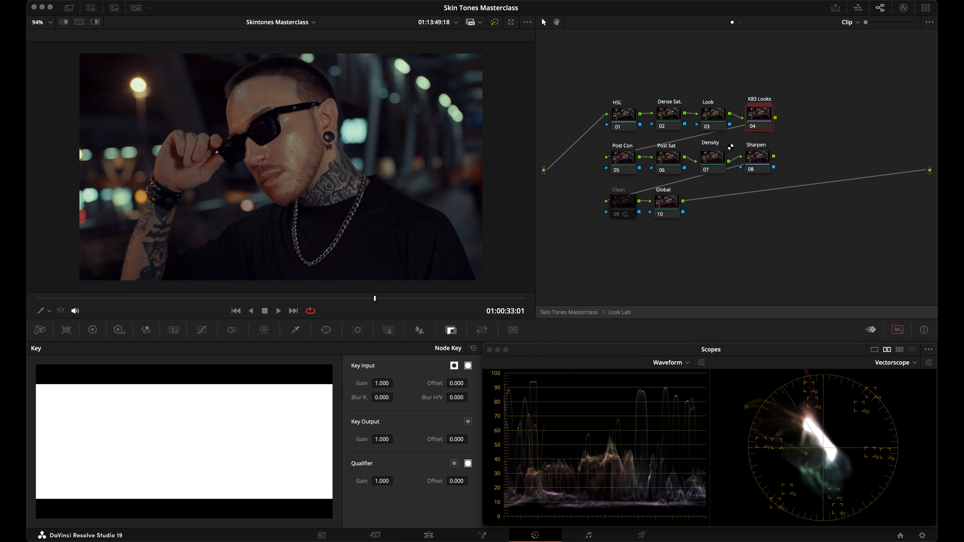
# Step: Raise the green-channel Gain on the Post Sat node inside Look Lab
pyautogui.click(668, 159)
pyautogui.click(93, 330)
pyautogui.moveTo(319, 483); pyautogui.dragTo(357, 475)
# Step: Review the look across the clip, toggling the adjustment and checking K83 Looks before returning to the main node graph
pyautogui.press('space')
pyautogui.moveTo(259, 301); pyautogui.dragTo(170, 297)
pyautogui.hotkey('ctrl', 'd')
pyautogui.press('super+d')
pyautogui.doubleClick(766, 114)
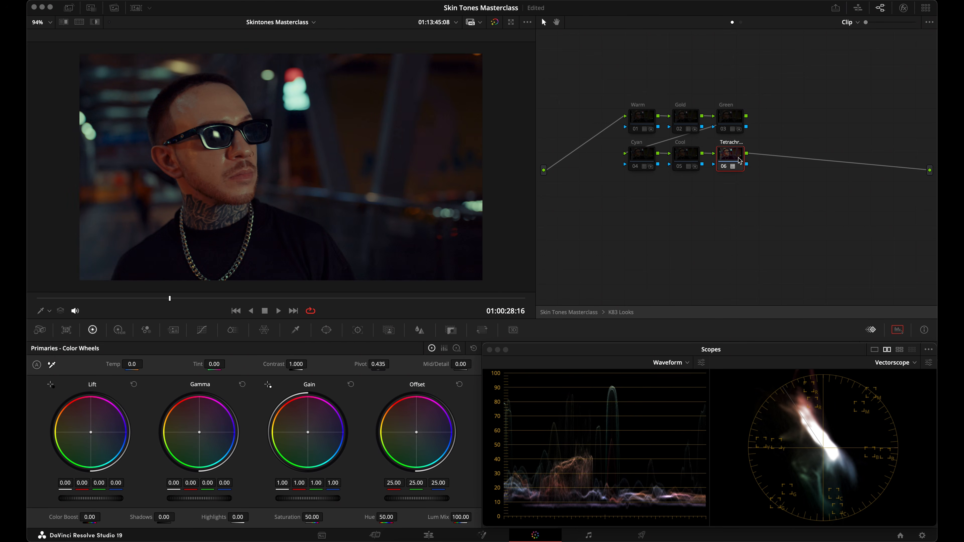
pyautogui.doubleClick(622, 313)
pyautogui.moveTo(268, 299); pyautogui.dragTo(314, 294)
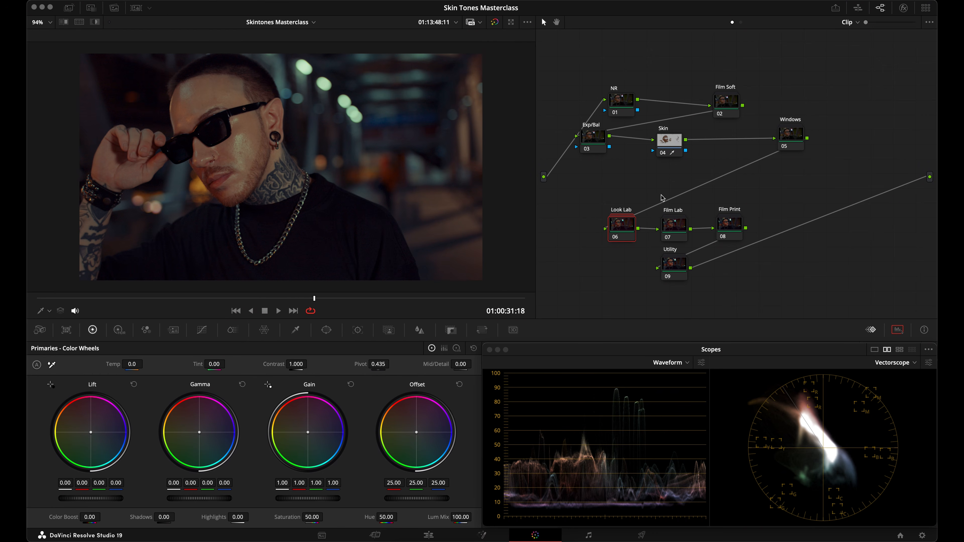
# Step: Add a serial node after Film Print and move the Look Lab, Film Lab and Film Print row higher
pyautogui.click(747, 231)
pyautogui.hotkey('alt', 's')
pyautogui.moveTo(604, 197); pyautogui.dragTo(732, 215)
pyautogui.click(700, 226)
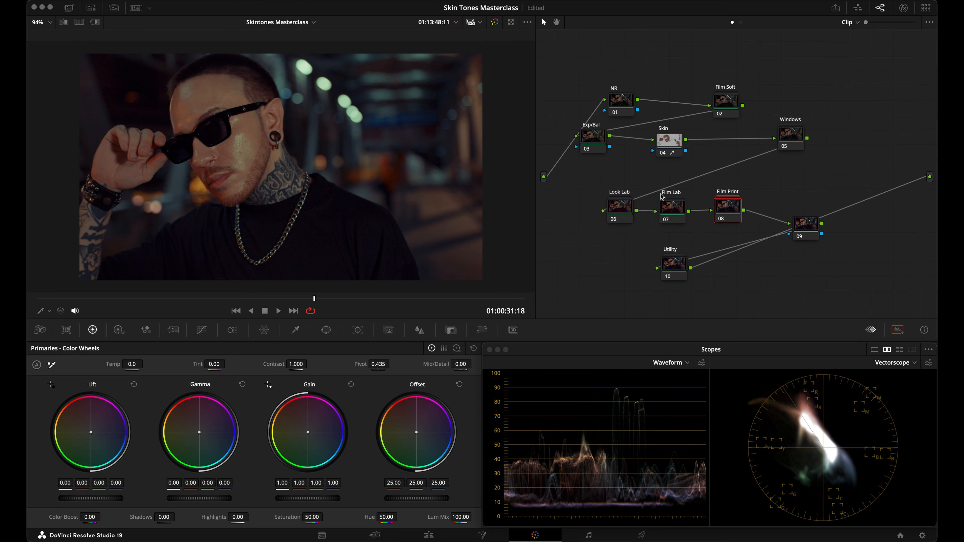
# Step: Space out the Look Lab, Film Lab and Film Print nodes along their row
pyautogui.moveTo(618, 211); pyautogui.dragTo(607, 211)
pyautogui.moveTo(670, 209); pyautogui.dragTo(655, 209)
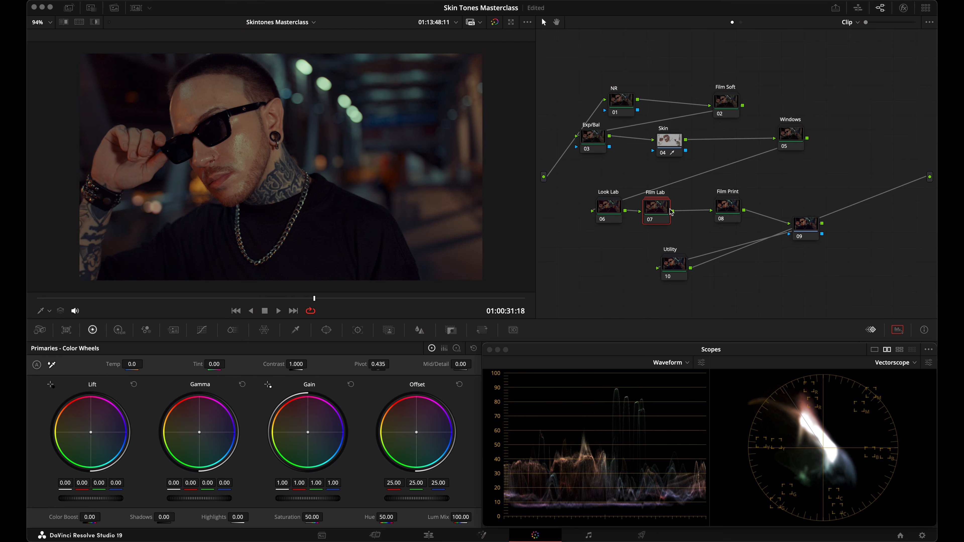
pyautogui.moveTo(724, 210); pyautogui.dragTo(702, 210)
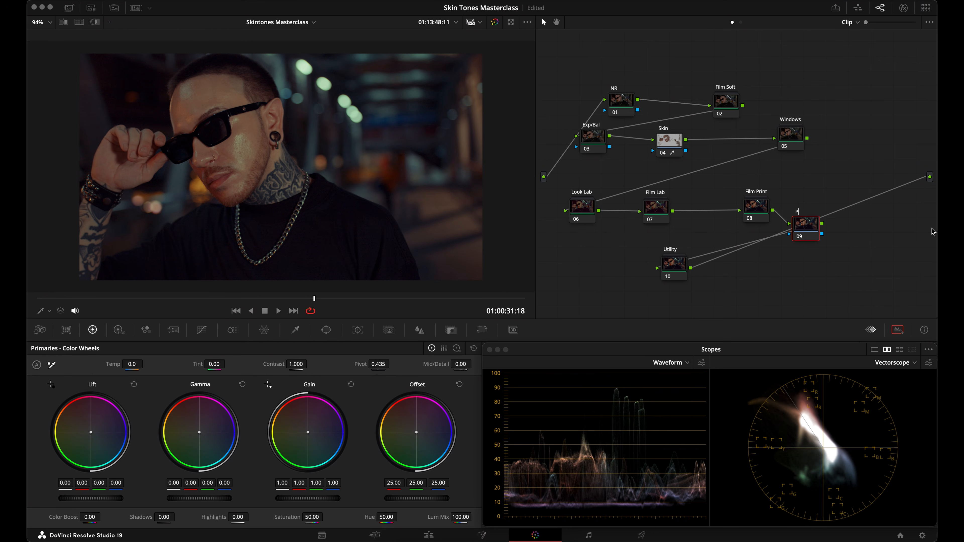
# Step: Label the new node Post Skin, place it after Film Print, and feed it the Skin node's key output, checking the matte in highlight view
pyautogui.moveTo(801, 230); pyautogui.dragTo(818, 197)
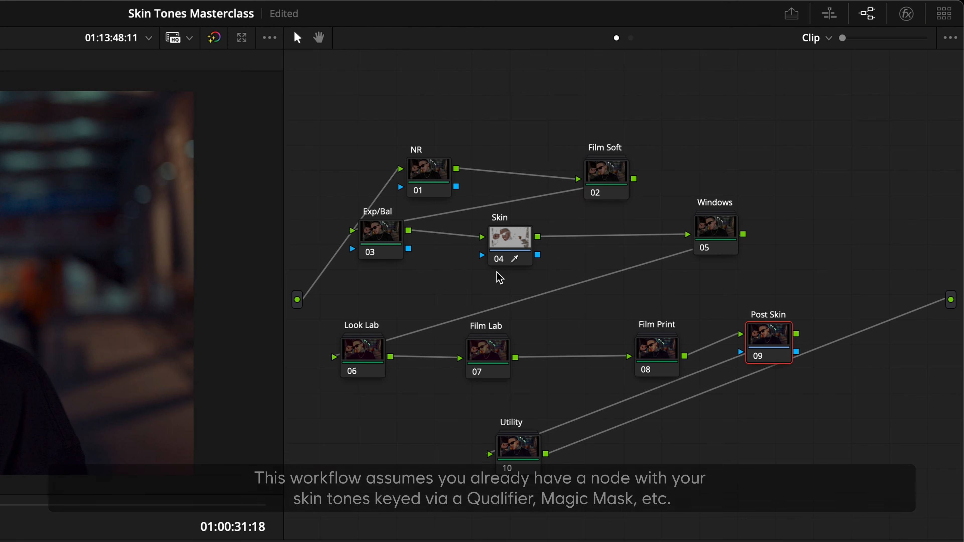
pyautogui.click(501, 237)
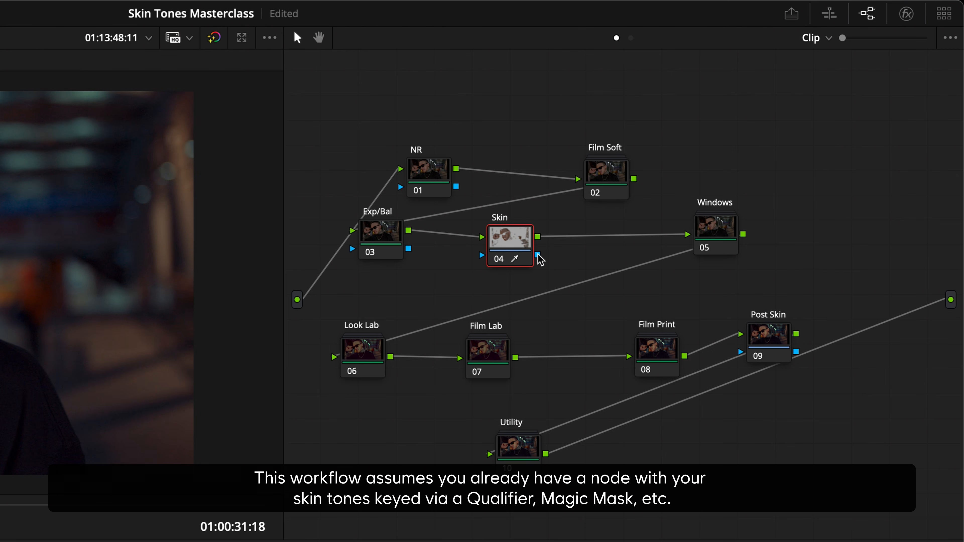
pyautogui.moveTo(538, 254); pyautogui.dragTo(739, 349)
pyautogui.moveTo(777, 341); pyautogui.dragTo(793, 351)
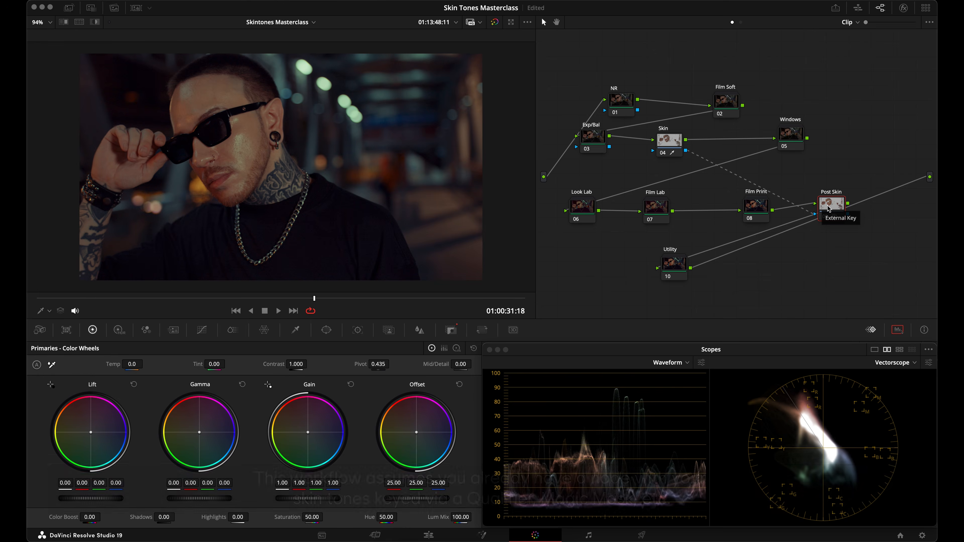
pyautogui.hotkey('shift', 'h')
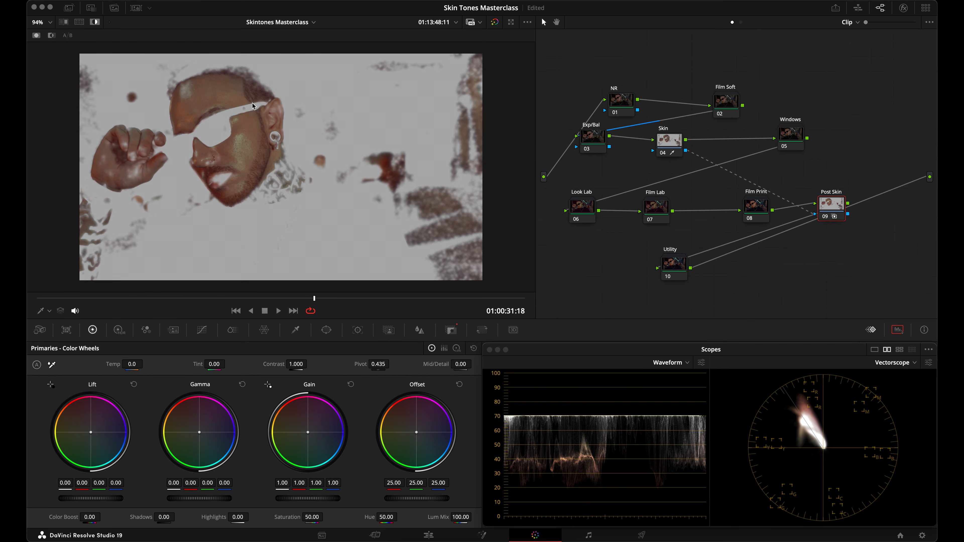
pyautogui.hotkey('shift', 'h')
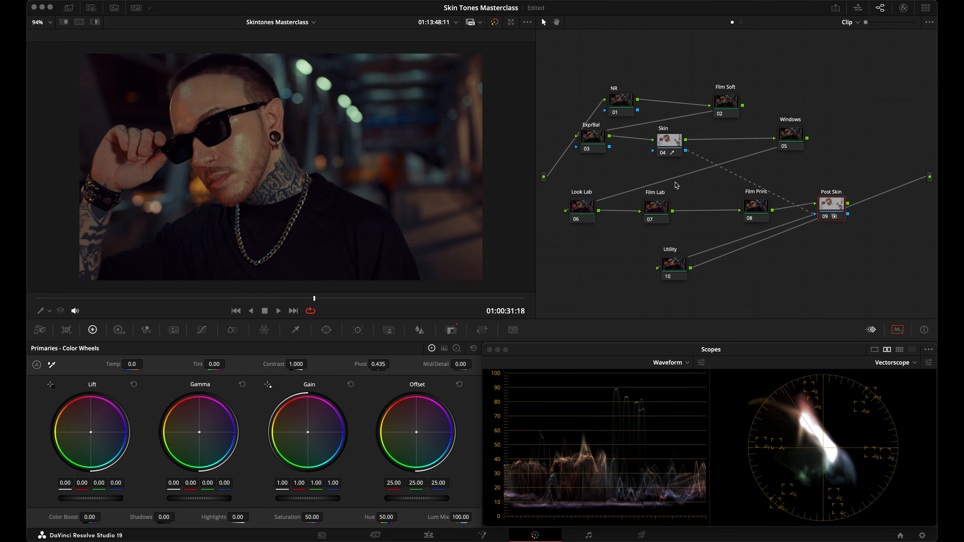
# Step: Move Film Print and Post Skin closer to Film Lab and show the ColorSlice palette for Post Skin
pyautogui.moveTo(747, 213); pyautogui.dragTo(701, 210)
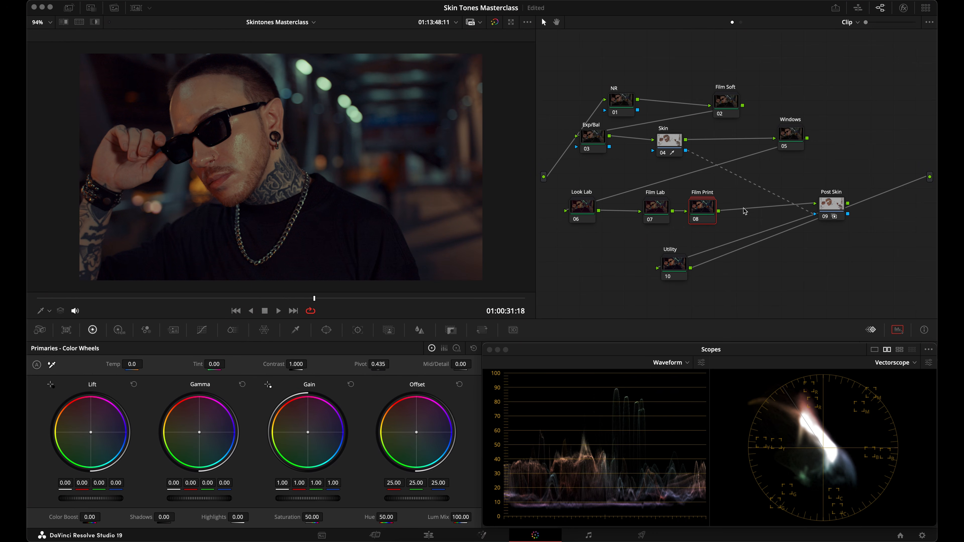
pyautogui.moveTo(829, 205); pyautogui.dragTo(770, 213)
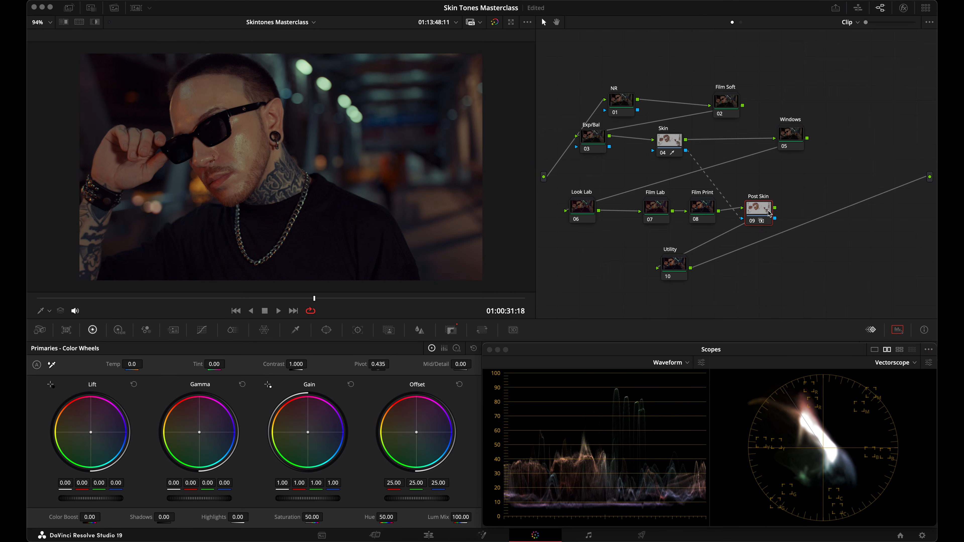
pyautogui.click(233, 330)
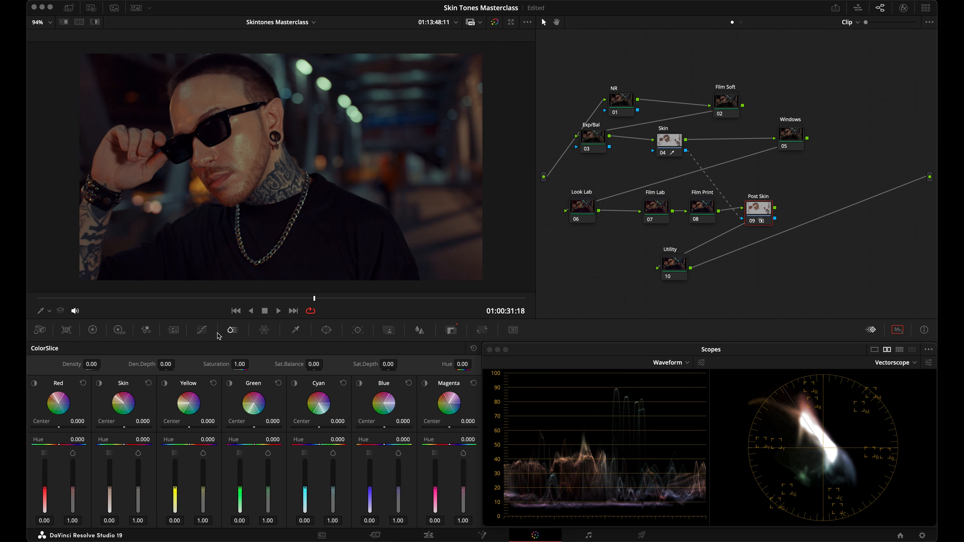
# Step: Search the effects library for "comp" and apply Color Compressor to the Post Skin node
pyautogui.click(904, 8)
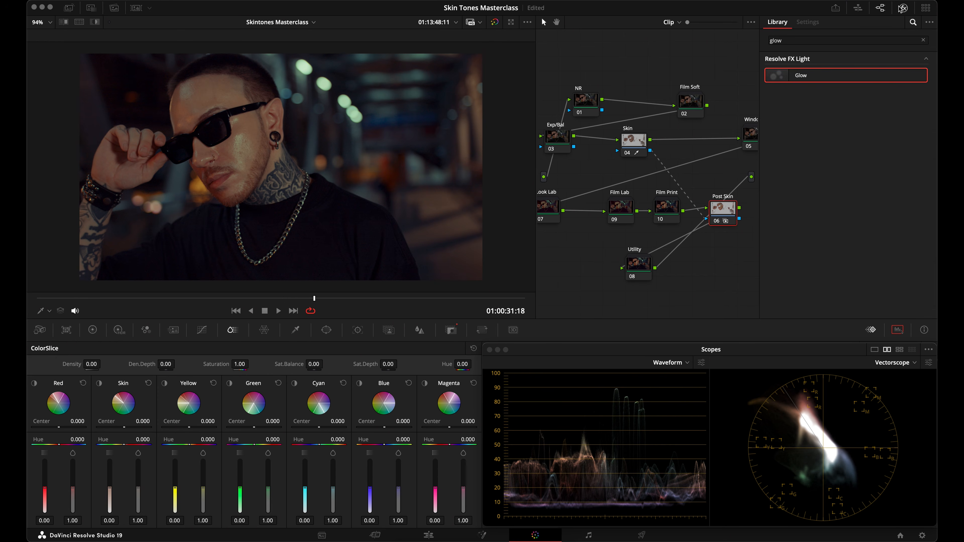
pyautogui.click(802, 40)
pyautogui.doubleClick(802, 40)
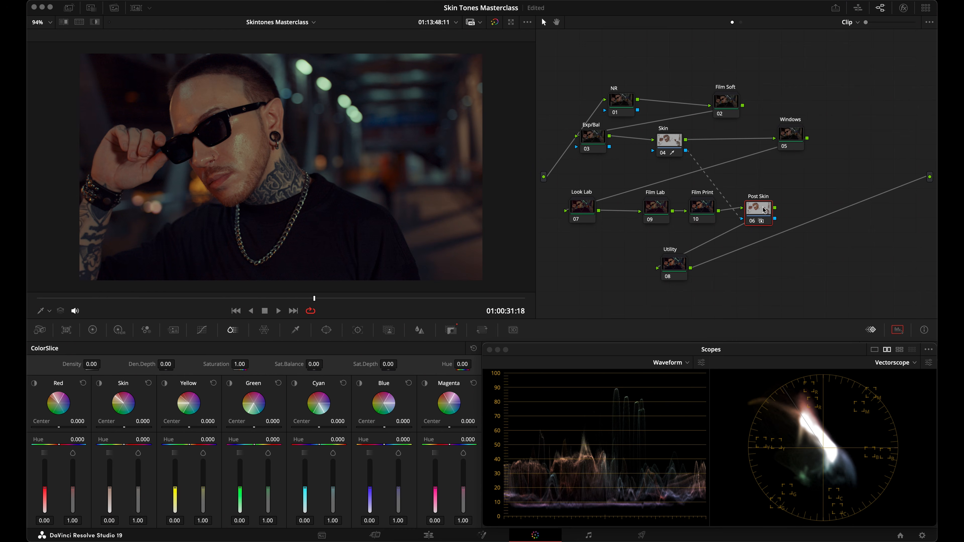
pyautogui.moveTo(760, 215); pyautogui.dragTo(768, 214)
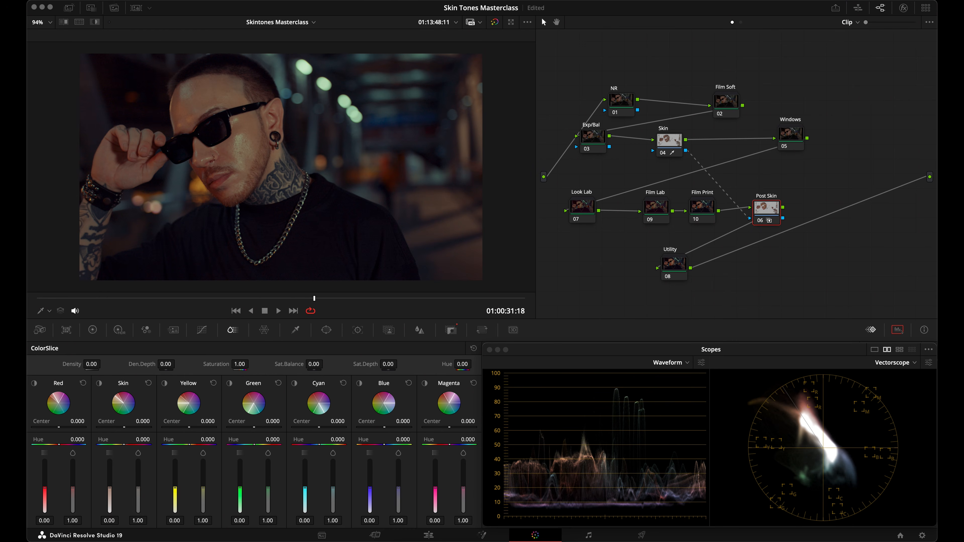
pyautogui.click(904, 7)
pyautogui.click(825, 39)
pyautogui.doubleClick(825, 39)
pyautogui.write('comp')
pyautogui.moveTo(787, 76); pyautogui.dragTo(730, 187)
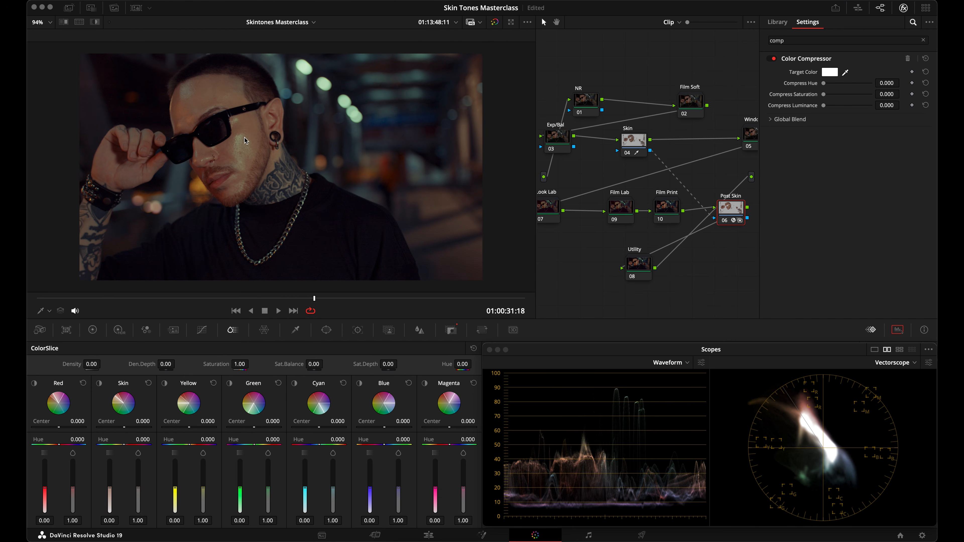
# Step: Set the Color Compressor's target color to the saved brown skin swatch with hue 21°, saturation 50% and brightness 50%
pyautogui.moveTo(366, 298); pyautogui.dragTo(427, 298)
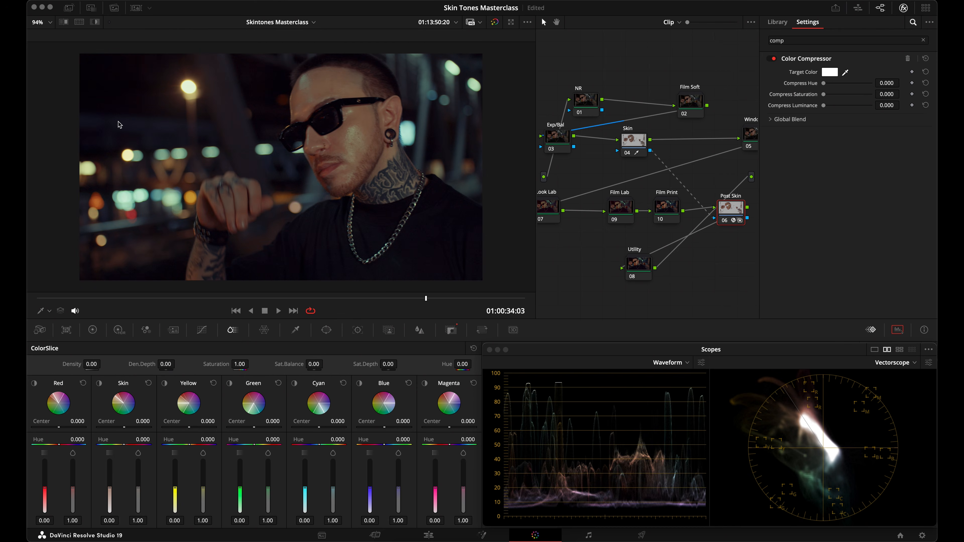
pyautogui.click(326, 299)
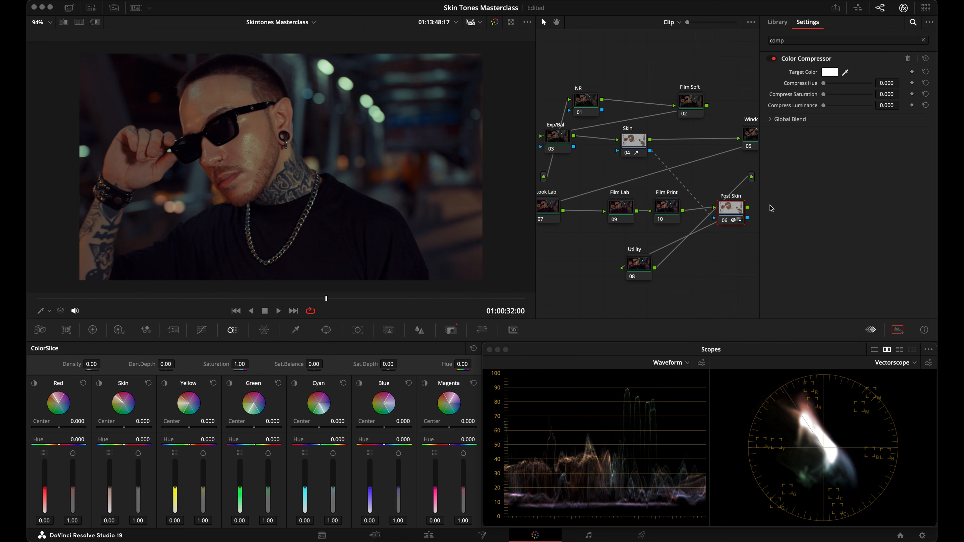
pyautogui.click(830, 73)
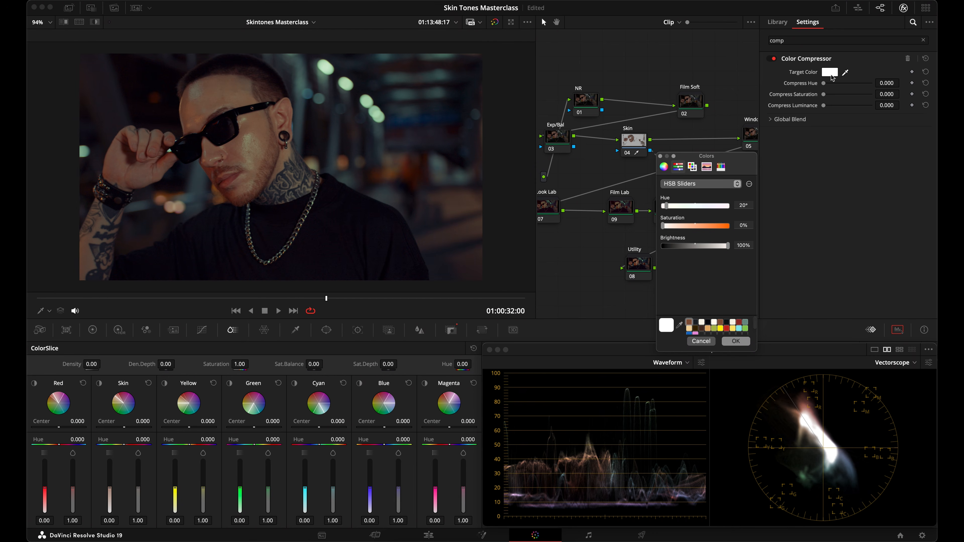
pyautogui.click(690, 323)
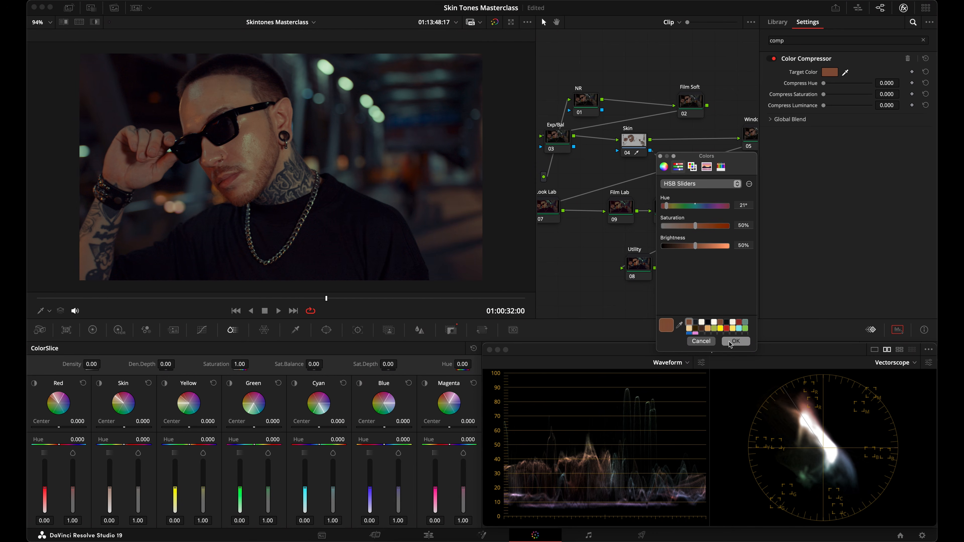
pyautogui.click(736, 341)
# Step: Set Compress Hue to 0.600, compare with Post Skin disabled and enabled, and play the clip to judge the skin
pyautogui.moveTo(824, 83); pyautogui.dragTo(867, 83)
pyautogui.press('super+d')
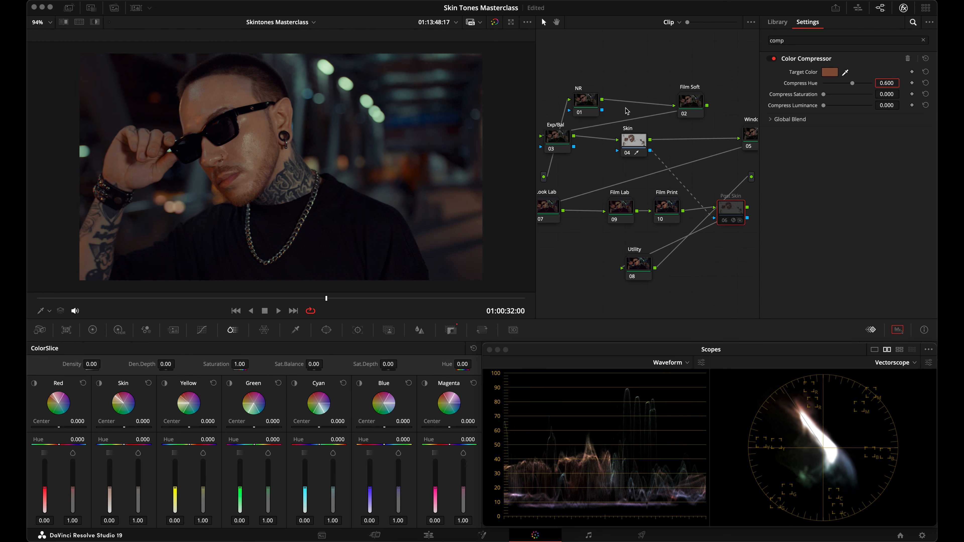
pyautogui.press('super+d')
pyautogui.hotkey('shift', 'h')
pyautogui.hotkey('shift', 'h')
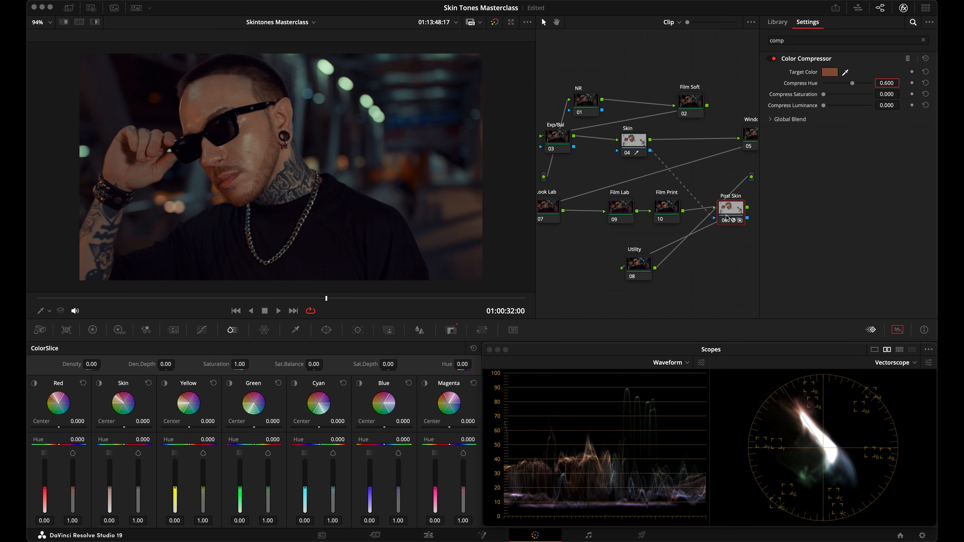
pyautogui.press('space')
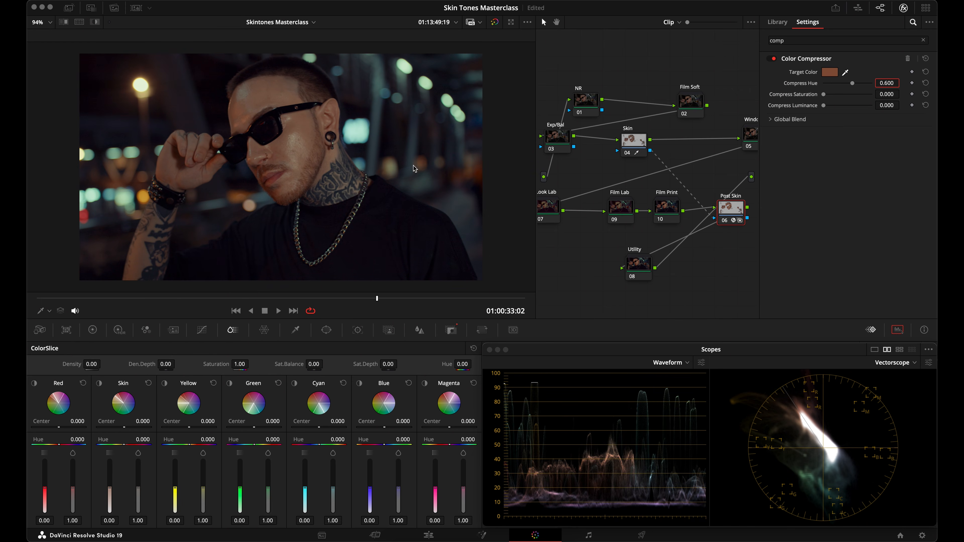
# Step: Nudge the Skin node slightly up in the node tree and close the effects library
pyautogui.click(630, 141)
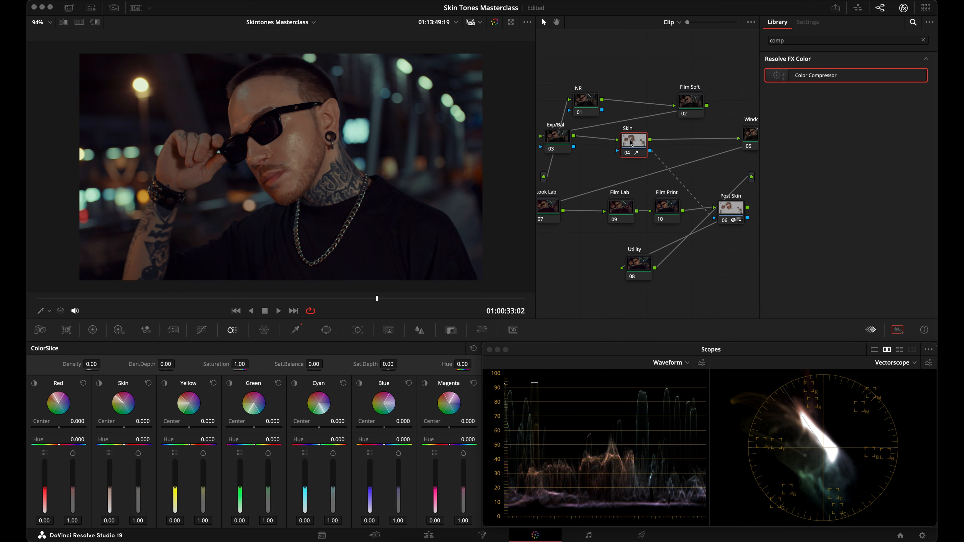
pyautogui.moveTo(635, 143); pyautogui.dragTo(630, 139)
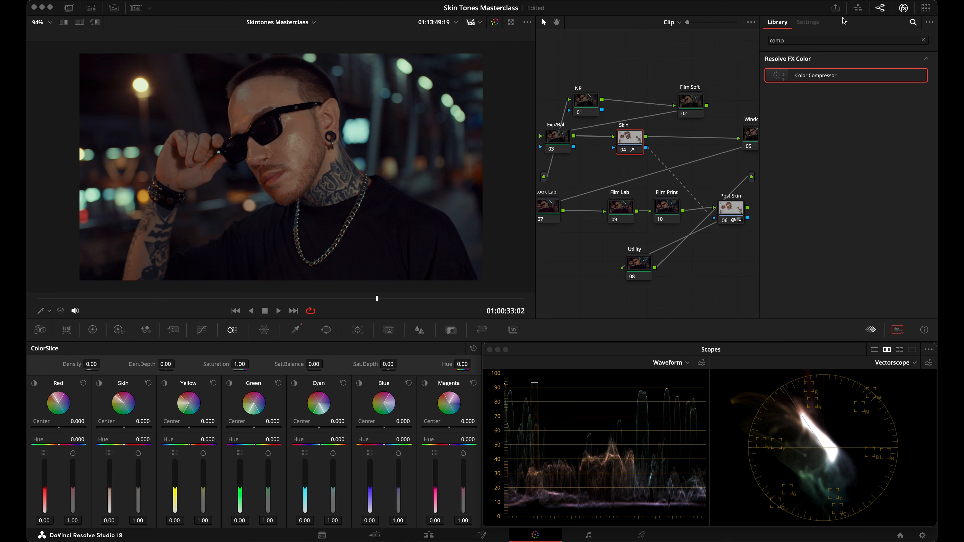
pyautogui.click(904, 8)
# Step: Review the Windows, Look Lab, Film Lab and Film Print nodes and the key link from Skin to Post Skin
pyautogui.click(786, 133)
pyautogui.click(571, 211)
pyautogui.click(655, 206)
pyautogui.click(691, 206)
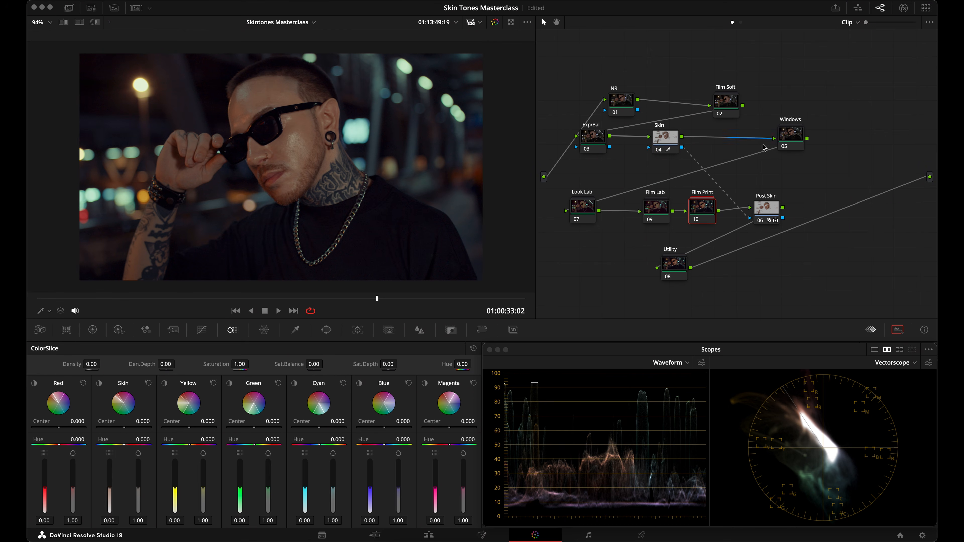
pyautogui.click(590, 209)
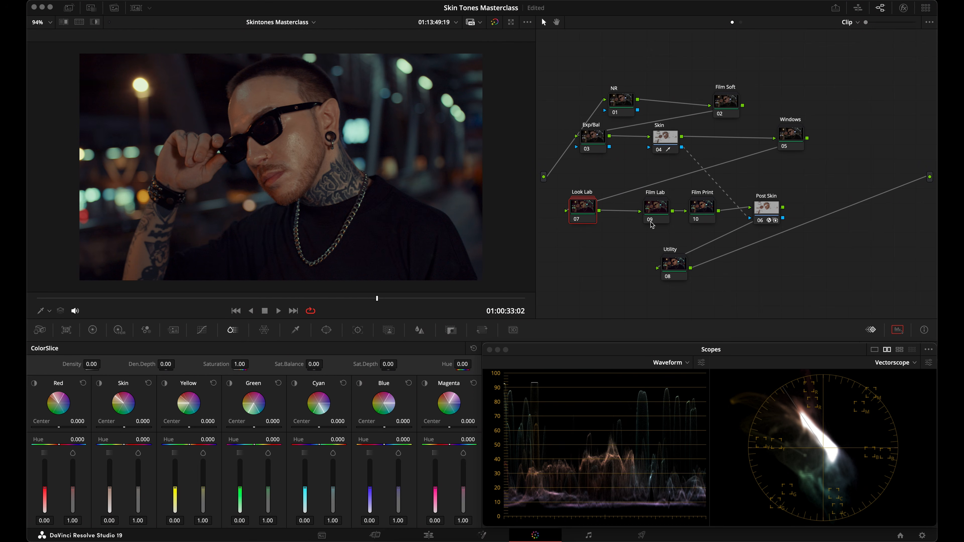
pyautogui.click(767, 208)
pyautogui.moveTo(682, 148); pyautogui.dragTo(748, 217)
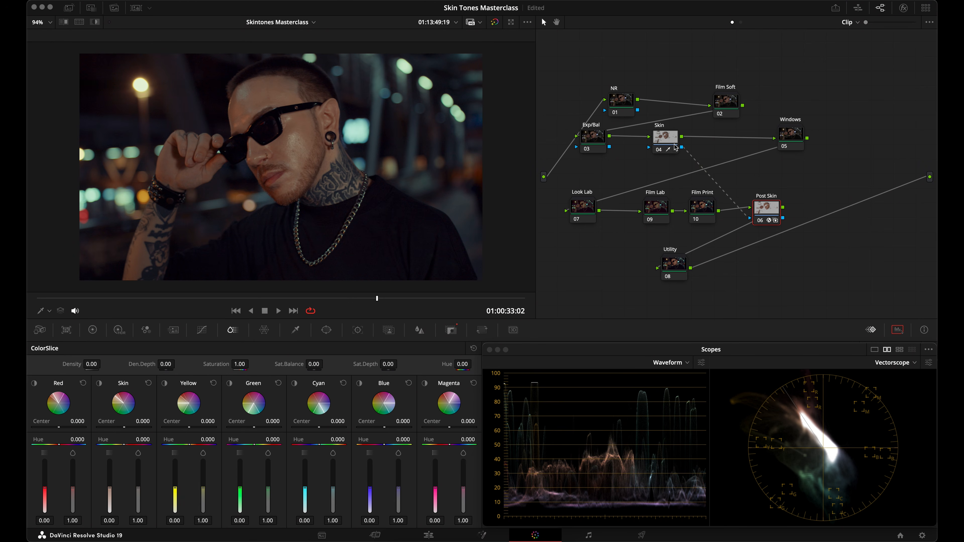